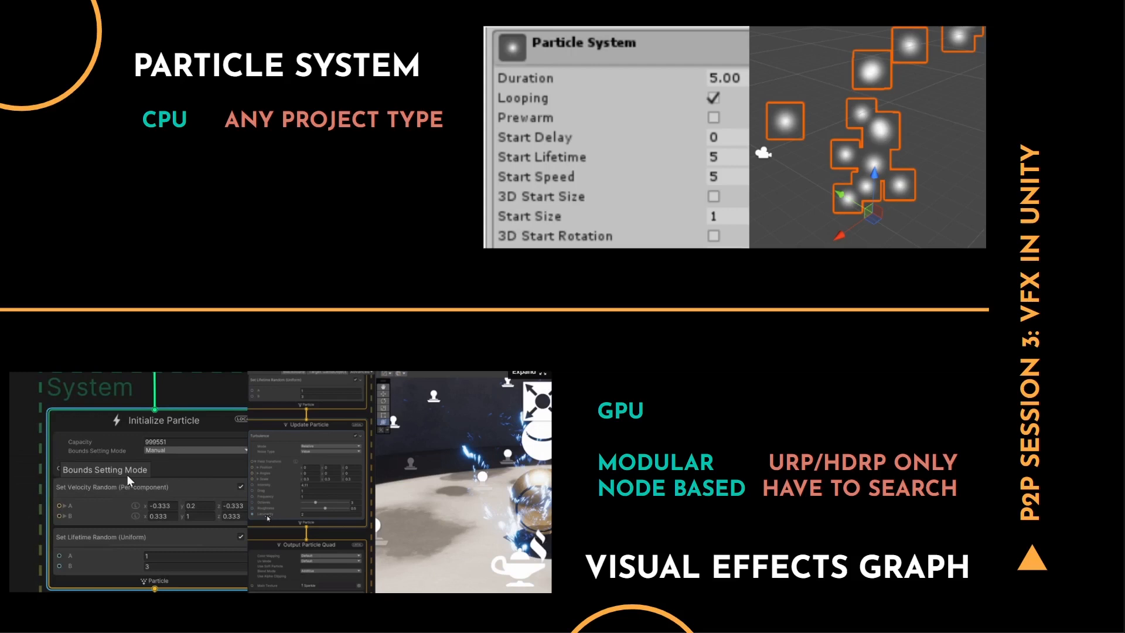
# Finish presenting the remaining slides and switch to Unity Hub.
pyautogui.press('Right')
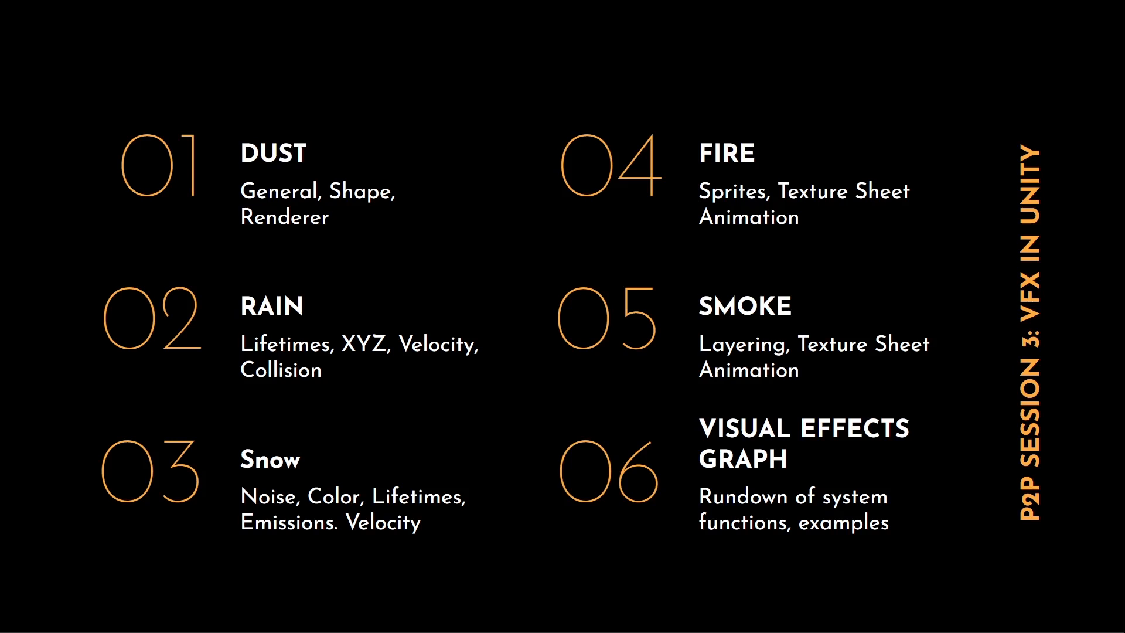
pyautogui.press('Right')
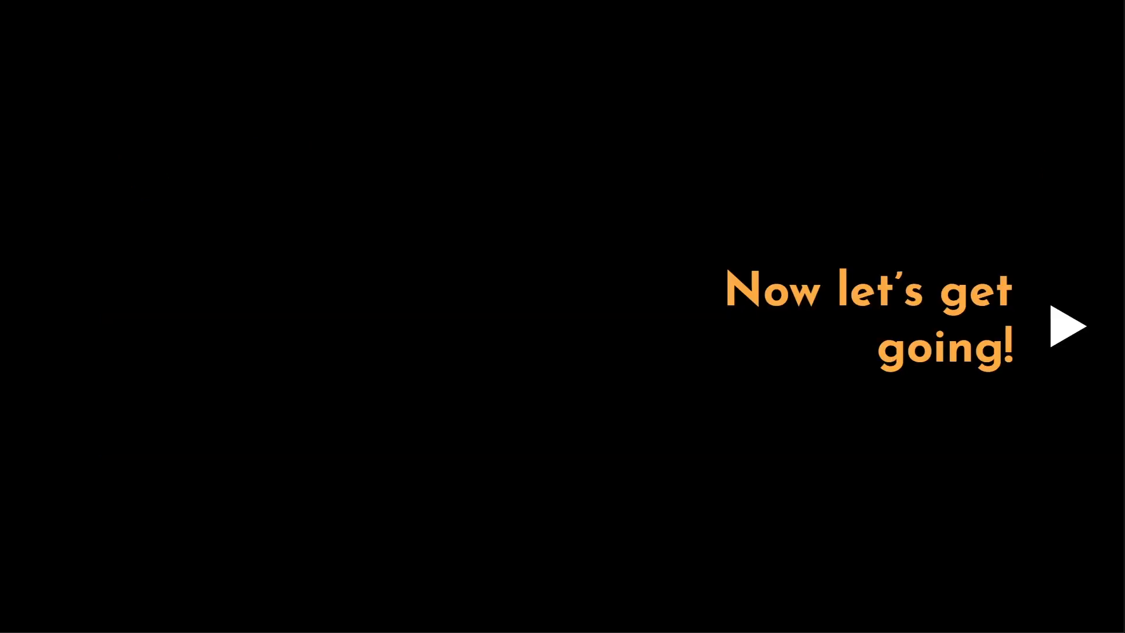
pyautogui.press('Escape')
pyautogui.click(774, 614)
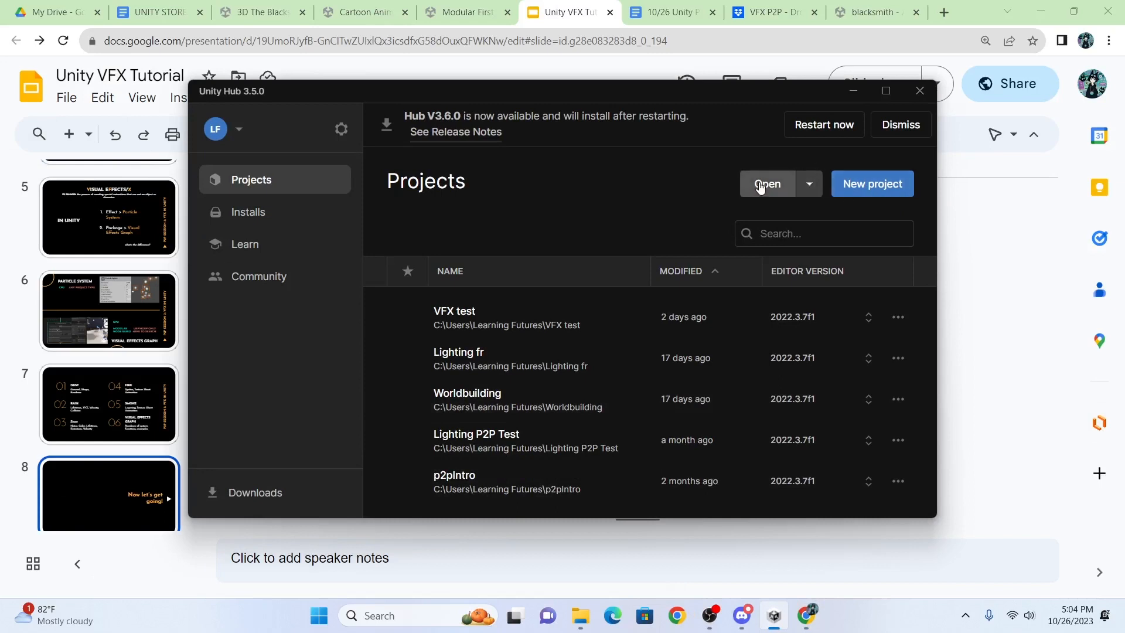
# Start a new project in Unity Hub based on the 3D (URP) core template.
pyautogui.click(888, 188)
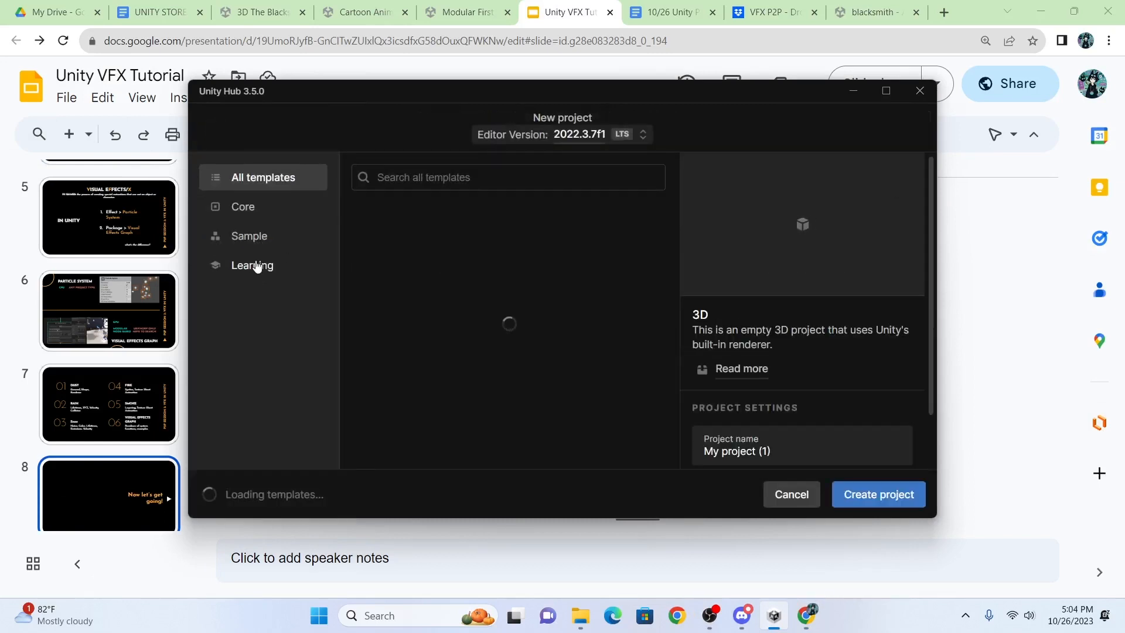
pyautogui.scroll(-1, 408, 283)
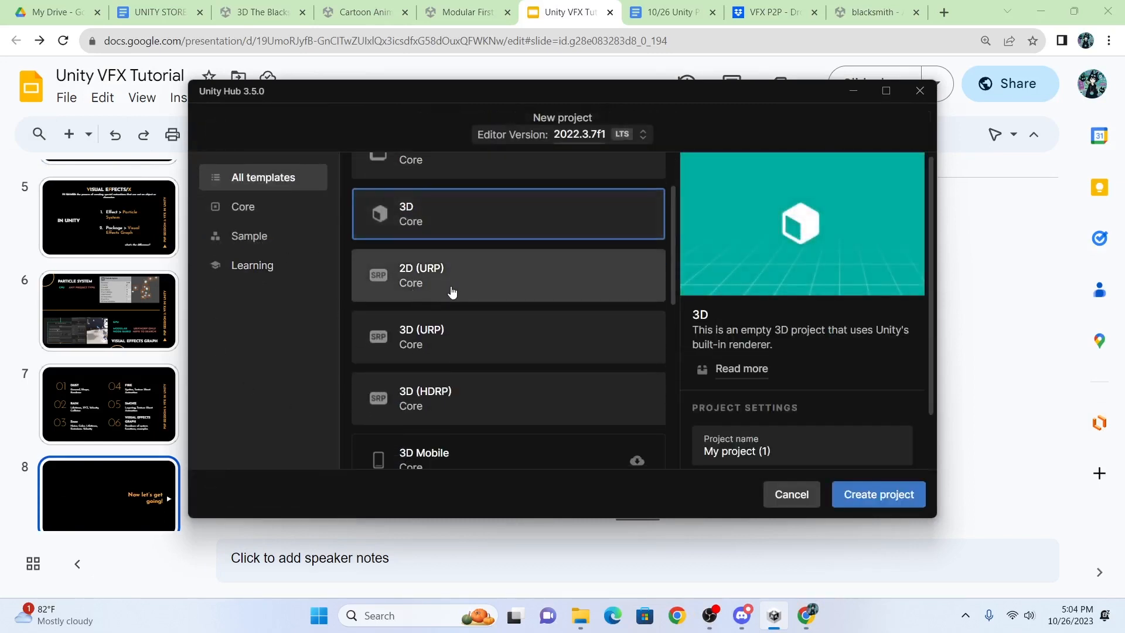
pyautogui.scroll(-1, 458, 308)
pyautogui.scroll(-1, 469, 287)
pyautogui.click(487, 259)
pyautogui.click(510, 342)
pyautogui.click(527, 272)
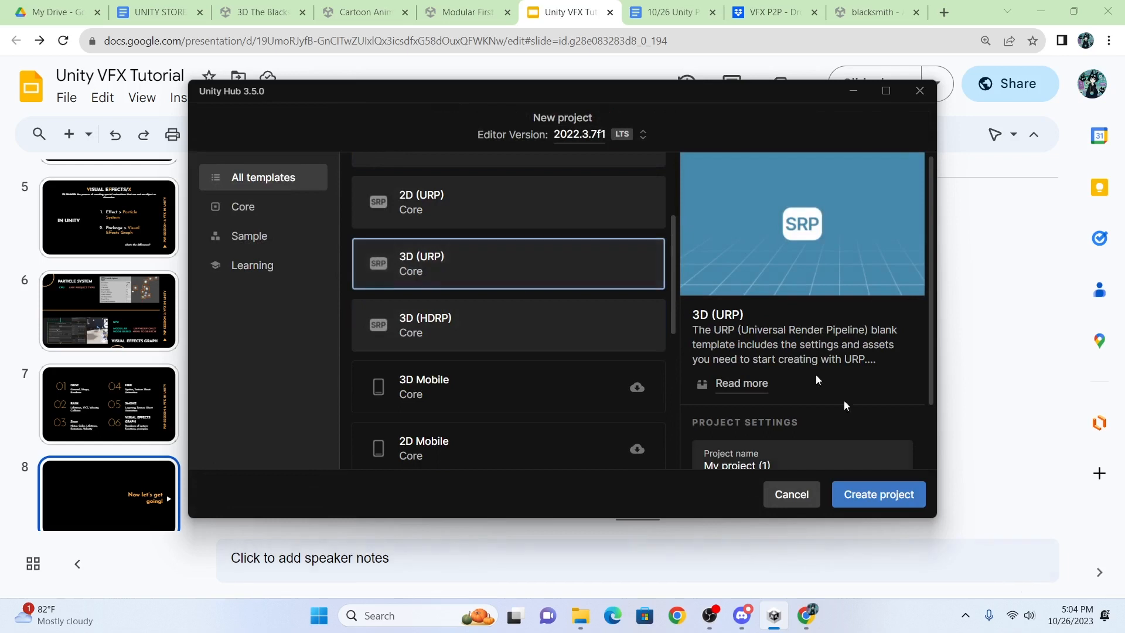
# Name the new project VFX P2P and create it.
pyautogui.scroll(-2, 818, 405)
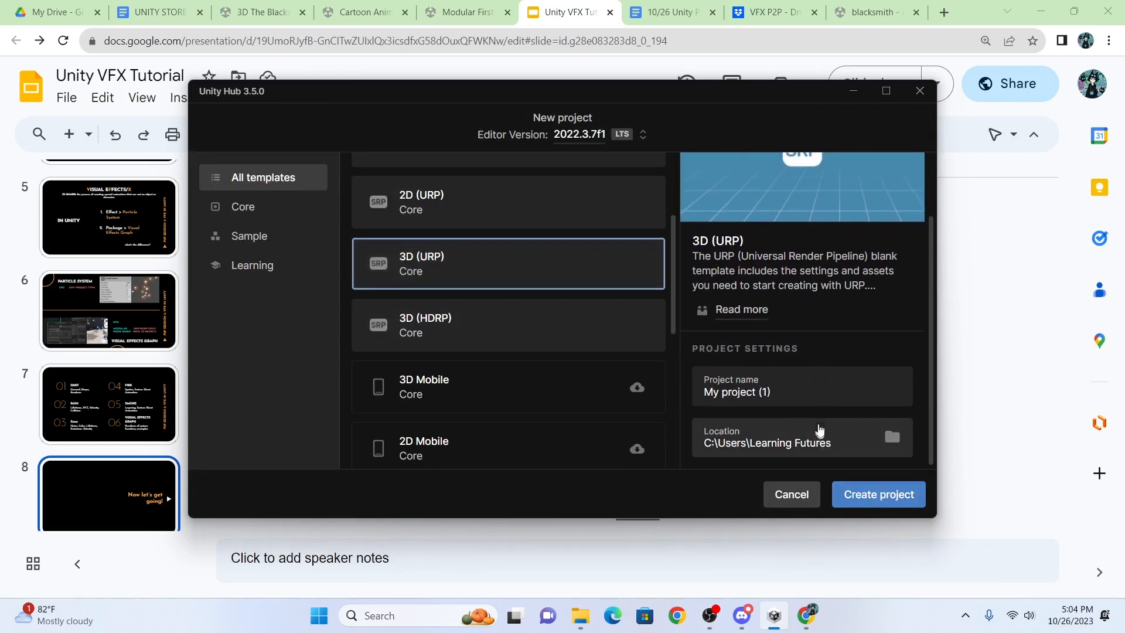
pyautogui.click(815, 390)
pyautogui.hotkey('ctrl', 'a')
pyautogui.press('BackSpace')
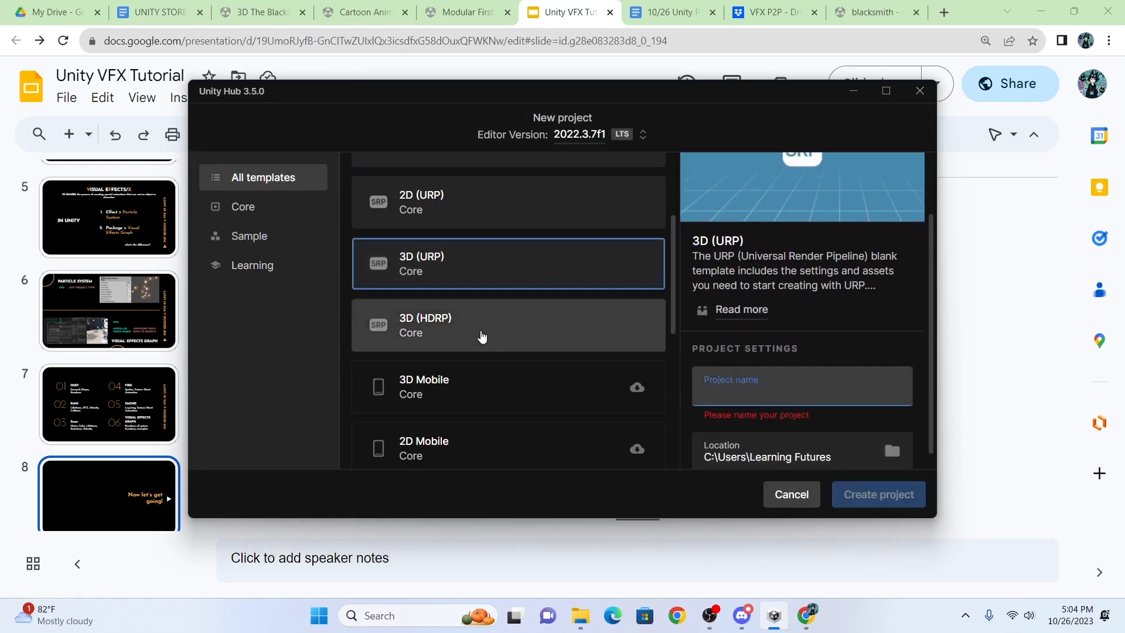
pyautogui.write('VFX P2P')
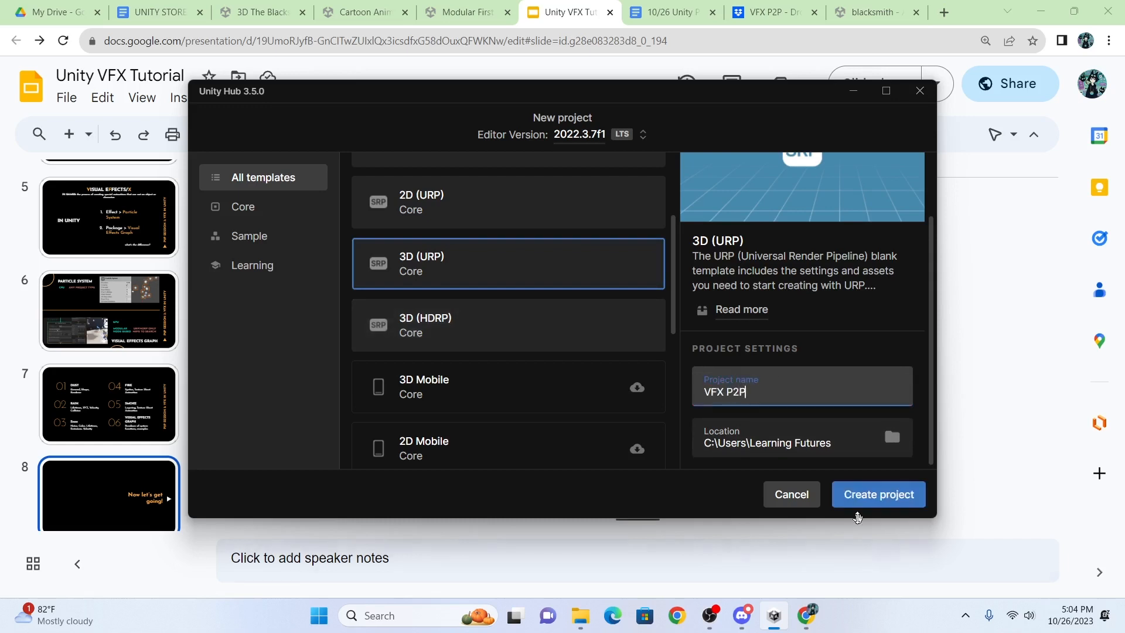
pyautogui.click(866, 500)
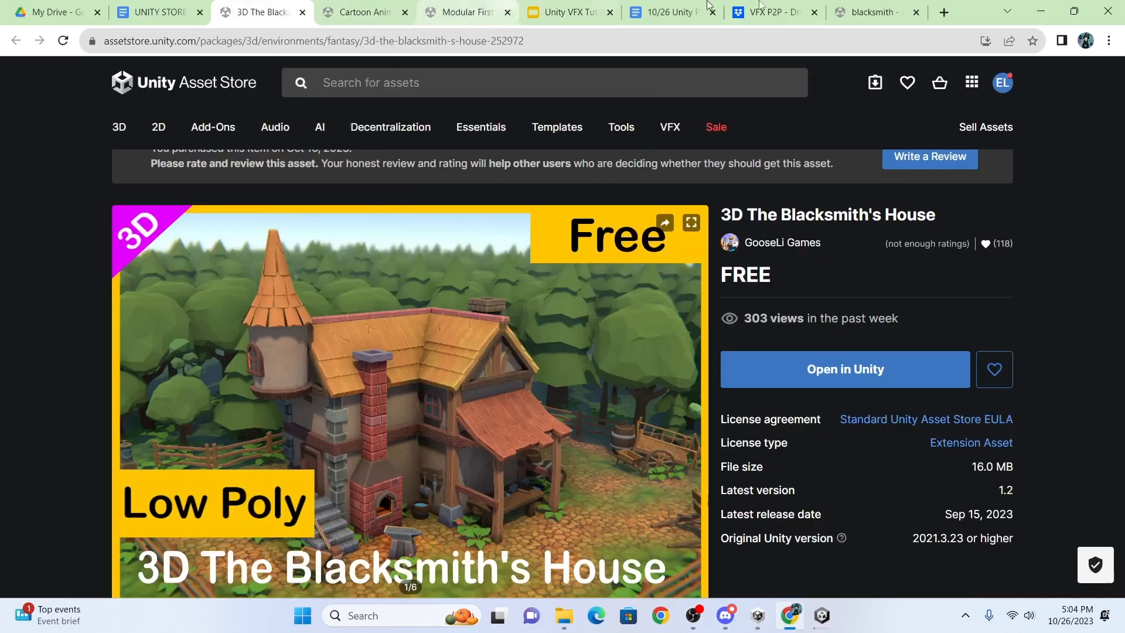
# Examine the Modular First Person Controller page on the Unity Asset Store, including its demo video.
pyautogui.click(879, 8)
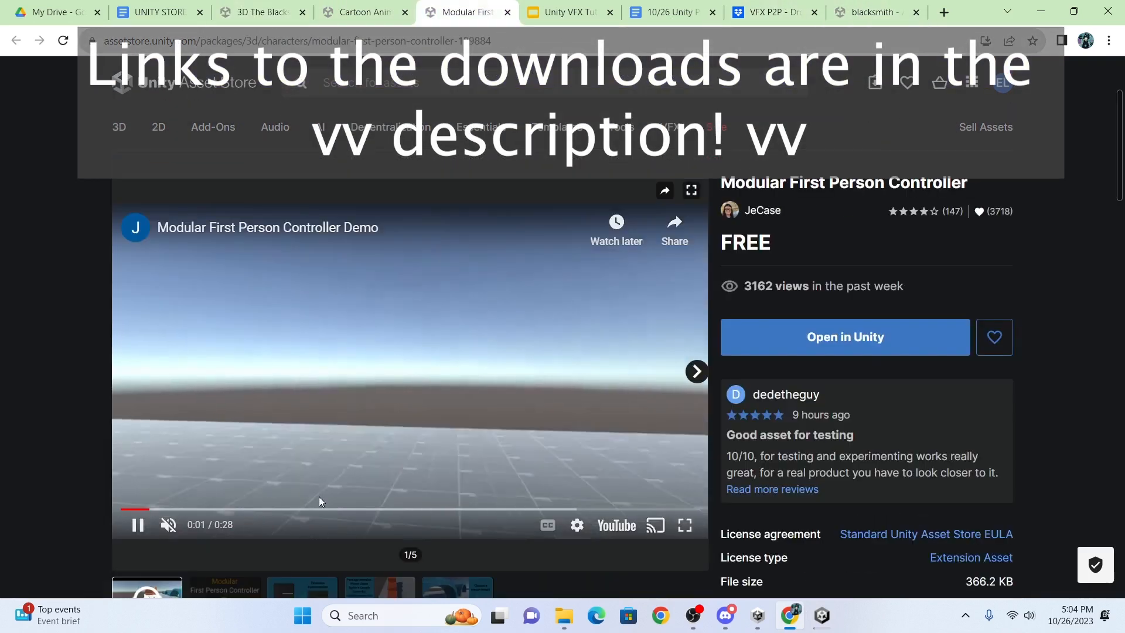
pyautogui.click(315, 509)
pyautogui.click(350, 439)
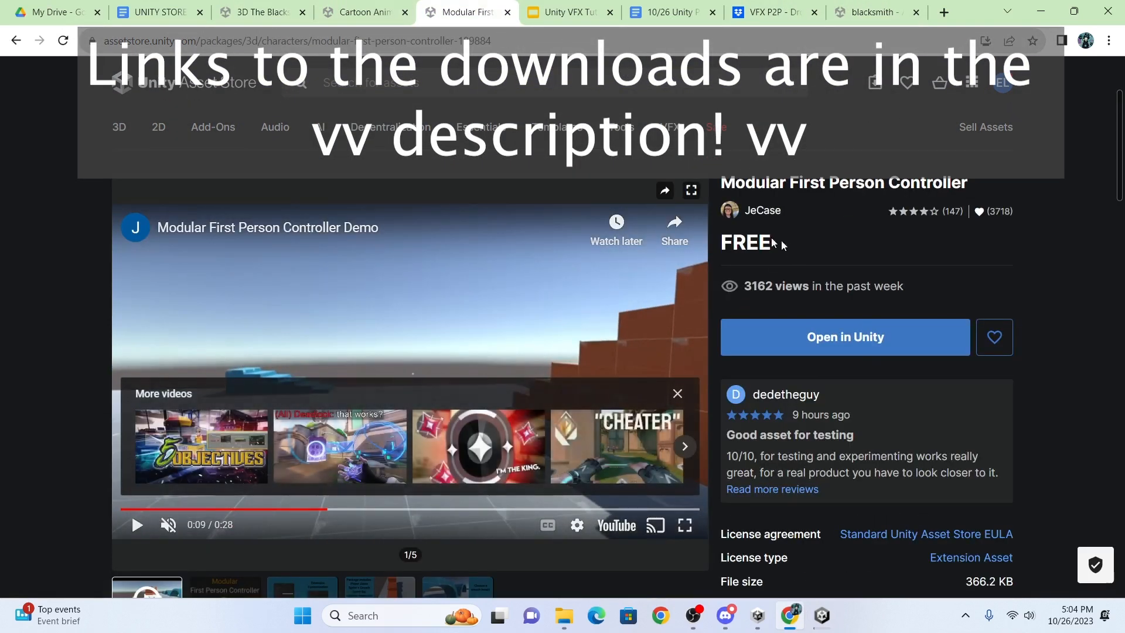
pyautogui.click(677, 393)
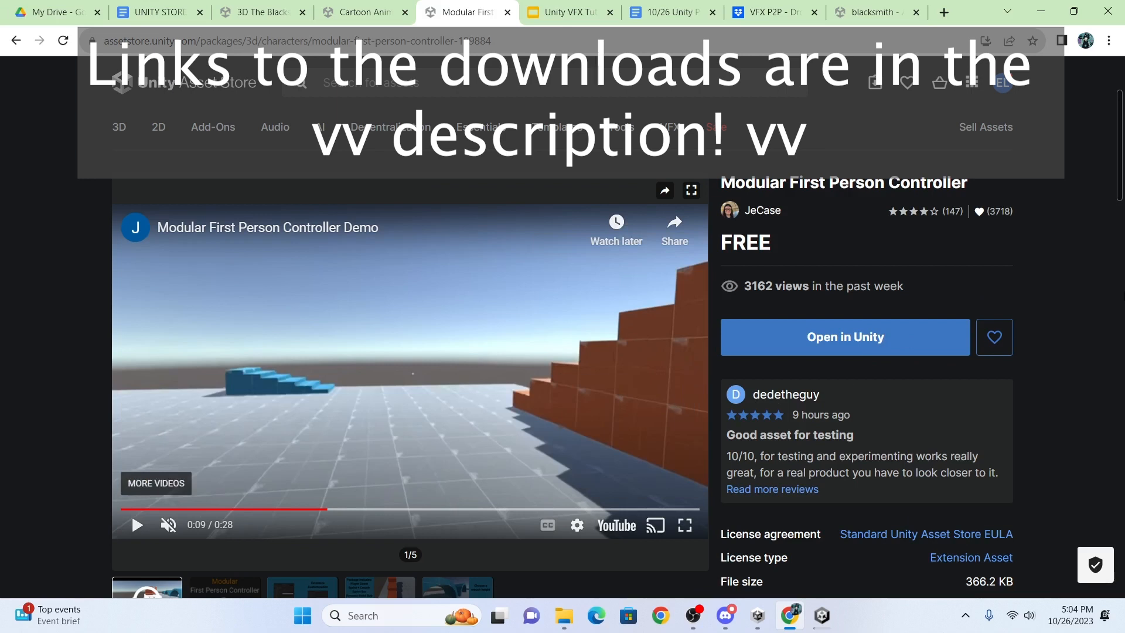
pyautogui.scroll(-1, 677, 398)
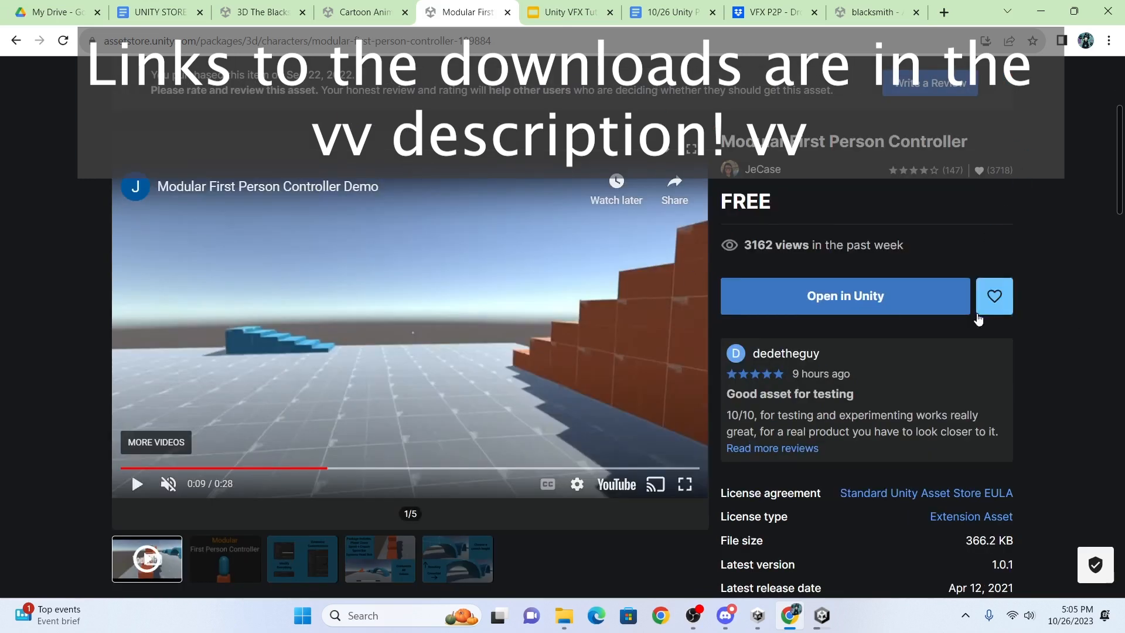
# Examine the Cartoon Anime Stylized HDRI skybox pack page and its preview images on the Asset Store.
pyautogui.click(351, 5)
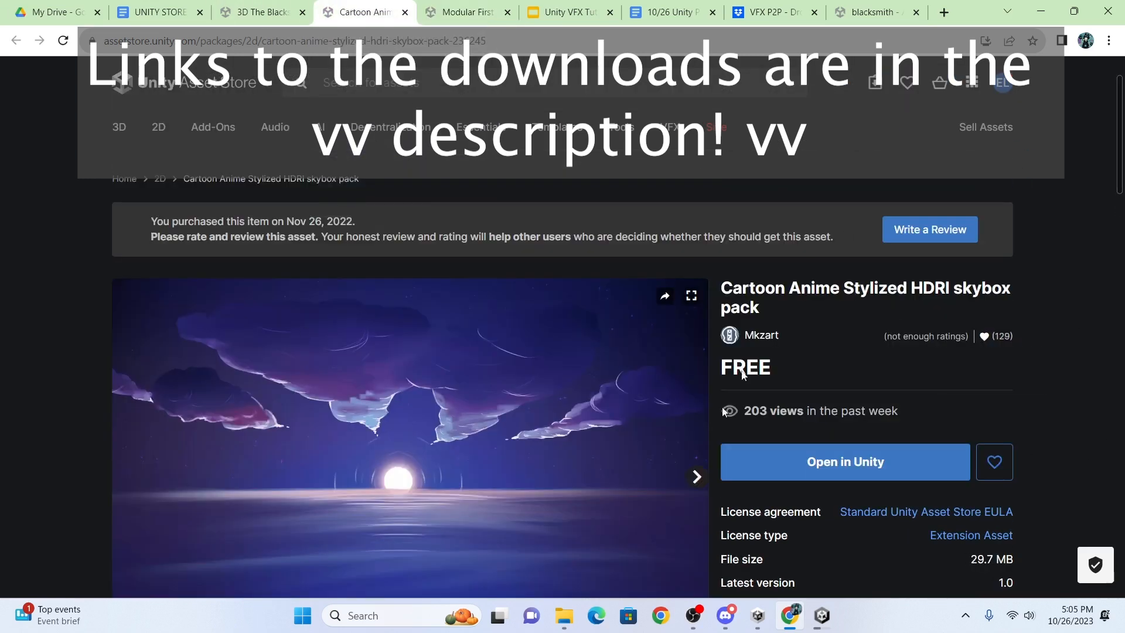
pyautogui.scroll(-1, 690, 172)
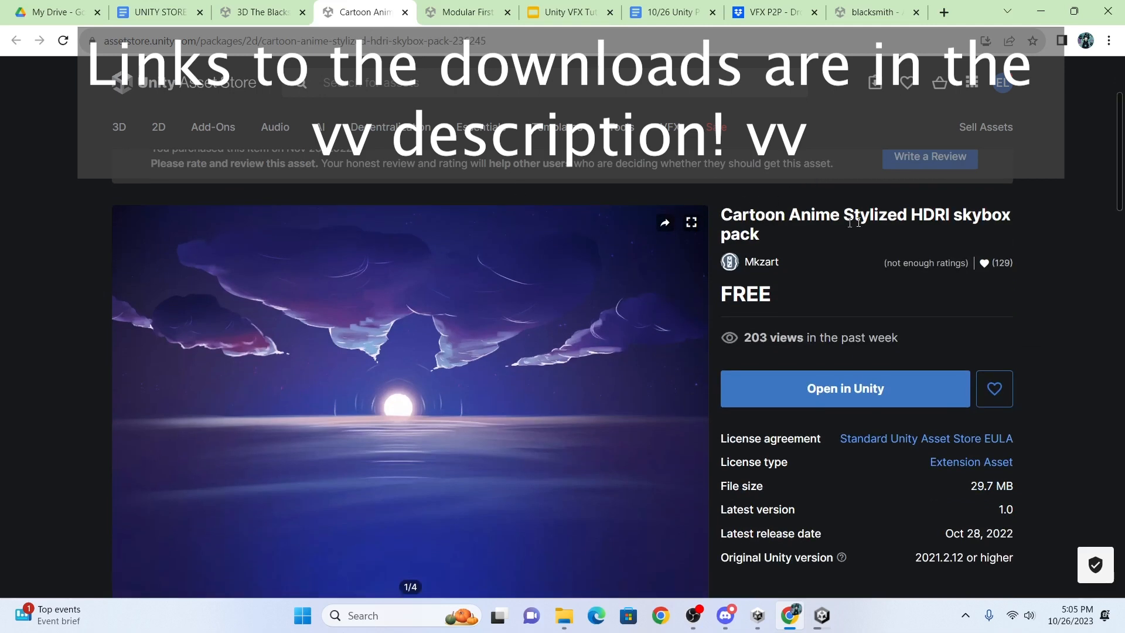
pyautogui.moveTo(722, 224); pyautogui.dragTo(783, 243)
pyautogui.scroll(-1, 783, 243)
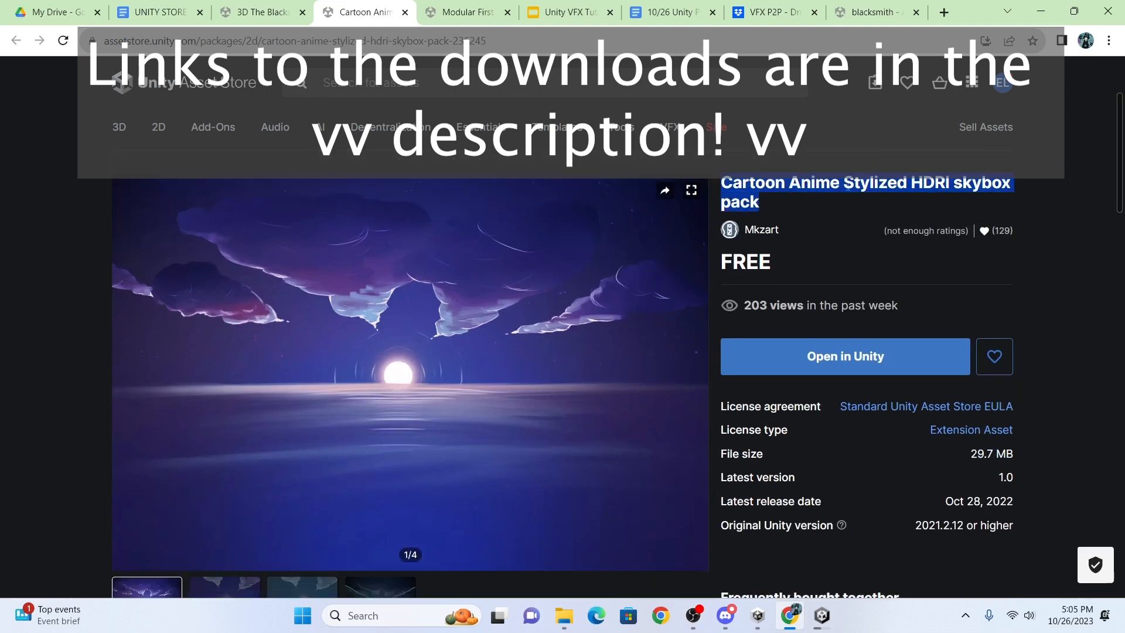
pyautogui.scroll(-1, 554, 201)
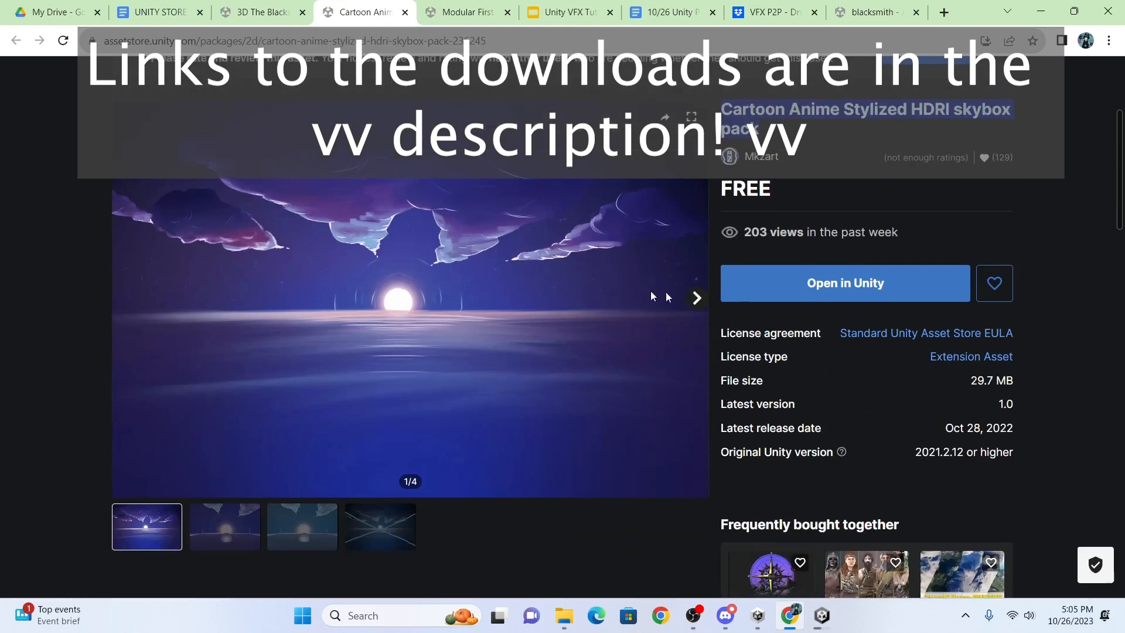
pyautogui.click(697, 299)
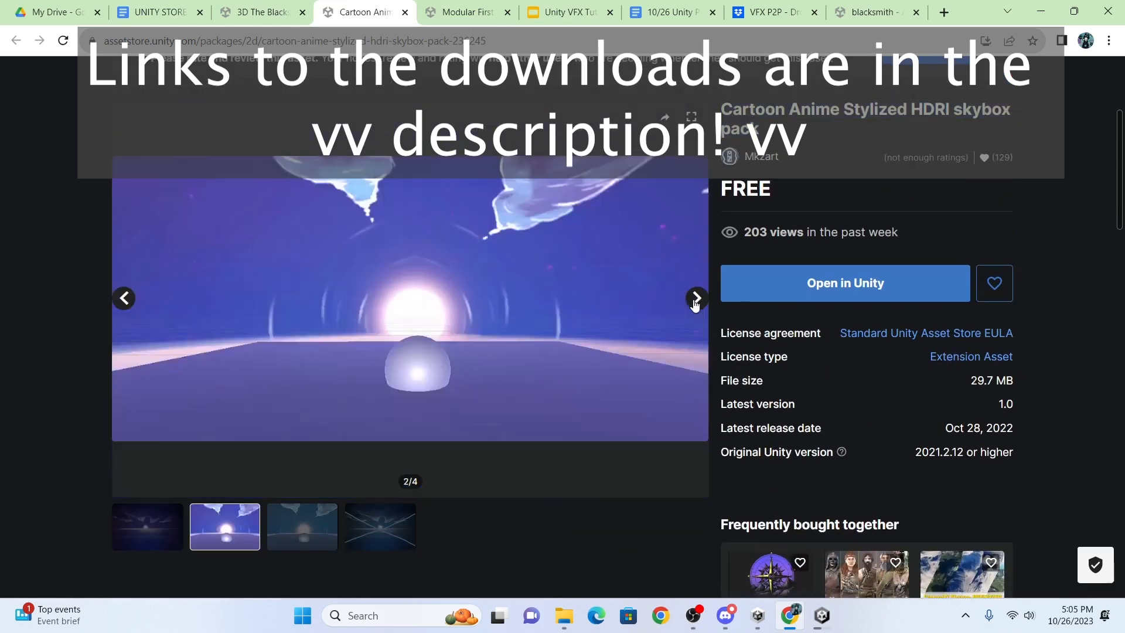
pyautogui.click(696, 300)
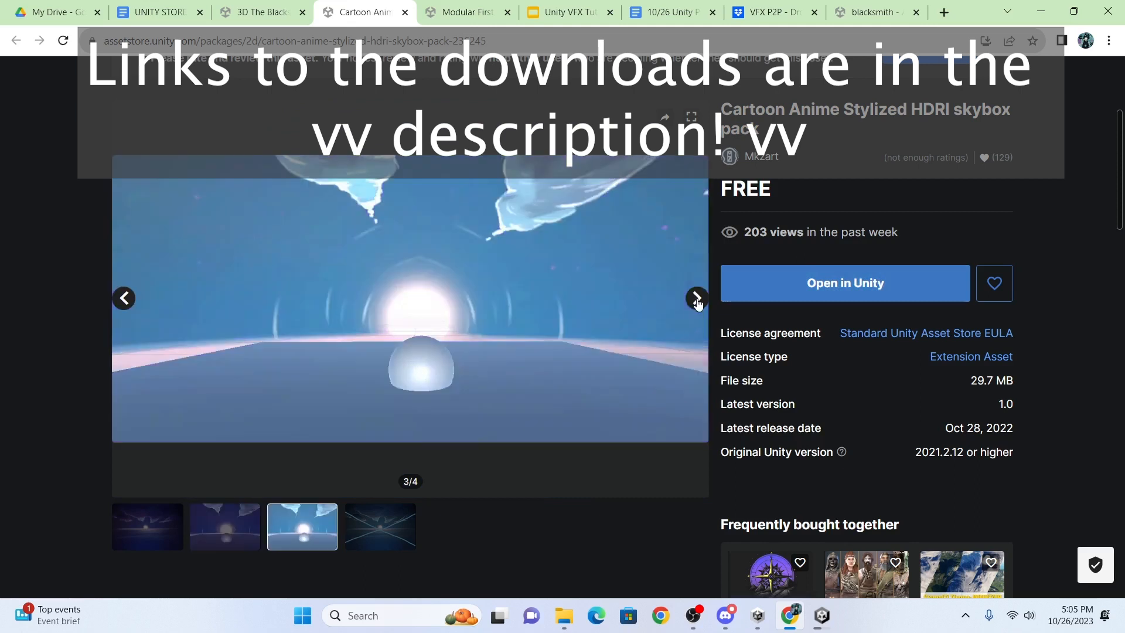
pyautogui.click(124, 305)
# Examine the 3D The Blacksmith's House asset page on the Asset Store.
pyautogui.click(262, 12)
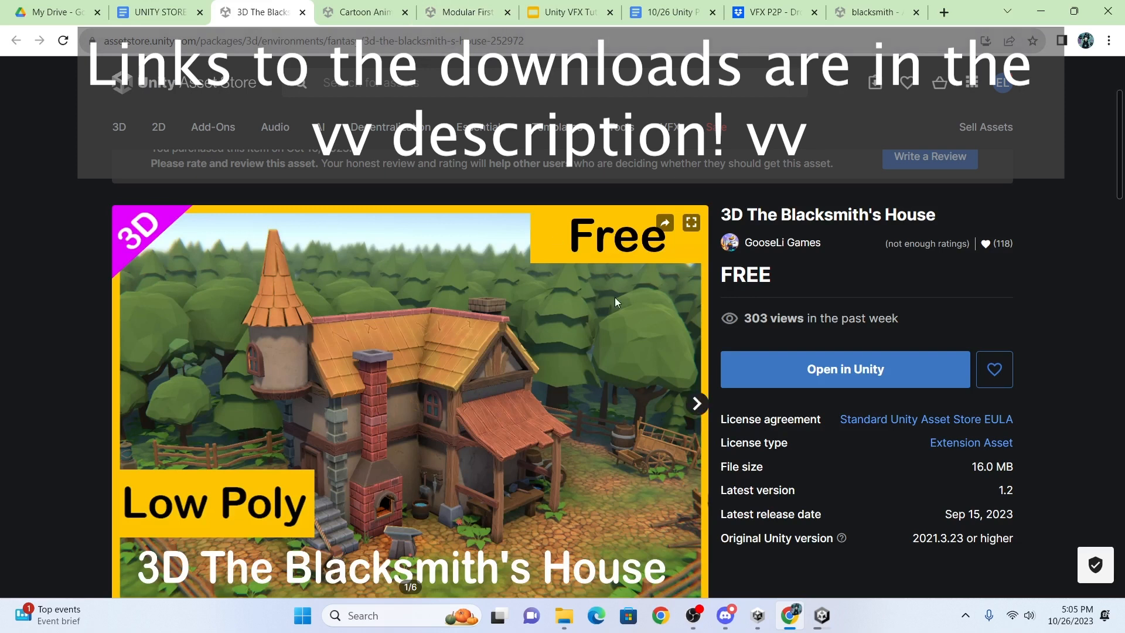
pyautogui.scroll(-1, 618, 302)
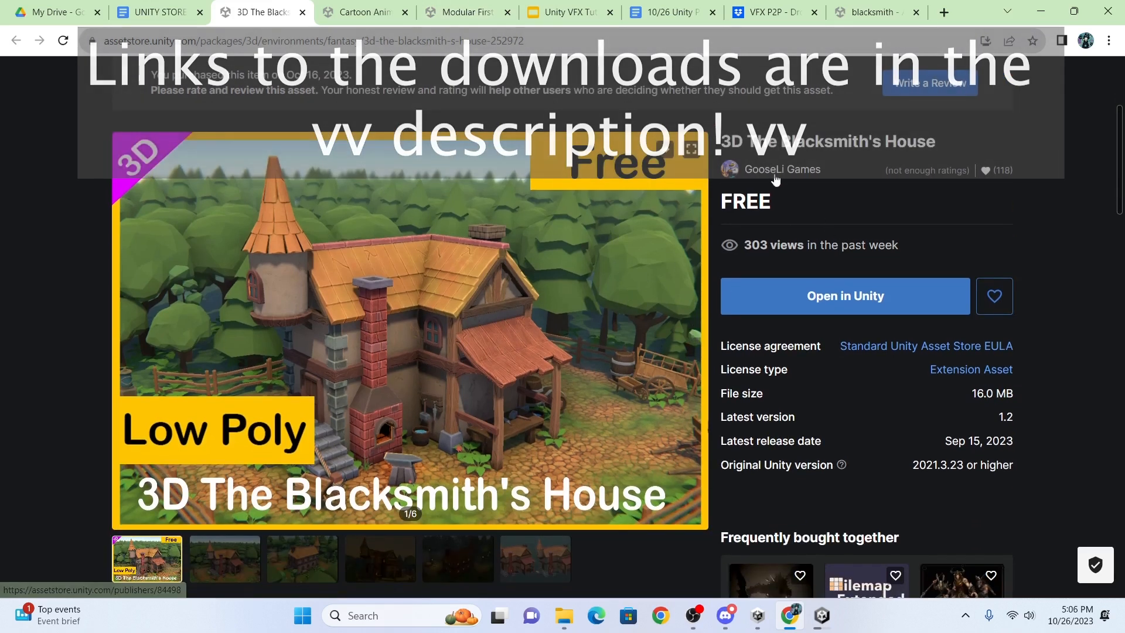
pyautogui.scroll(-1, 709, 221)
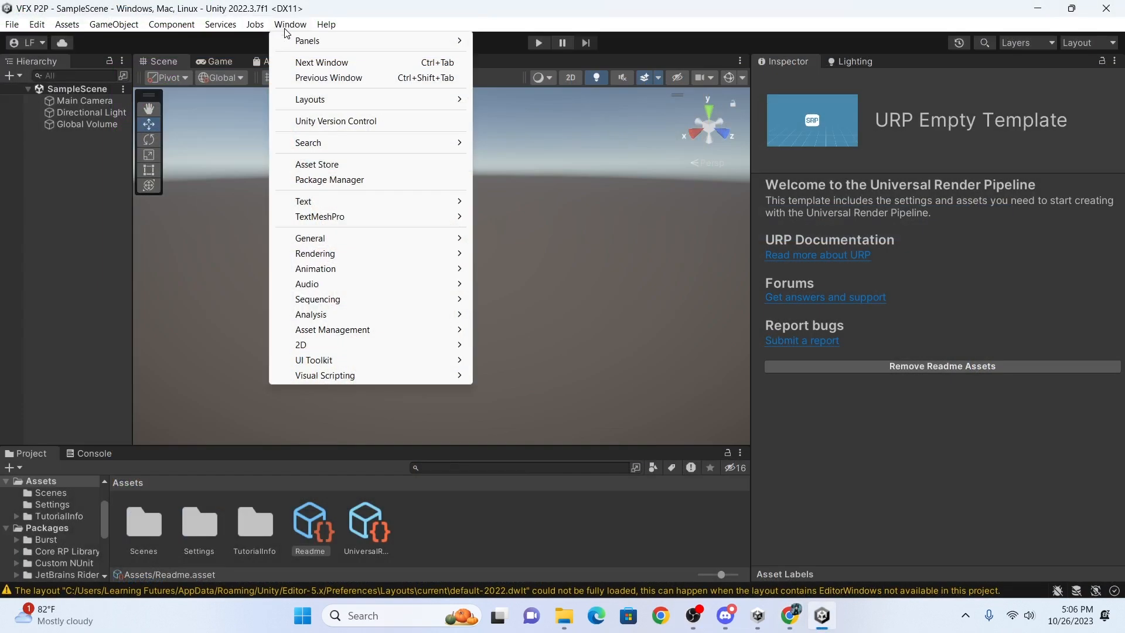
# Open the Package Manager in the Unity editor and list the packages under My Assets.
pyautogui.click(339, 179)
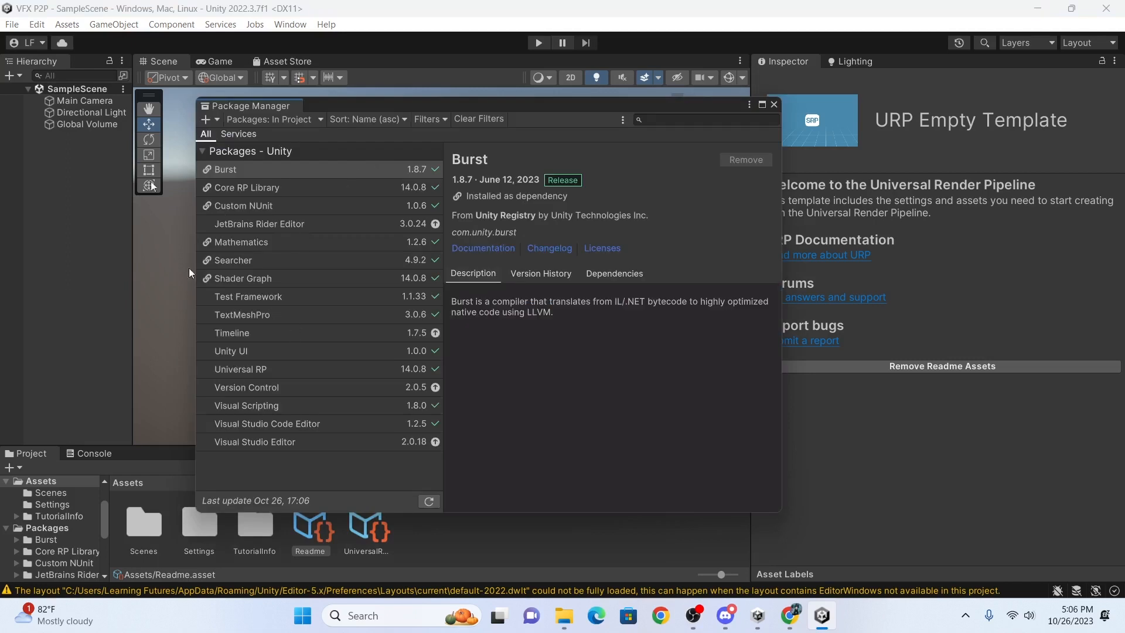
pyautogui.click(262, 120)
pyautogui.click(268, 140)
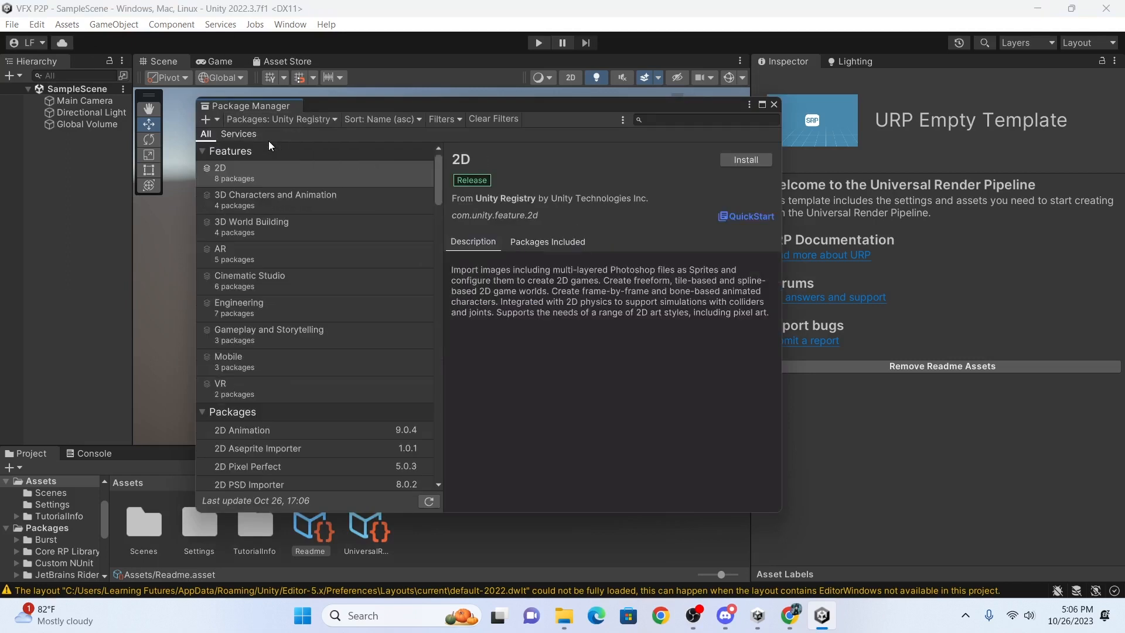
pyautogui.click(280, 120)
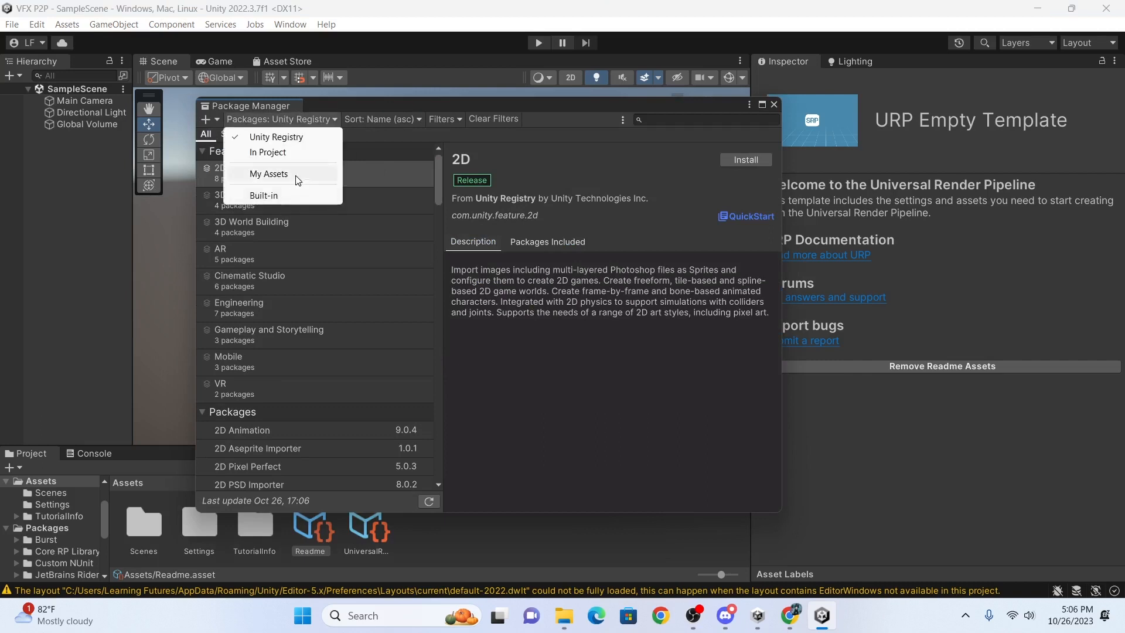
pyautogui.click(270, 174)
pyautogui.click(387, 211)
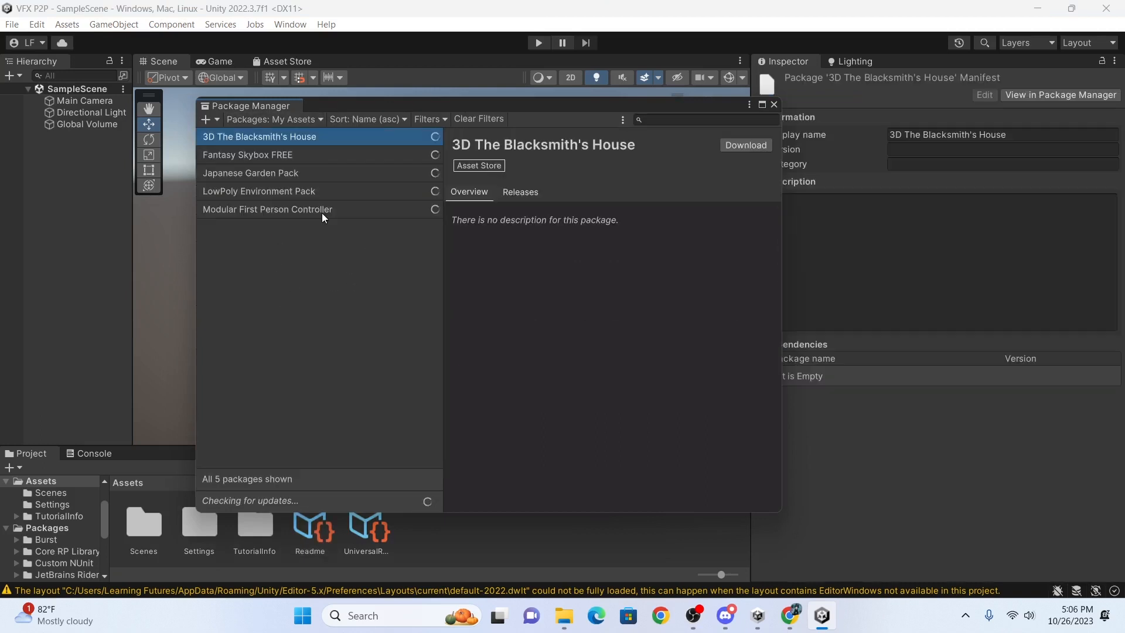
# Import all contents of the Modular First Person Controller and 3D The Blacksmith's House packages into the project.
pyautogui.click(316, 136)
pyautogui.click(293, 171)
pyautogui.click(295, 162)
pyautogui.click(346, 138)
pyautogui.click(344, 154)
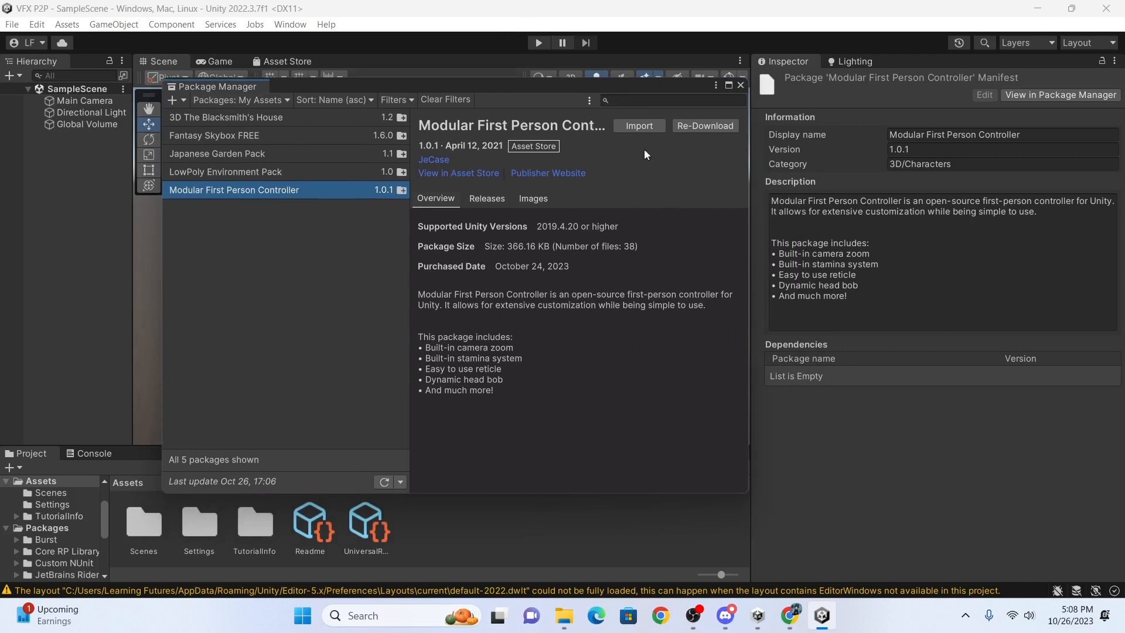
pyautogui.click(640, 127)
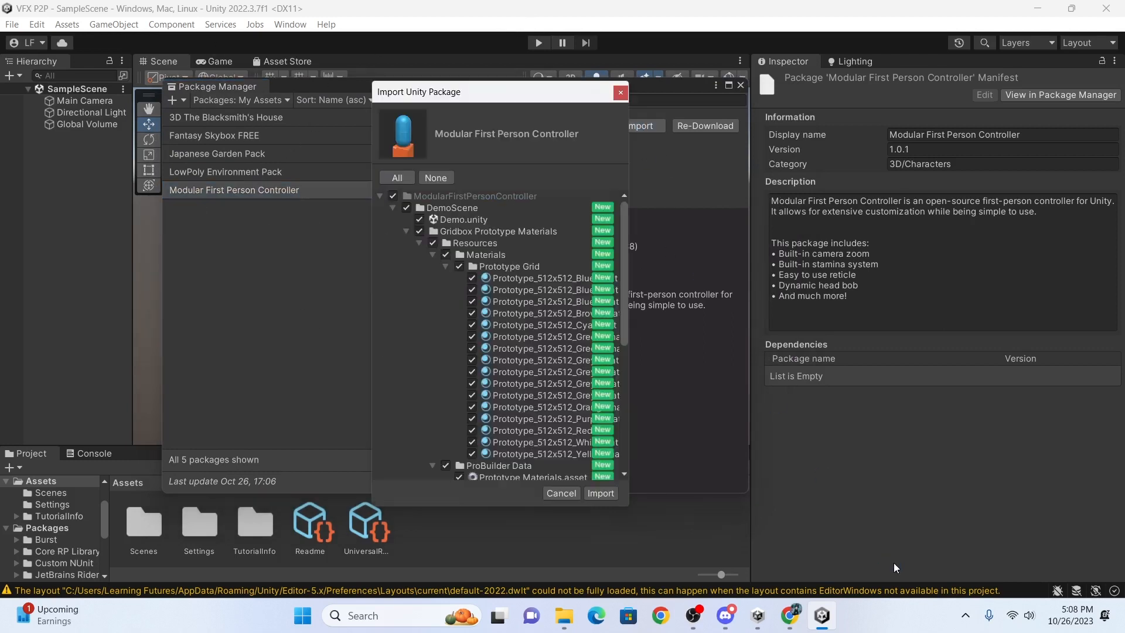
pyautogui.click(593, 498)
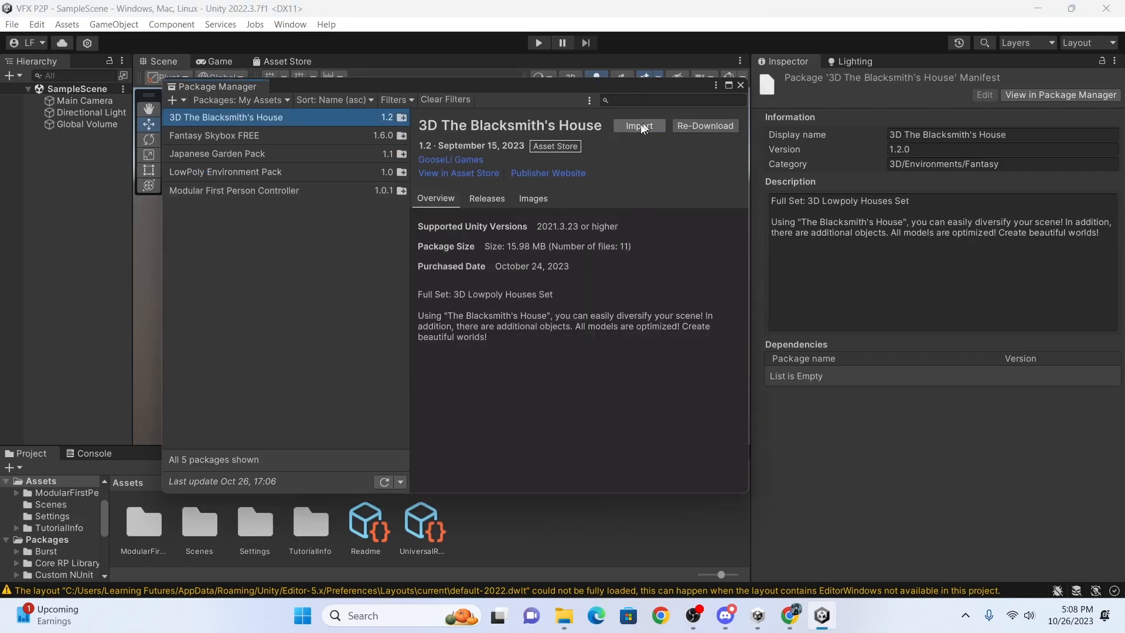
pyautogui.click(641, 126)
pyautogui.click(596, 491)
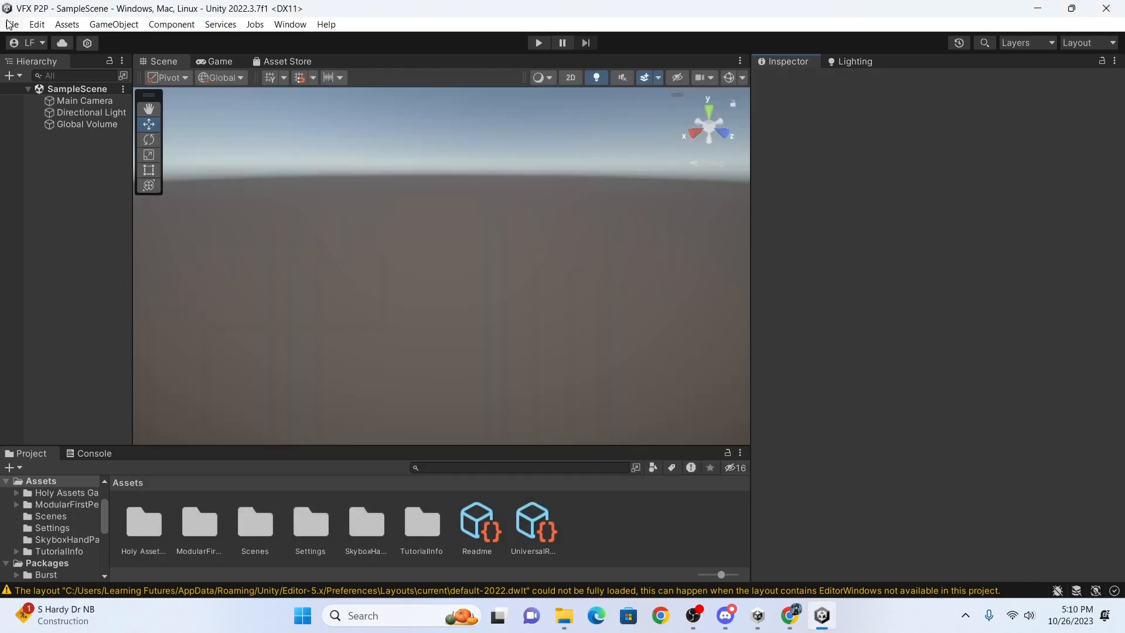
# Reopen the Package Manager and list the packages from the Unity Registry.
pyautogui.click(8, 23)
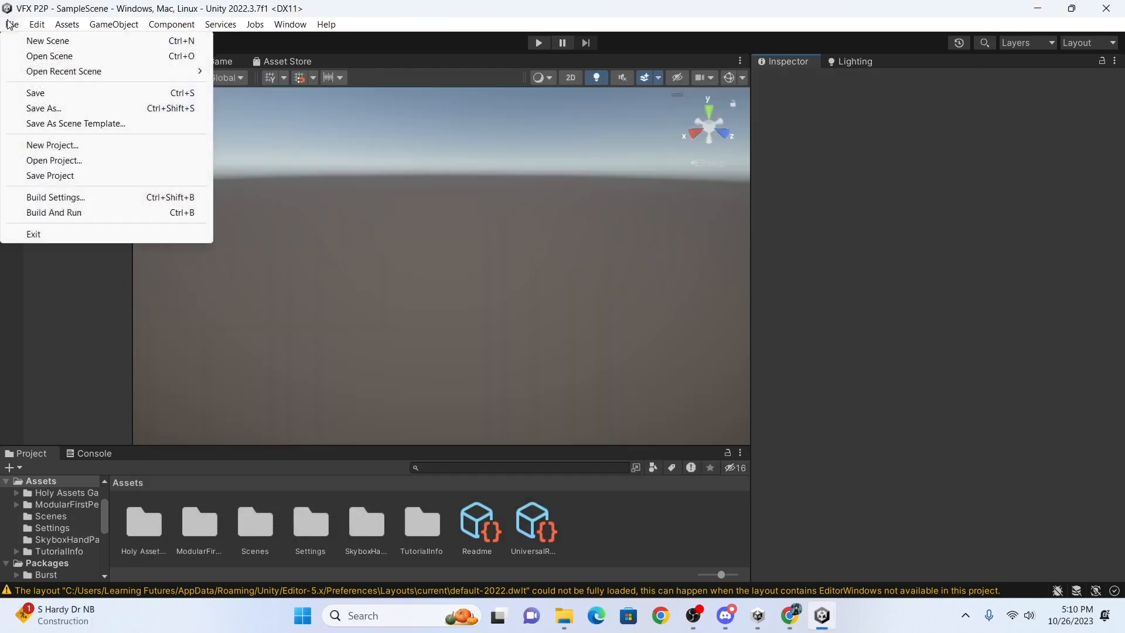
pyautogui.moveTo(285, 26)
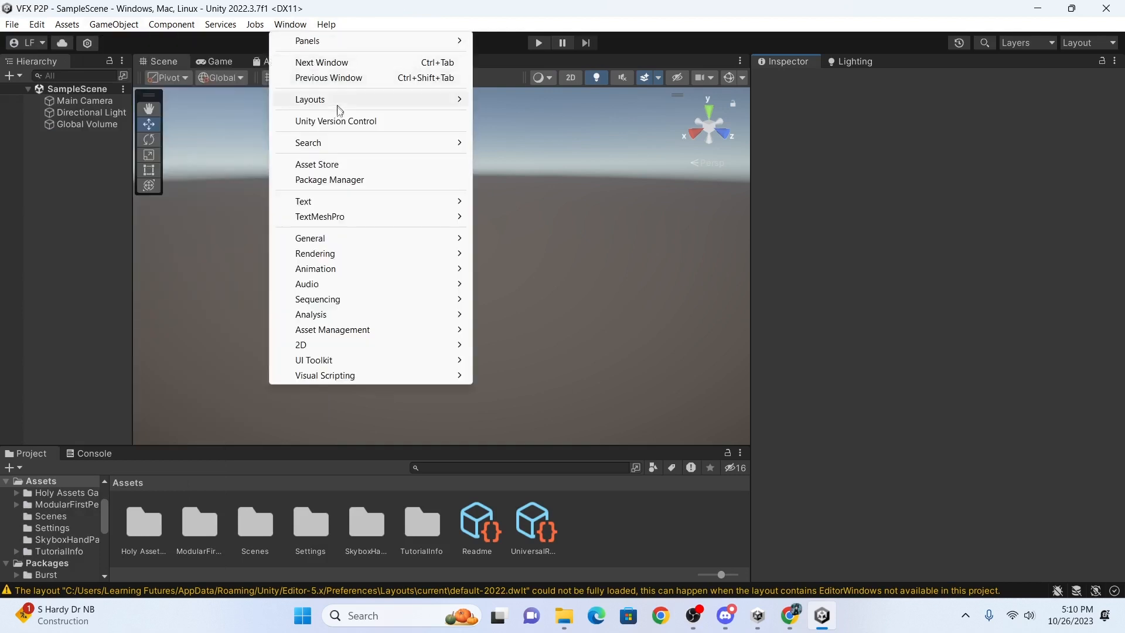
pyautogui.click(400, 180)
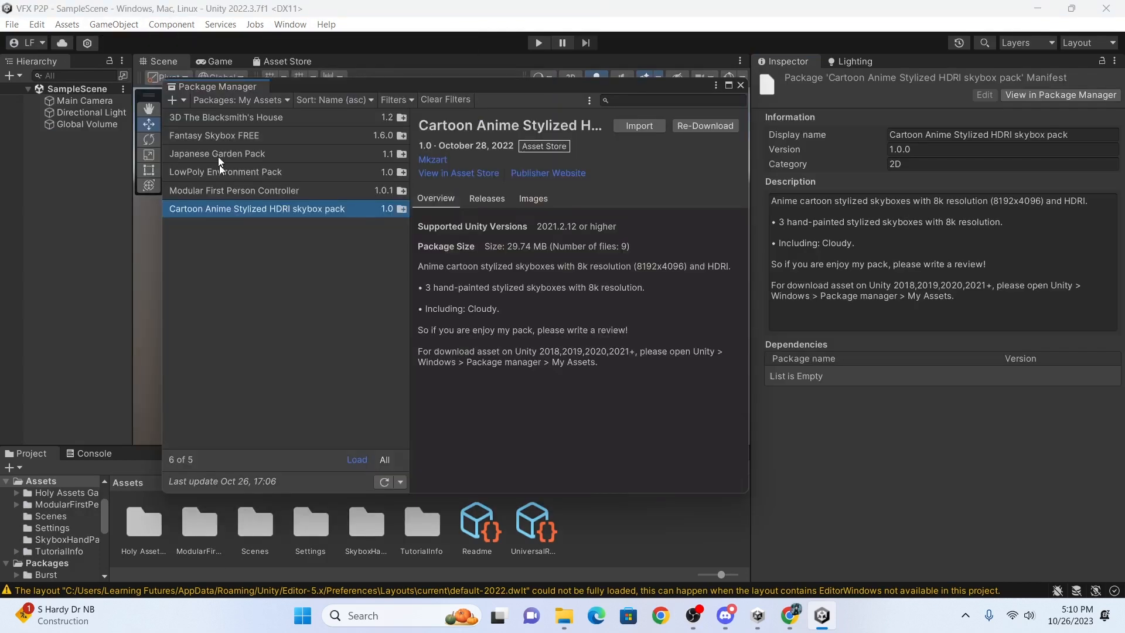
pyautogui.click(228, 101)
pyautogui.click(242, 119)
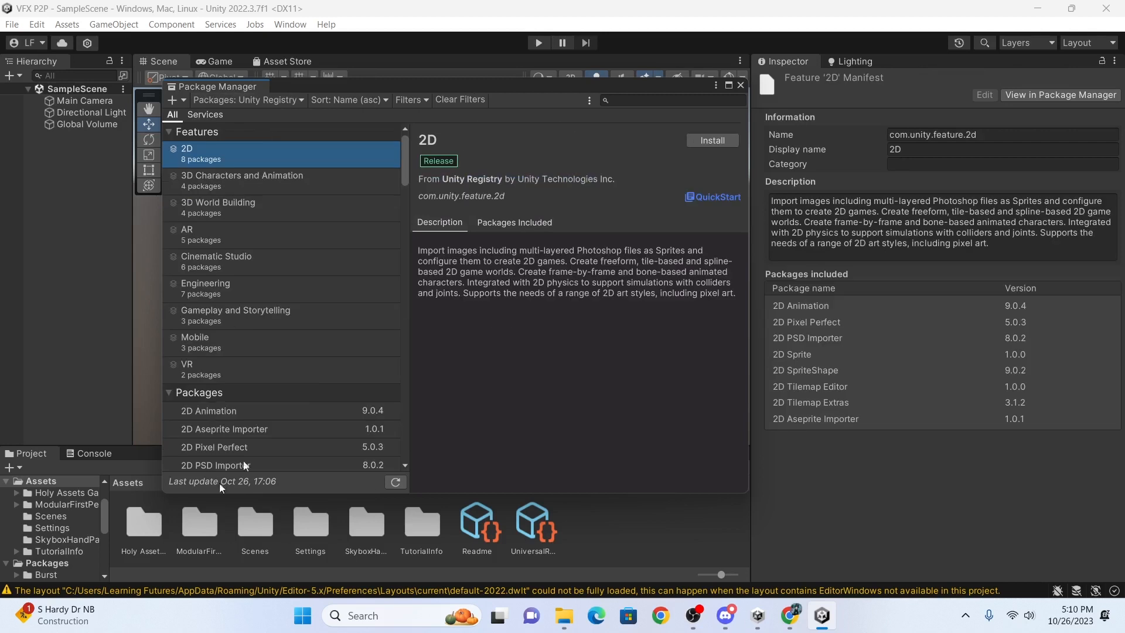
# Search the Unity Registry for "visual" and install the Visual Effect Graph package, version 14.0.8.
pyautogui.click(641, 100)
pyautogui.write('visual')
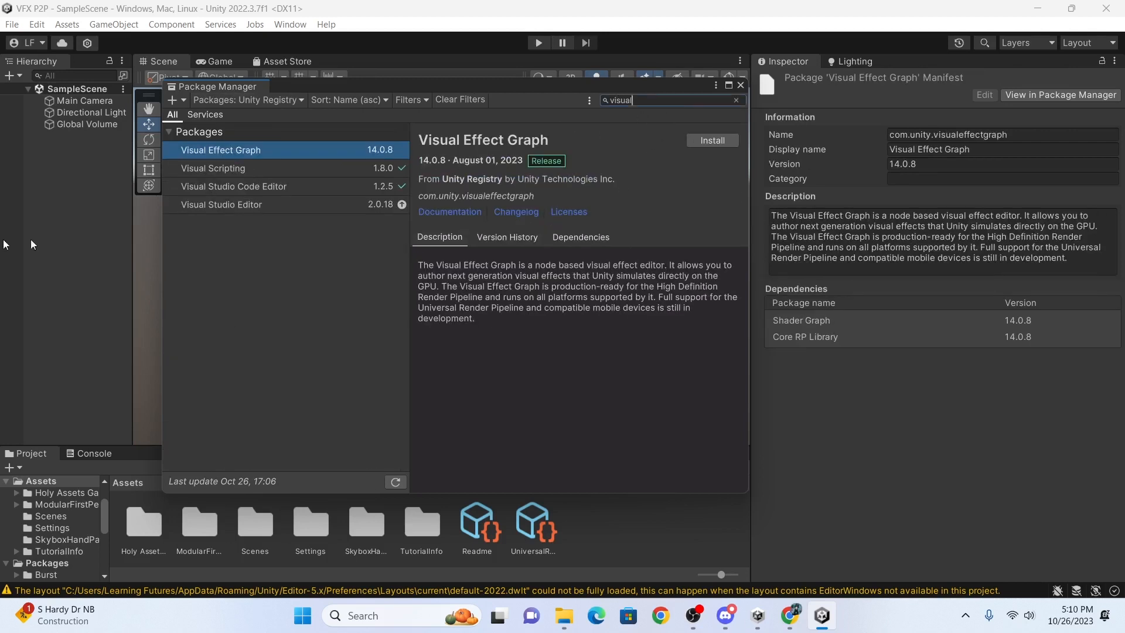
pyautogui.click(710, 141)
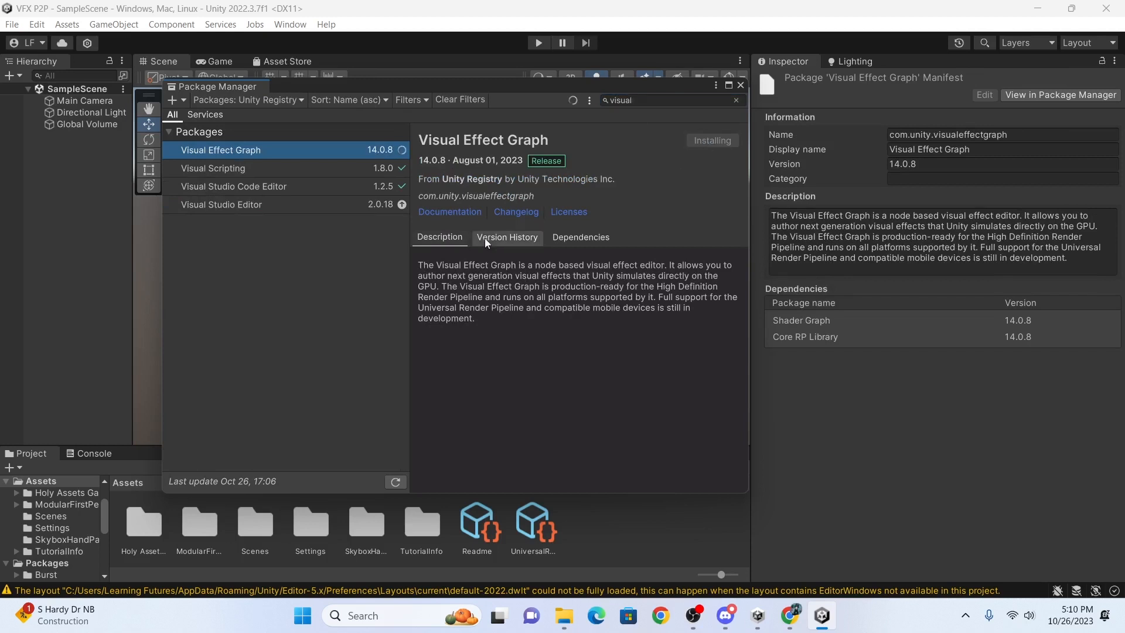
# Review the Visual Effect Graph package's description, version history and dependencies while it installs.
pyautogui.click(507, 237)
pyautogui.click(577, 238)
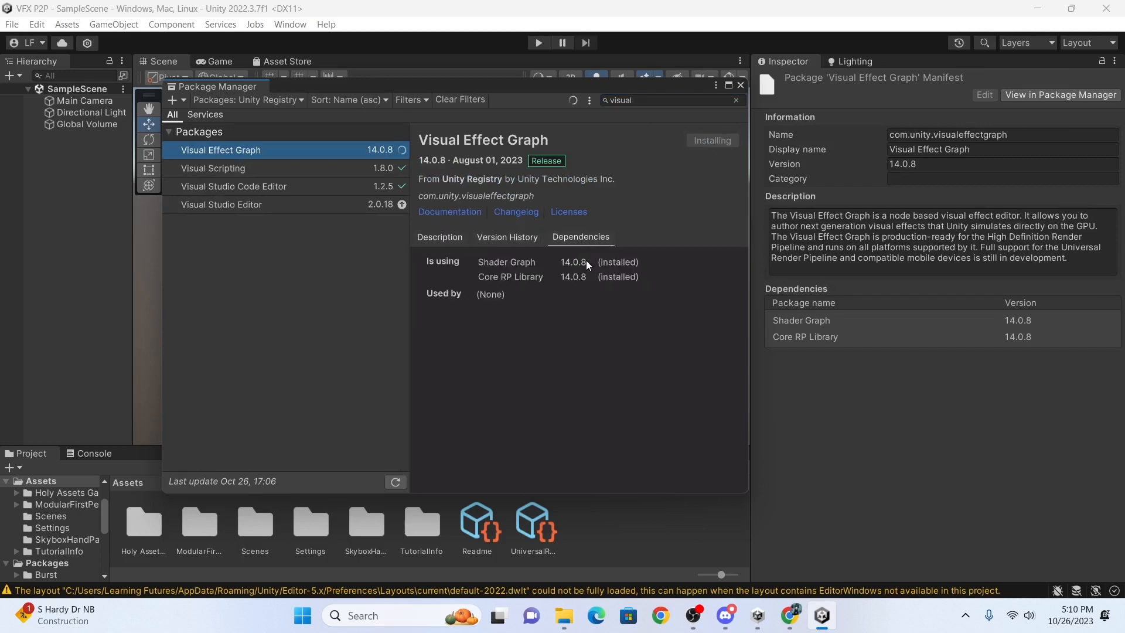
pyautogui.click(440, 237)
pyautogui.click(542, 238)
pyautogui.click(568, 239)
pyautogui.click(491, 237)
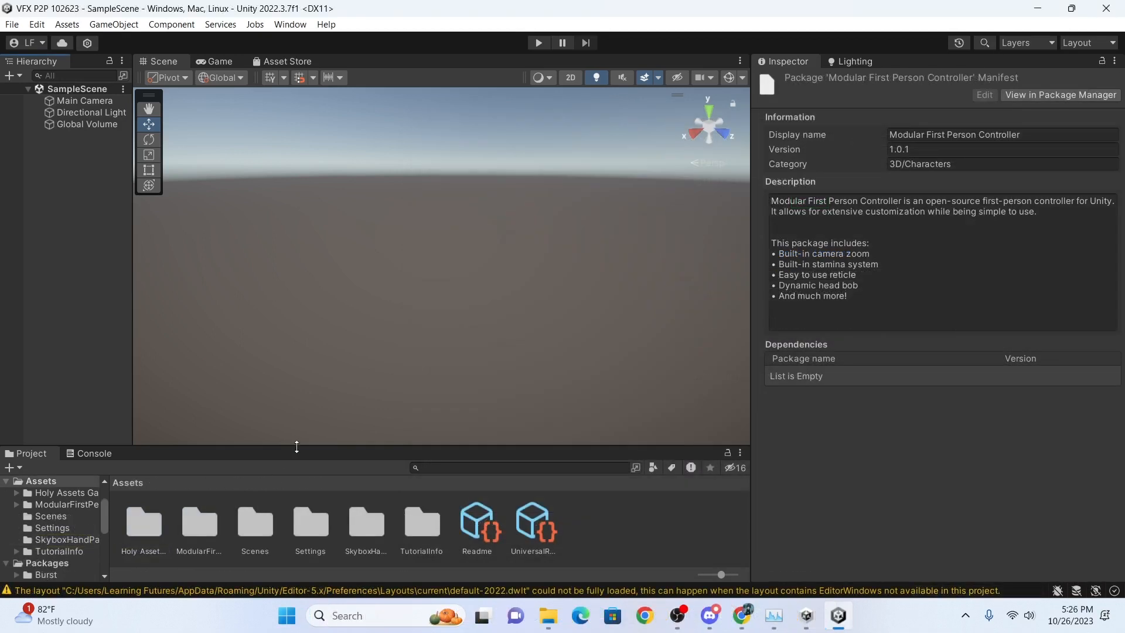
# Check the imported asset folders in the project's Assets folder, including SkyboxHandPainted, Settings, the first-person controller and Holy Assets Games.
pyautogui.moveTo(297, 446); pyautogui.dragTo(298, 345)
pyautogui.click(350, 426)
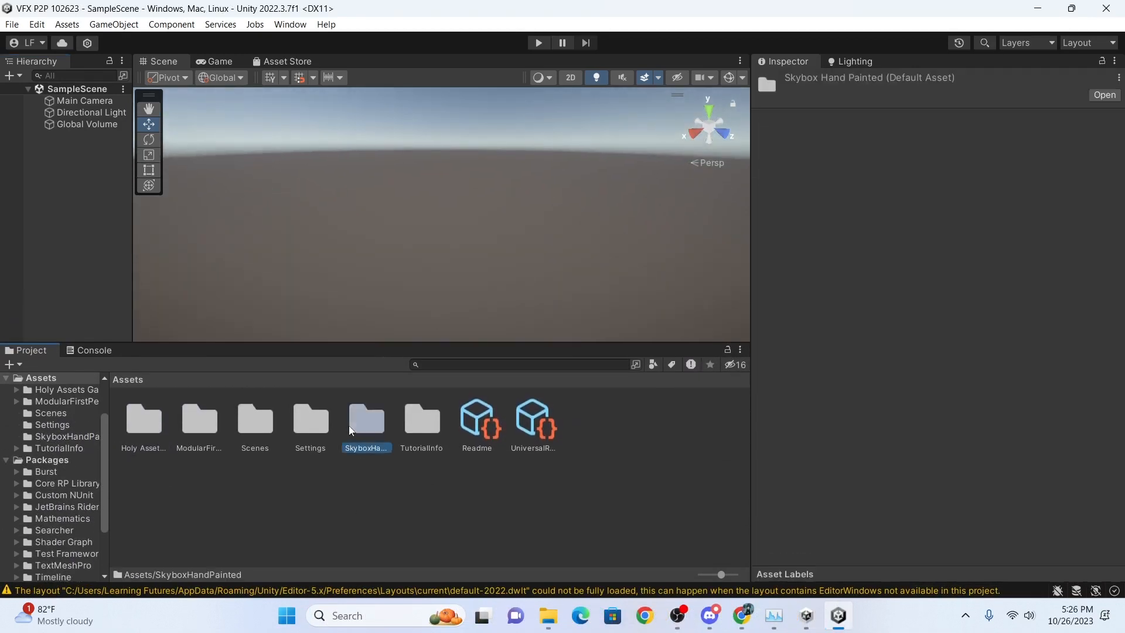
pyautogui.click(310, 421)
pyautogui.click(194, 422)
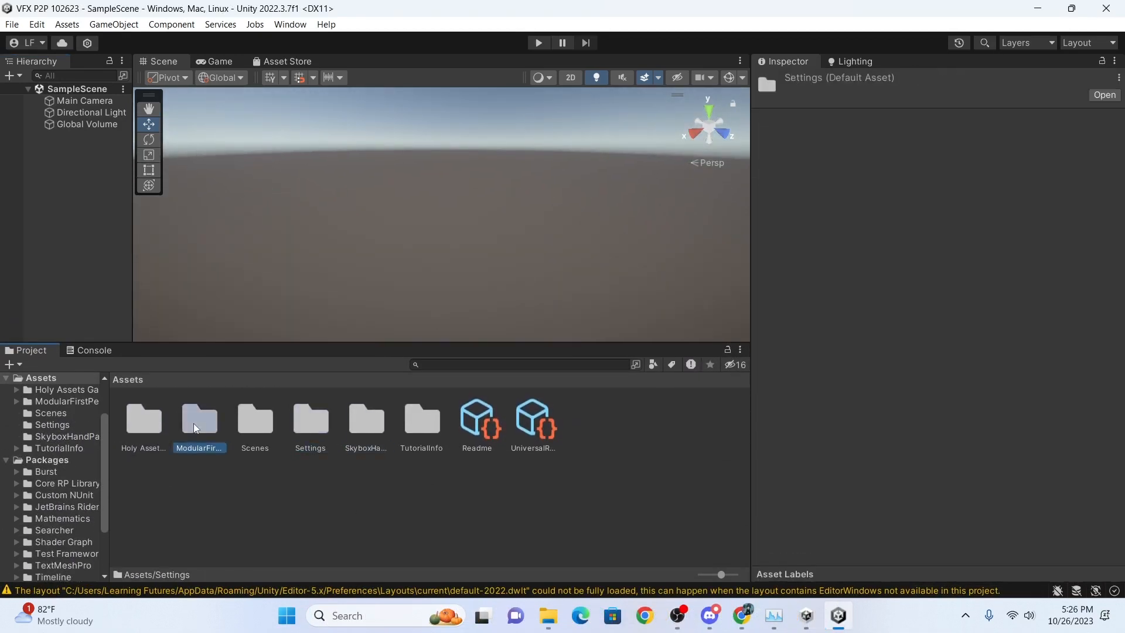
pyautogui.click(146, 420)
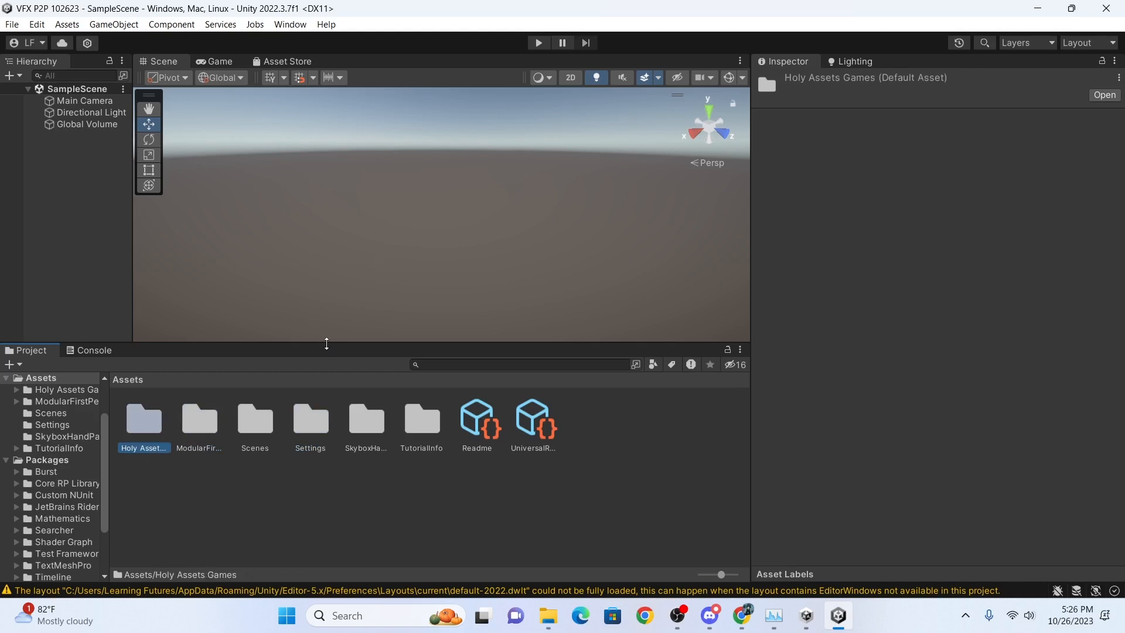
pyautogui.moveTo(326, 343); pyautogui.dragTo(310, 458)
pyautogui.moveTo(268, 278); pyautogui.dragTo(349, 279, button='middle')
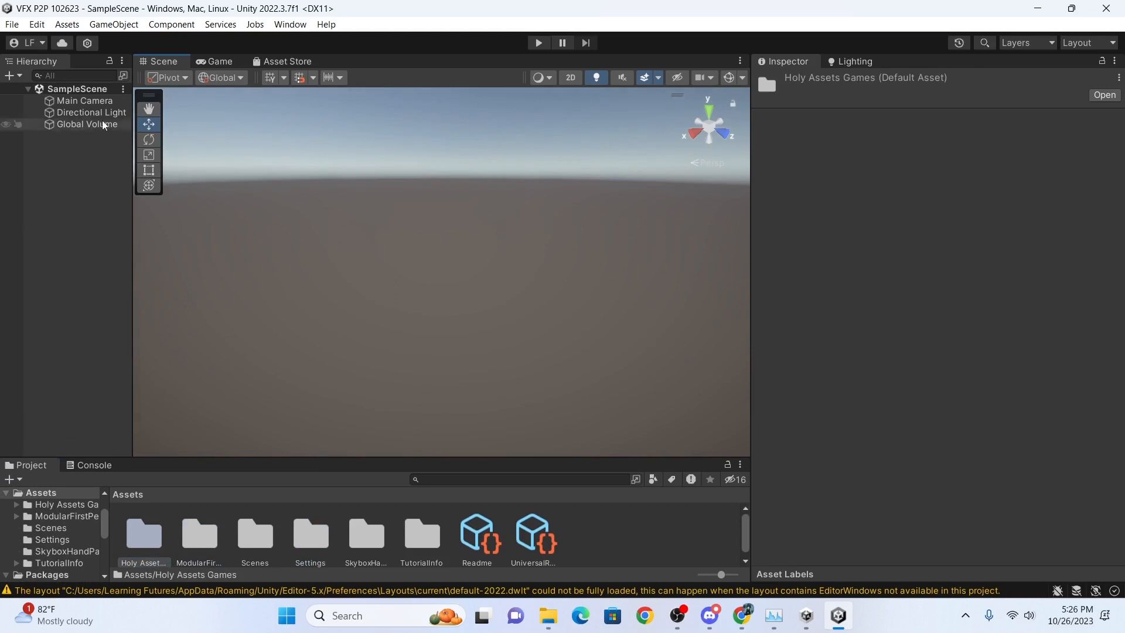
# Add a Particle System effect to SampleScene and inspect its particles from another angle.
pyautogui.rightClick(74, 195)
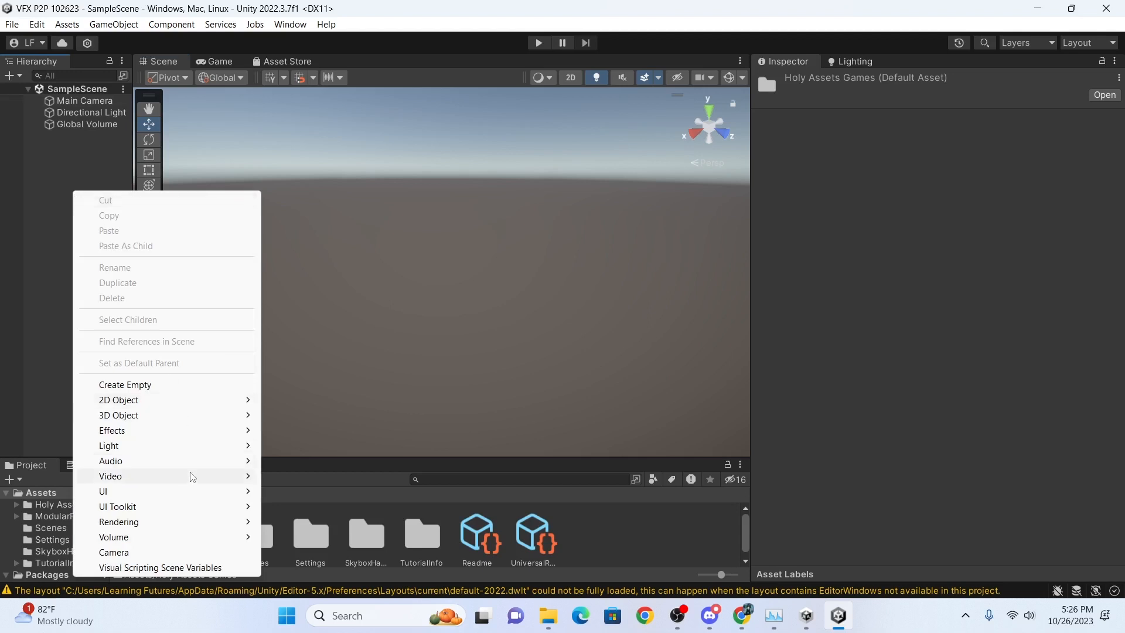
pyautogui.moveTo(208, 430)
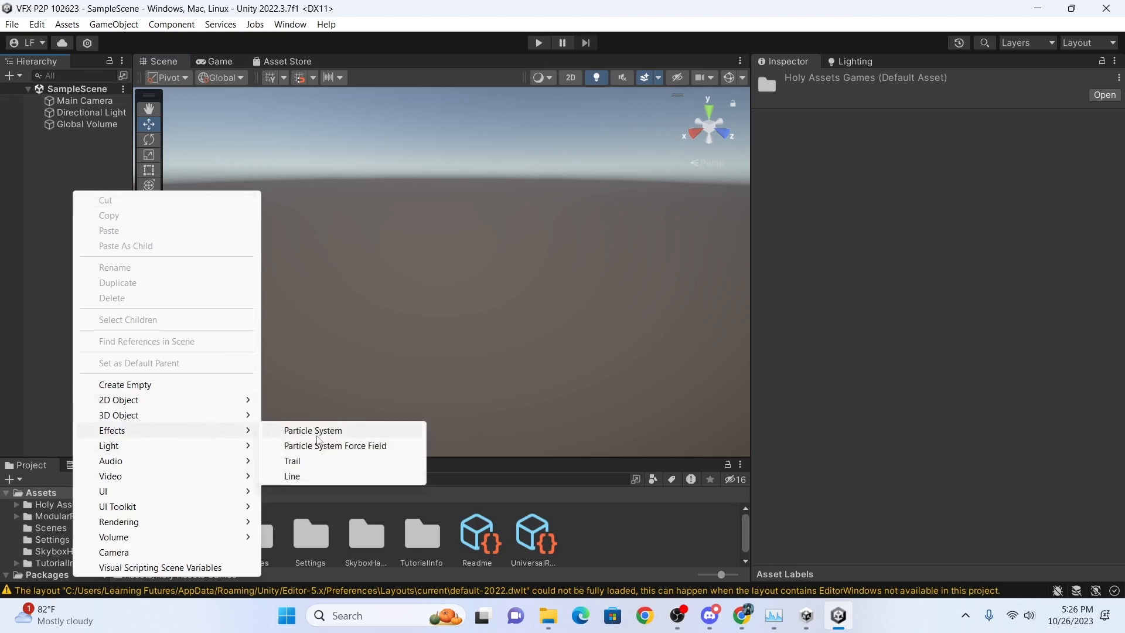
pyautogui.click(319, 433)
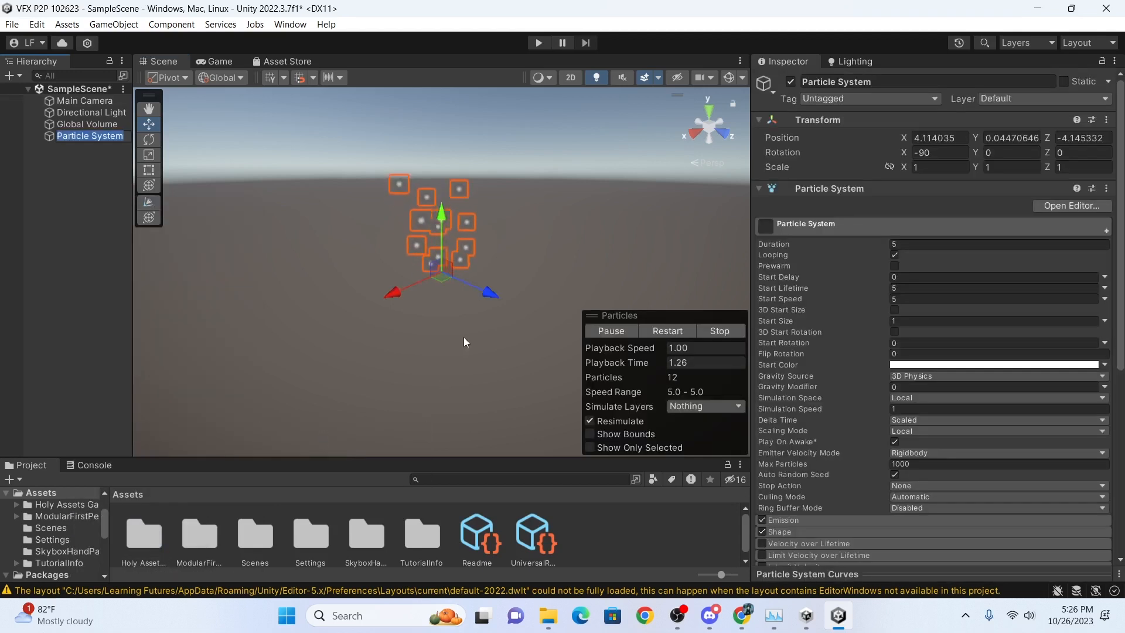
pyautogui.moveTo(472, 336); pyautogui.dragTo(462, 364, button='middle')
pyautogui.moveTo(450, 363); pyautogui.dragTo(539, 350, button='right')
pyautogui.moveTo(322, 337); pyautogui.dragTo(467, 319, button='middle')
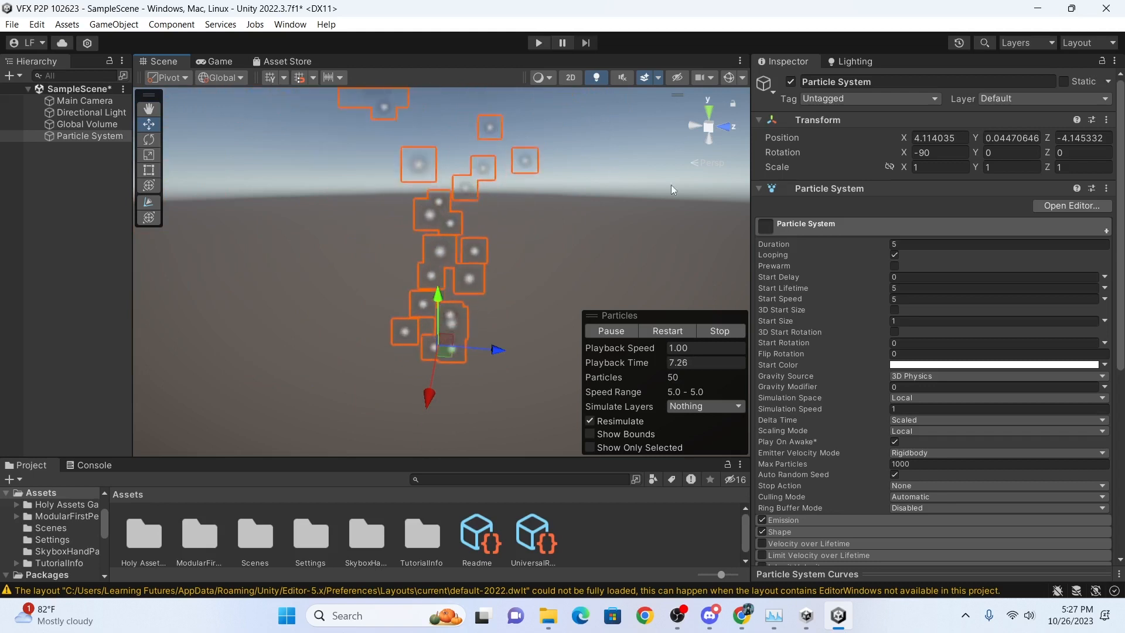
# Examine the Particle System's main properties and collapse them to review the list of modules.
pyautogui.scroll(-3, 849, 265)
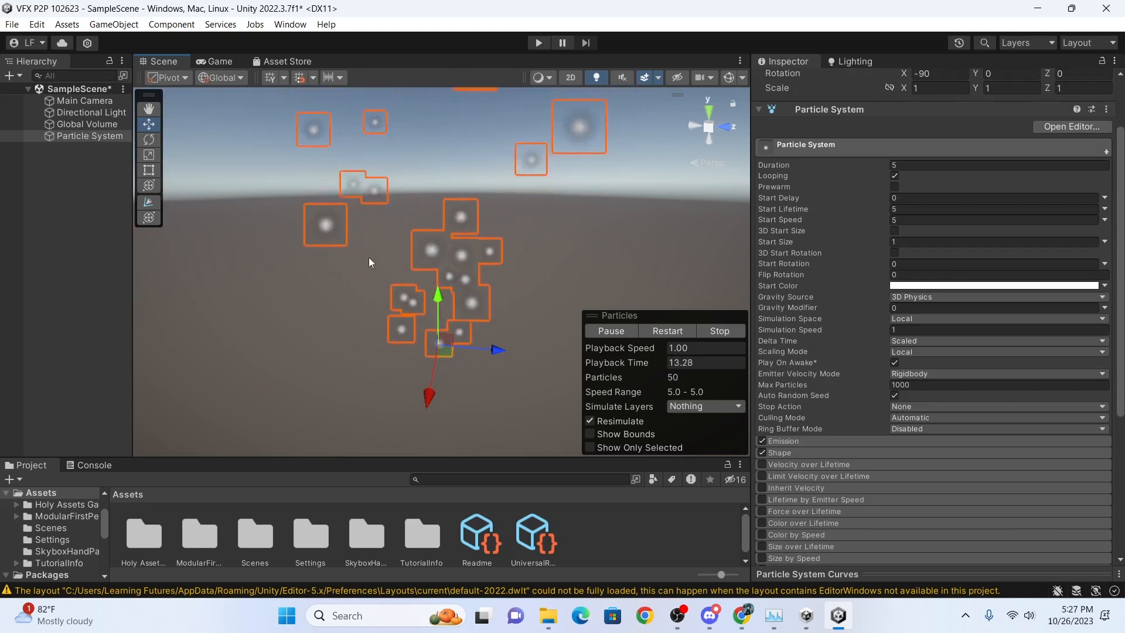
pyautogui.scroll(-2, 843, 194)
pyautogui.scroll(2, 842, 191)
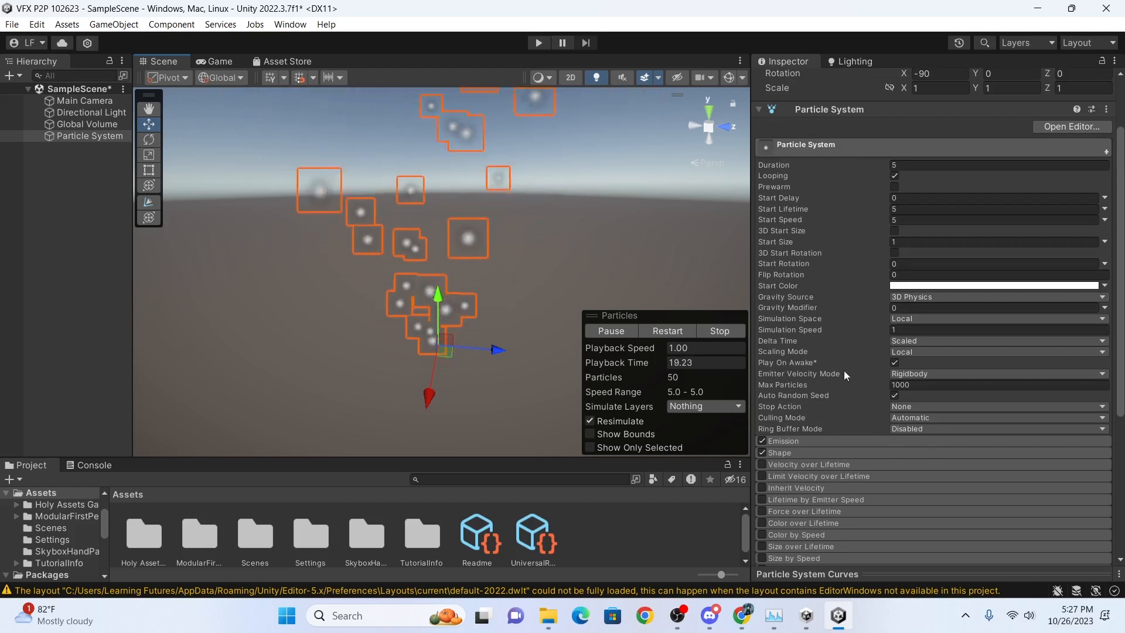
pyautogui.scroll(-8, 844, 370)
pyautogui.scroll(12, 803, 511)
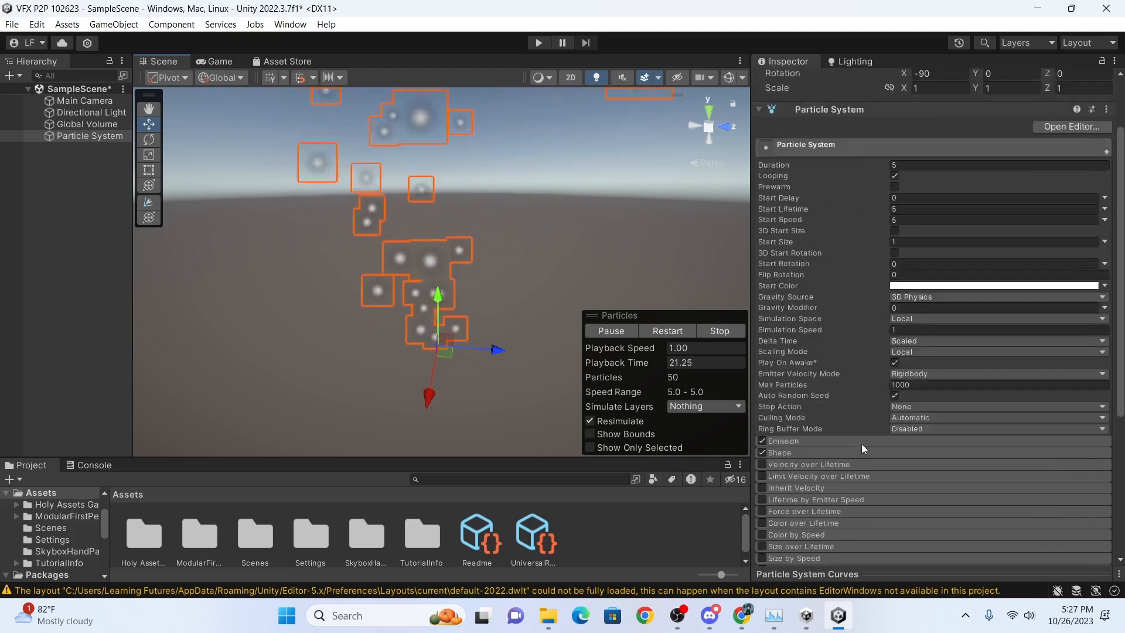
pyautogui.click(826, 228)
pyautogui.click(832, 226)
pyautogui.click(834, 226)
pyautogui.scroll(-3, 345, 307)
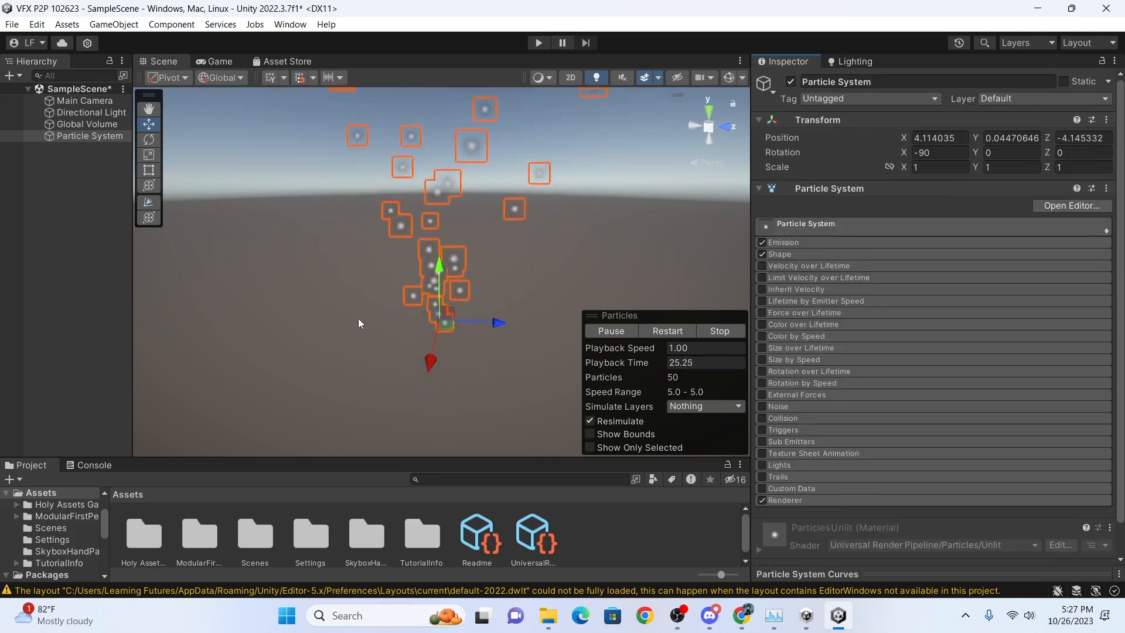
# Add a 3D Plane object to the scene beside the particle system.
pyautogui.click(57, 25)
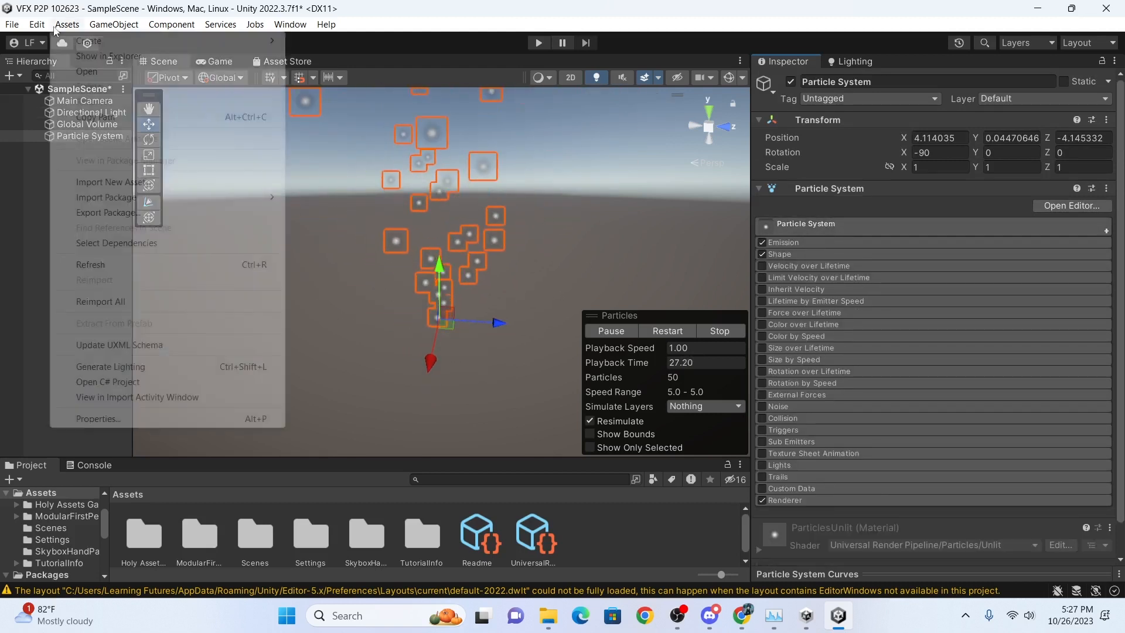
pyautogui.moveTo(79, 42)
pyautogui.moveTo(89, 27)
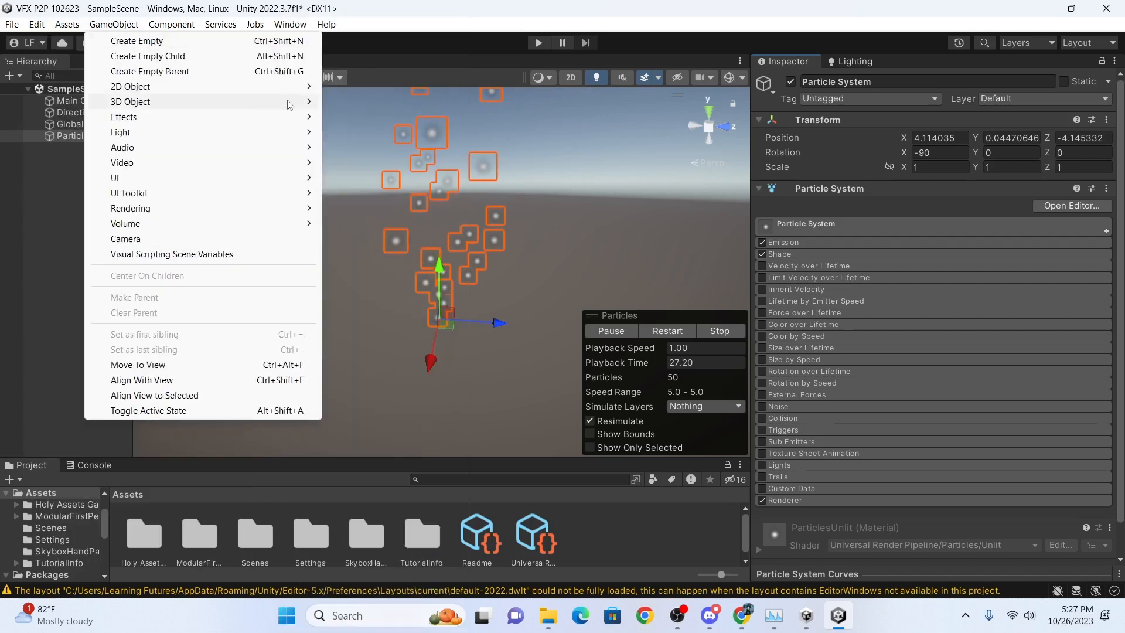
pyautogui.moveTo(292, 102)
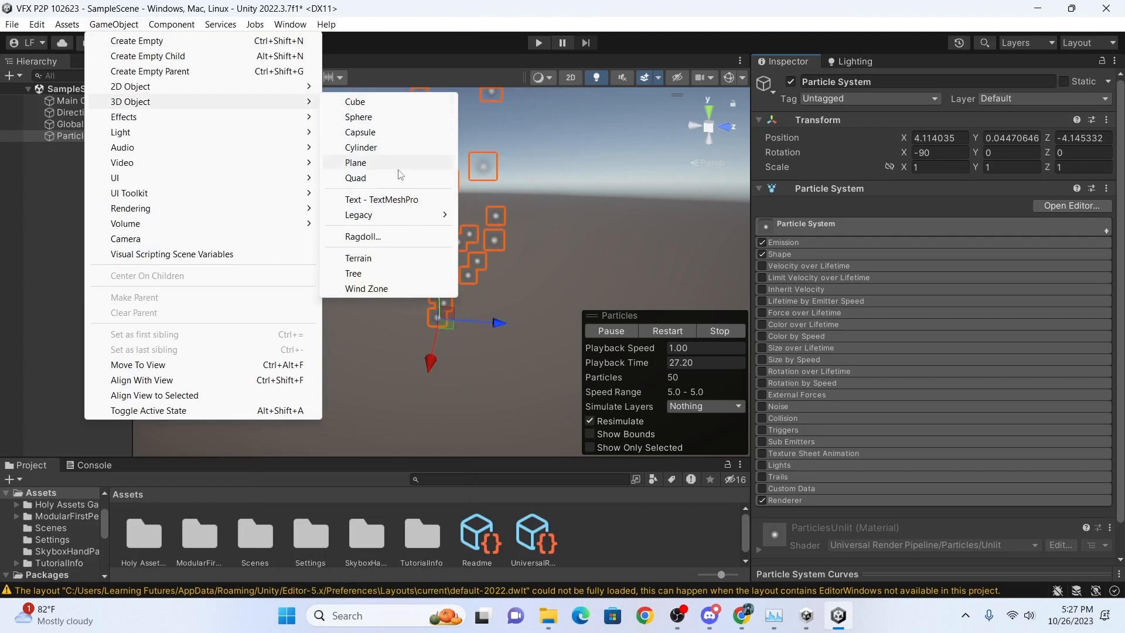
pyautogui.click(356, 163)
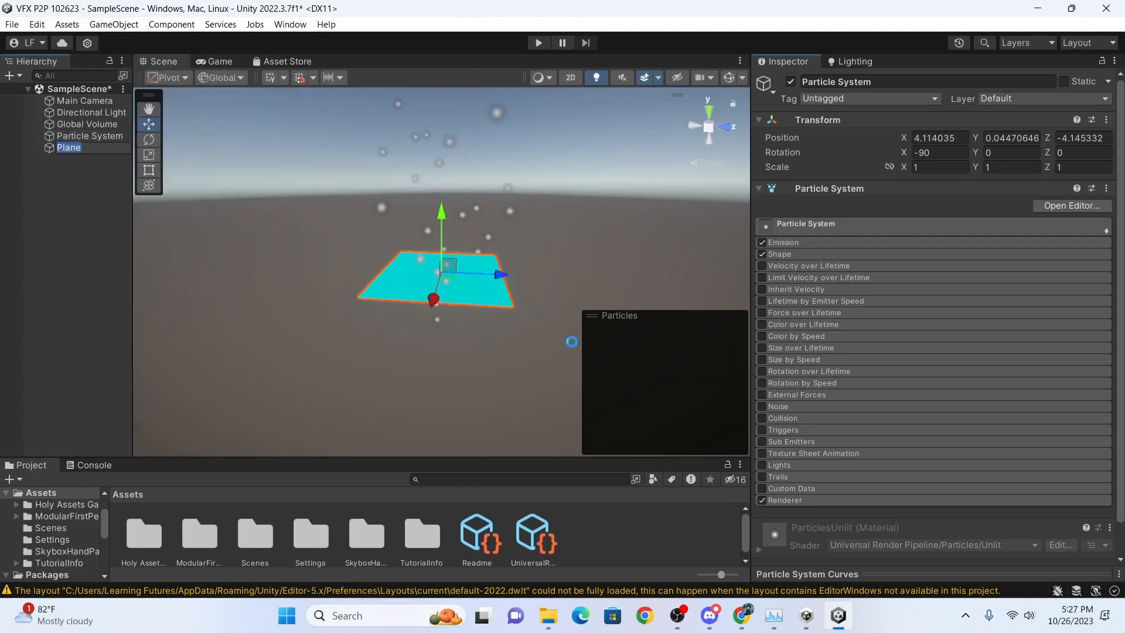
pyautogui.scroll(4, 504, 319)
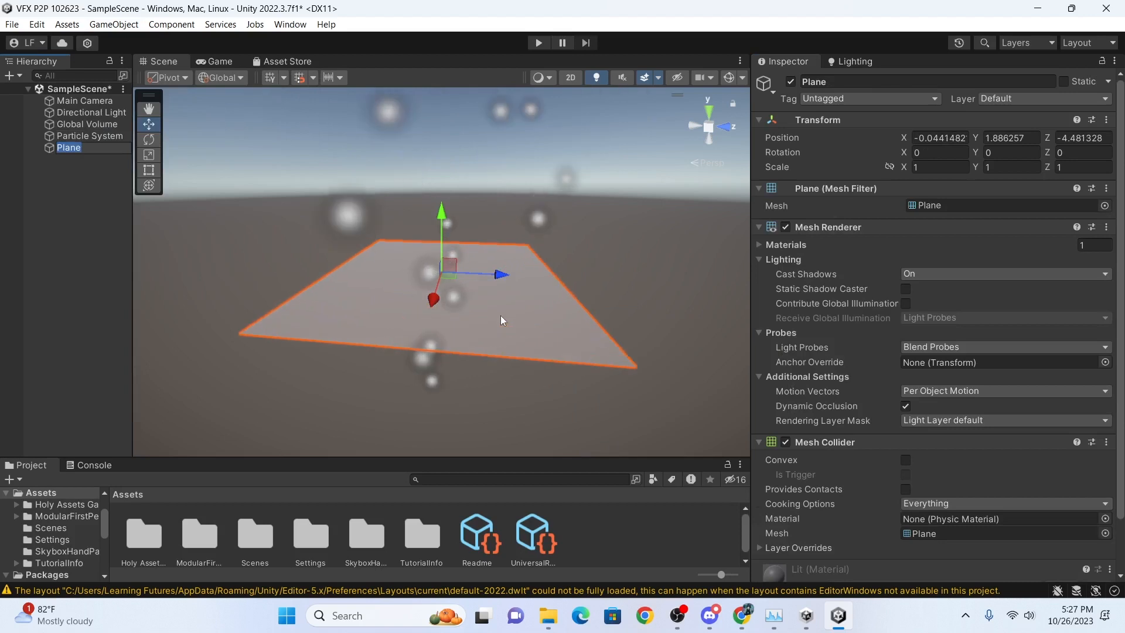
pyautogui.scroll(4, 501, 315)
pyautogui.scroll(-2, 483, 358)
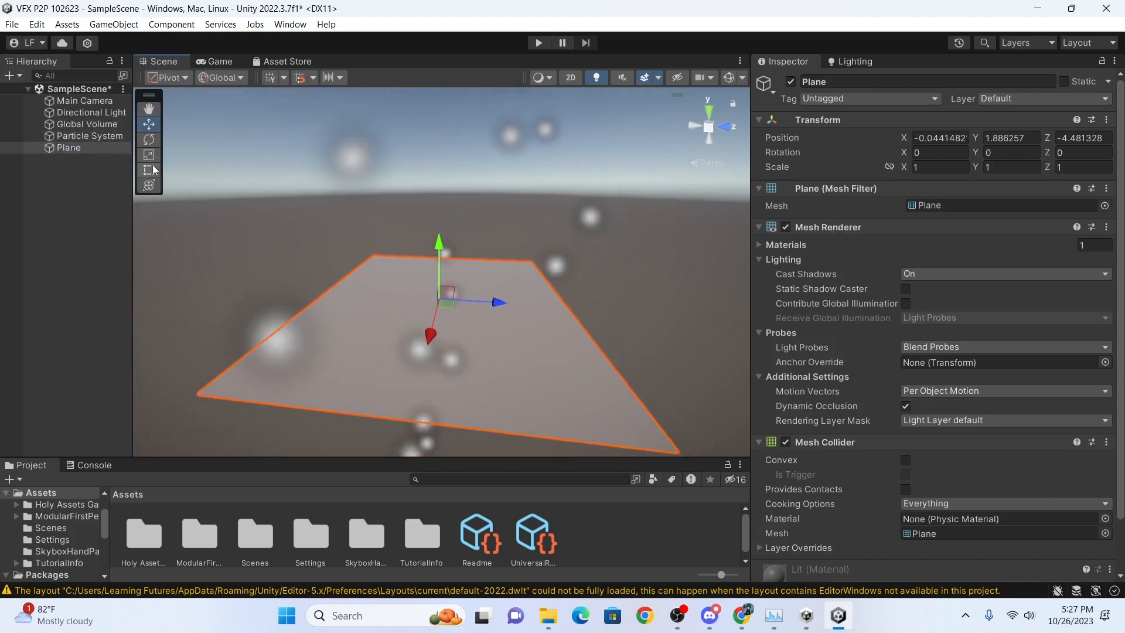
# Scale the plane uniformly on all three axes to about 3.27.
pyautogui.click(222, 186)
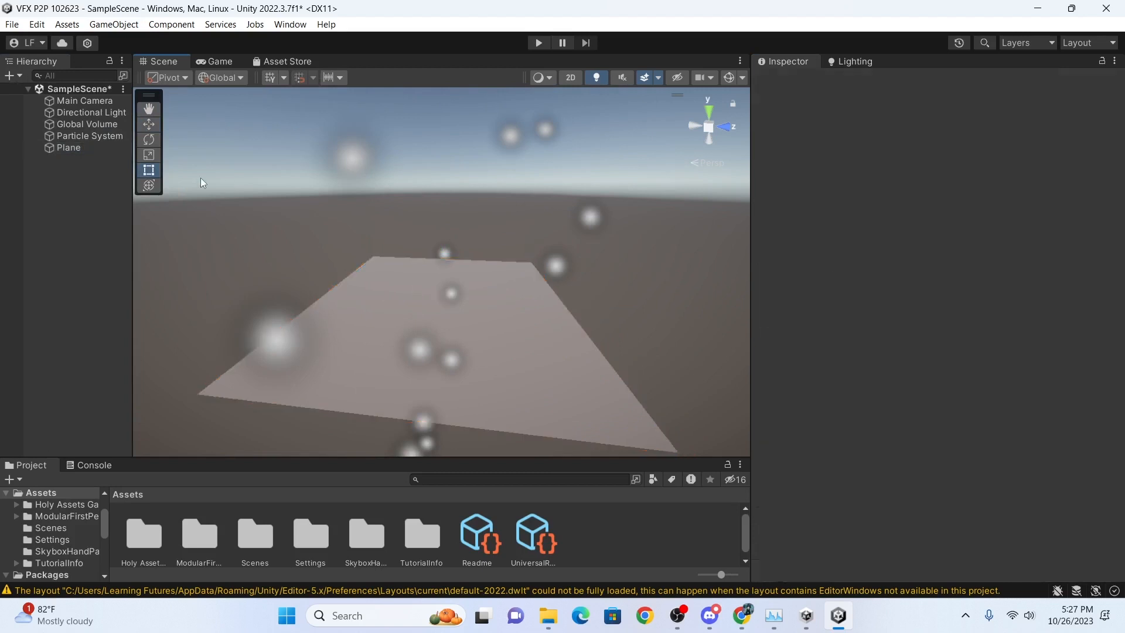
pyautogui.click(543, 365)
pyautogui.moveTo(446, 302); pyautogui.dragTo(547, 290)
pyautogui.moveTo(547, 269); pyautogui.dragTo(571, 249, button='middle')
pyautogui.scroll(-3, 554, 281)
pyautogui.moveTo(528, 289); pyautogui.dragTo(512, 316, button='middle')
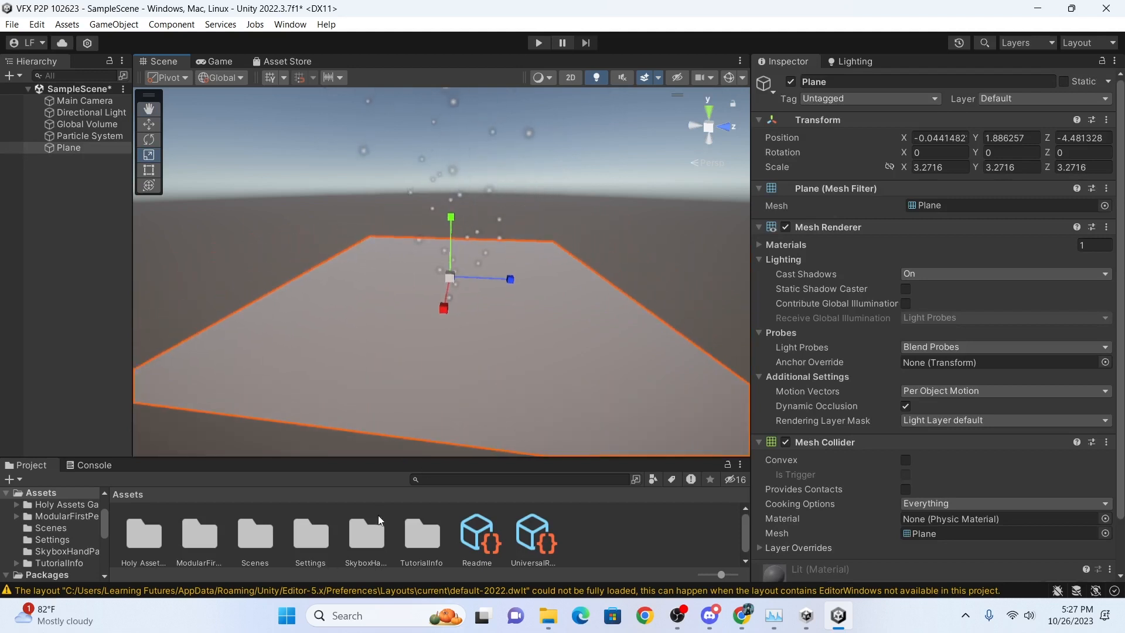
# Try the blue skybox material from the SkyboxHandPainted folder on the scene and replace it with the purple one.
pyautogui.doubleClick(381, 532)
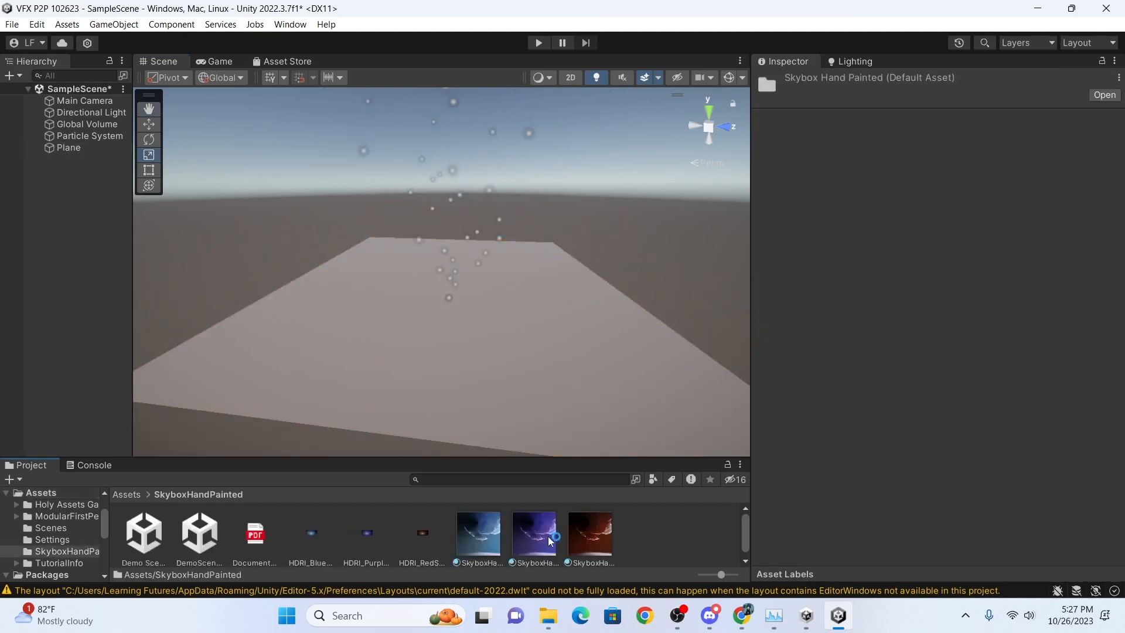
pyautogui.moveTo(478, 531); pyautogui.dragTo(701, 276)
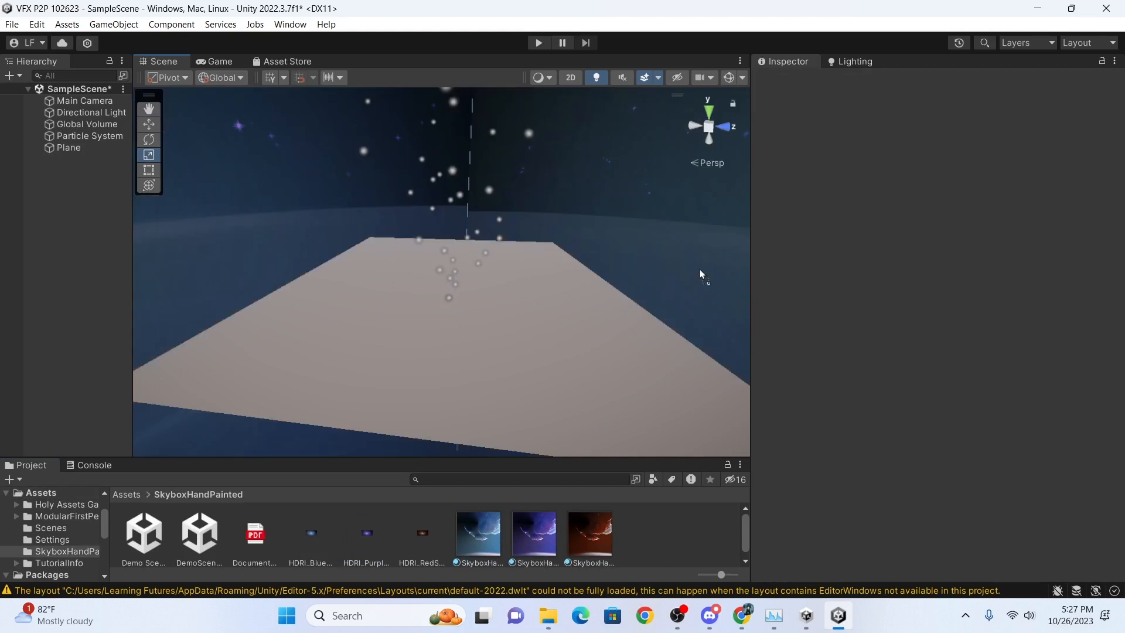
pyautogui.moveTo(532, 342); pyautogui.dragTo(180, 226, button='right')
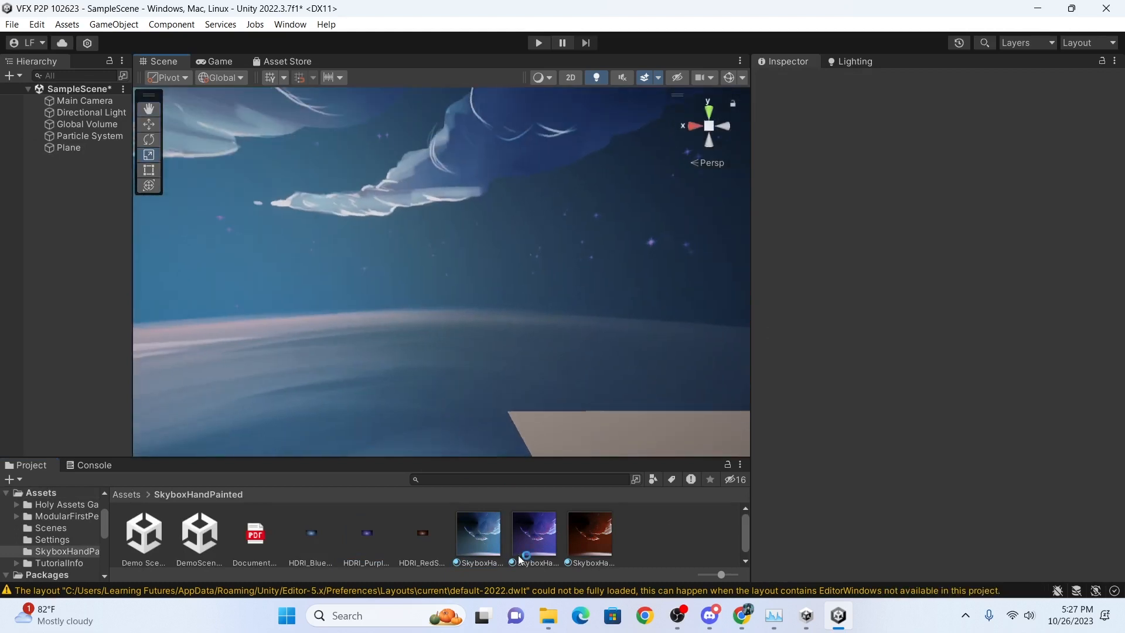
pyautogui.moveTo(528, 540); pyautogui.dragTo(550, 337)
pyautogui.moveTo(404, 358); pyautogui.dragTo(737, 454, button='right')
pyautogui.moveTo(605, 312); pyautogui.dragTo(393, 319, button='right')
# Place the Smithy model from the Smithy_3D_Model folder of 3D The Blacksmith's House onto the plane.
pyautogui.click(125, 495)
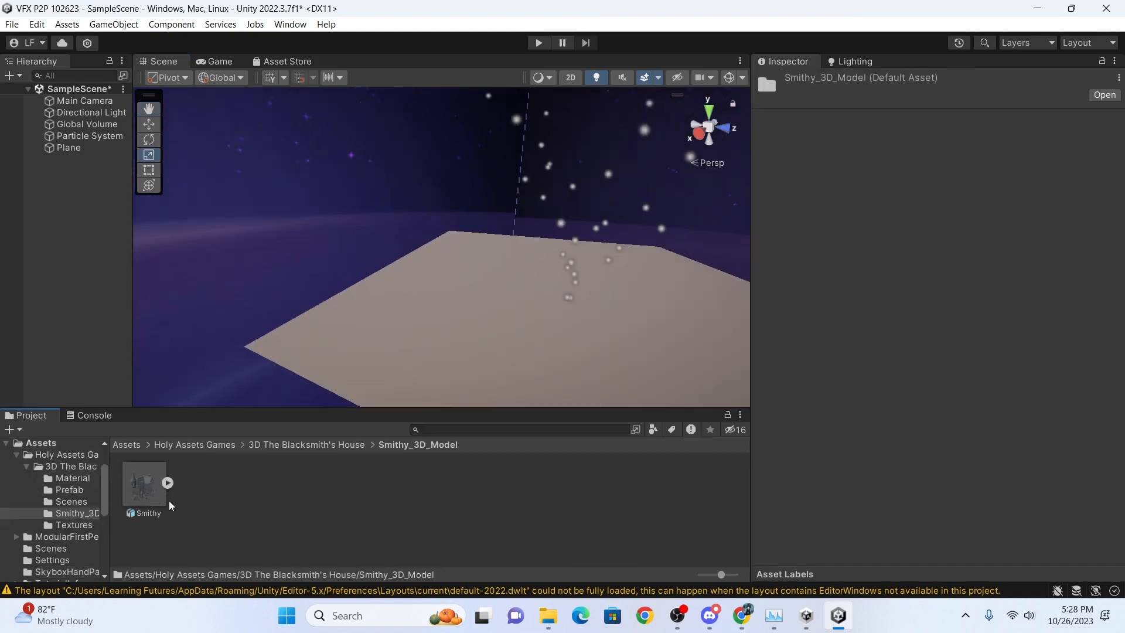
pyautogui.moveTo(164, 498); pyautogui.dragTo(500, 280)
pyautogui.press('f')
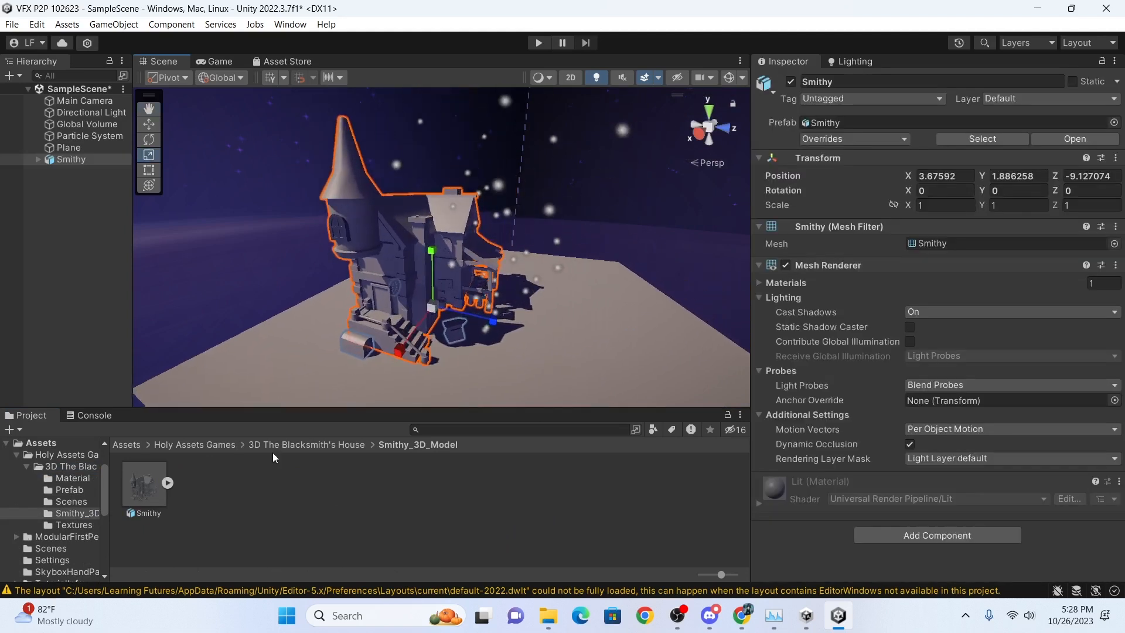
# Apply Smithy_Material_2K from the Blacksmith's House Material folder to the Smithy house.
pyautogui.click(273, 446)
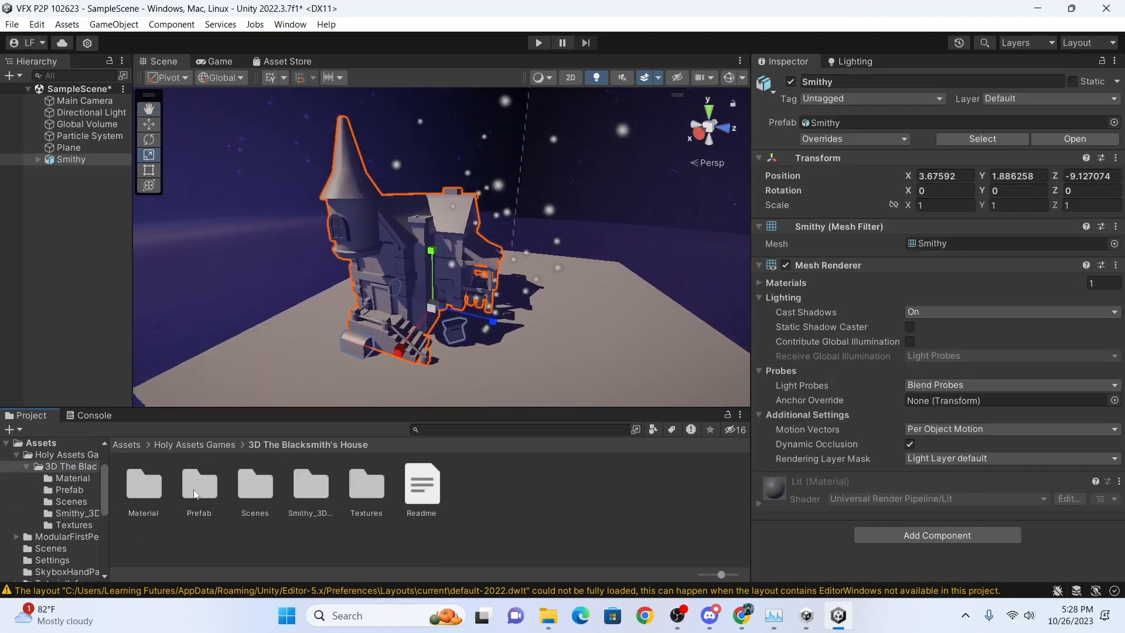
pyautogui.doubleClick(144, 487)
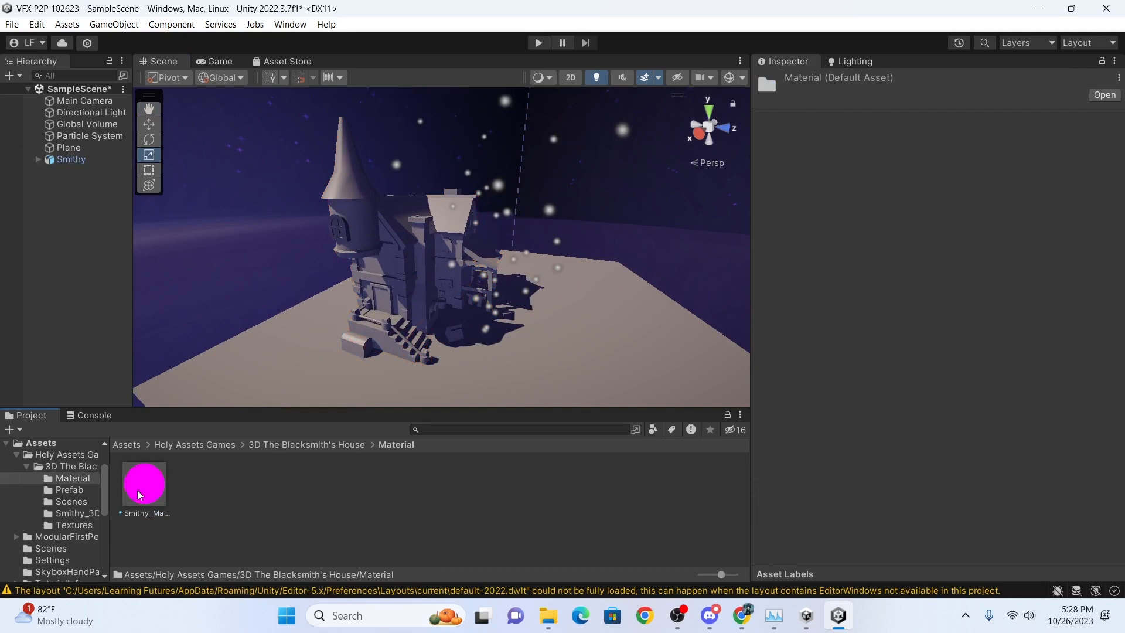
pyautogui.moveTo(145, 485); pyautogui.dragTo(430, 256)
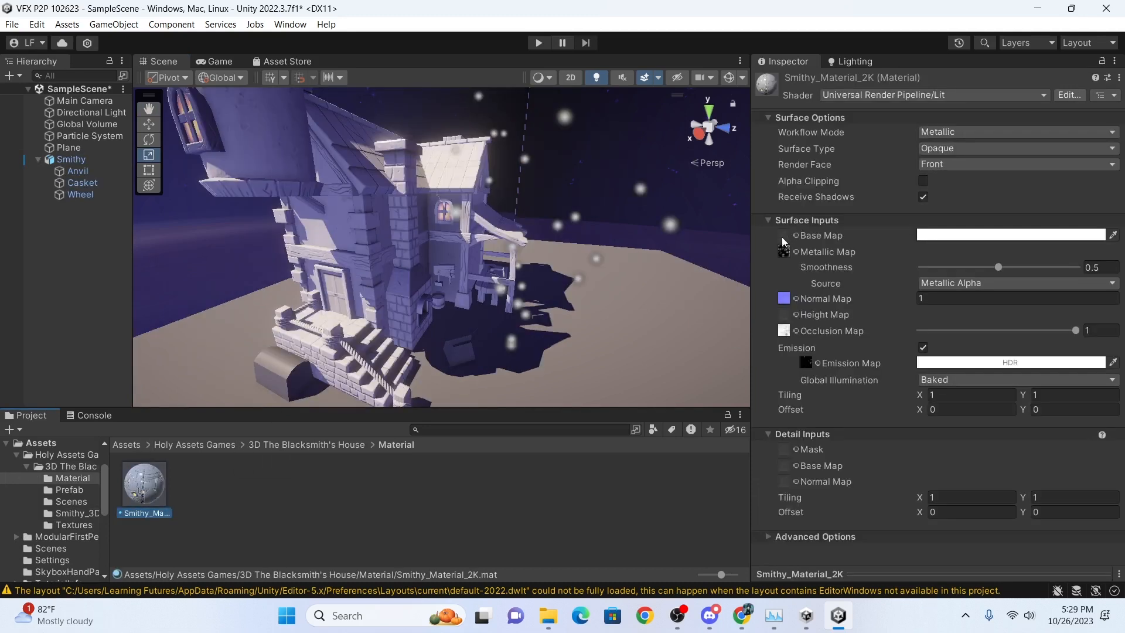
pyautogui.moveTo(490, 245); pyautogui.dragTo(522, 243, button='middle')
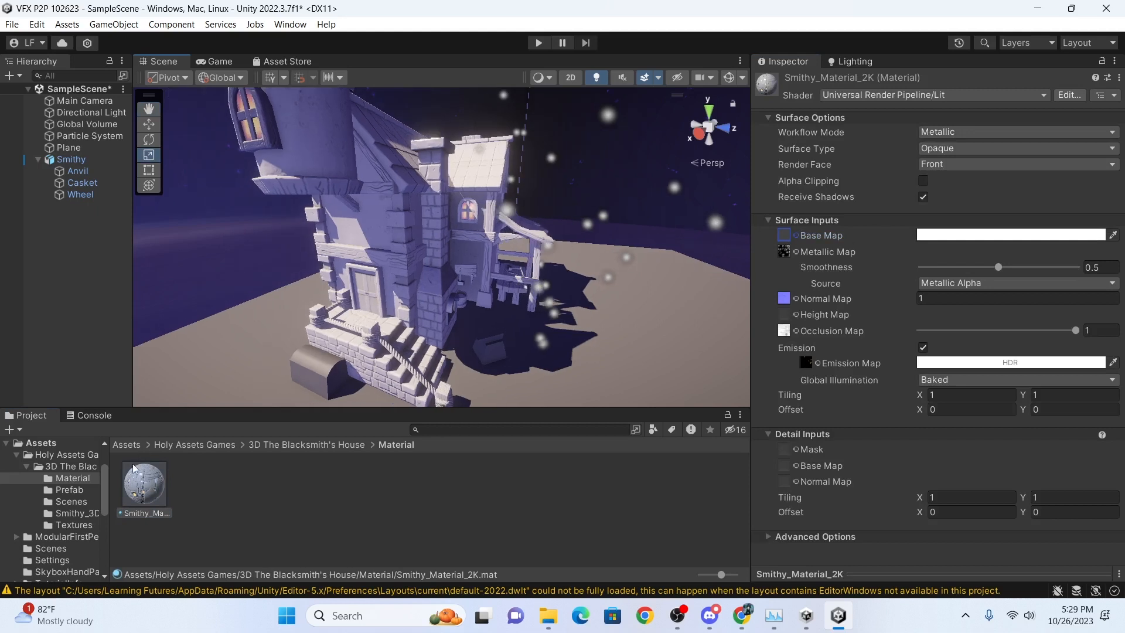
# Open the Textures folder of 3D The Blacksmith's House and pick the Smithy base texture for the house material's Base Map.
pyautogui.click(208, 443)
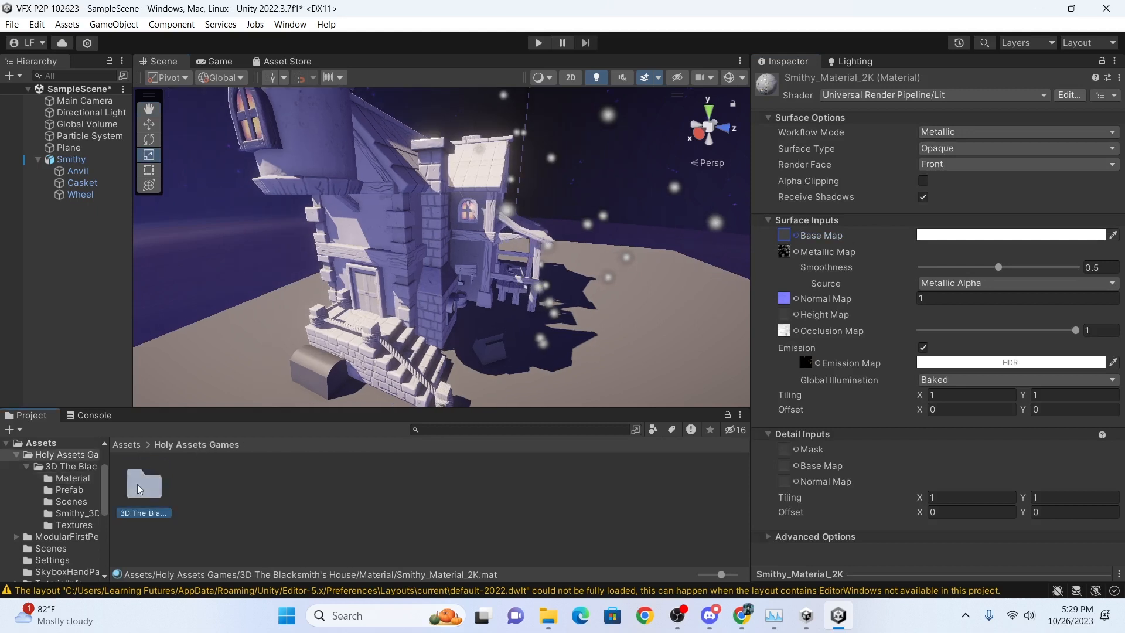
pyautogui.doubleClick(139, 484)
pyautogui.doubleClick(364, 483)
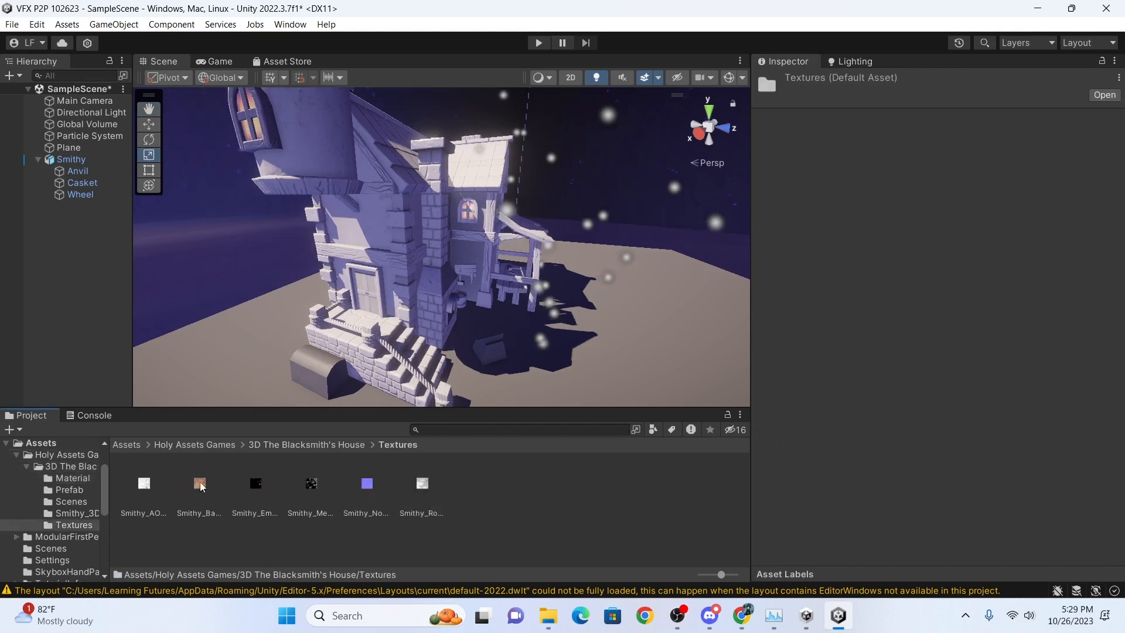
pyautogui.click(199, 484)
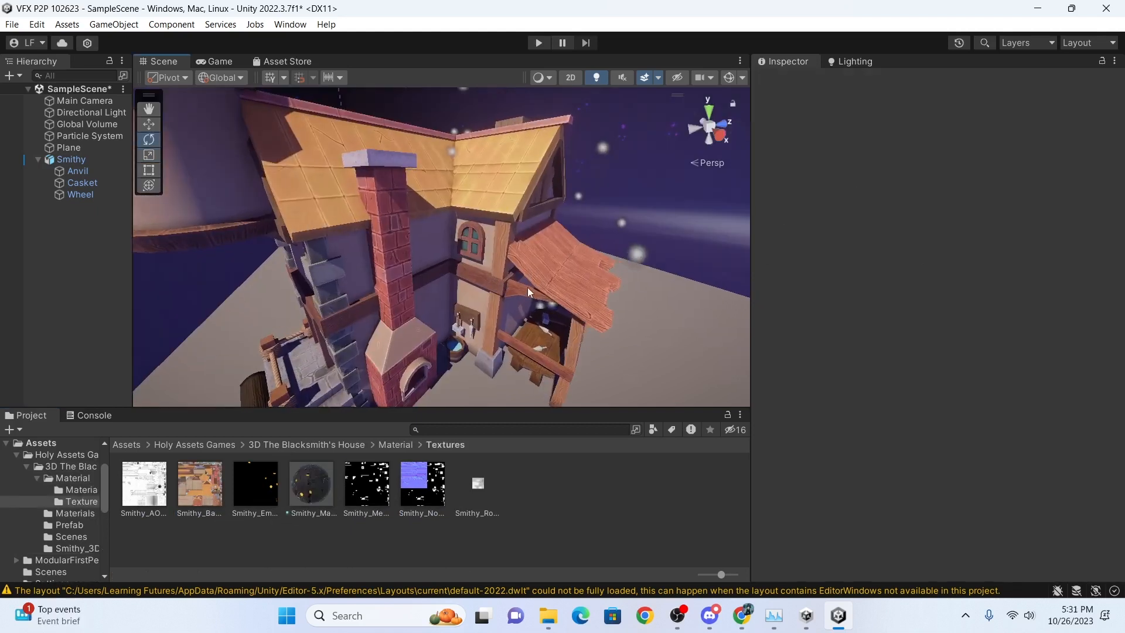
# Place the FirstPersonController prefab from the ModularFirstPersonController folder on the plane in front of the house.
pyautogui.moveTo(451, 187); pyautogui.dragTo(478, 203, button='right')
pyautogui.scroll(-5, 478, 205)
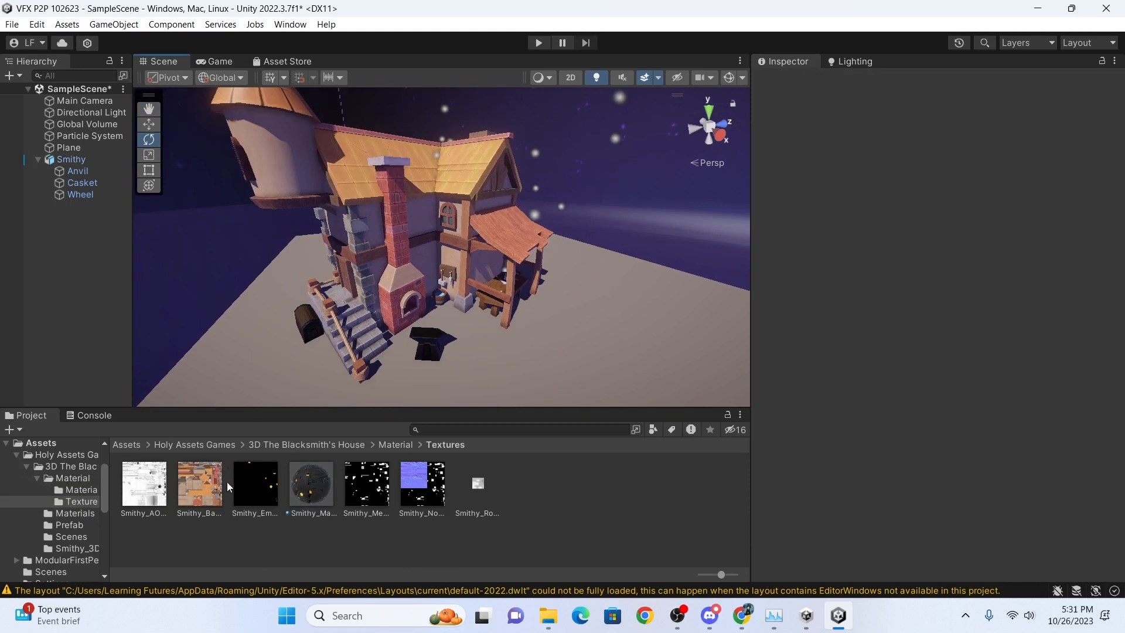
pyautogui.click(171, 444)
pyautogui.click(140, 444)
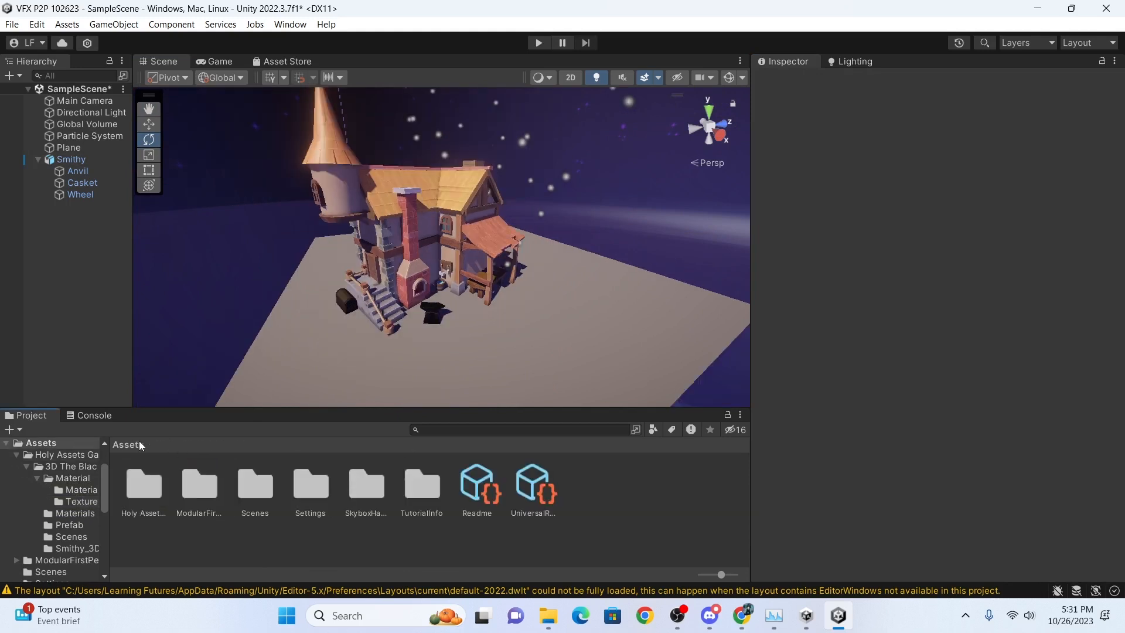
pyautogui.doubleClick(191, 480)
pyautogui.doubleClick(195, 485)
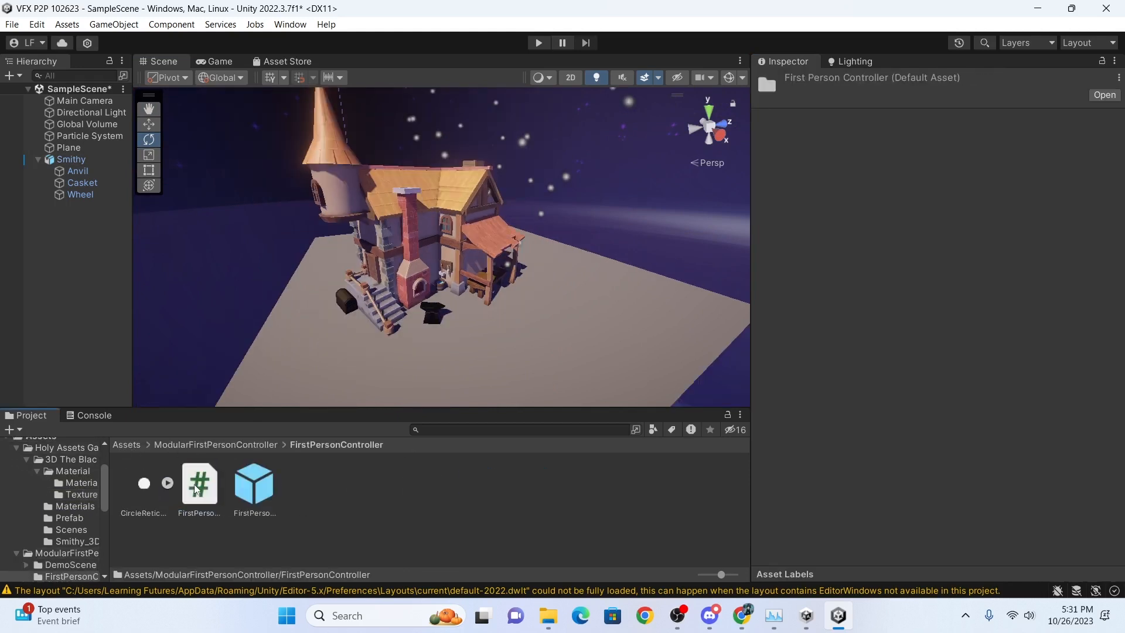
pyautogui.moveTo(327, 406); pyautogui.dragTo(335, 351)
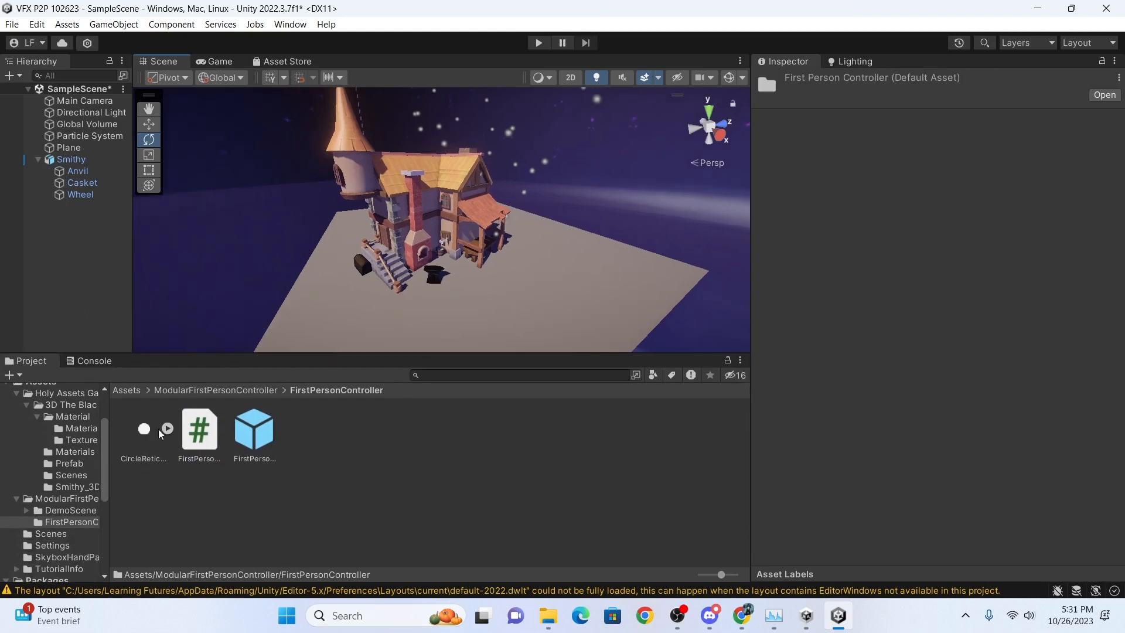
pyautogui.click(261, 428)
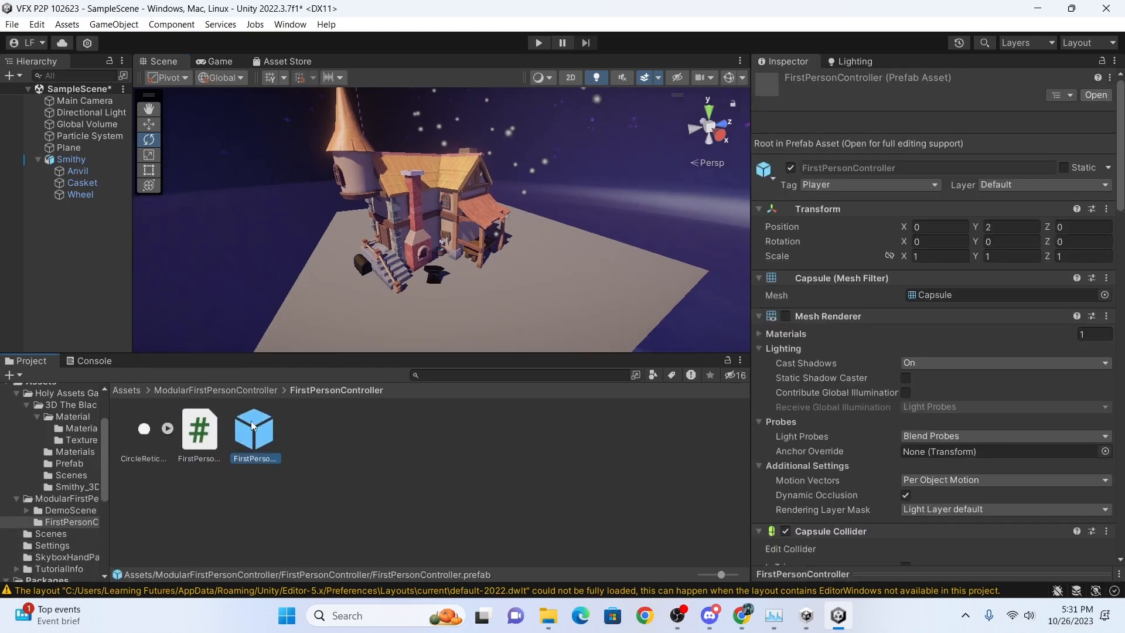
pyautogui.moveTo(339, 349); pyautogui.dragTo(362, 326)
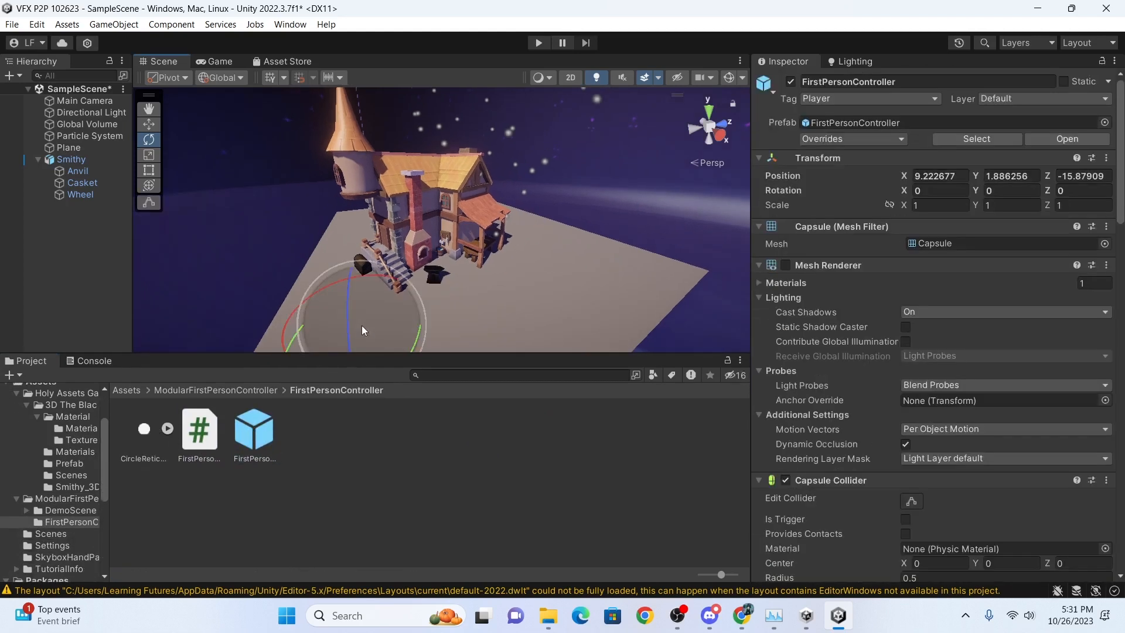
# Test-run the scene with the first-person controller, stop it, and delete the Main Camera.
pyautogui.scroll(-4, 554, 295)
pyautogui.click(539, 43)
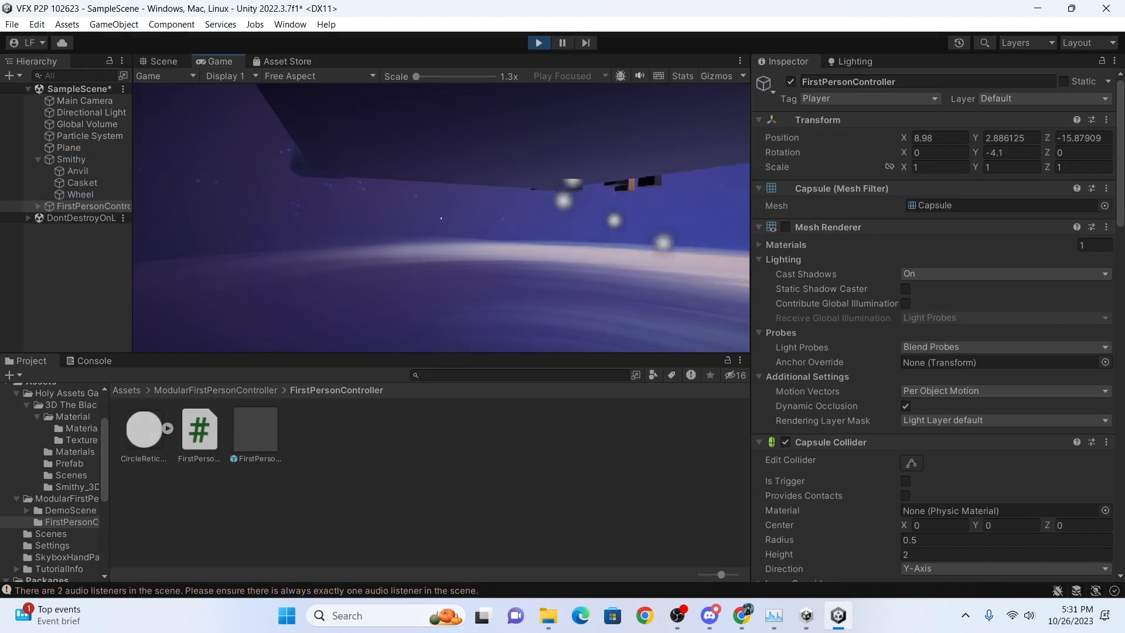
pyautogui.click(540, 43)
pyautogui.click(100, 107)
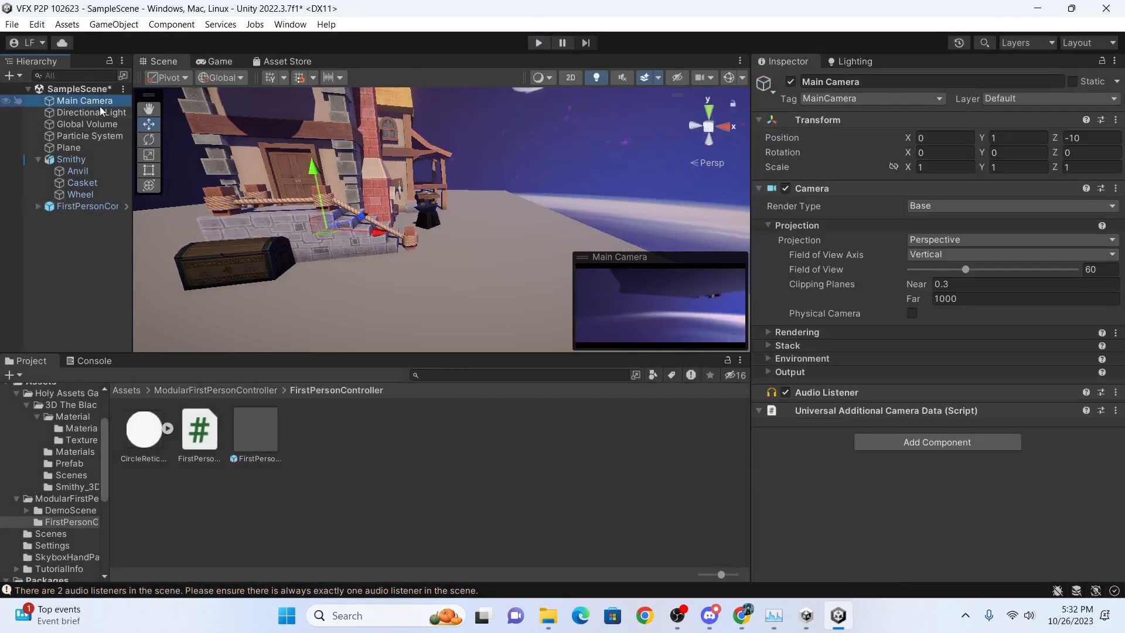
pyautogui.press('Delete')
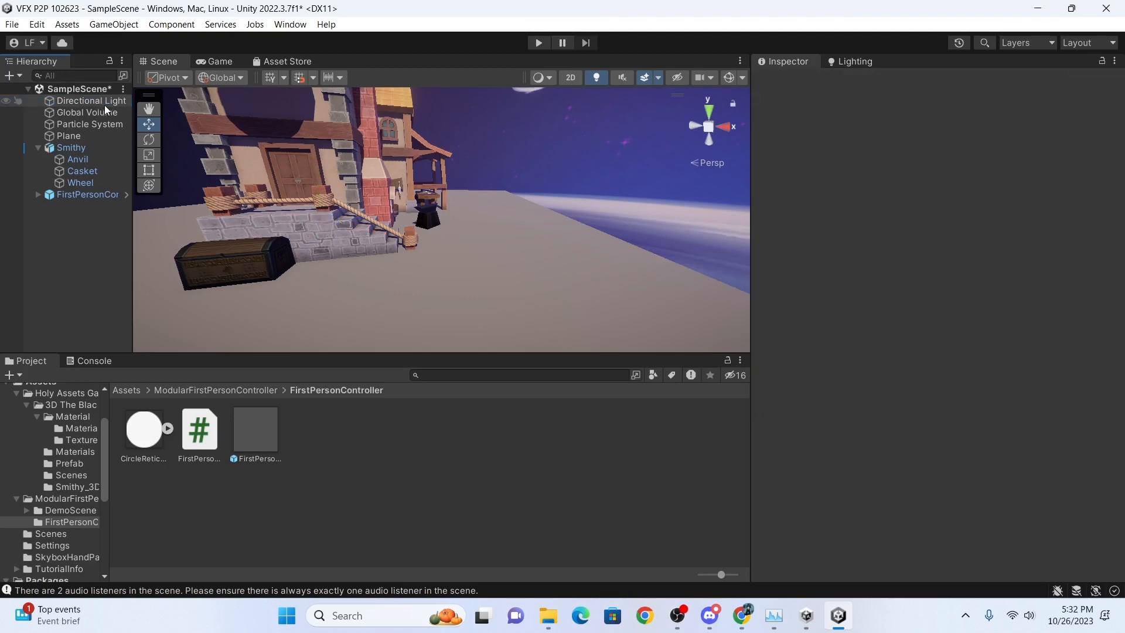
# Run the scene again and walk the first-person controller around the blacksmith's house.
pyautogui.click(92, 186)
pyautogui.click(98, 193)
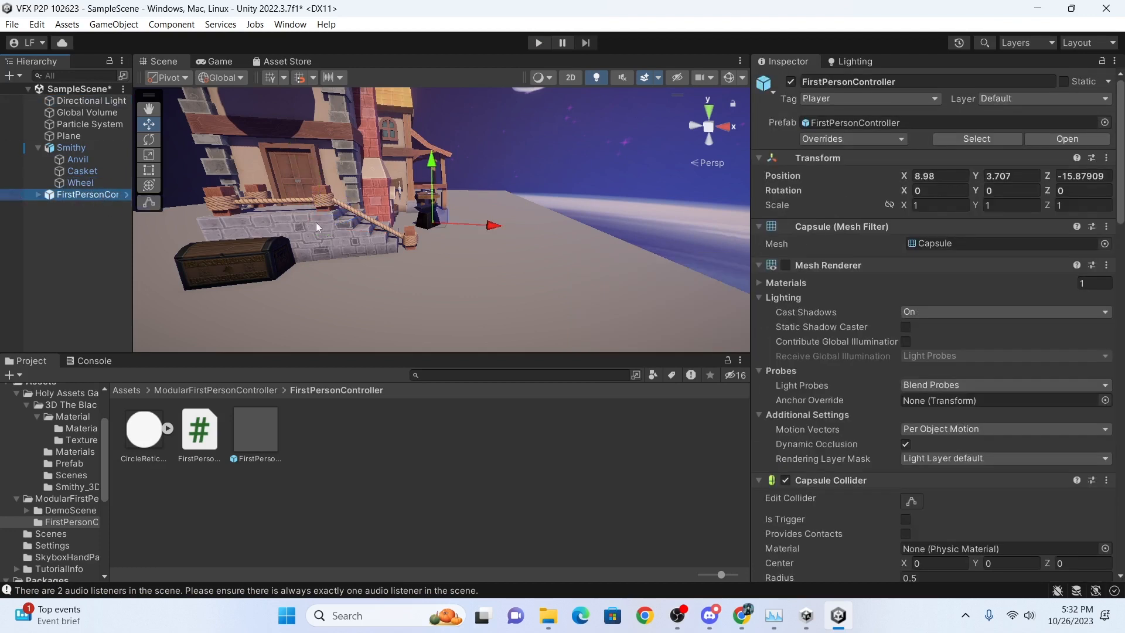
pyautogui.click(538, 43)
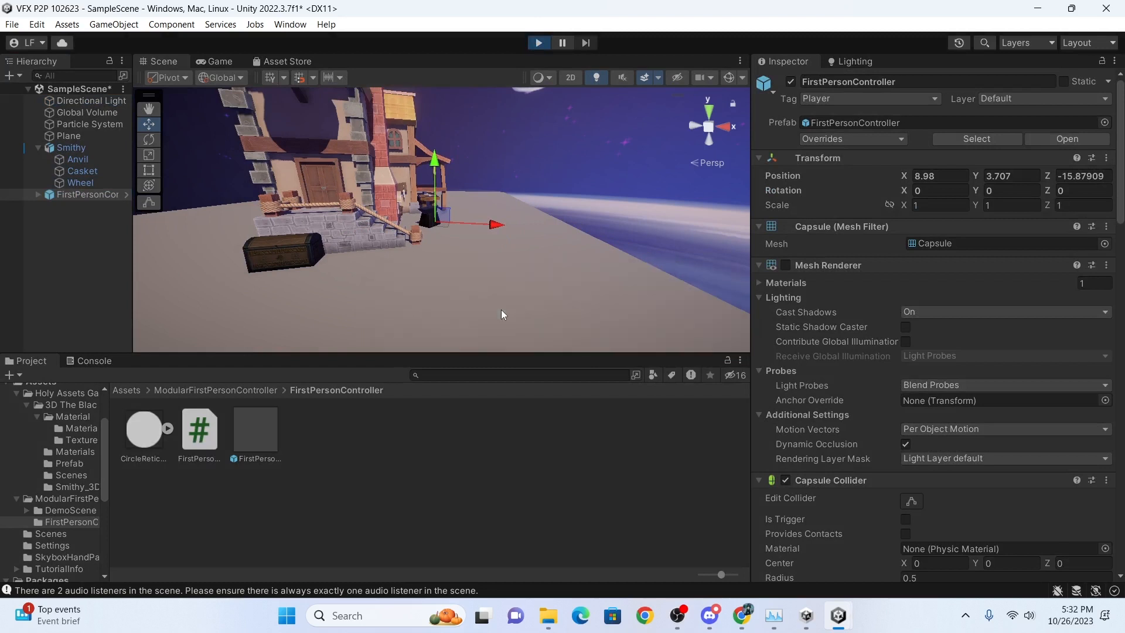
pyautogui.press('w')
pyautogui.press('d')
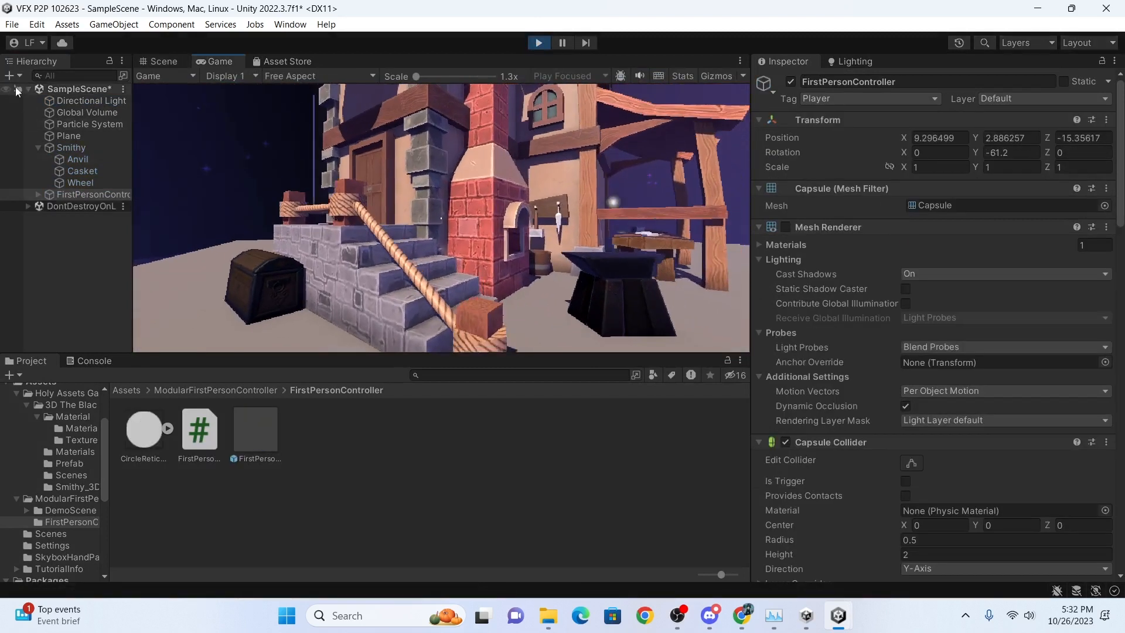
pyautogui.press('d')
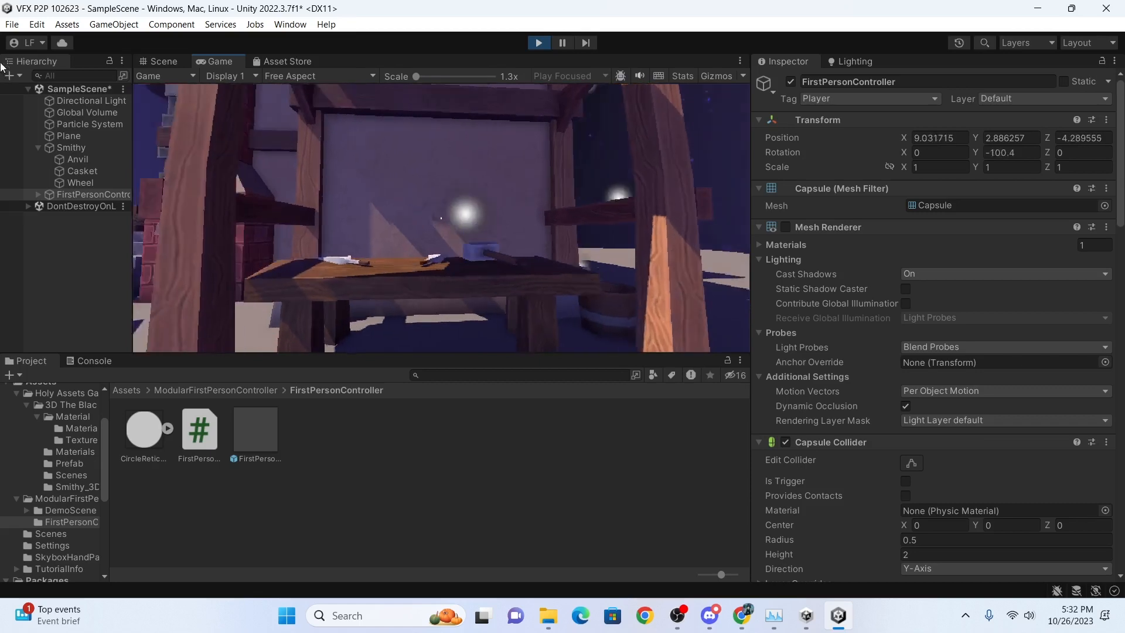
pyautogui.press('a')
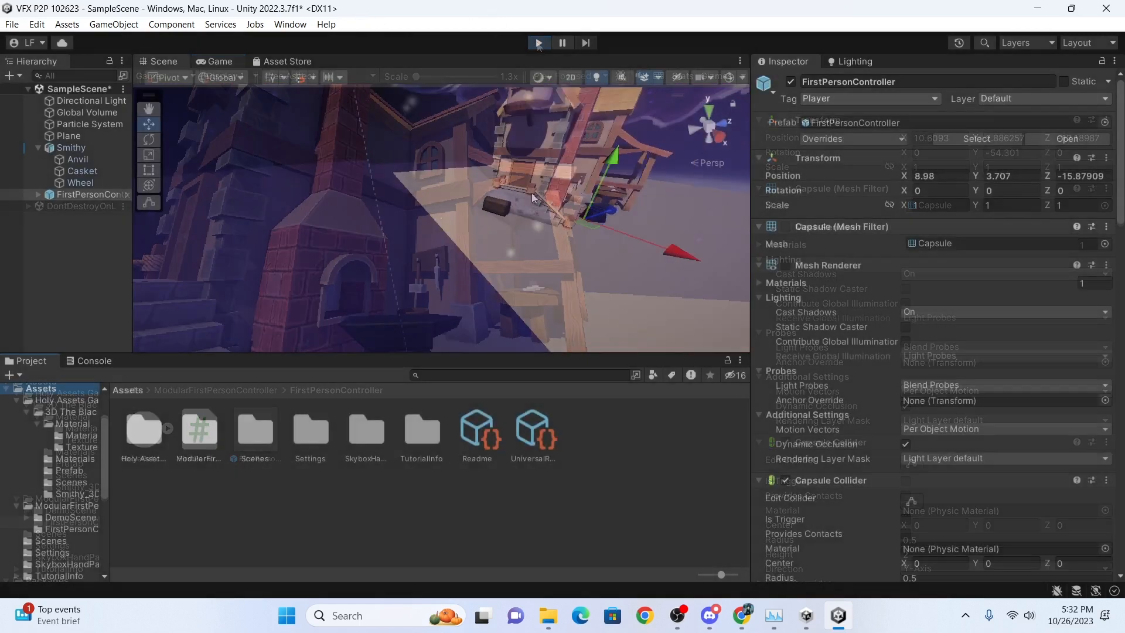
# Move the Particle System beside the house to about X 10.97, Y 2.94, Z -8.93.
pyautogui.click(581, 286)
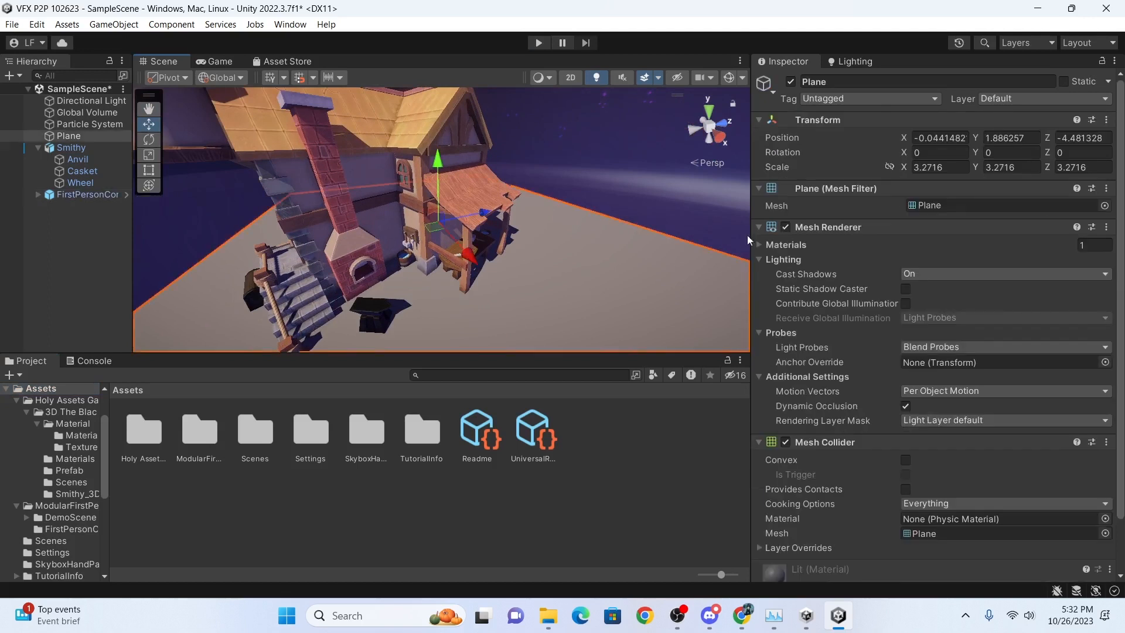
pyautogui.scroll(-5, 469, 279)
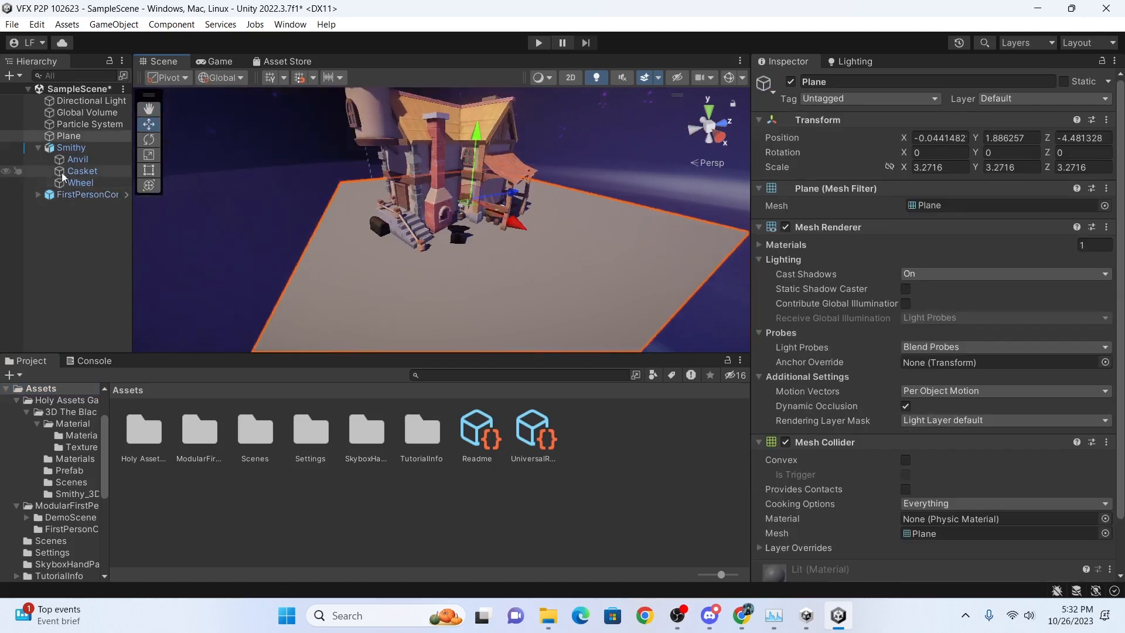
pyautogui.click(61, 124)
pyautogui.scroll(-3, 498, 234)
pyautogui.moveTo(534, 257); pyautogui.dragTo(561, 287)
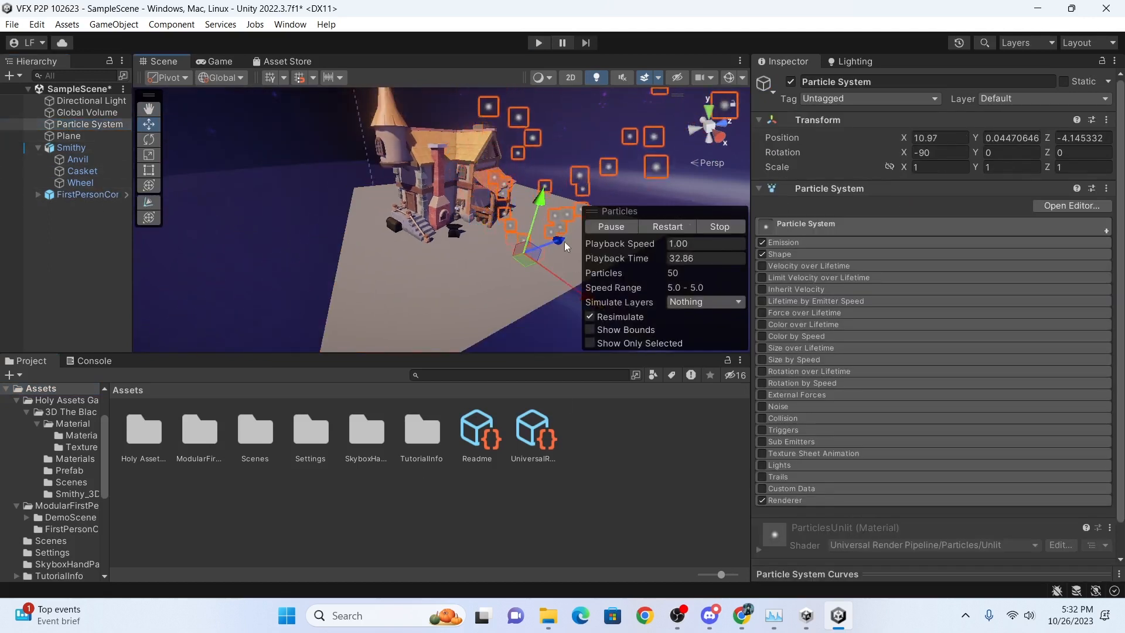
pyautogui.moveTo(562, 242); pyautogui.dragTo(451, 225, button='middle')
pyautogui.scroll(3, 451, 225)
pyautogui.moveTo(392, 185); pyautogui.dragTo(389, 153)
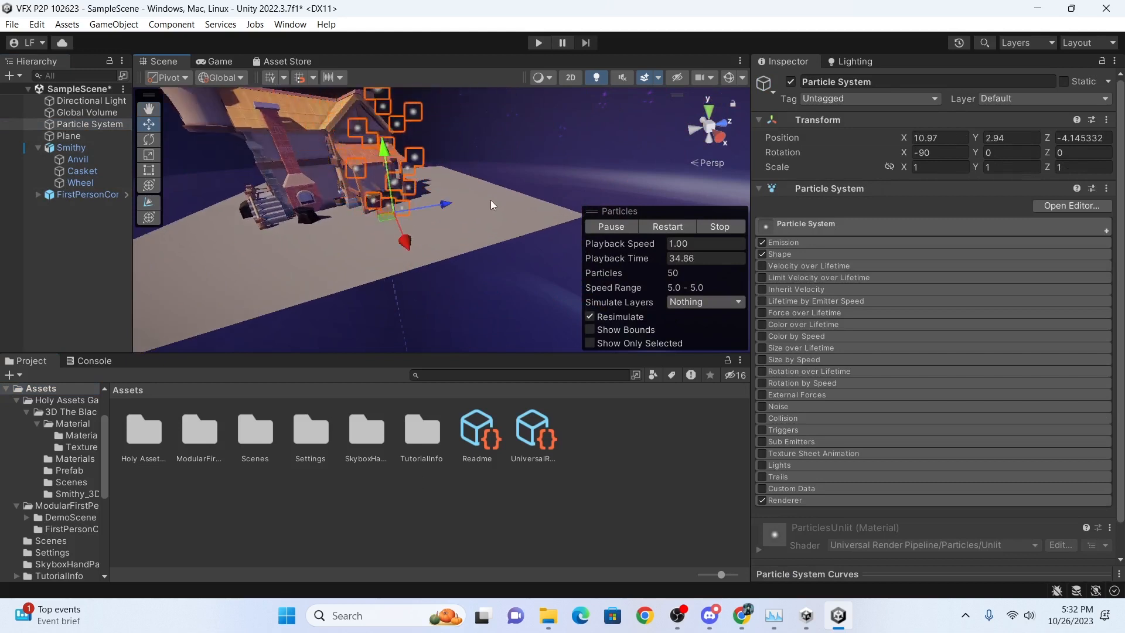
pyautogui.moveTo(447, 211); pyautogui.dragTo(374, 238)
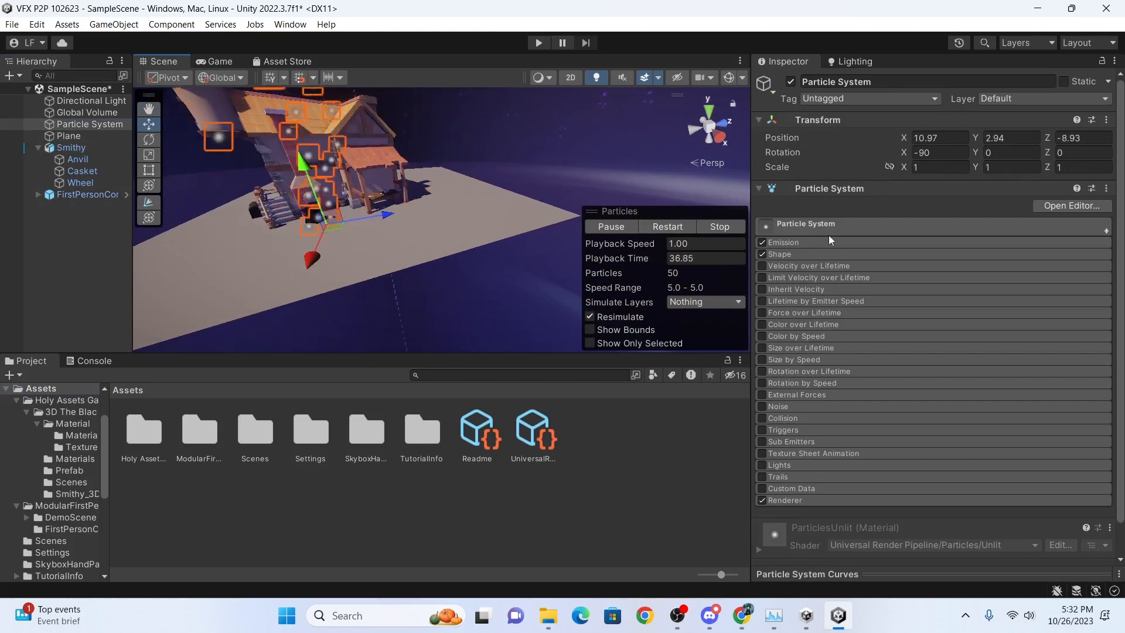
# Set the Render Mode in the Particle System's Renderer module to Mesh.
pyautogui.scroll(-2, 835, 248)
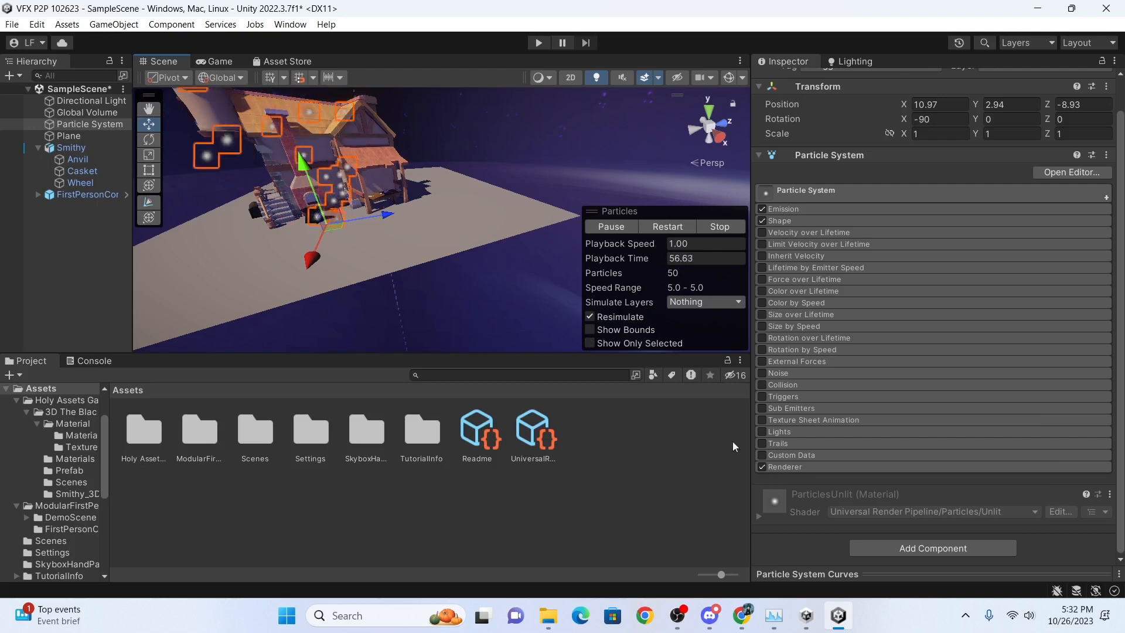
pyautogui.moveTo(218, 171); pyautogui.dragTo(360, 206, button='middle')
pyautogui.scroll(4, 361, 206)
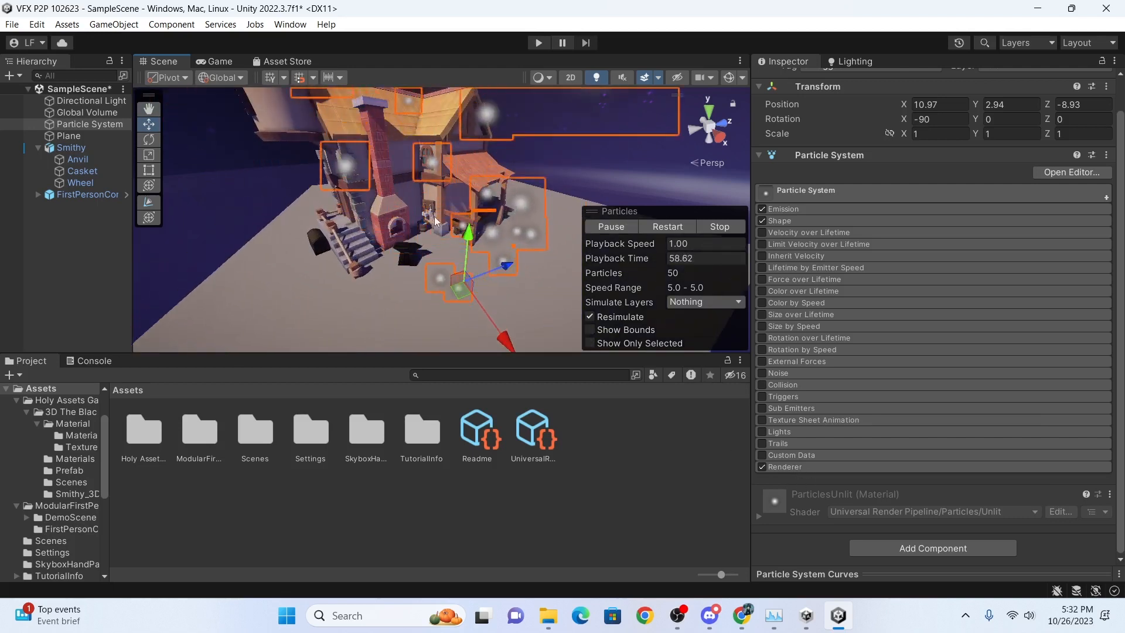
pyautogui.press('a')
pyautogui.moveTo(498, 228)
pyautogui.mouseDown(button='right')
pyautogui.moveTo(606, 245)
pyautogui.moveTo(483, 237)
pyautogui.mouseUp(button='right')
pyautogui.press('d')
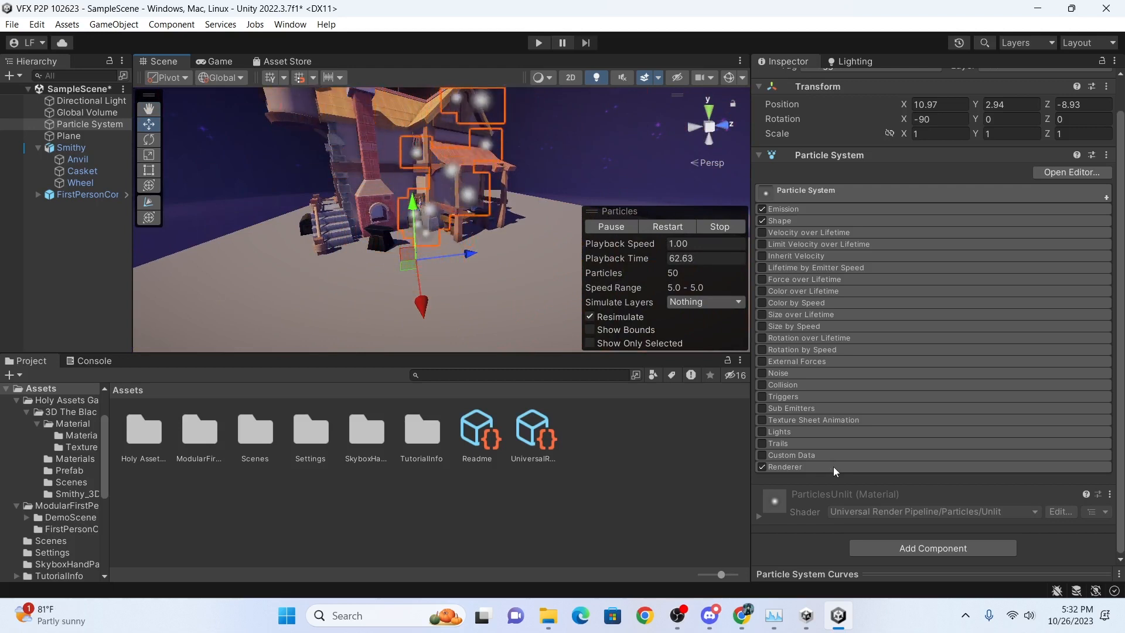
pyautogui.click(835, 466)
pyautogui.scroll(-5, 866, 382)
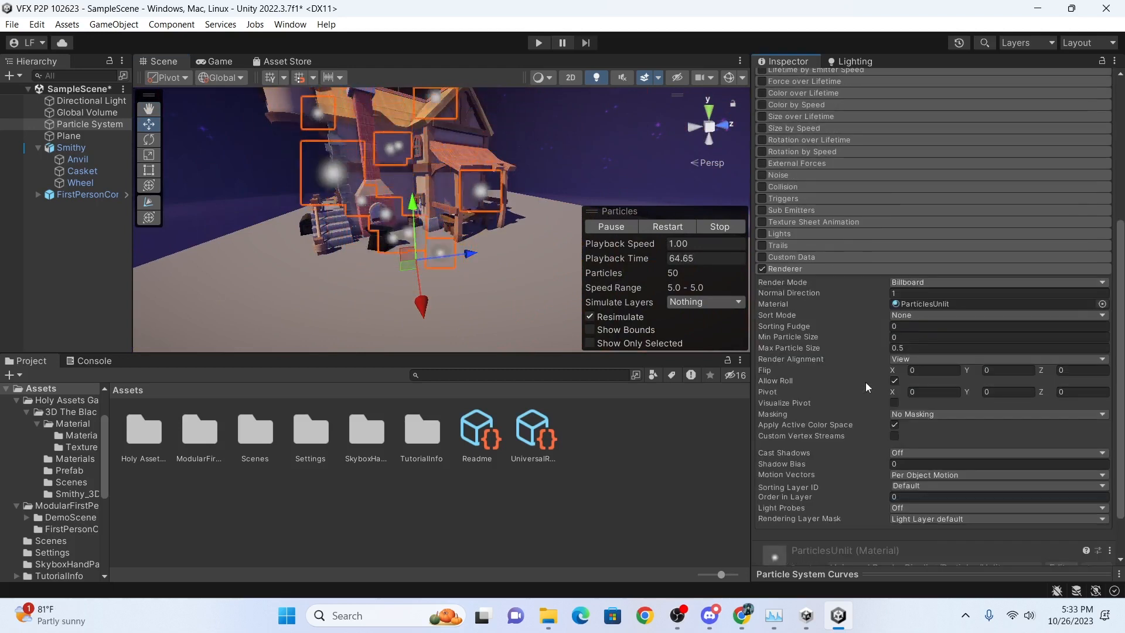
pyautogui.click(966, 244)
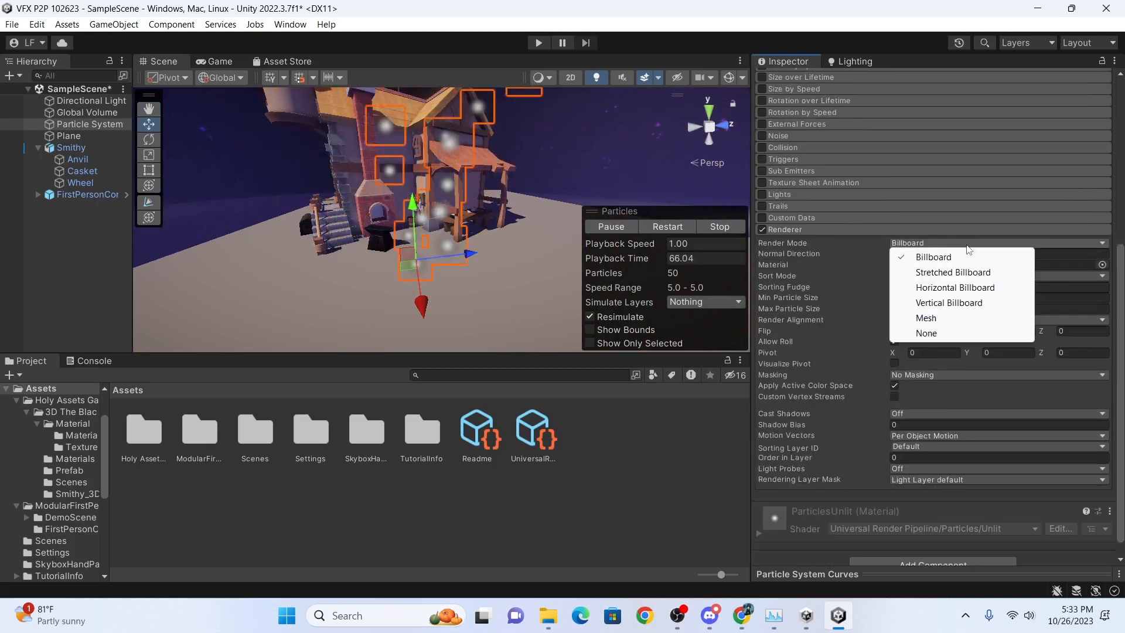
pyautogui.click(926, 320)
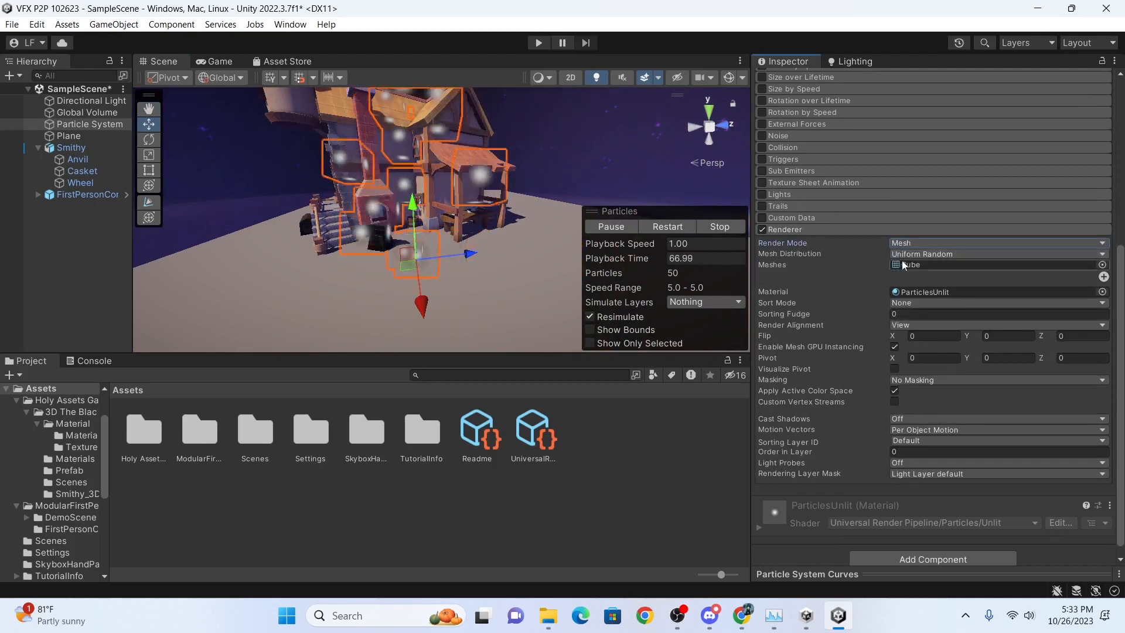
# Choose the Sphere mesh as the shape rendered for the particles.
pyautogui.click(1102, 264)
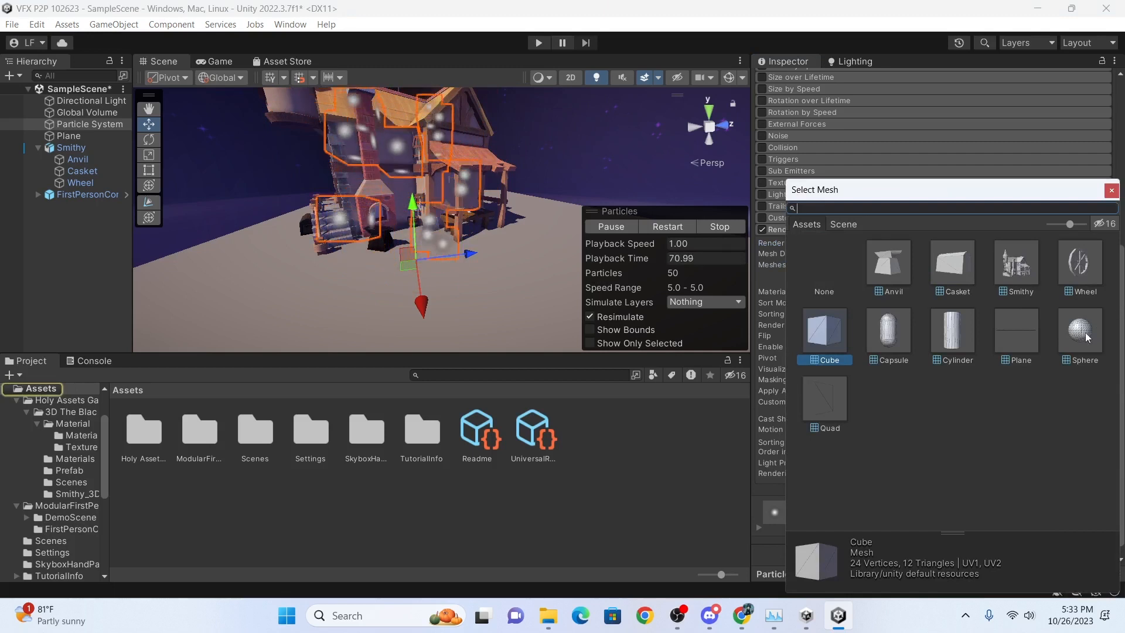
pyautogui.click(1080, 333)
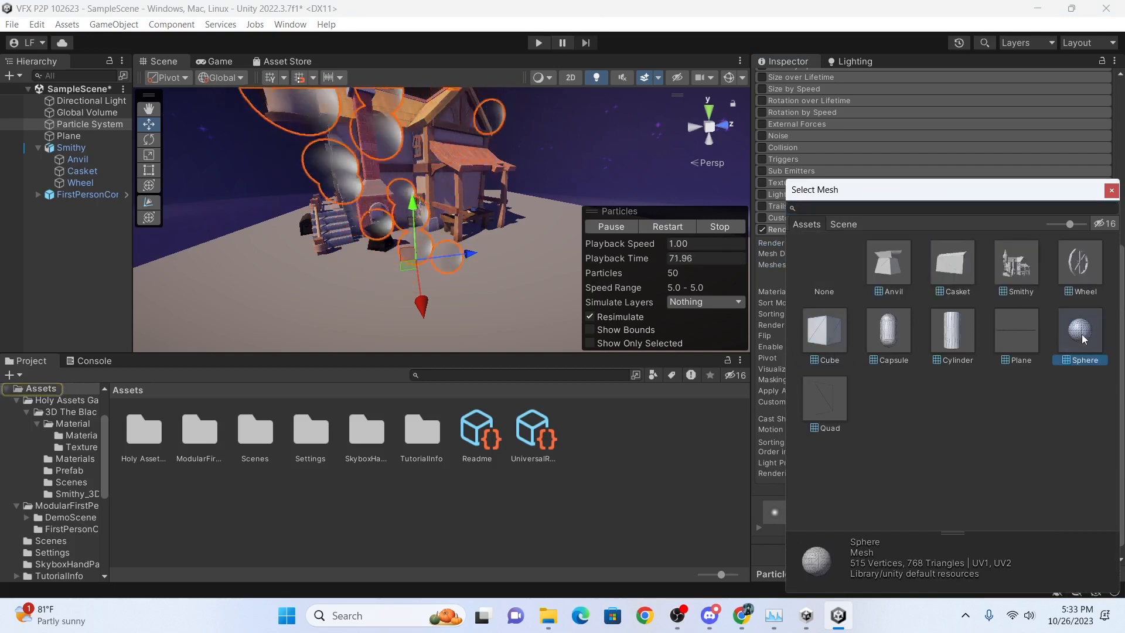
pyautogui.click(1111, 191)
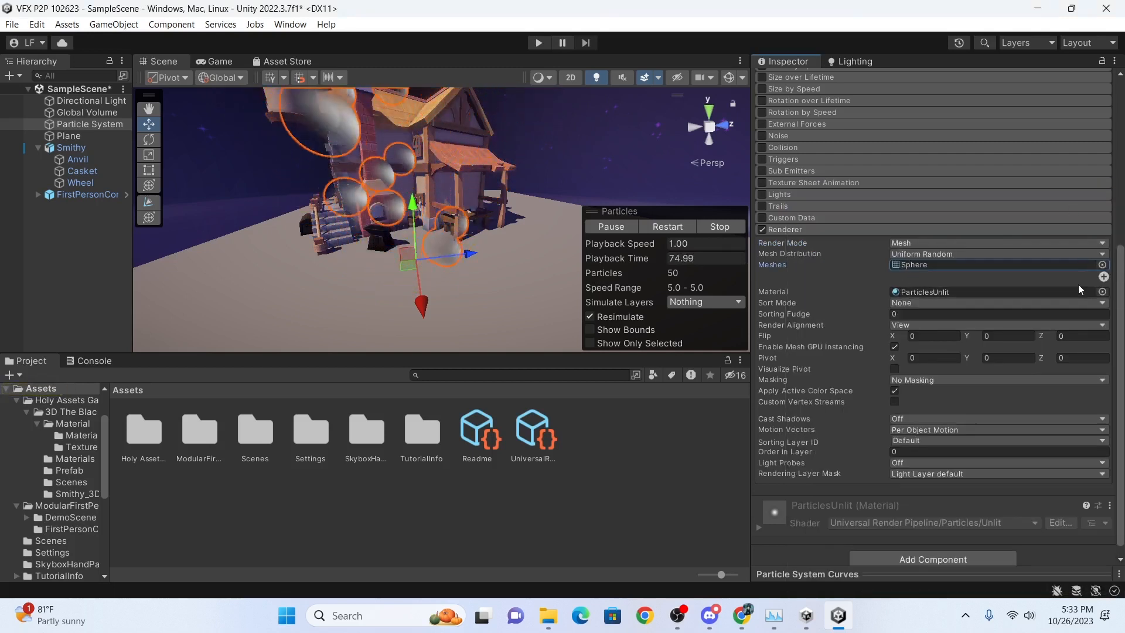
# Search the materials for "lit", assign Sprite-Lit-Default to the sphere particles, and collapse the Renderer module.
pyautogui.click(1102, 292)
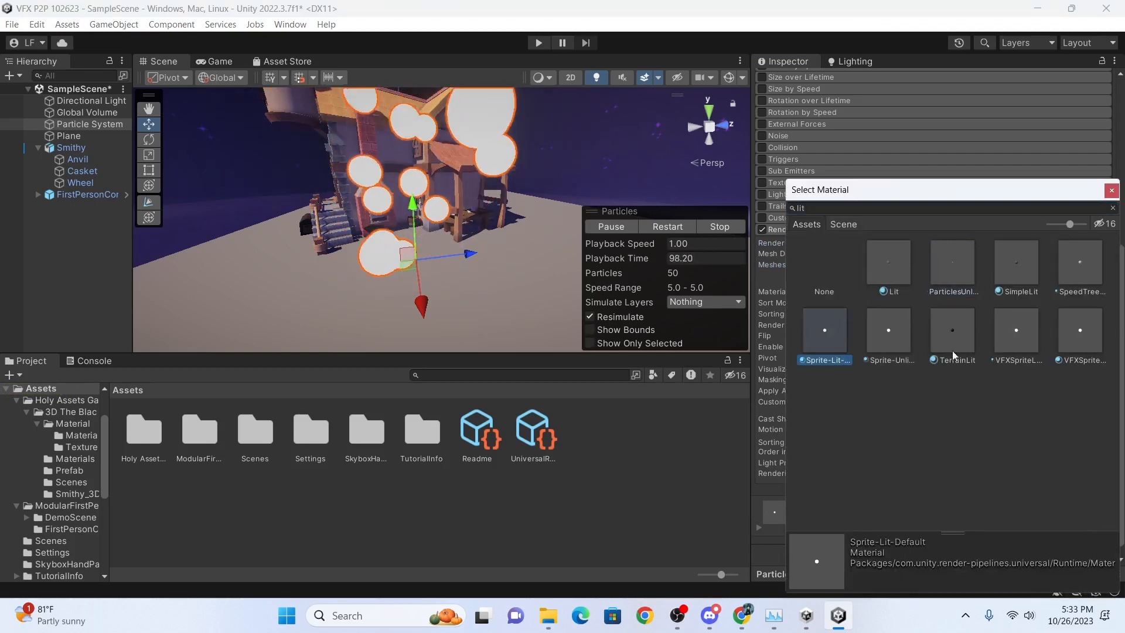
pyautogui.click(1111, 193)
pyautogui.keyDown('alt'); pyautogui.moveTo(347, 259); pyautogui.dragTo(467, 248); pyautogui.keyUp('alt')
pyautogui.moveTo(363, 252); pyautogui.dragTo(419, 273, button='middle')
pyautogui.scroll(-4, 420, 272)
pyautogui.scroll(4, 412, 274)
pyautogui.scroll(-3, 413, 274)
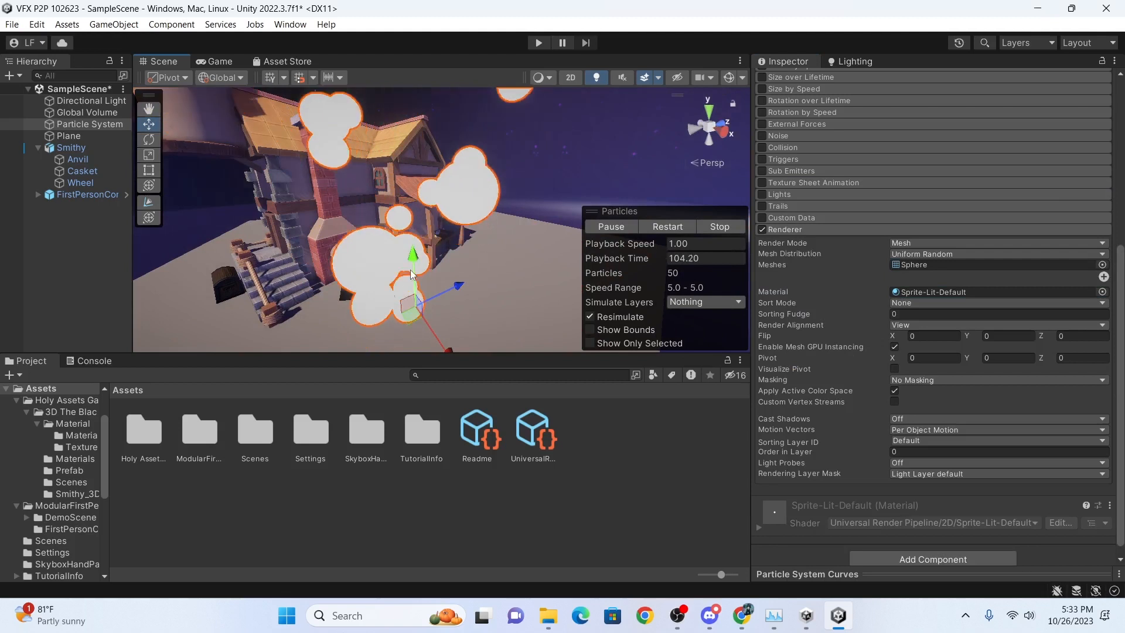
pyautogui.scroll(-5, 413, 274)
pyautogui.keyDown('alt'); pyautogui.moveTo(412, 275); pyautogui.dragTo(402, 234); pyautogui.keyUp('alt')
pyautogui.moveTo(402, 234); pyautogui.dragTo(446, 229, button='middle')
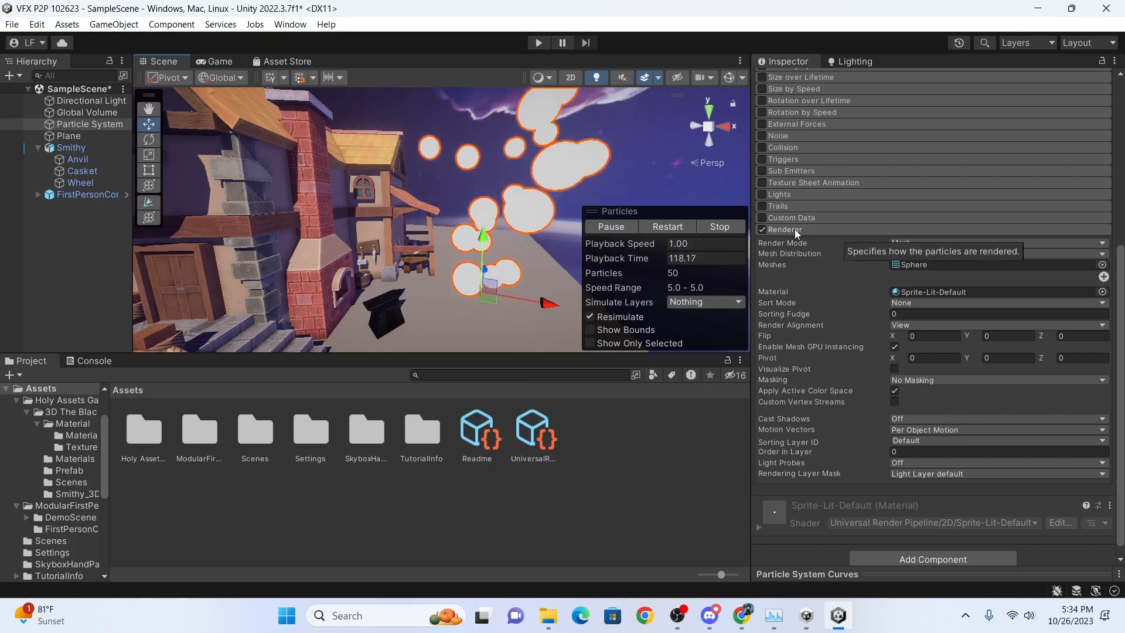
pyautogui.click(850, 228)
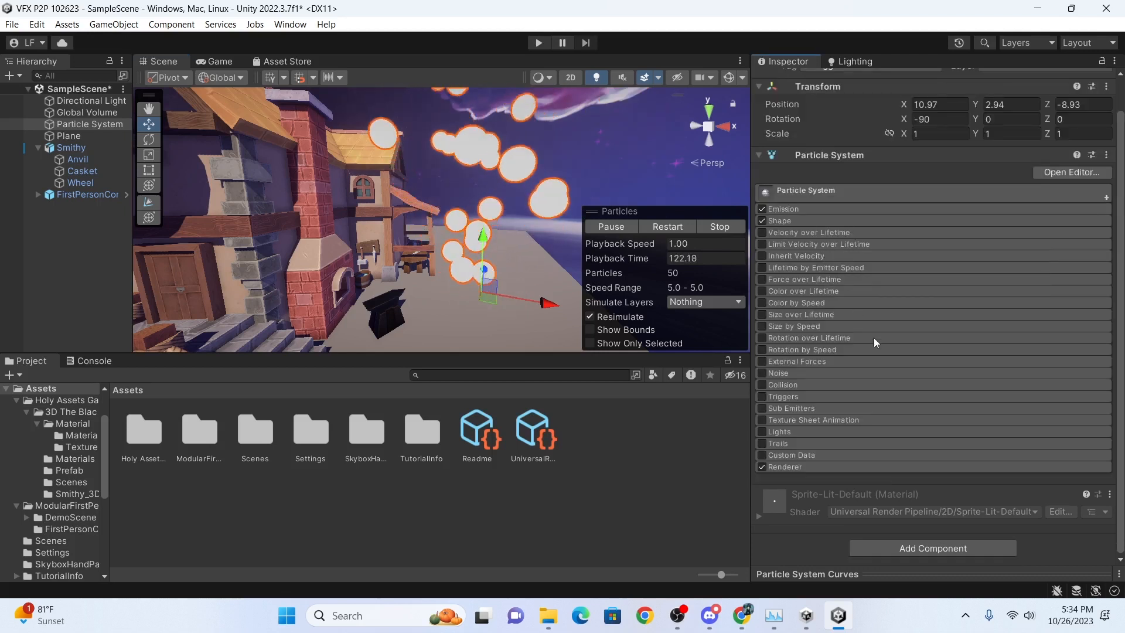
# Set the Start Size of the Particle System's particles to 0.05.
pyautogui.scroll(2, 818, 345)
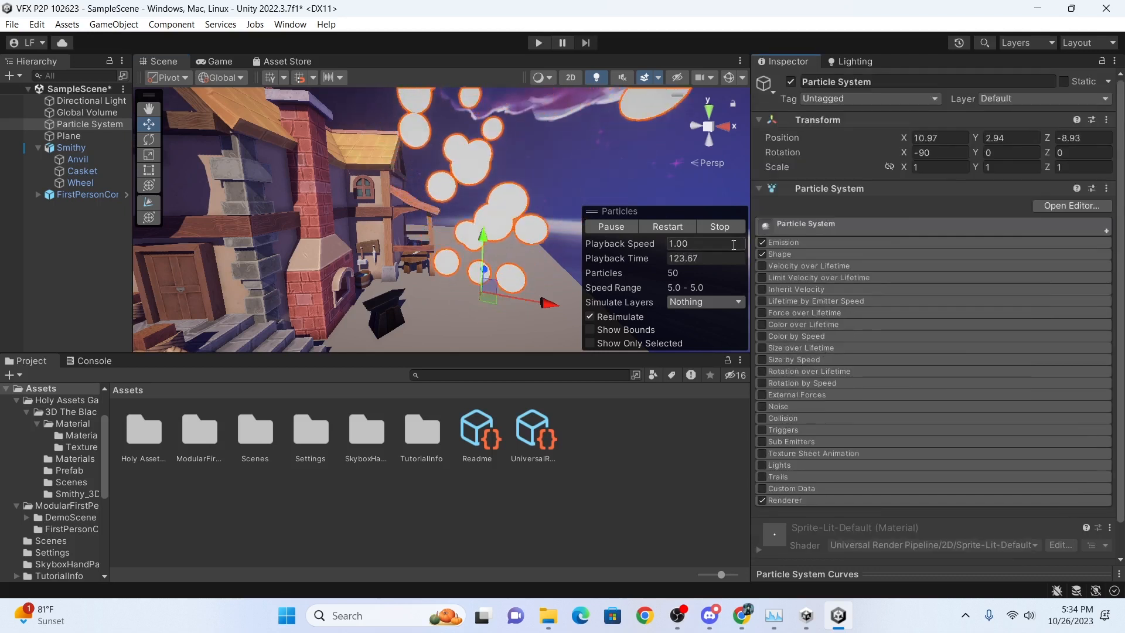
pyautogui.click(831, 226)
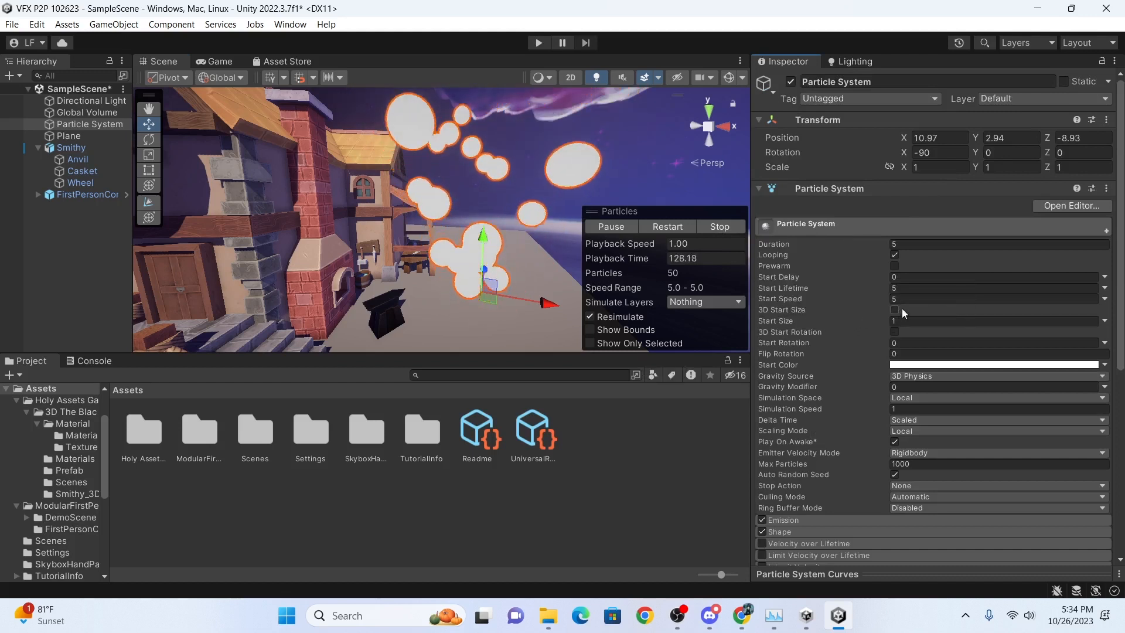
pyautogui.click(912, 320)
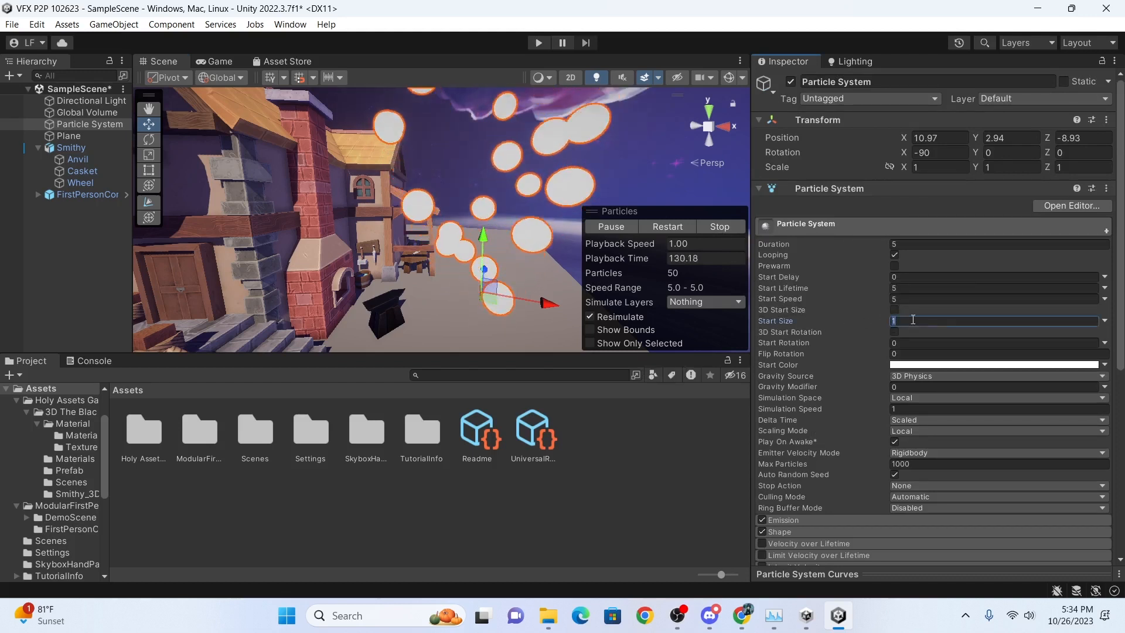
pyautogui.press('BackSpace')
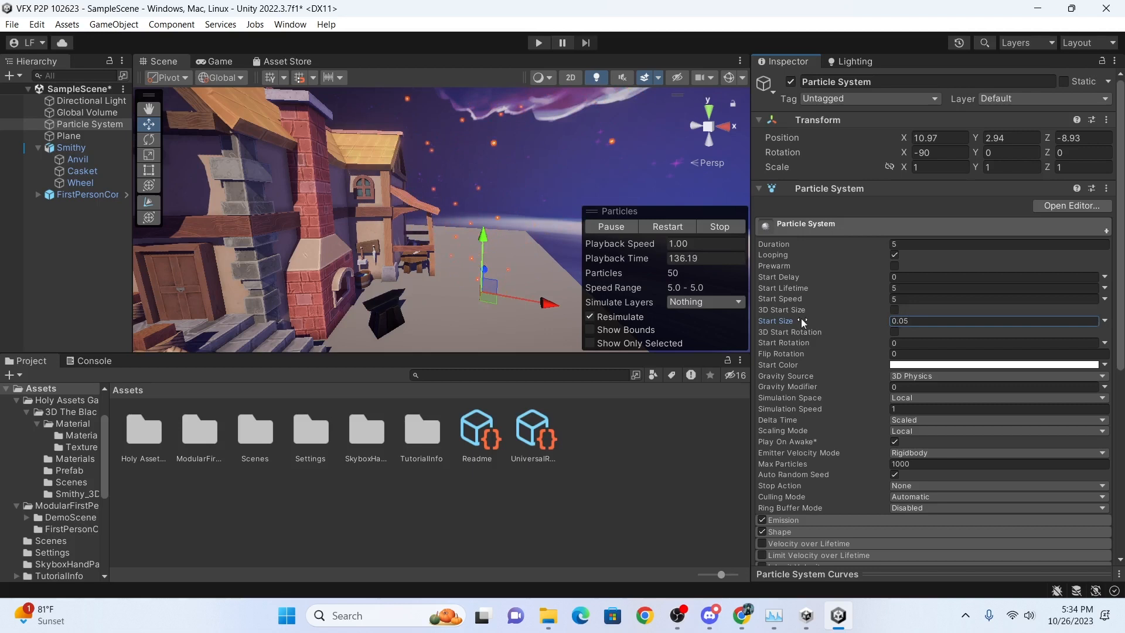
pyautogui.click(930, 330)
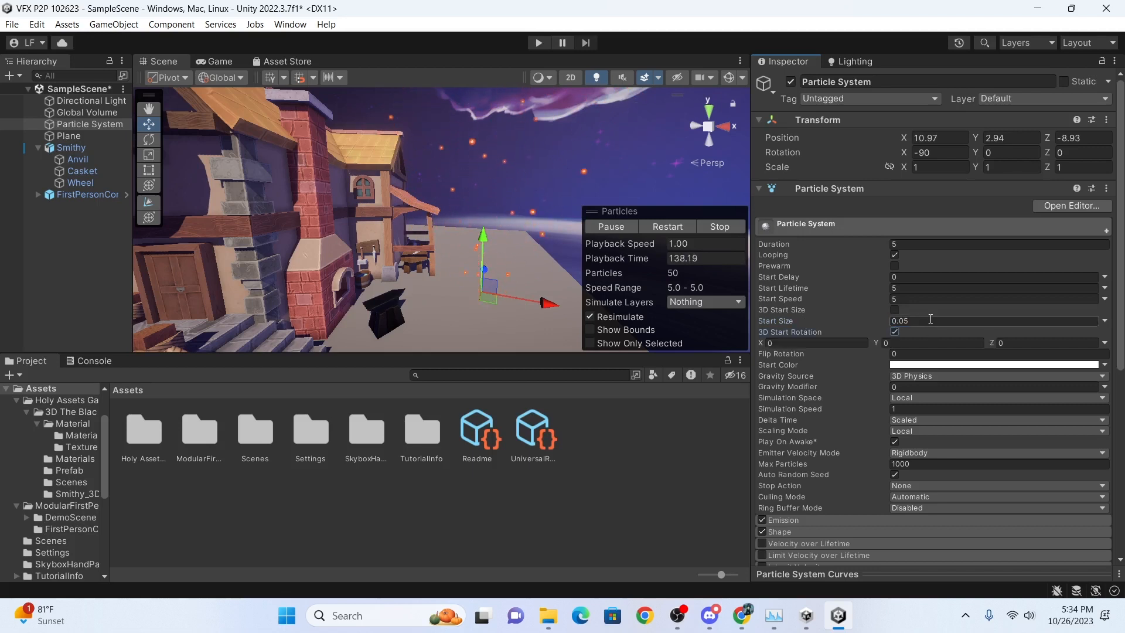
pyautogui.click(894, 332)
pyautogui.click(896, 331)
pyautogui.click(895, 331)
pyautogui.click(919, 320)
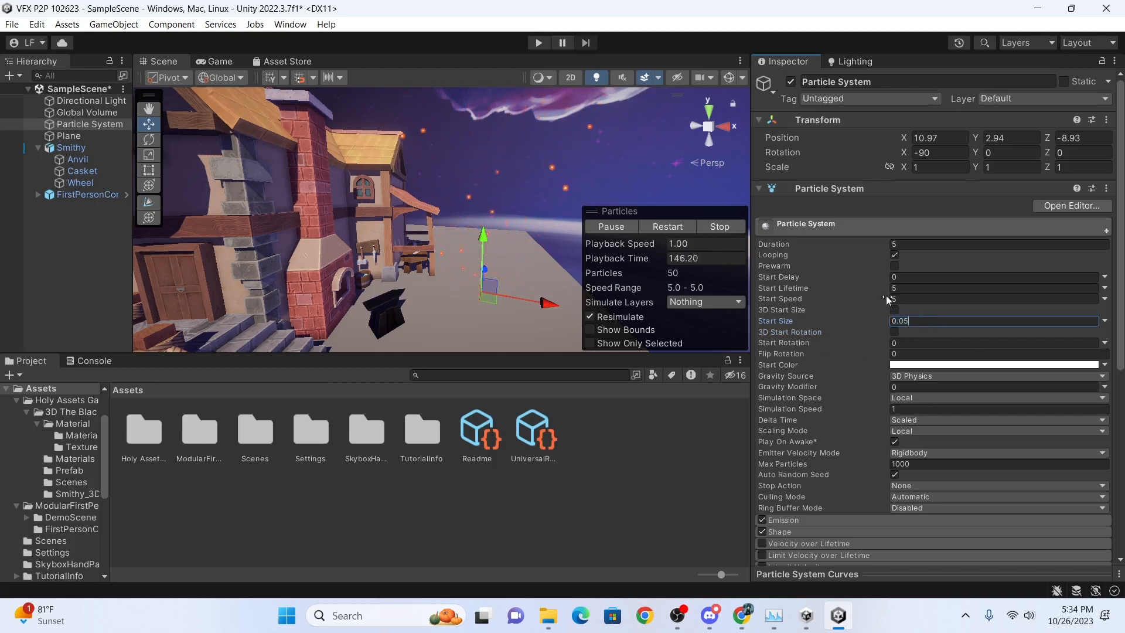
# Set the Start Speed of the particles to 0.2.
pyautogui.click(919, 299)
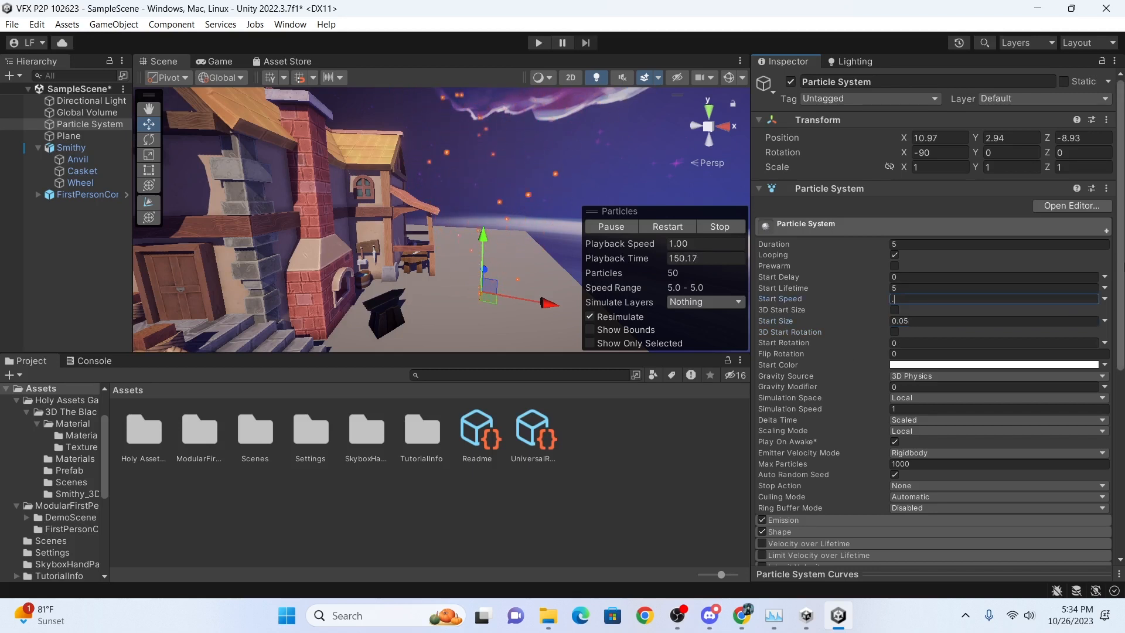
pyautogui.moveTo(412, 267); pyautogui.dragTo(438, 285, button='right')
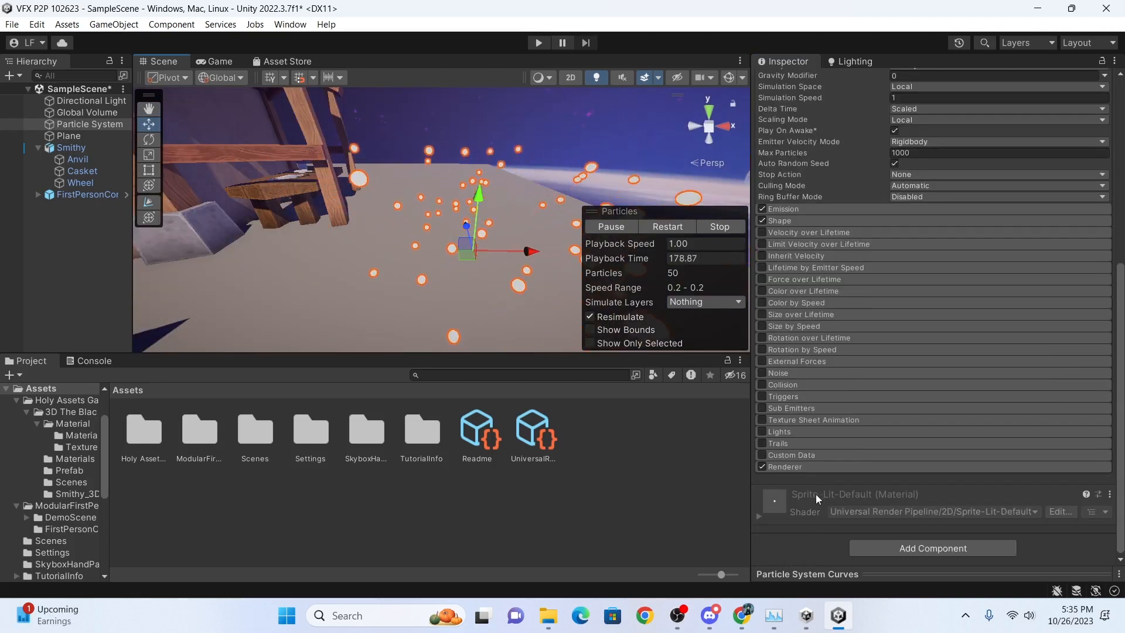
pyautogui.scroll(-6, 461, 233)
pyautogui.moveTo(471, 237); pyautogui.dragTo(463, 273, button='right')
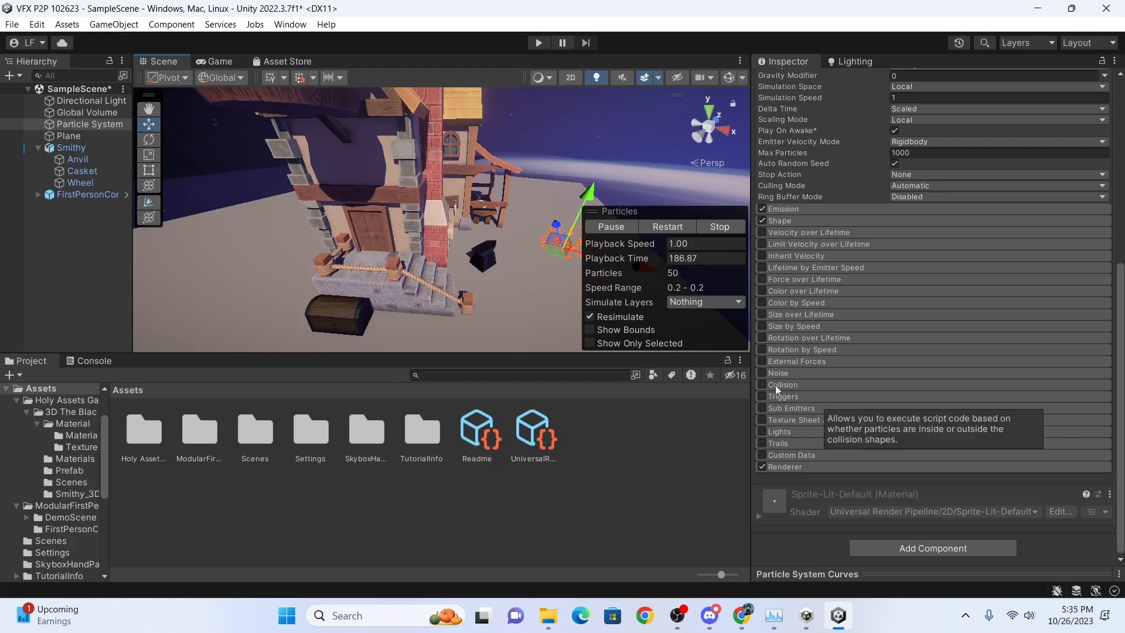
# Expand the Particle System's Shape module and turn on scene gizmos to show the emitter outline beside the house.
pyautogui.click(810, 211)
pyautogui.click(813, 212)
pyautogui.click(817, 220)
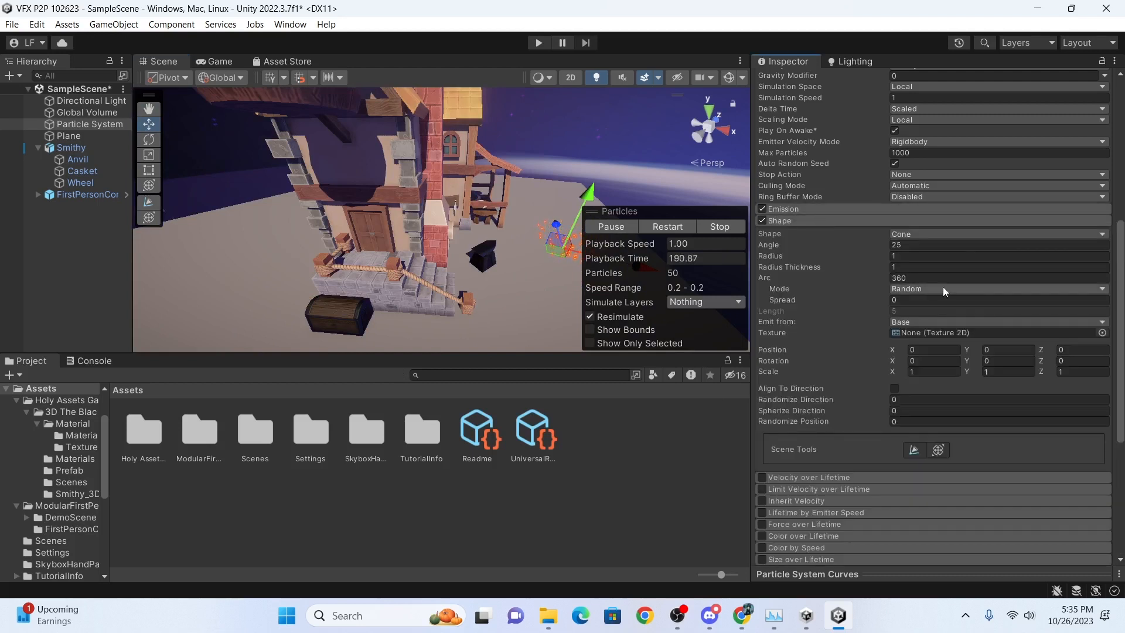
pyautogui.scroll(-4, 469, 217)
pyautogui.scroll(5, 527, 215)
pyautogui.moveTo(527, 216); pyautogui.dragTo(547, 191, button='middle')
pyautogui.click(728, 78)
pyautogui.moveTo(508, 216); pyautogui.dragTo(448, 226, button='right')
pyautogui.scroll(5, 447, 226)
pyautogui.scroll(-3, 448, 226)
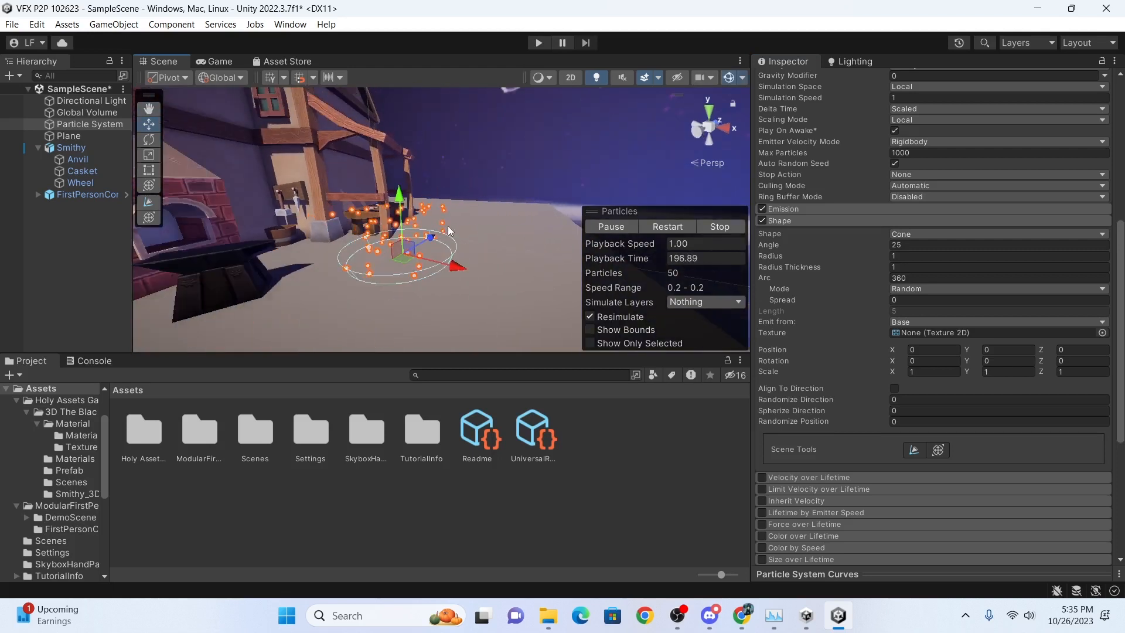
pyautogui.moveTo(448, 226); pyautogui.dragTo(523, 225, button='middle')
pyautogui.scroll(1, 933, 240)
# Change the emitter's Shape from Cone to Box.
pyautogui.click(950, 273)
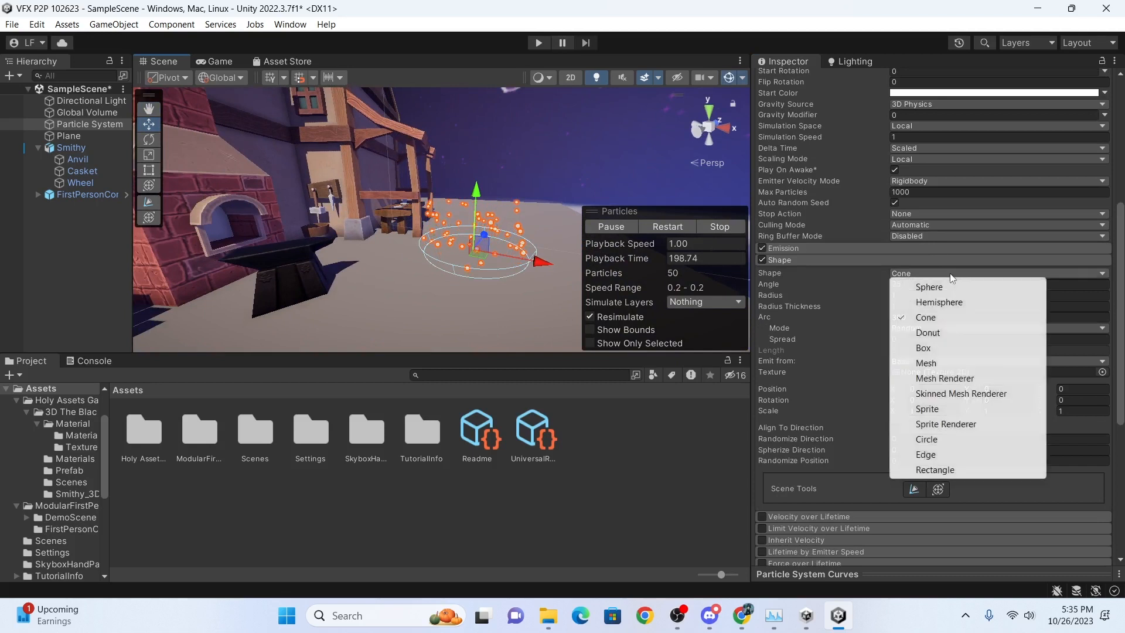
pyautogui.click(931, 345)
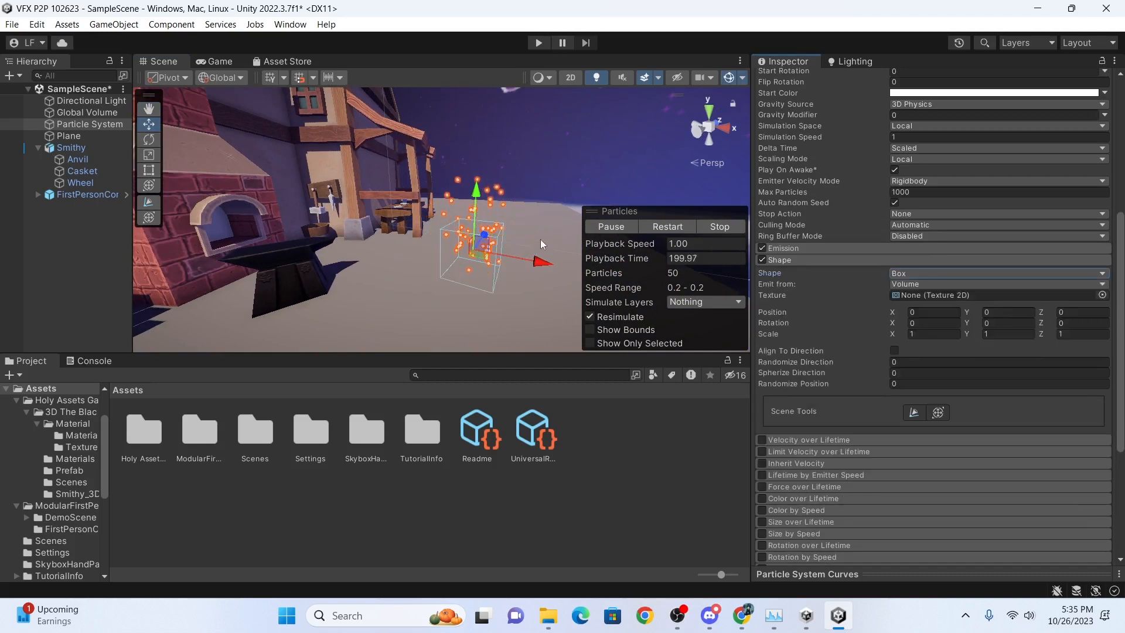
pyautogui.scroll(-3, 510, 241)
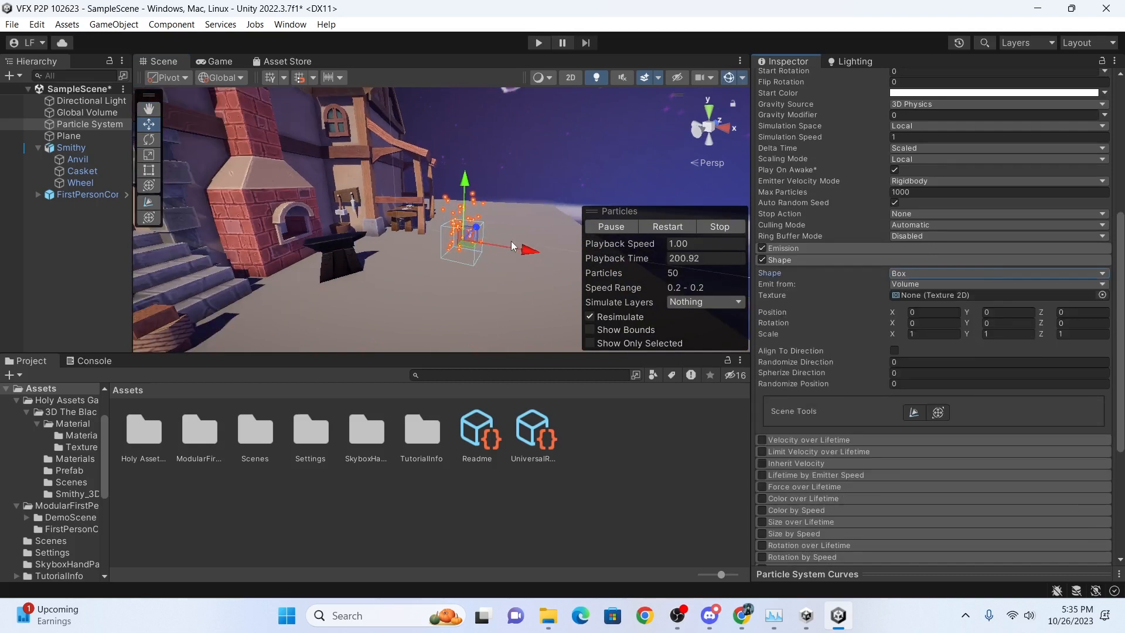
pyautogui.click(948, 273)
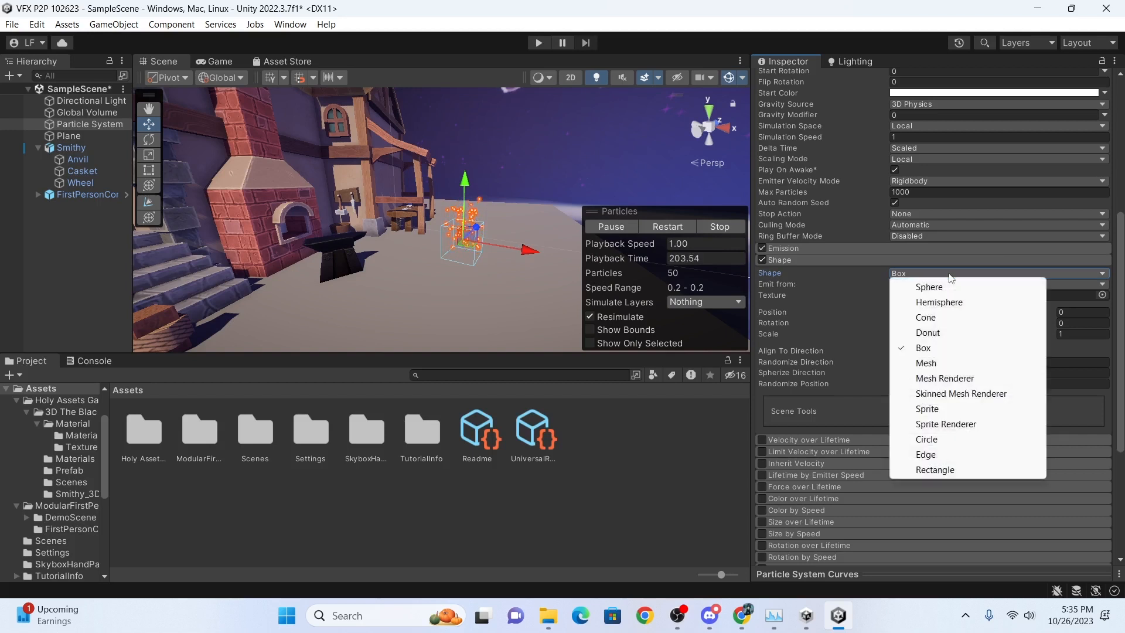
pyautogui.click(839, 276)
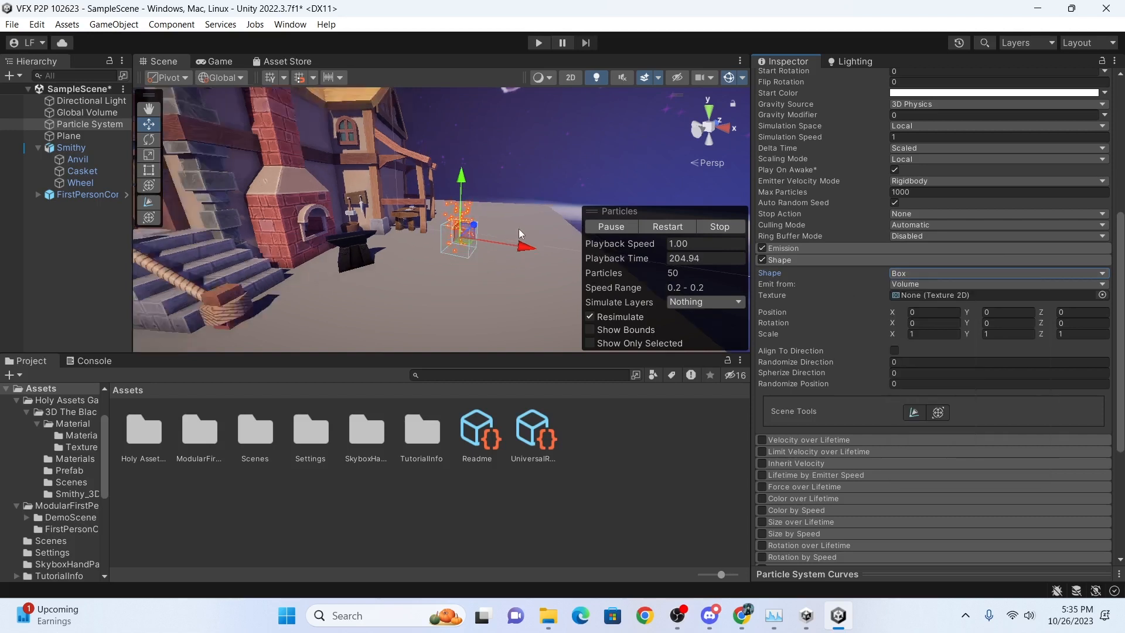
# Enlarge the box emitter in the Shape module to a scale of about X 17.66, Y 12.08, Z 12.54.
pyautogui.click(894, 335)
pyautogui.moveTo(910, 334); pyautogui.dragTo(182, 345)
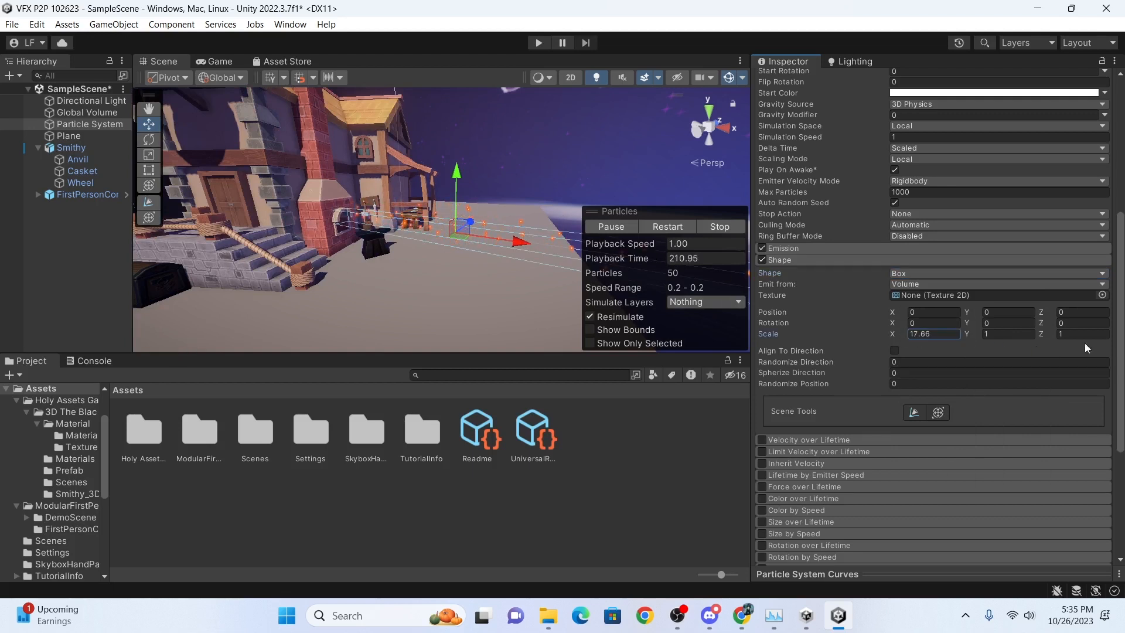
pyautogui.moveTo(1042, 334); pyautogui.dragTo(217, 342)
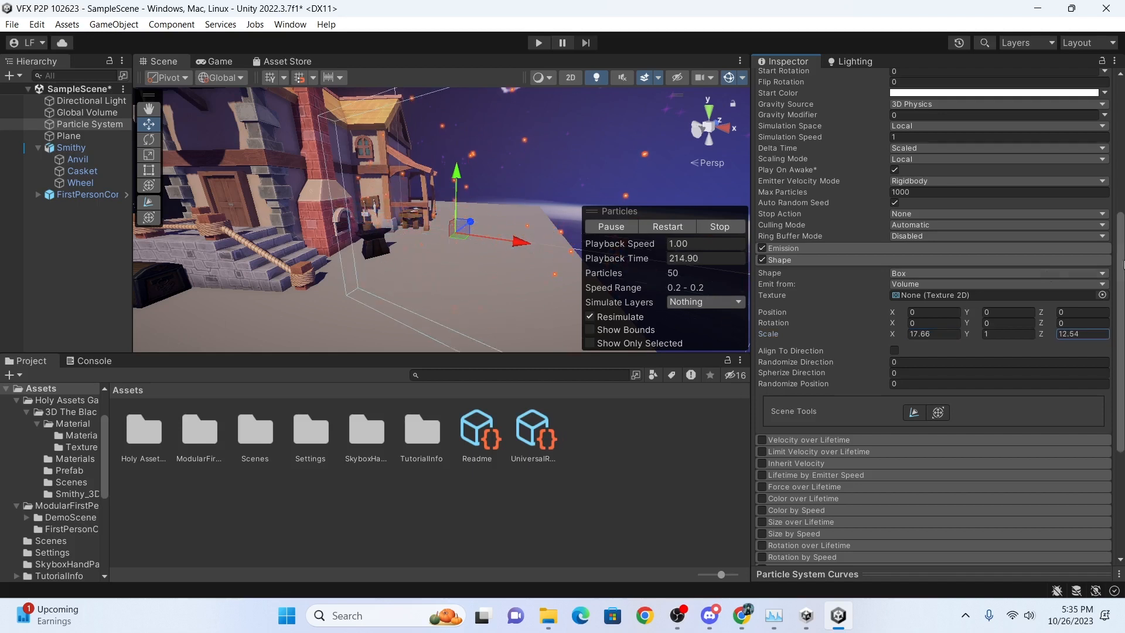
pyautogui.moveTo(967, 331); pyautogui.dragTo(129, 329)
# Move the box emitter over the house to about X 2, Y 7, Z -5.07 and play the particle preview.
pyautogui.scroll(-10, 345, 205)
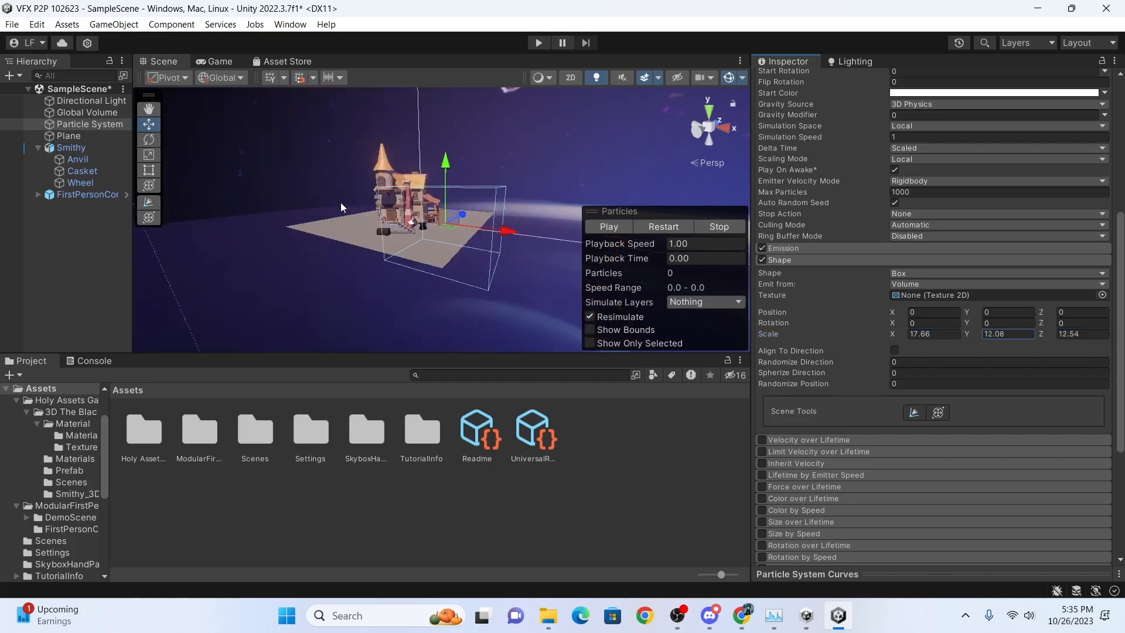
pyautogui.moveTo(342, 204); pyautogui.dragTo(341, 229, button='middle')
pyautogui.scroll(3, 341, 230)
pyautogui.moveTo(423, 217); pyautogui.dragTo(423, 185)
pyautogui.moveTo(484, 256); pyautogui.dragTo(416, 242)
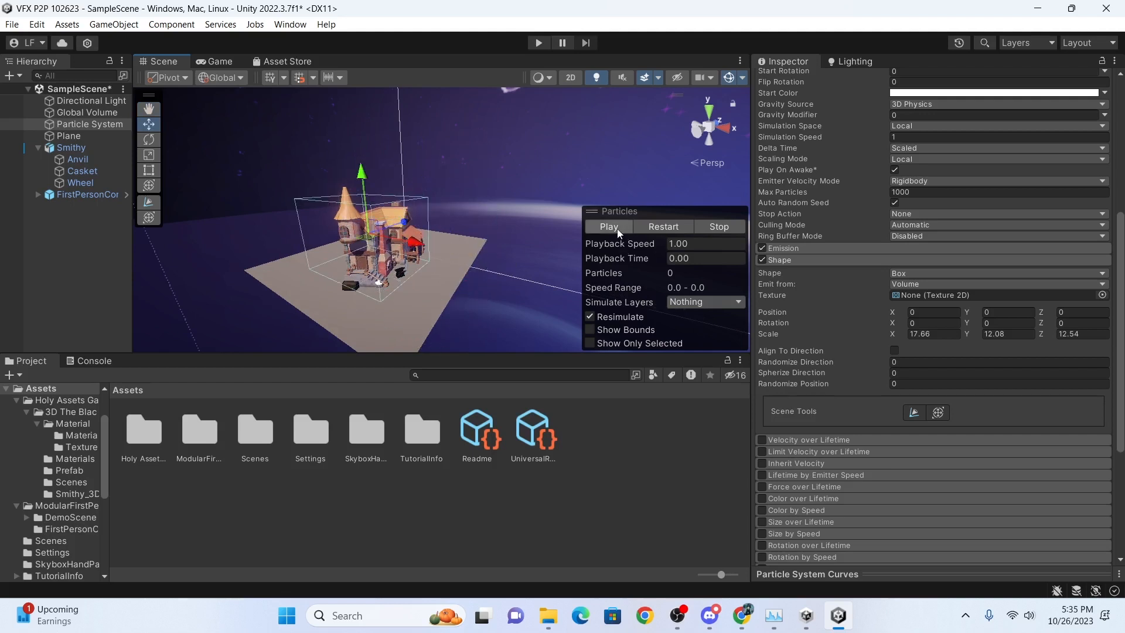
pyautogui.scroll(5, 404, 231)
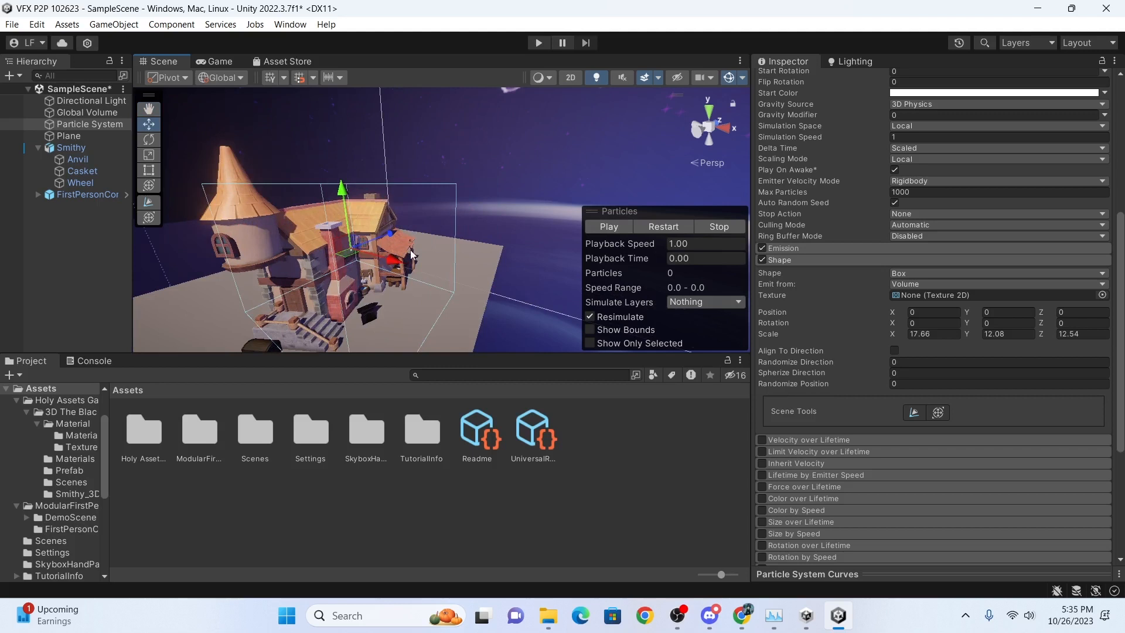
pyautogui.moveTo(411, 251); pyautogui.dragTo(434, 216, button='middle')
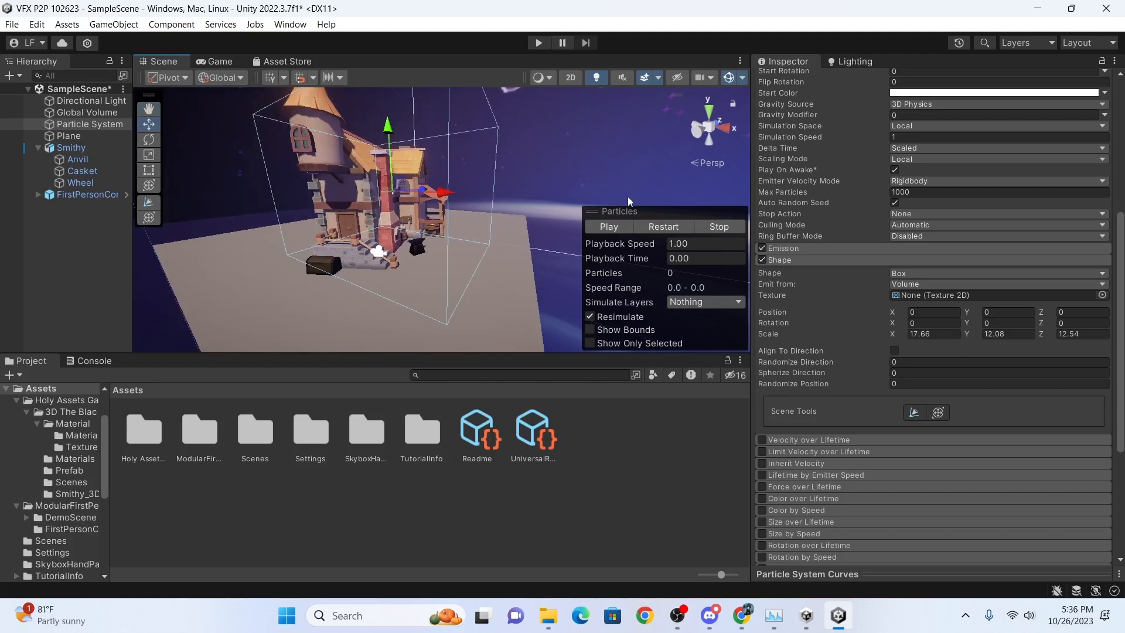
pyautogui.click(609, 227)
pyautogui.scroll(3, 465, 251)
# Rename the Particle System object as Dust.
pyautogui.doubleClick(88, 194)
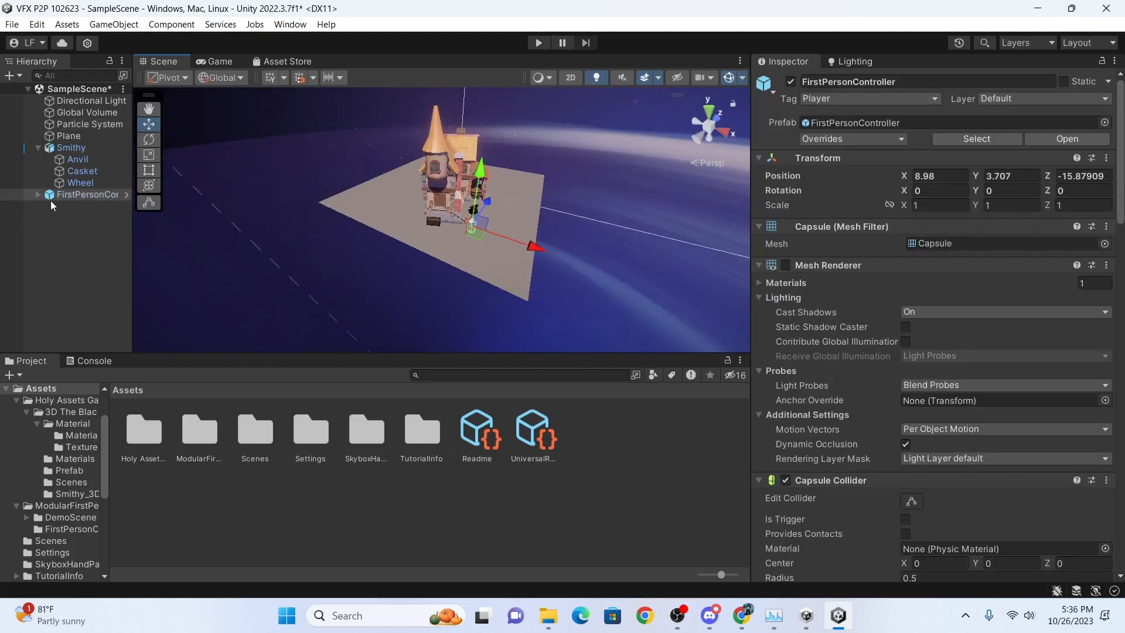
pyautogui.click(78, 127)
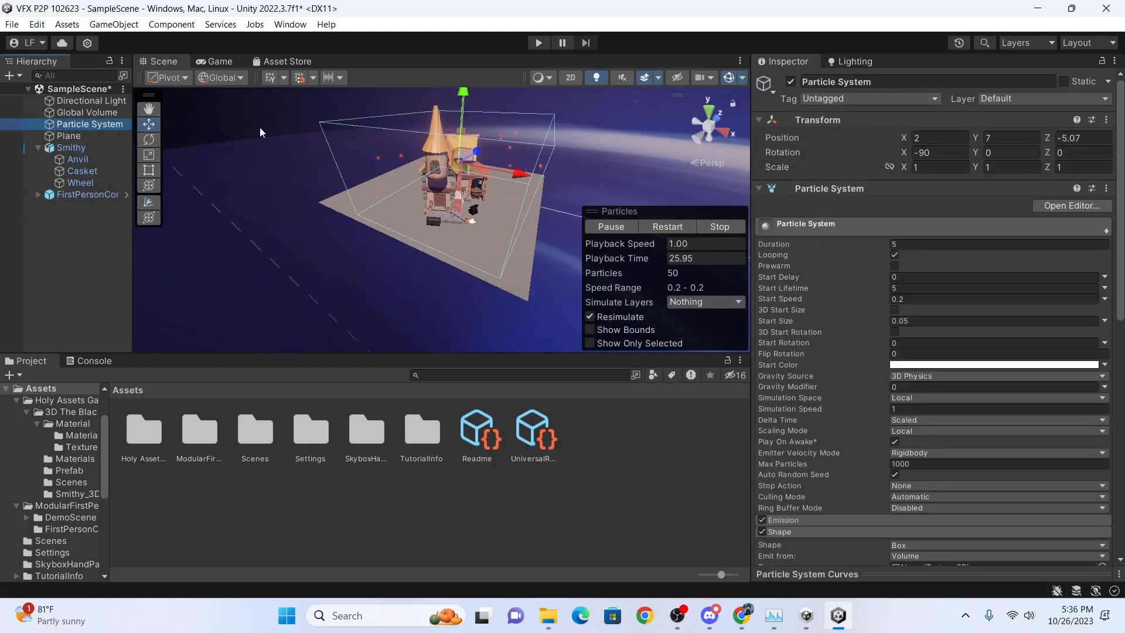
pyautogui.doubleClick(88, 125)
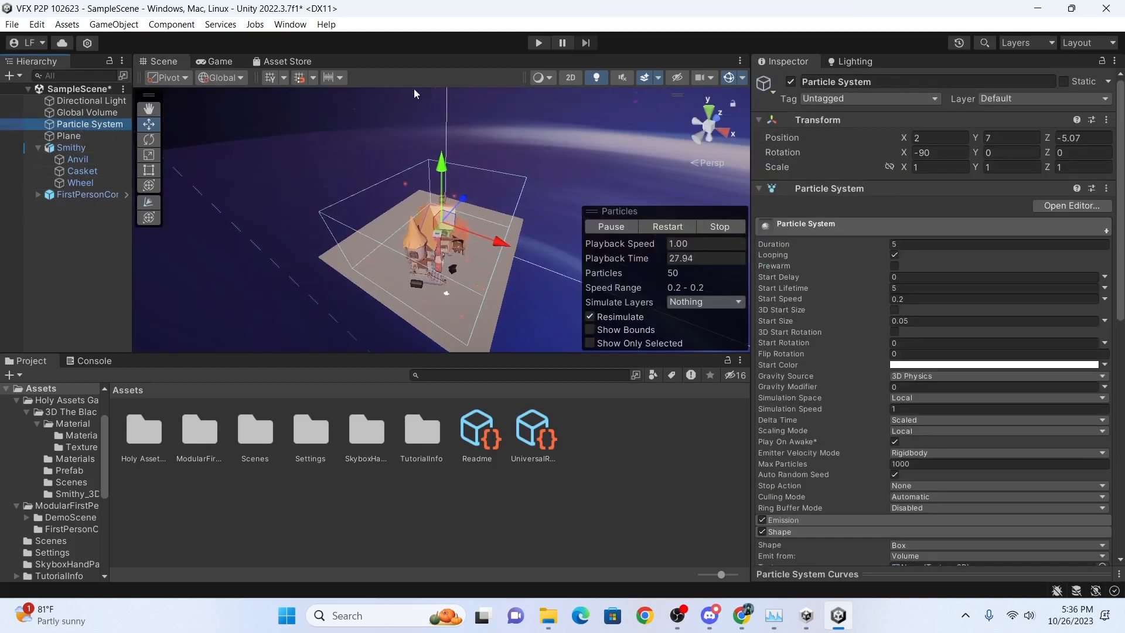
pyautogui.click(895, 72)
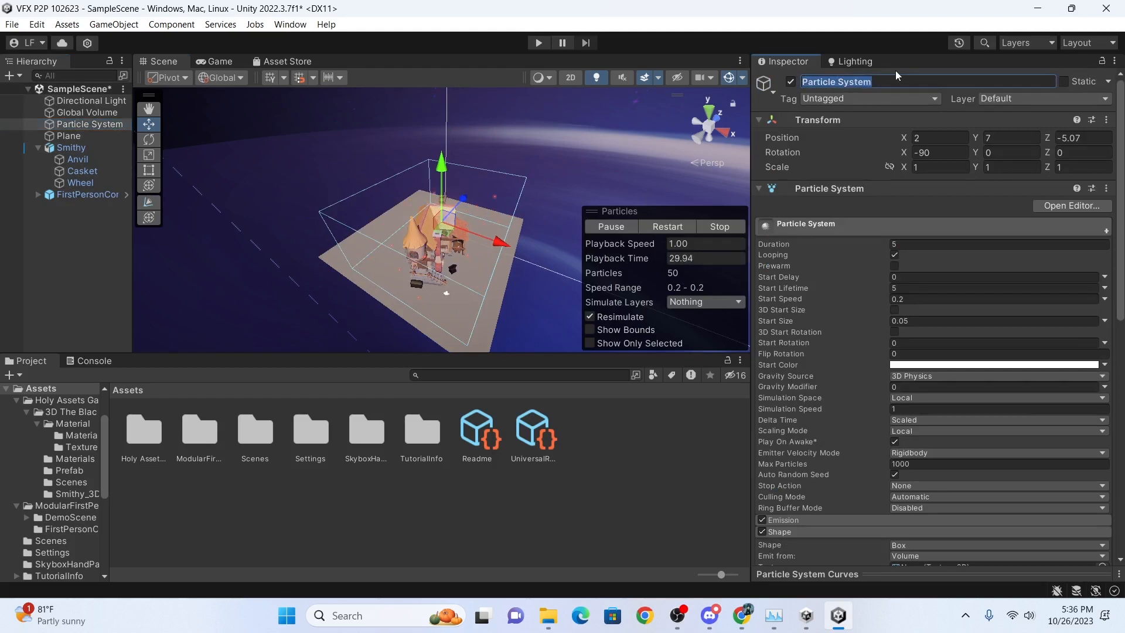
pyautogui.write('Dust')
pyautogui.click(641, 114)
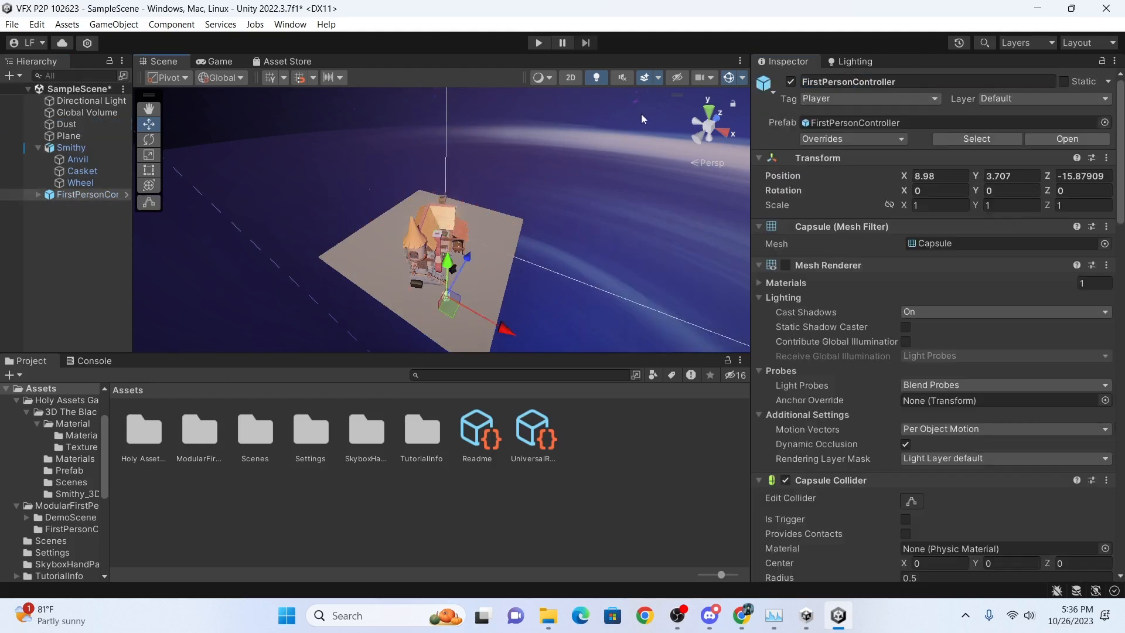
# Move the Dust emitter to about X -1.37 and stretch its X scale to about 1.59.
pyautogui.click(66, 124)
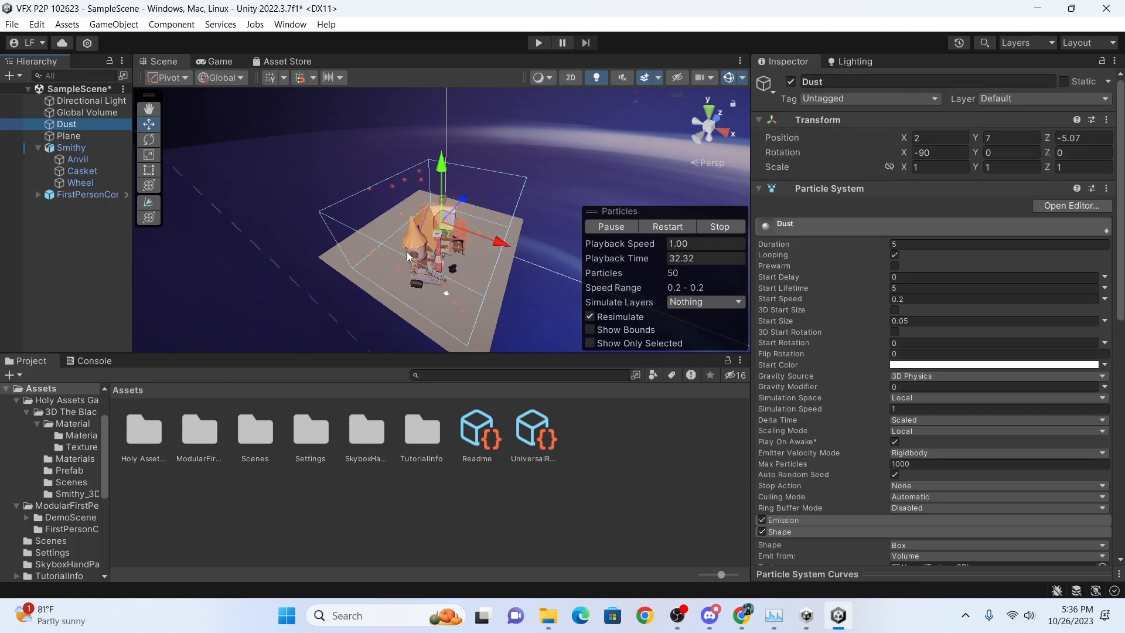
pyautogui.press('f')
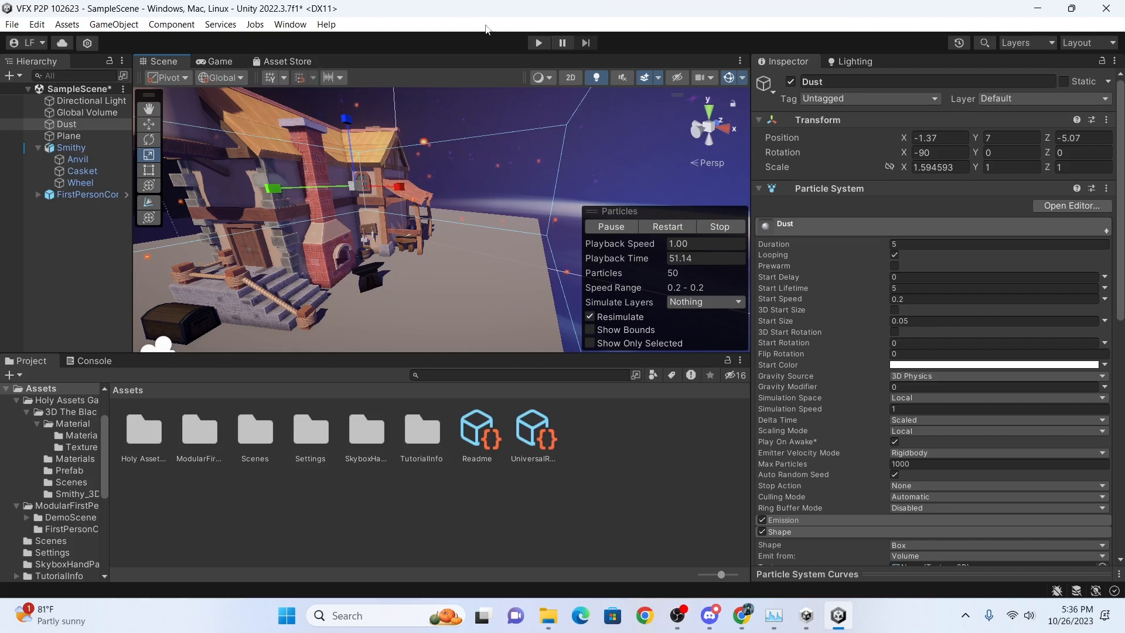
# Run the scene and walk around the house to examine the floating dust particles.
pyautogui.click(533, 44)
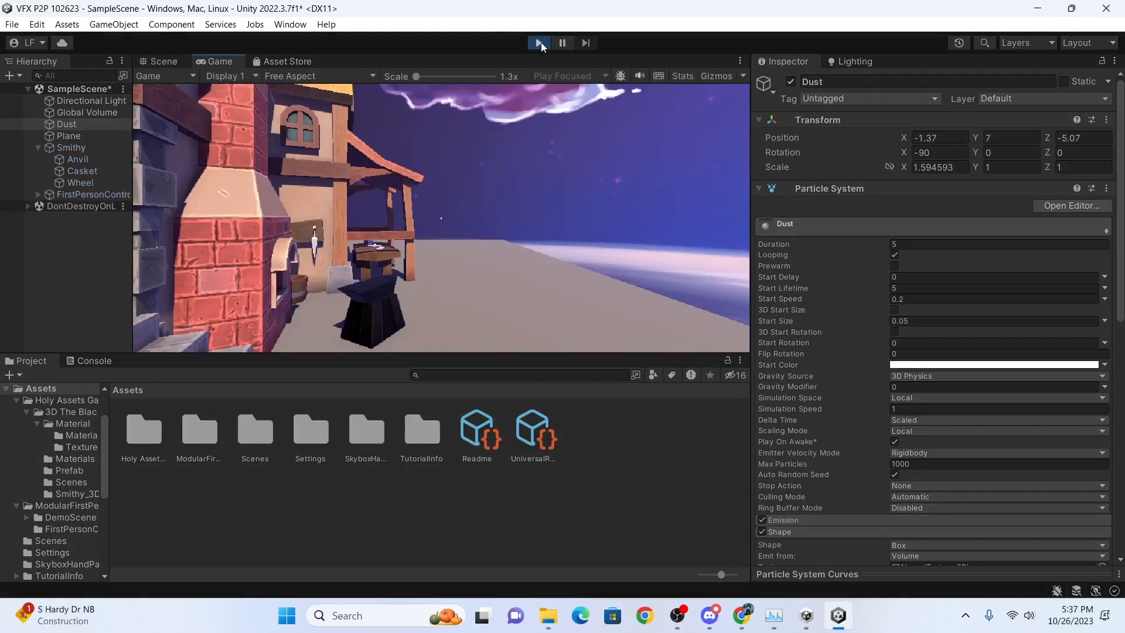
pyautogui.press('w')
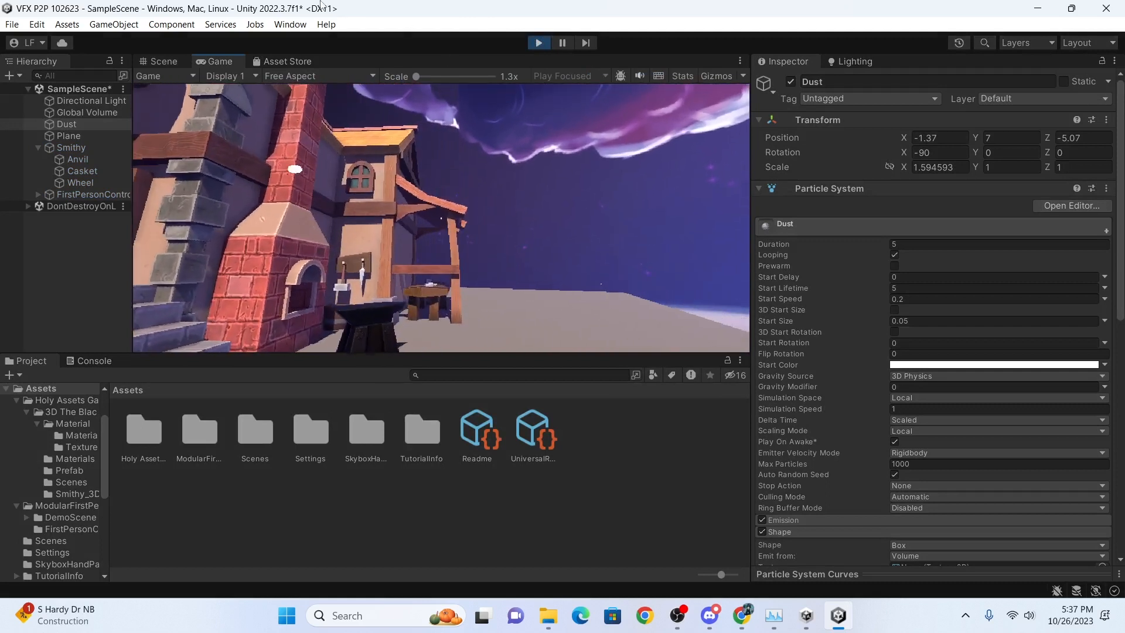
pyautogui.press('s')
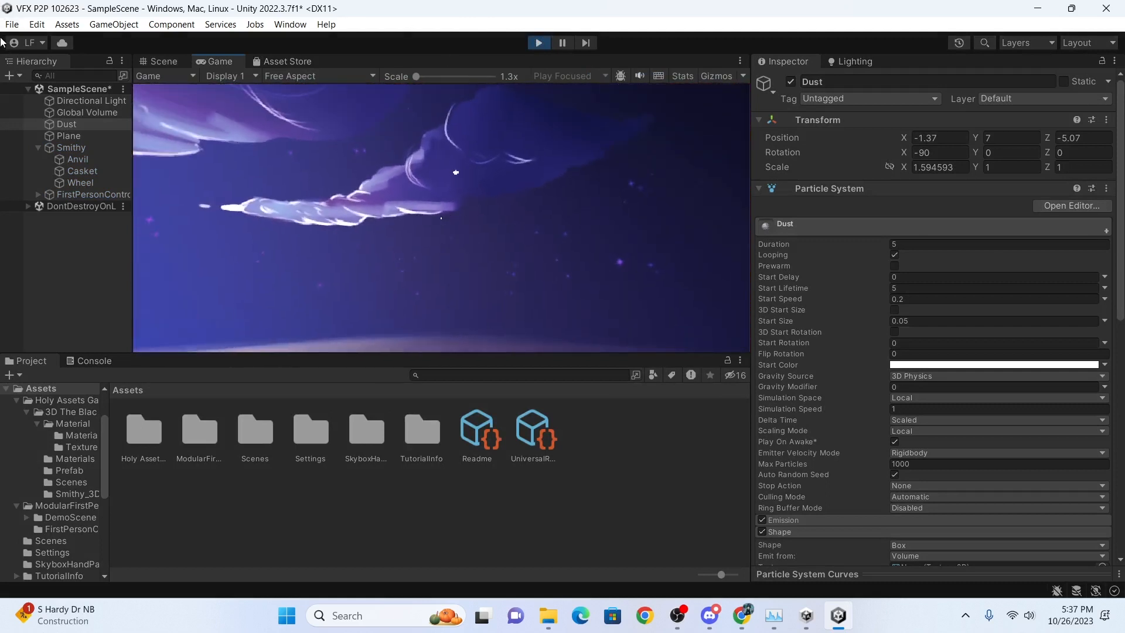
pyautogui.press('w')
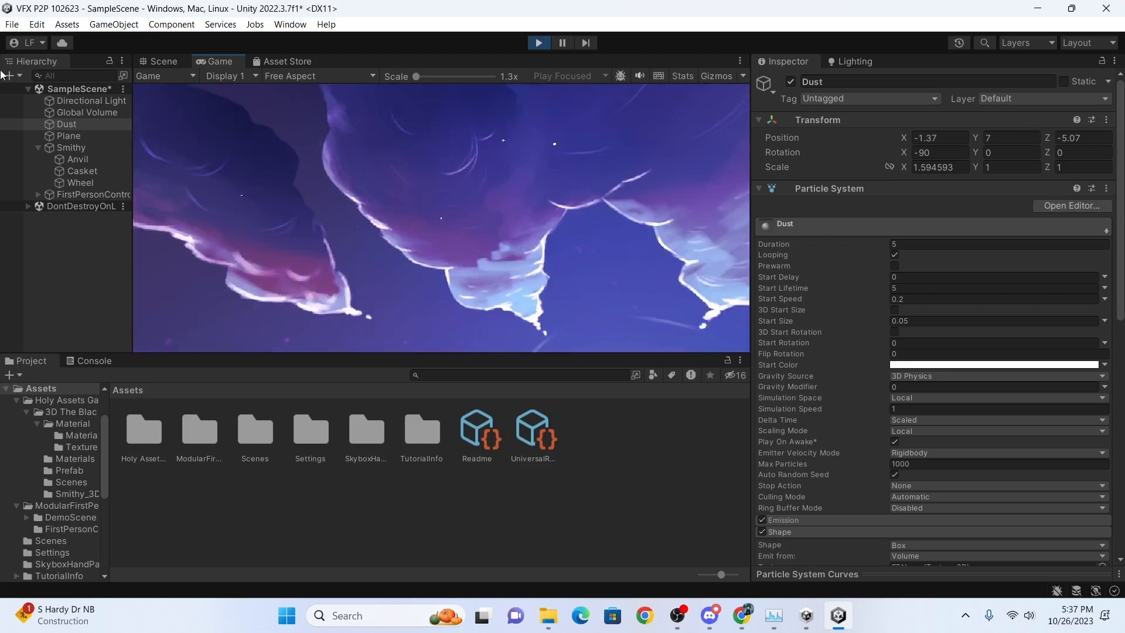
pyautogui.press('w')
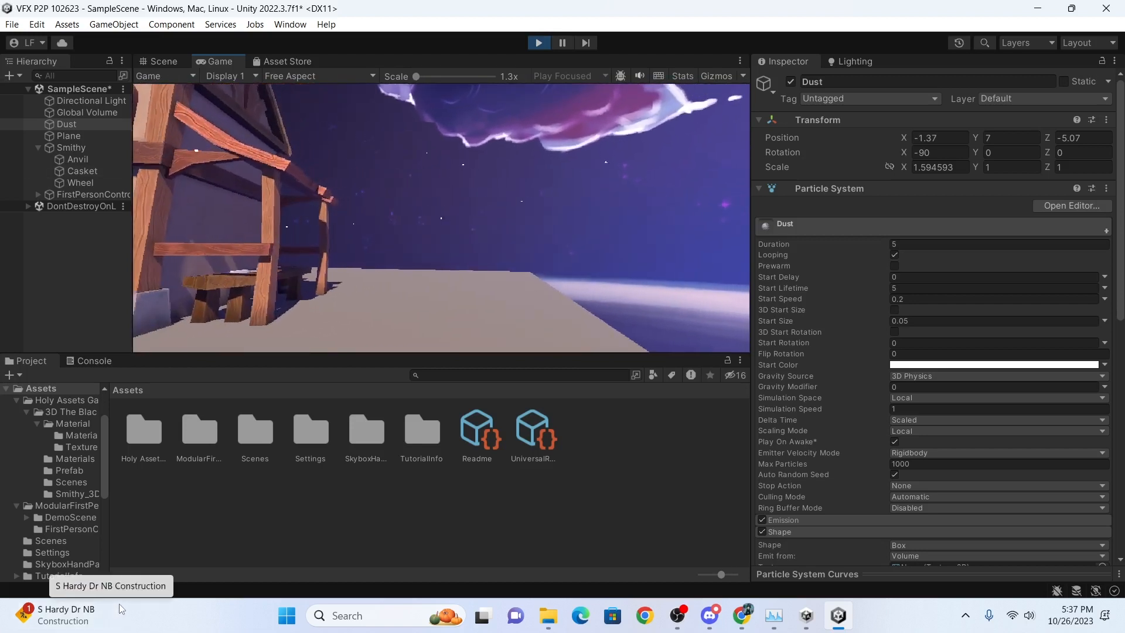
pyautogui.press('w')
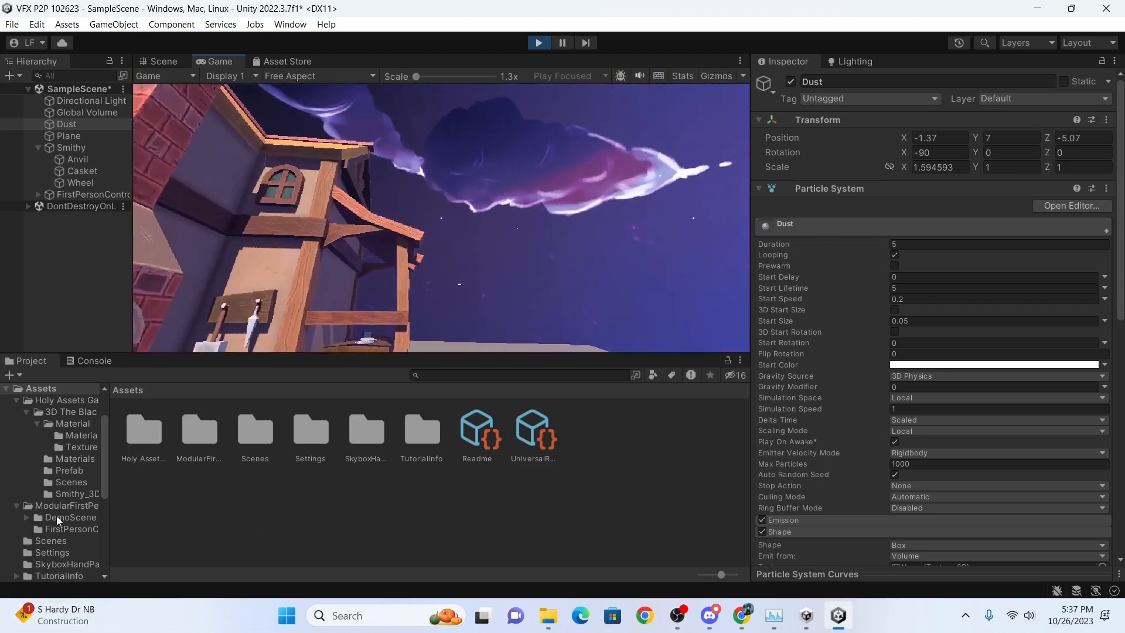
# Finish the walk around the house, stop the run and play the Dust particle preview in the scene.
pyautogui.press('w')
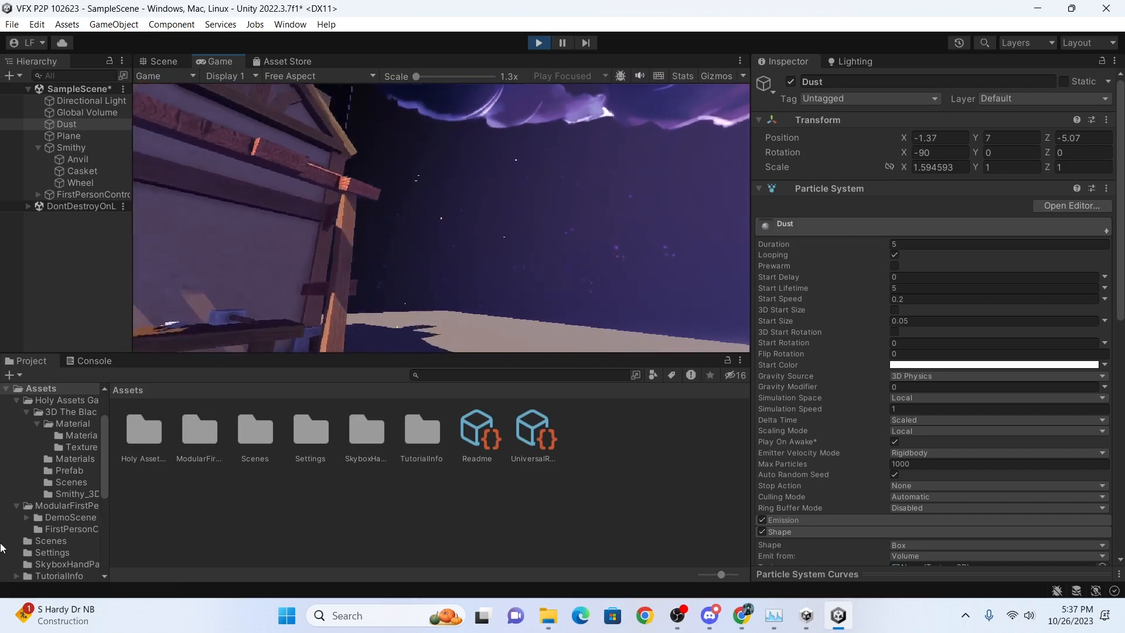
pyautogui.click(538, 42)
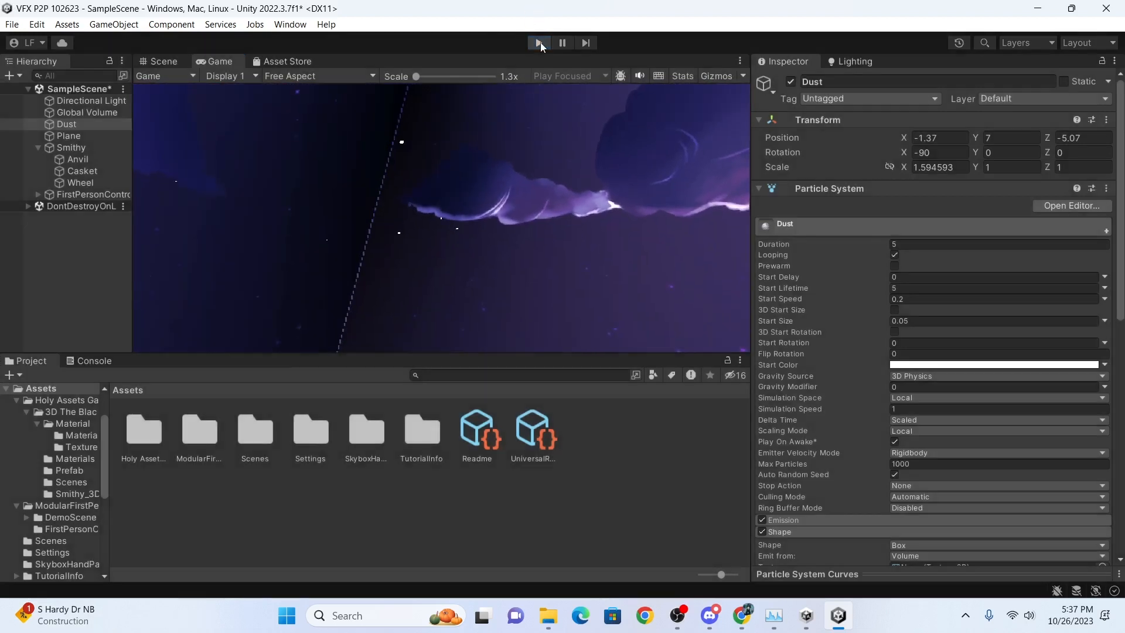
pyautogui.scroll(-6, 462, 217)
pyautogui.click(608, 227)
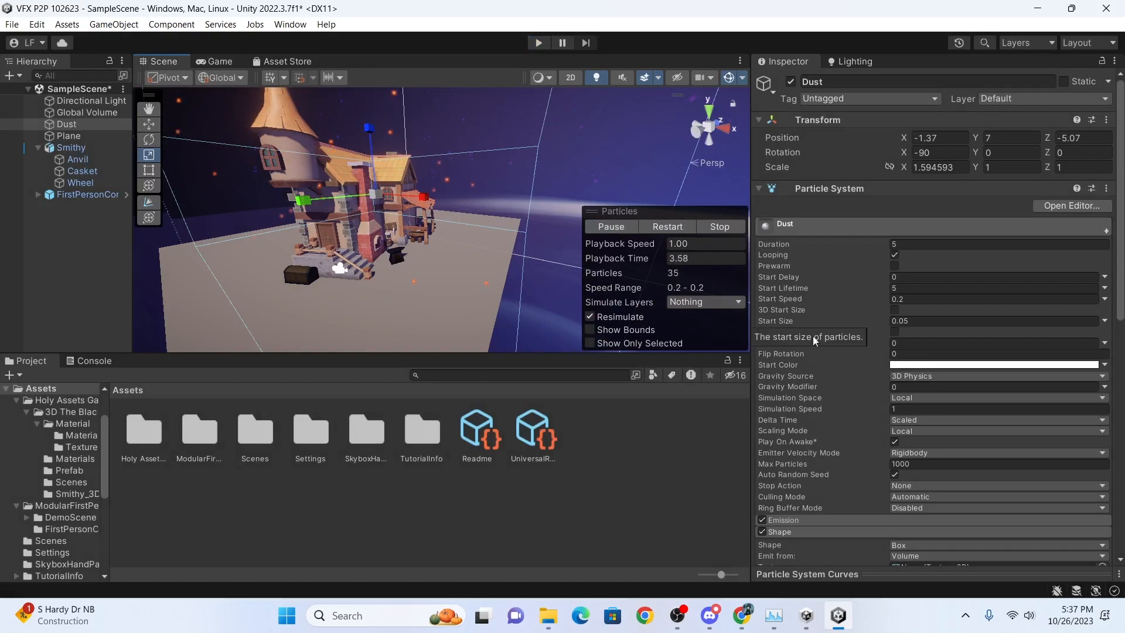
# Set Randomize Direction to 1 in the Dust emitter's Shape settings and view the particles around the house.
pyautogui.scroll(-5, 798, 444)
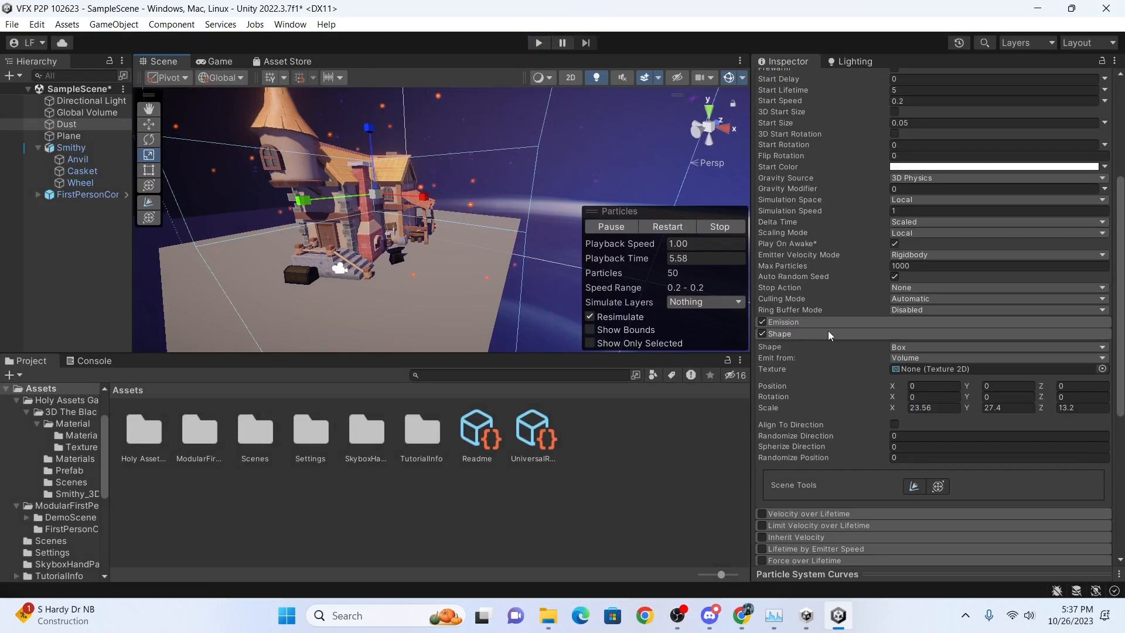
pyautogui.scroll(-5, 834, 328)
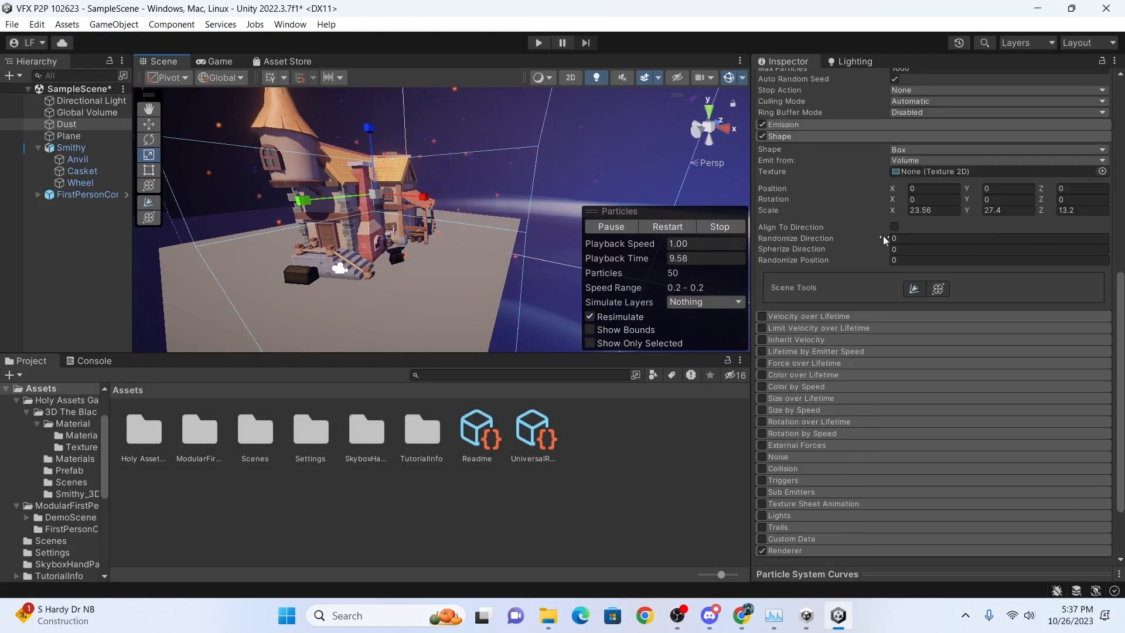
pyautogui.click(903, 239)
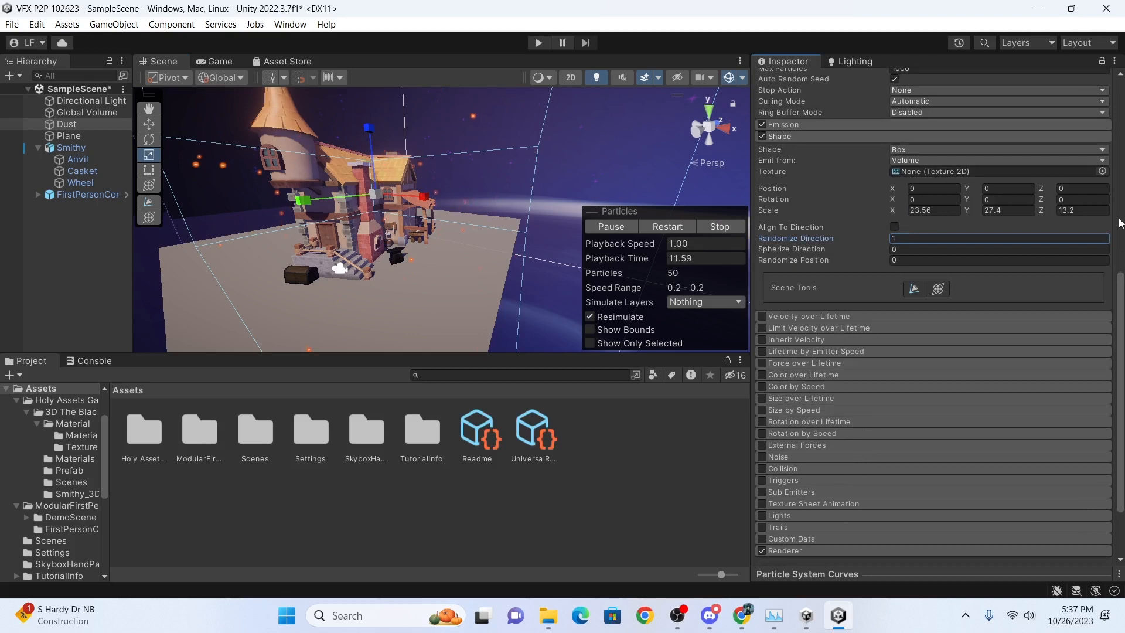
pyautogui.keyDown('alt'); pyautogui.moveTo(352, 230); pyautogui.dragTo(522, 258); pyautogui.keyUp('alt')
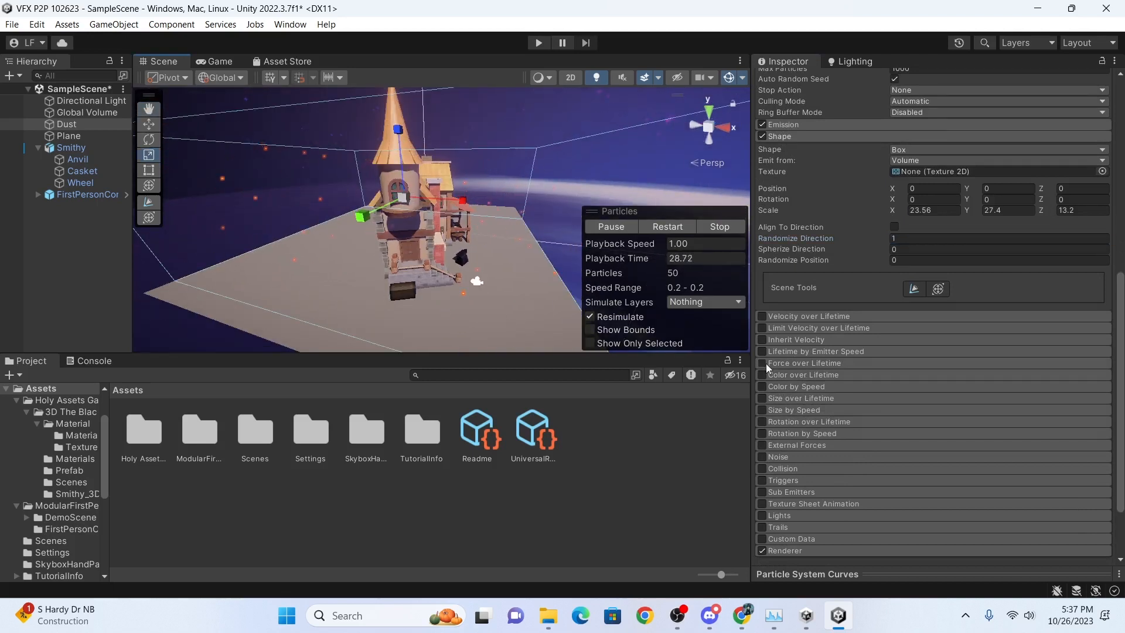
# Enable Rotation over Lifetime for the Dust particles, trying the Noise module and turning it back off.
pyautogui.click(762, 421)
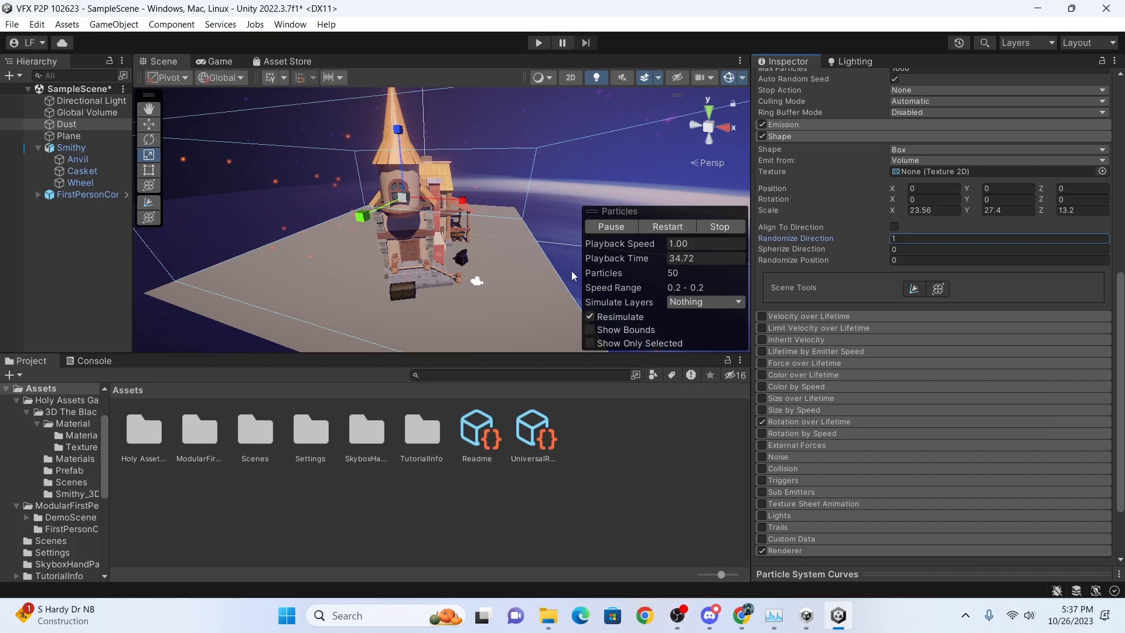
pyautogui.click(762, 457)
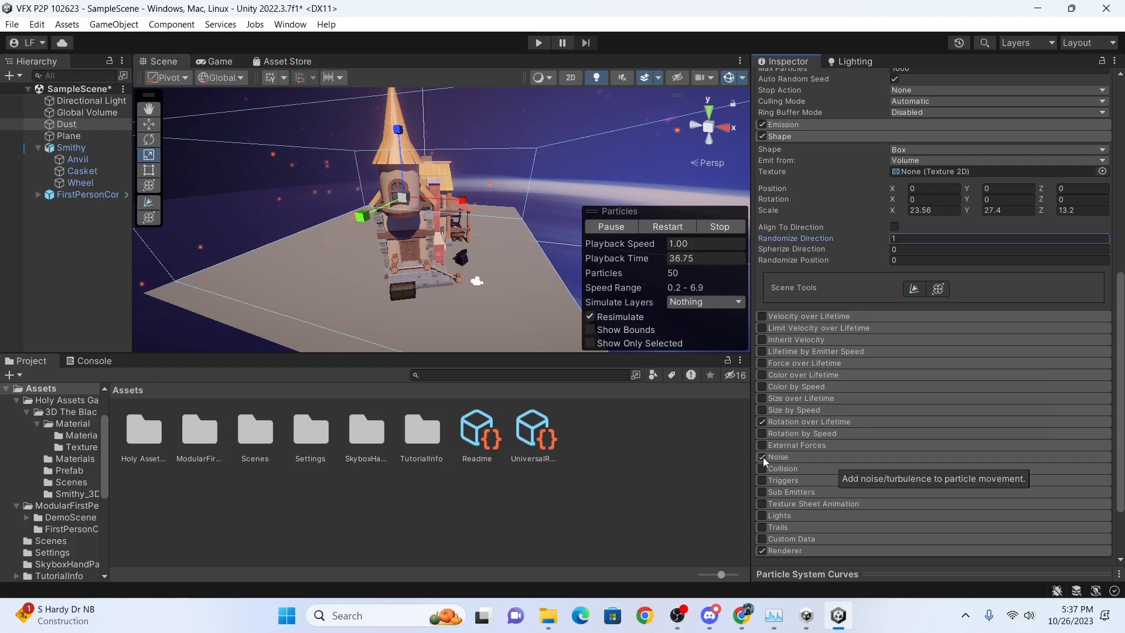
pyautogui.click(762, 457)
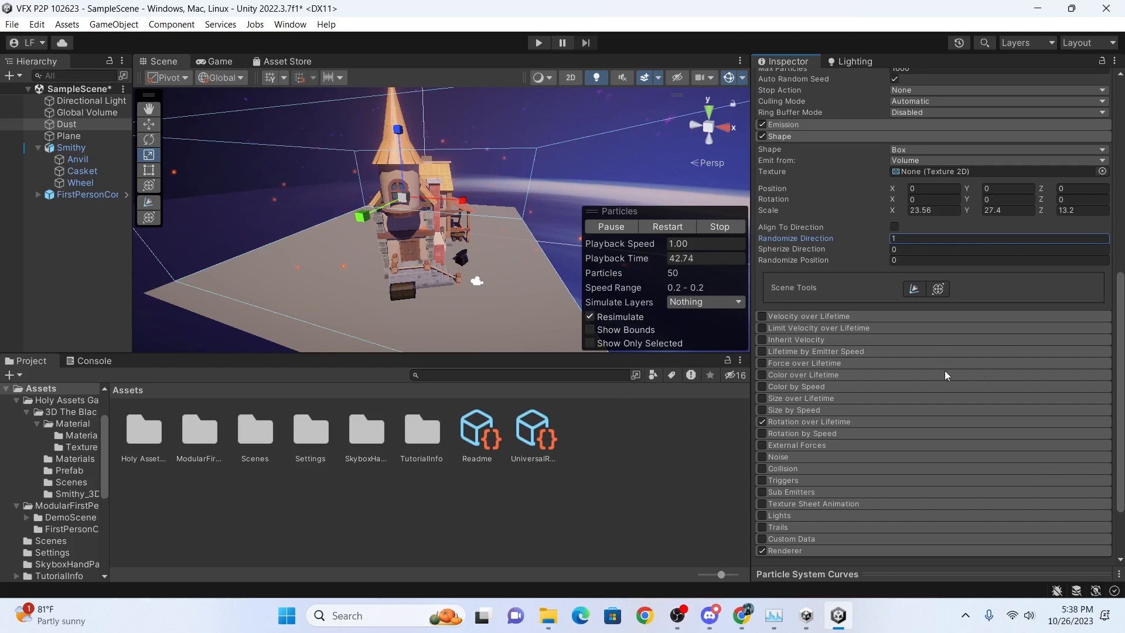
pyautogui.scroll(-3, 944, 377)
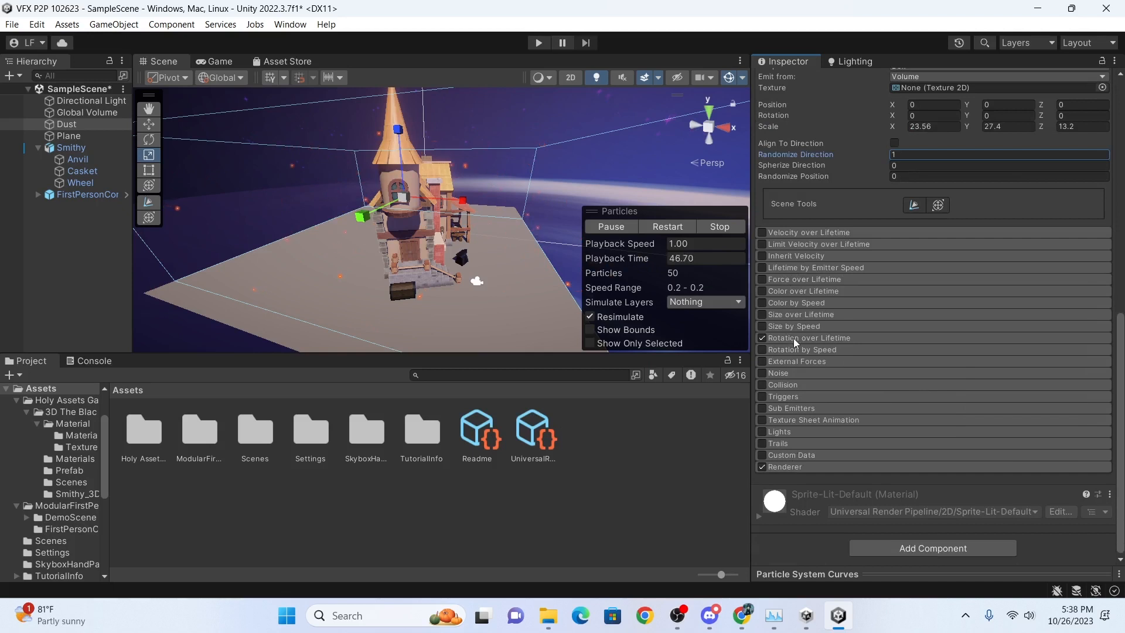
# Set the Dust emission's Rate over Time to 50, after trying 100.
pyautogui.scroll(5, 793, 338)
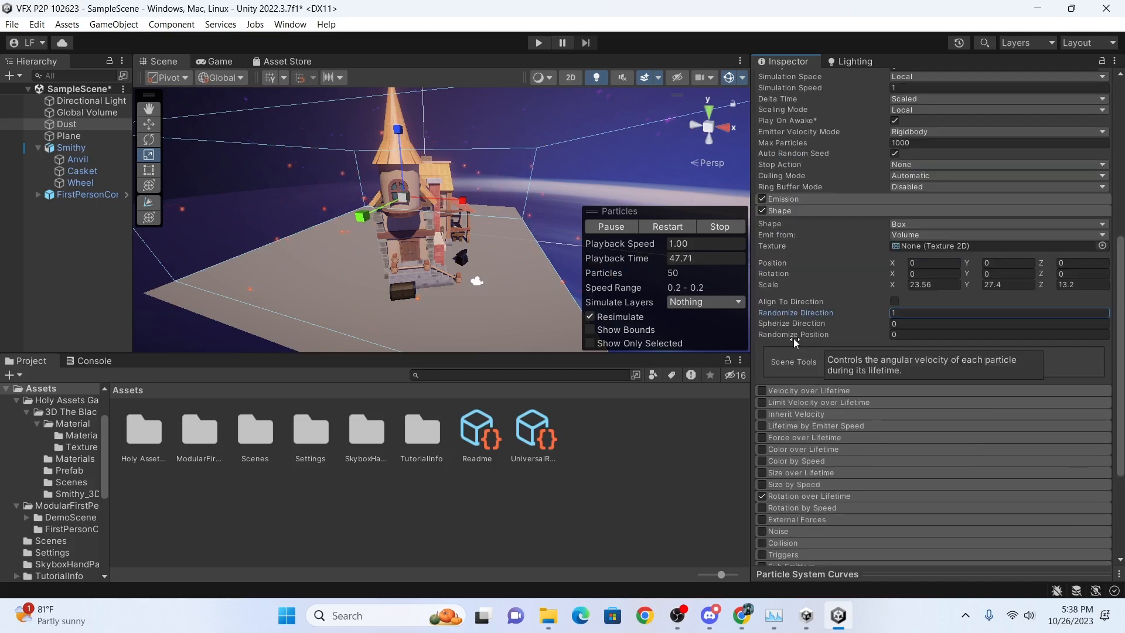
pyautogui.click(796, 197)
pyautogui.click(924, 214)
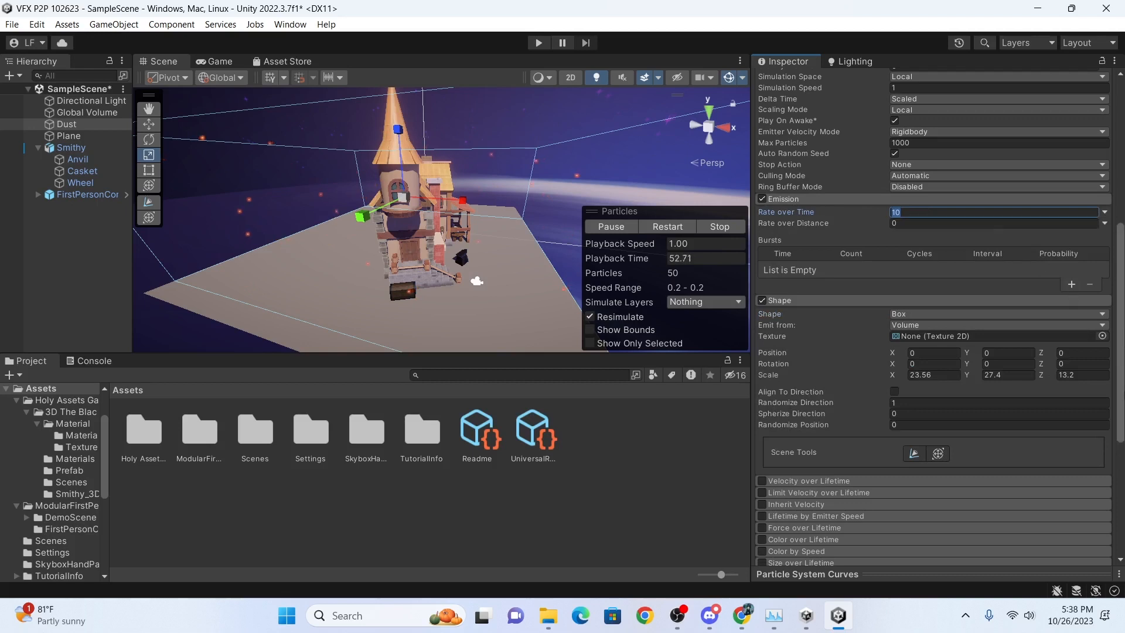
pyautogui.write('100')
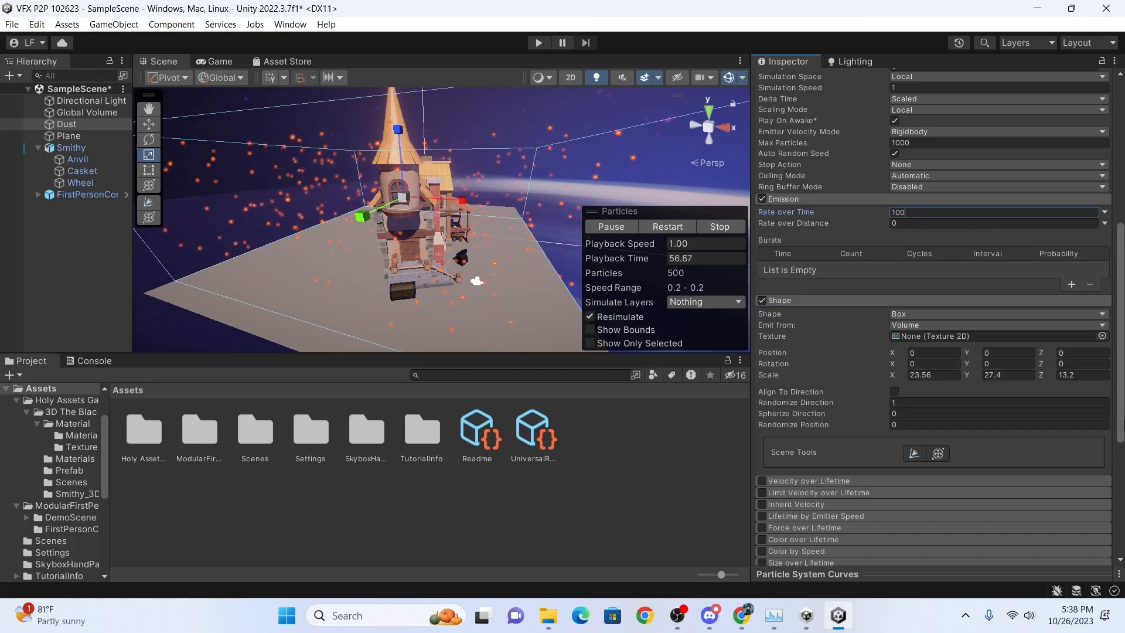
pyautogui.press('BackSpace')
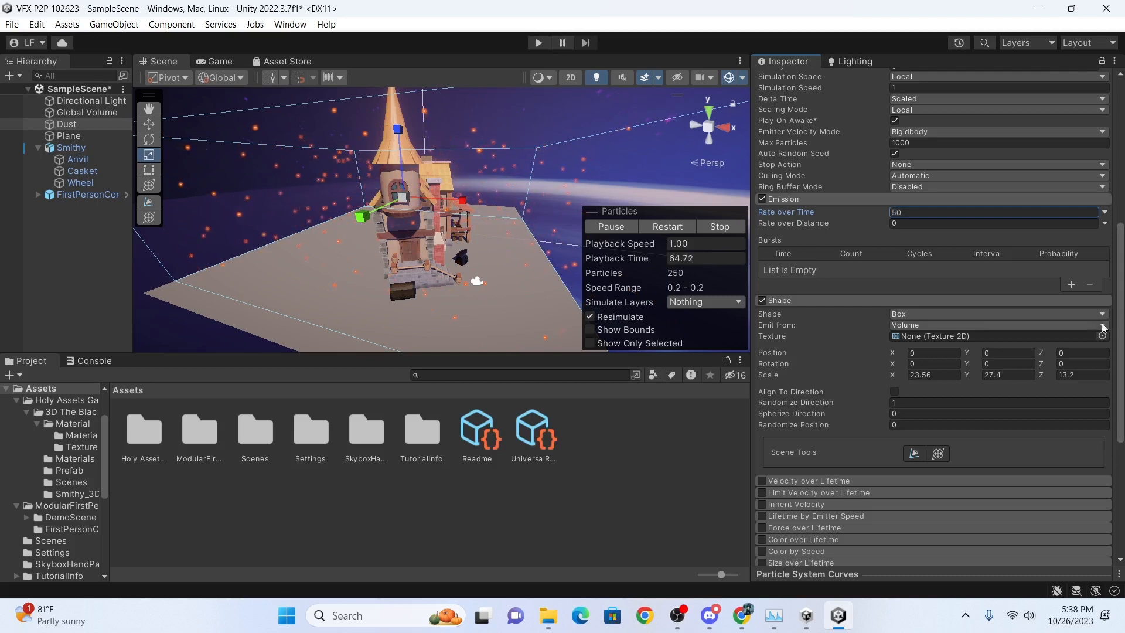
# Reselect the Dust emitter, change its particles' Start Size and deselect it.
pyautogui.click(518, 252)
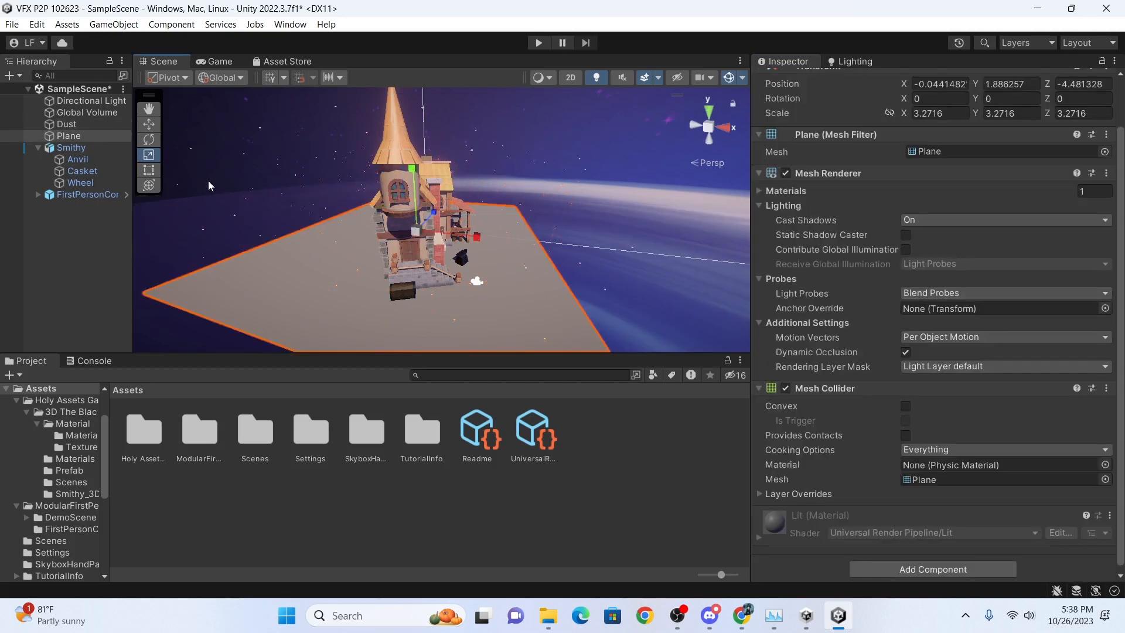
pyautogui.click(66, 124)
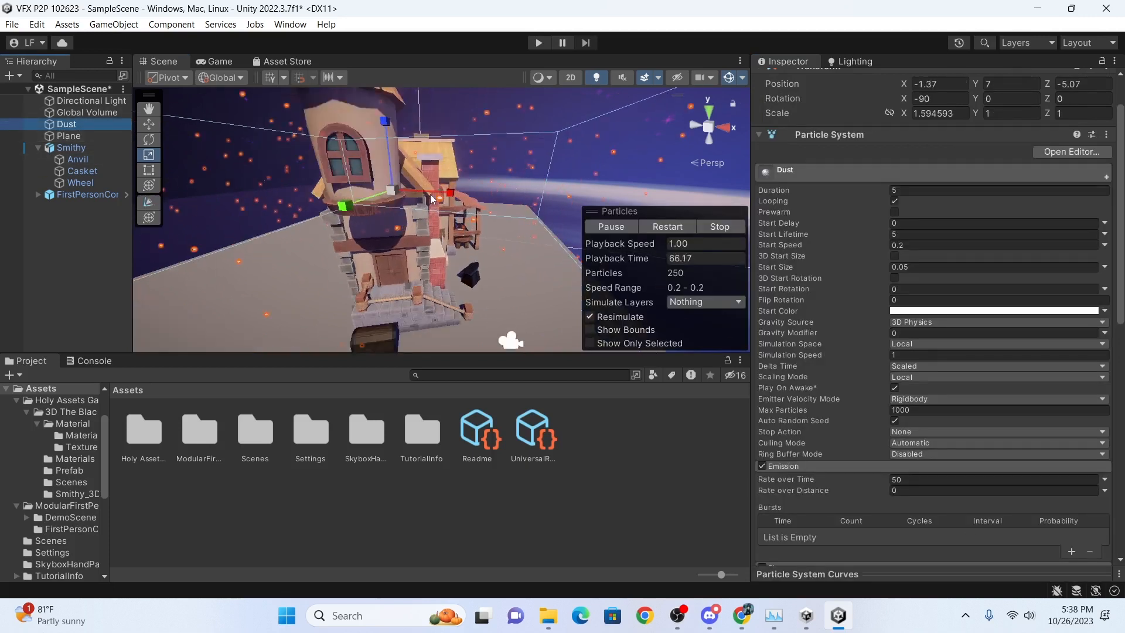
pyautogui.moveTo(485, 152); pyautogui.dragTo(448, 181, button='middle')
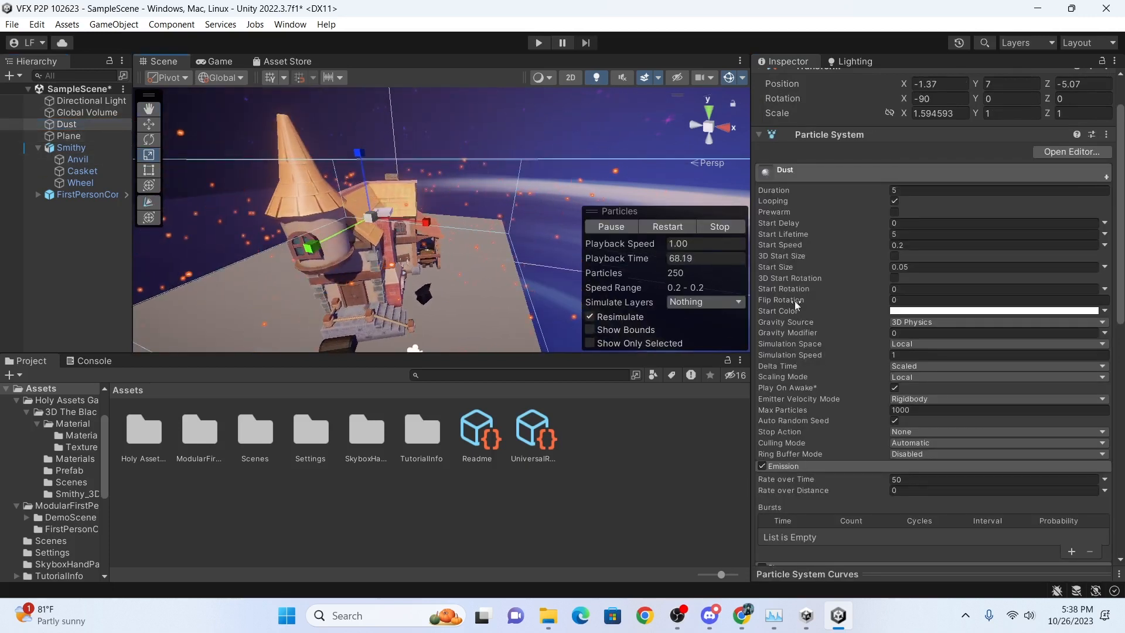
pyautogui.scroll(2, 796, 301)
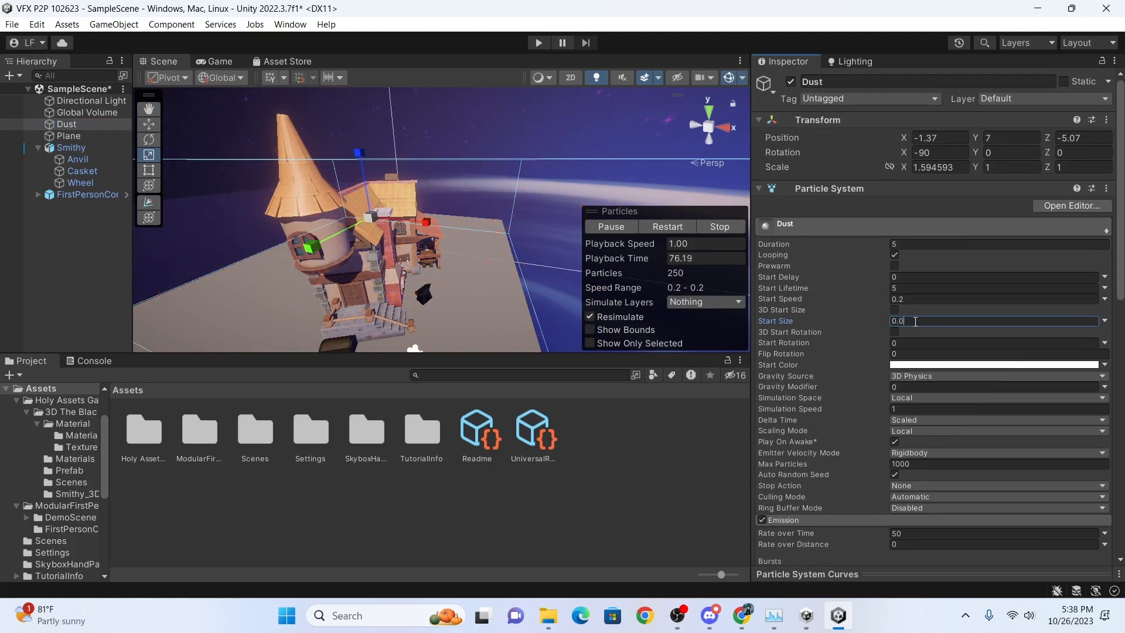
pyautogui.click(640, 461)
# Run the scene, walk around the house to examine the adjusted dust particles, and stop the run.
pyautogui.click(539, 43)
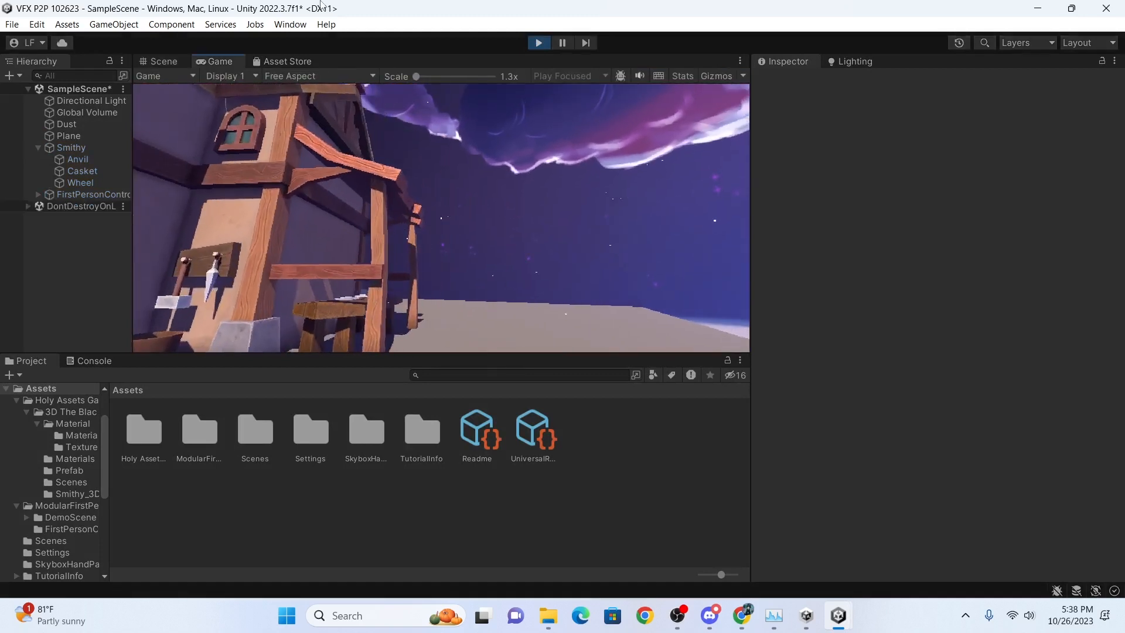
pyautogui.press('w')
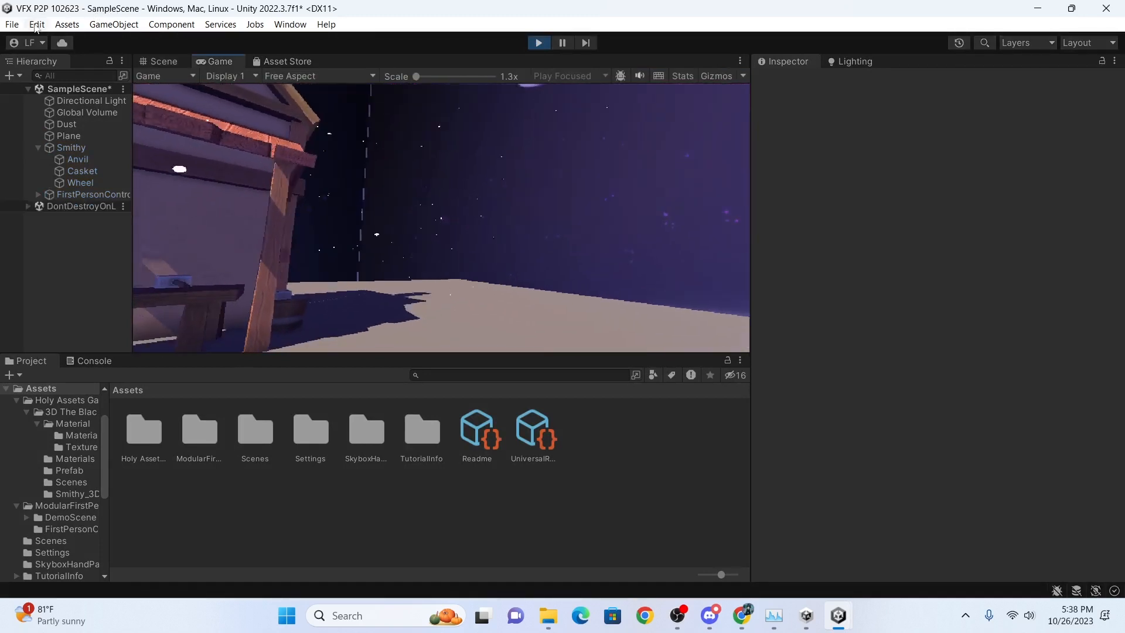
pyautogui.press('w')
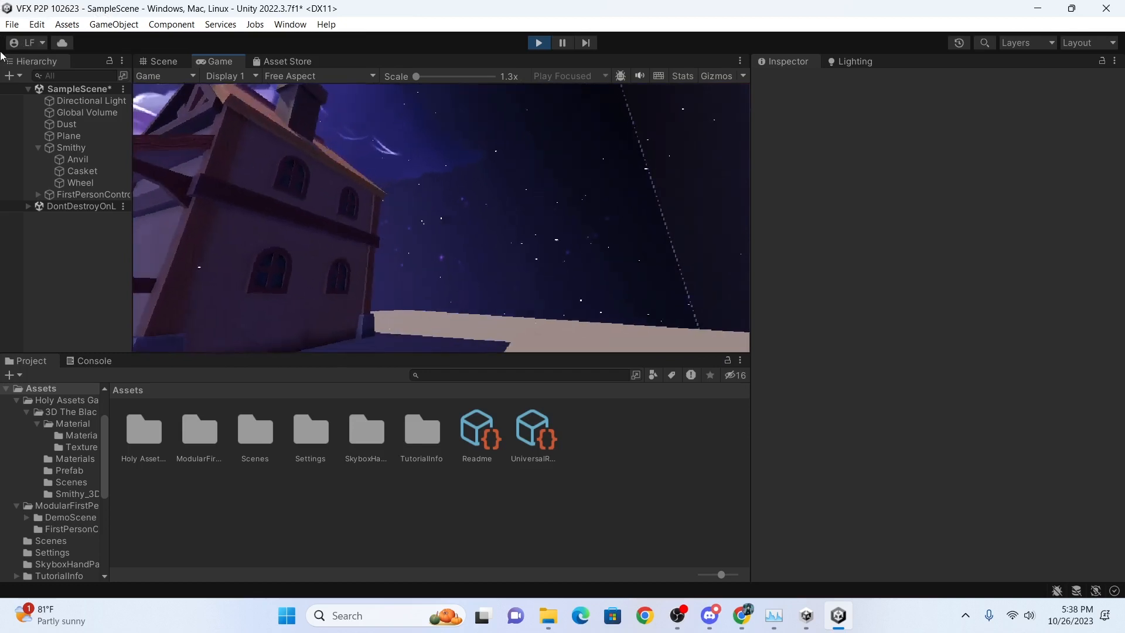
pyautogui.press('w')
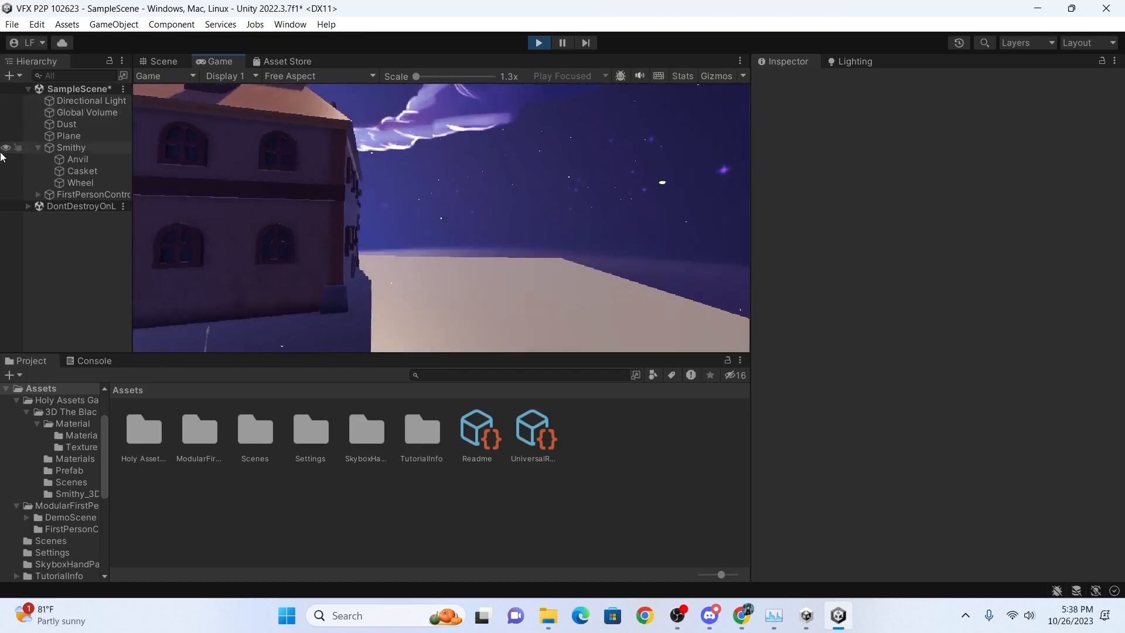
pyautogui.press('w')
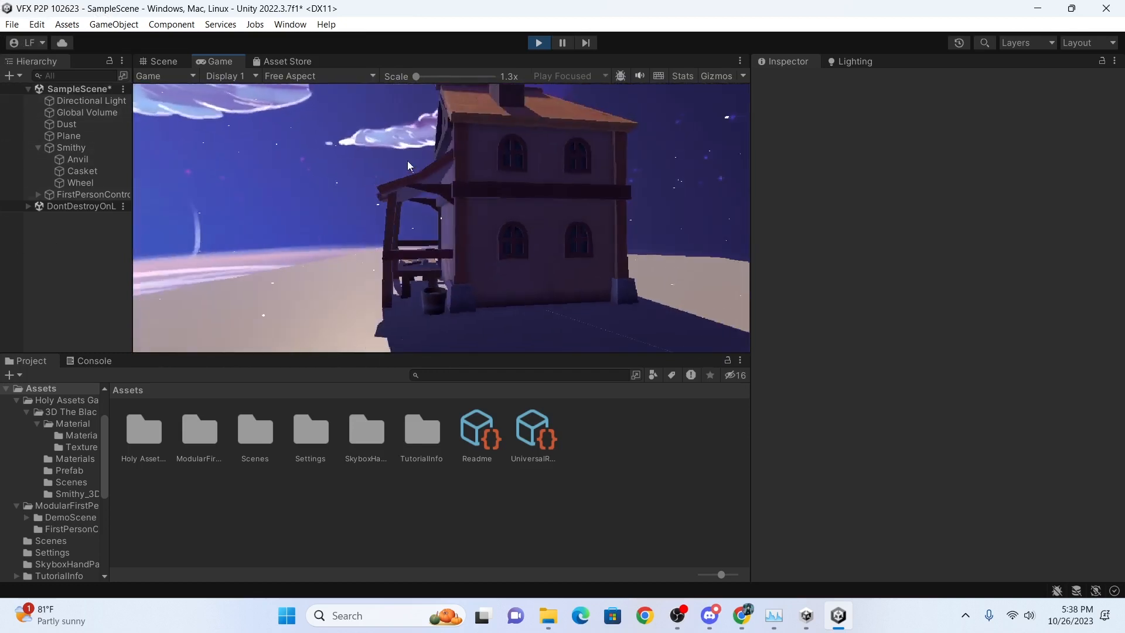
pyautogui.press('w')
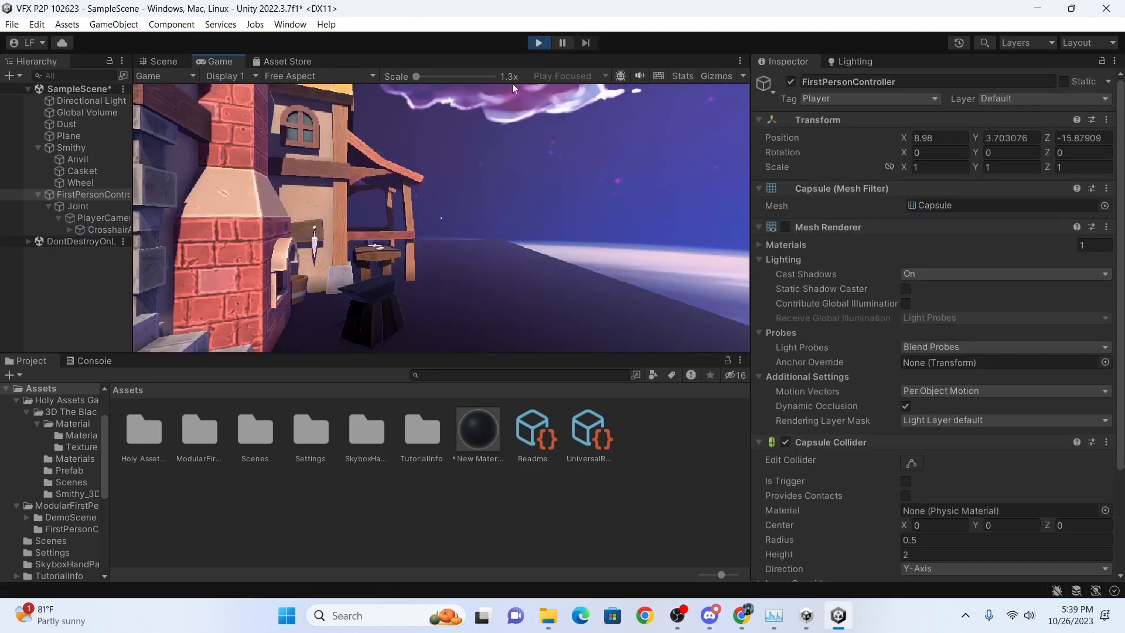
pyautogui.press('w')
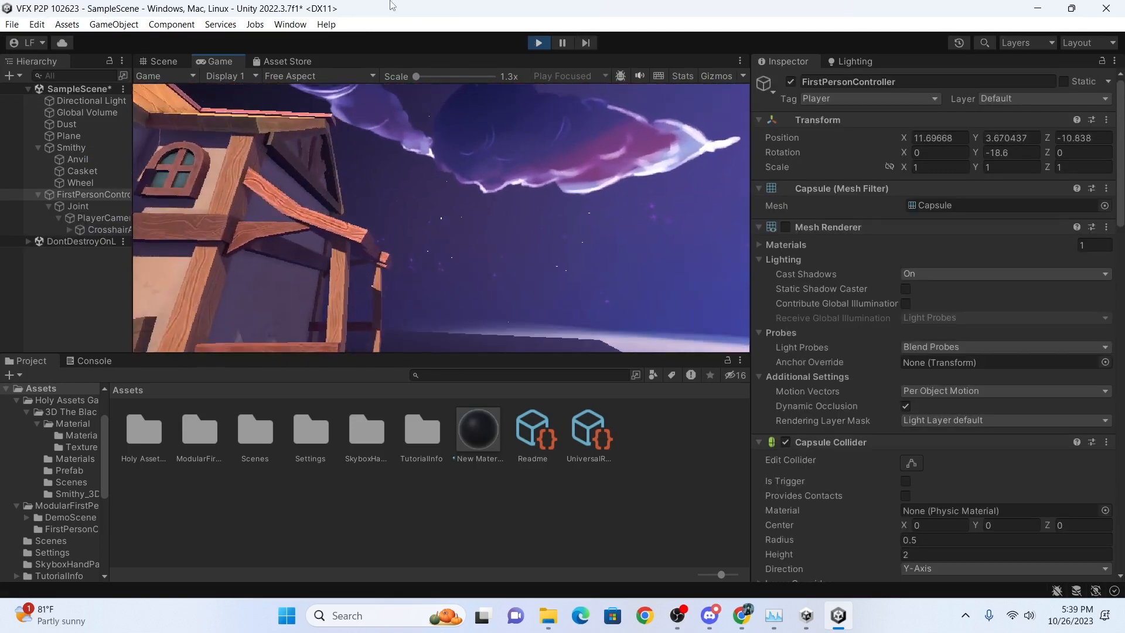
pyautogui.press('w')
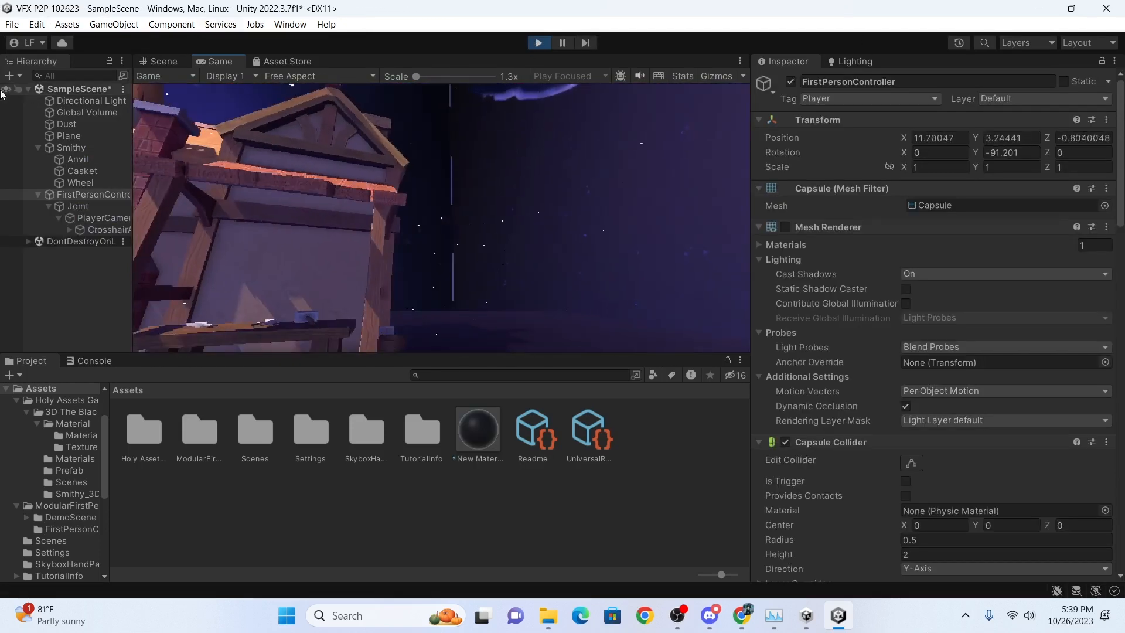
pyautogui.press('w')
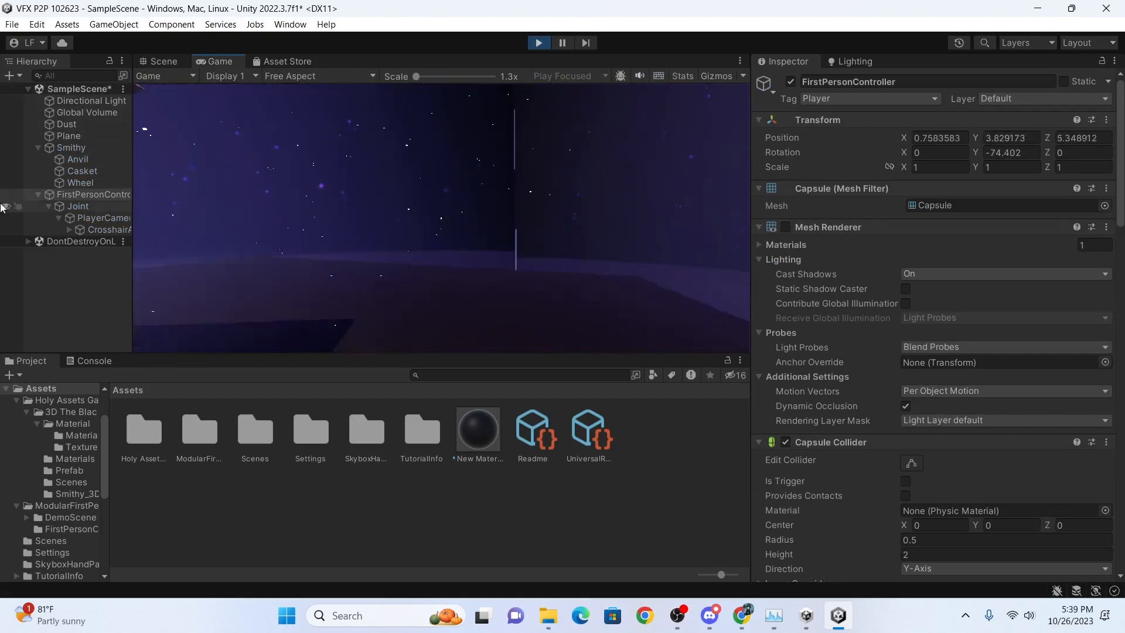
pyautogui.press('w')
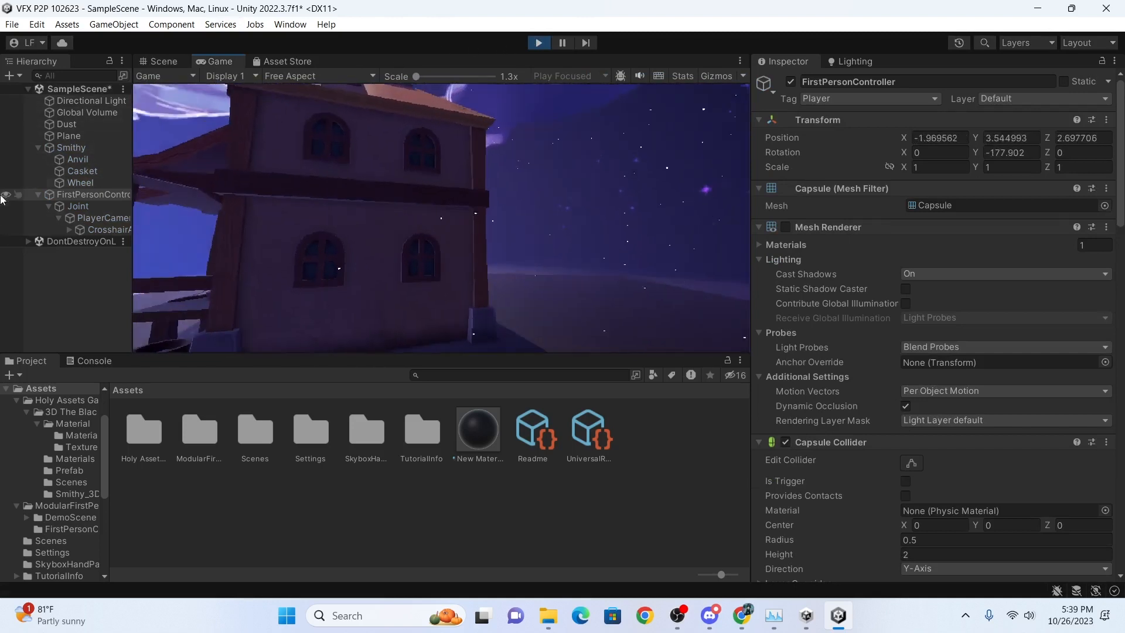
pyautogui.press('d')
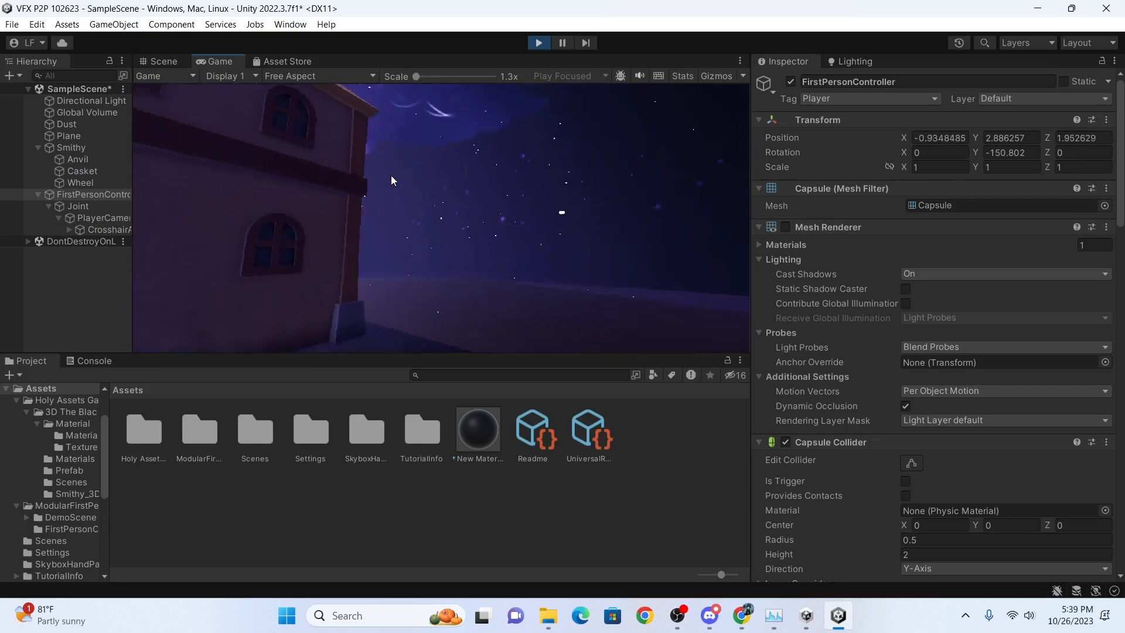
pyautogui.click(537, 43)
# Create a new Particle System at the root of the scene and name it Rain.
pyautogui.scroll(-5, 575, 146)
pyautogui.click(586, 161)
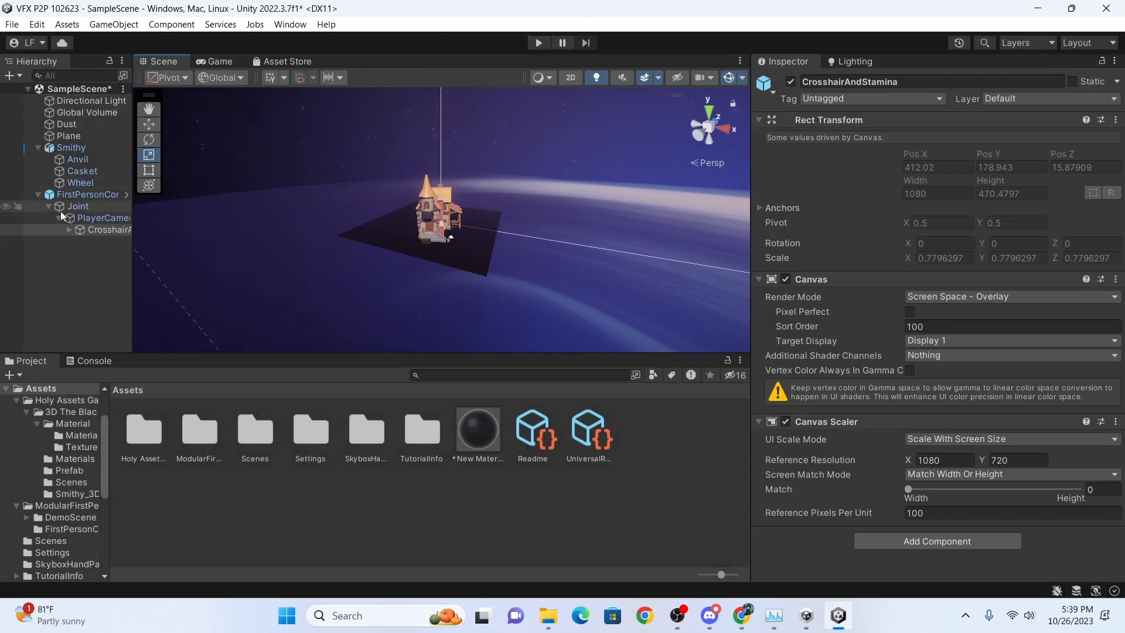
pyautogui.rightClick(93, 264)
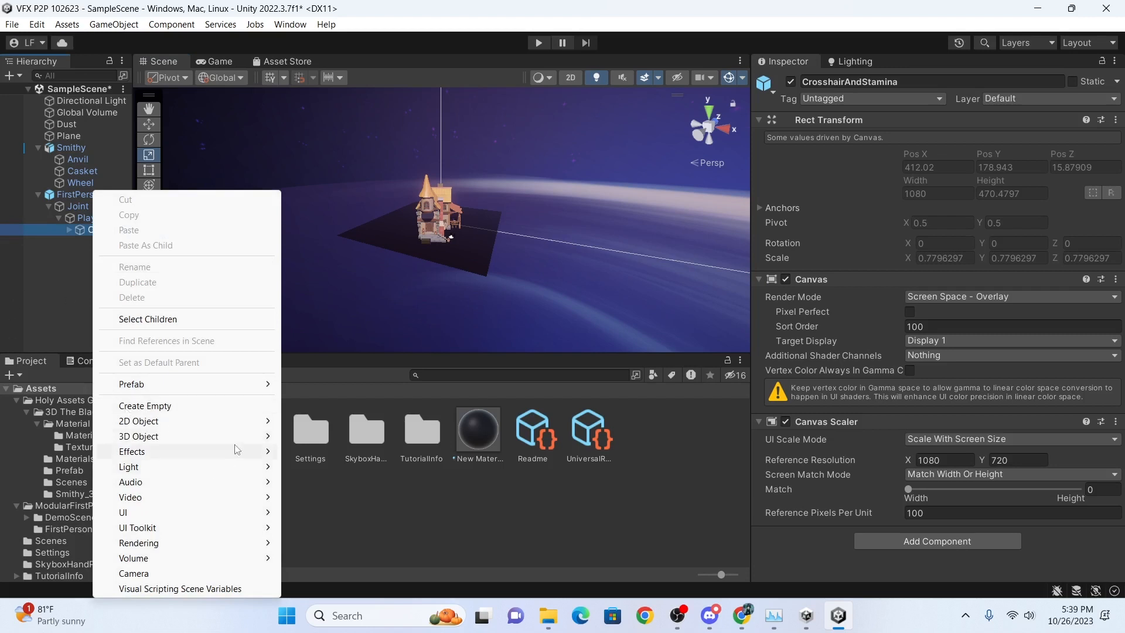
pyautogui.moveTo(248, 453)
pyautogui.click(328, 454)
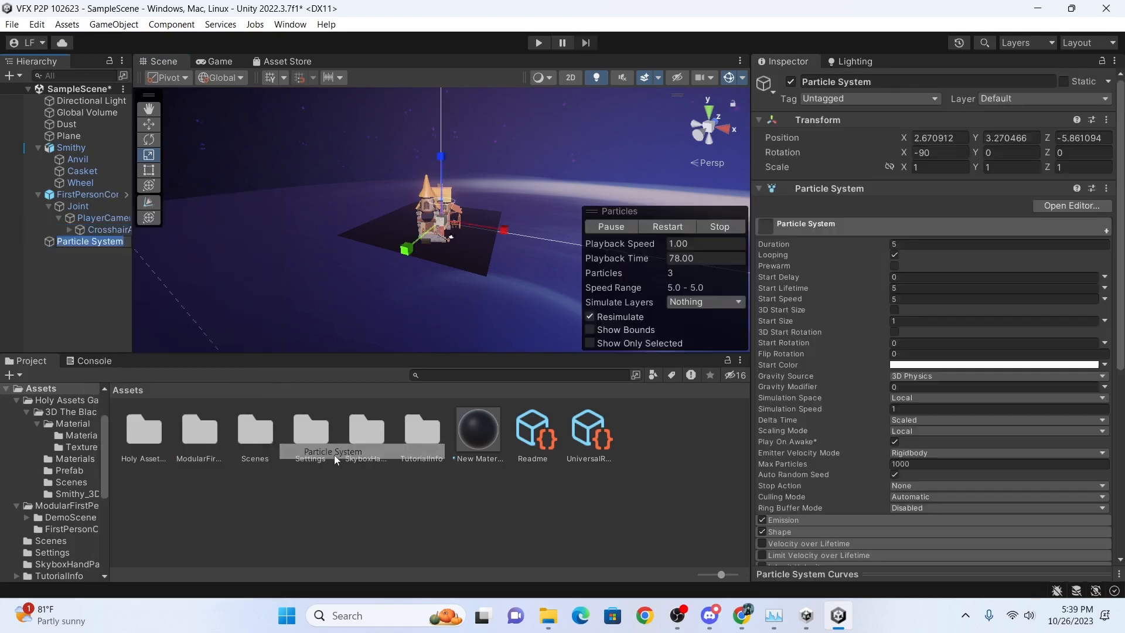
pyautogui.click(884, 83)
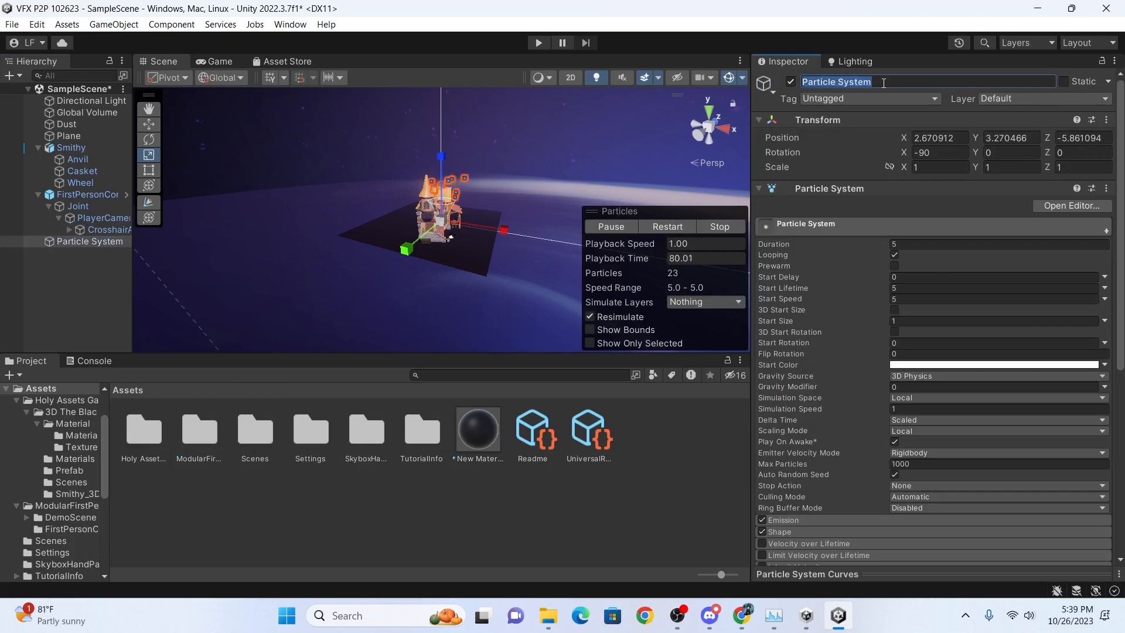
pyautogui.write('Rain')
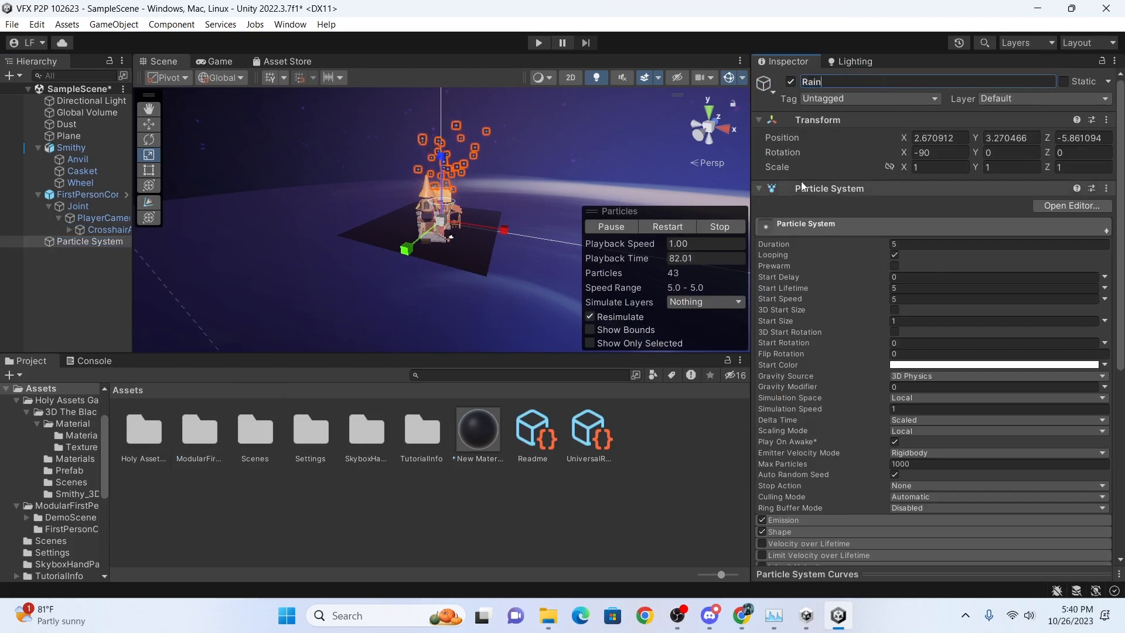
# Confirm the emitter's name Rain and move it above the house, to about X 4.87 and Y 14.94.
pyautogui.press('Return')
pyautogui.scroll(5, 479, 174)
pyautogui.scroll(3, 479, 174)
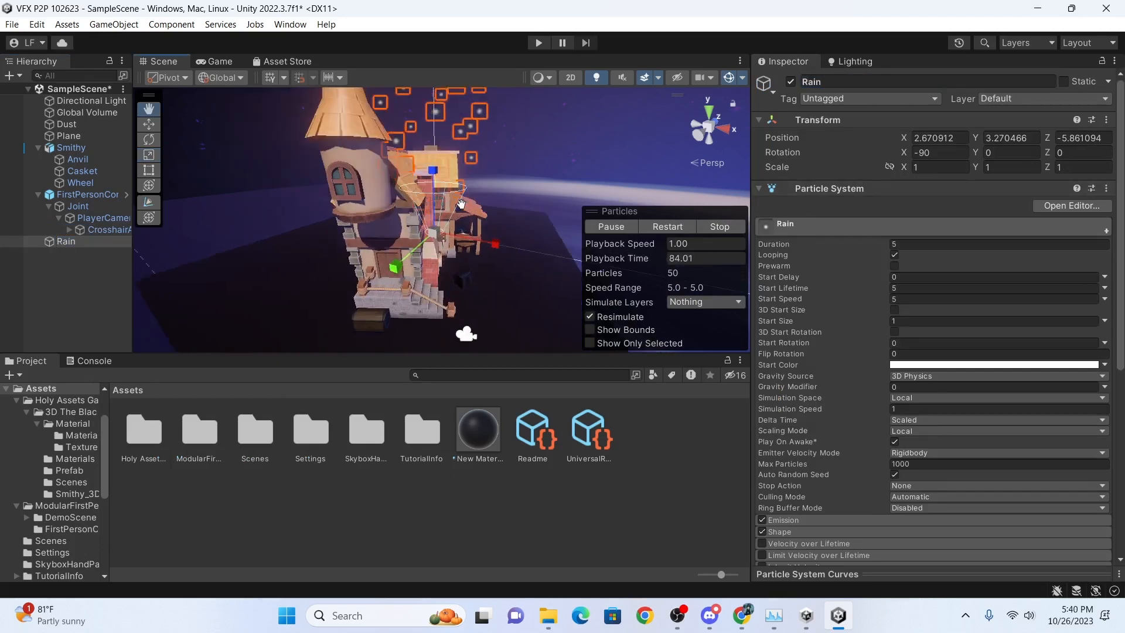
pyautogui.moveTo(478, 175); pyautogui.dragTo(492, 281, button='middle')
pyautogui.moveTo(515, 282); pyautogui.dragTo(469, 283, button='right')
pyautogui.press('w')
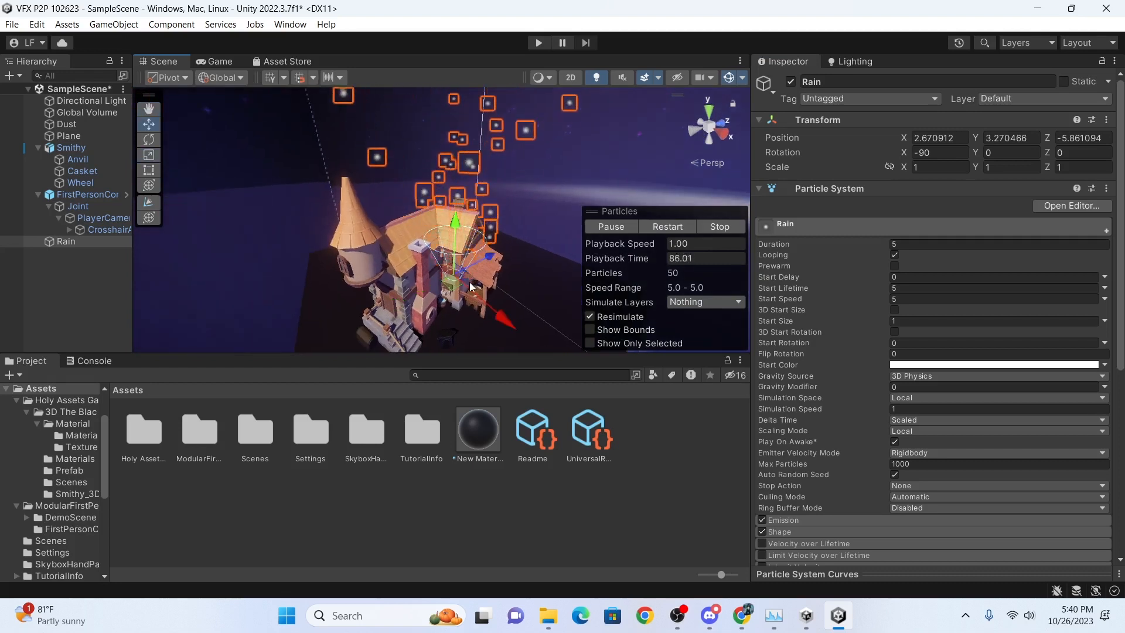
pyautogui.moveTo(503, 316); pyautogui.dragTo(521, 332)
pyautogui.moveTo(468, 234); pyautogui.dragTo(468, 117)
# Set the Rain emitter's Shape to Box with a scale of about 13.44 on X and 10.23 on Z.
pyautogui.scroll(-8, 796, 423)
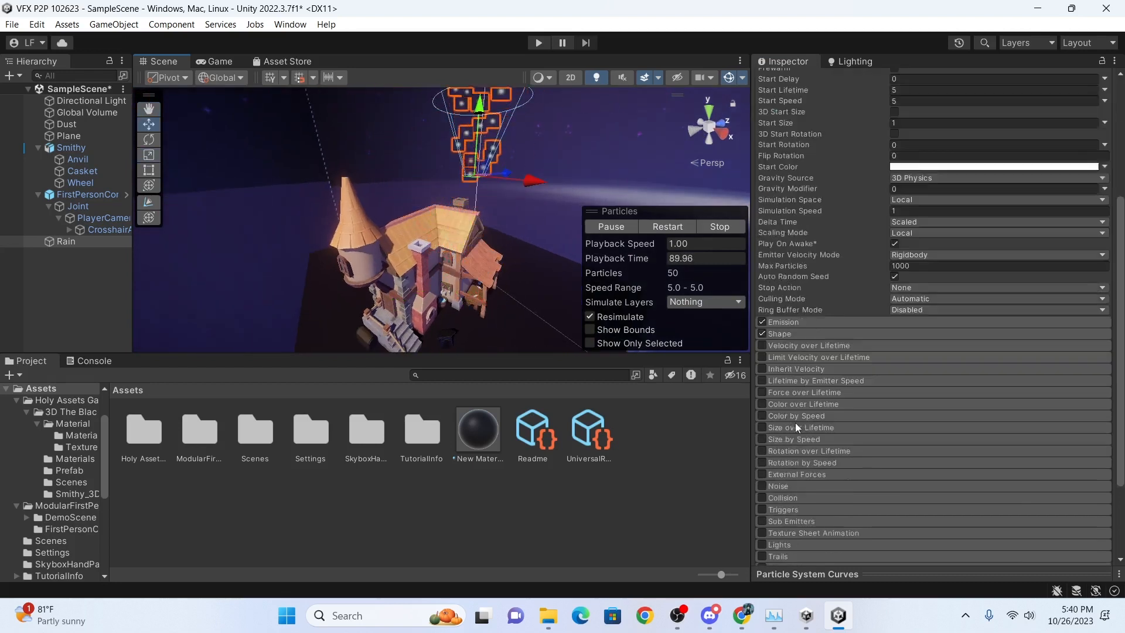
pyautogui.click(803, 293)
pyautogui.click(905, 307)
pyautogui.click(923, 382)
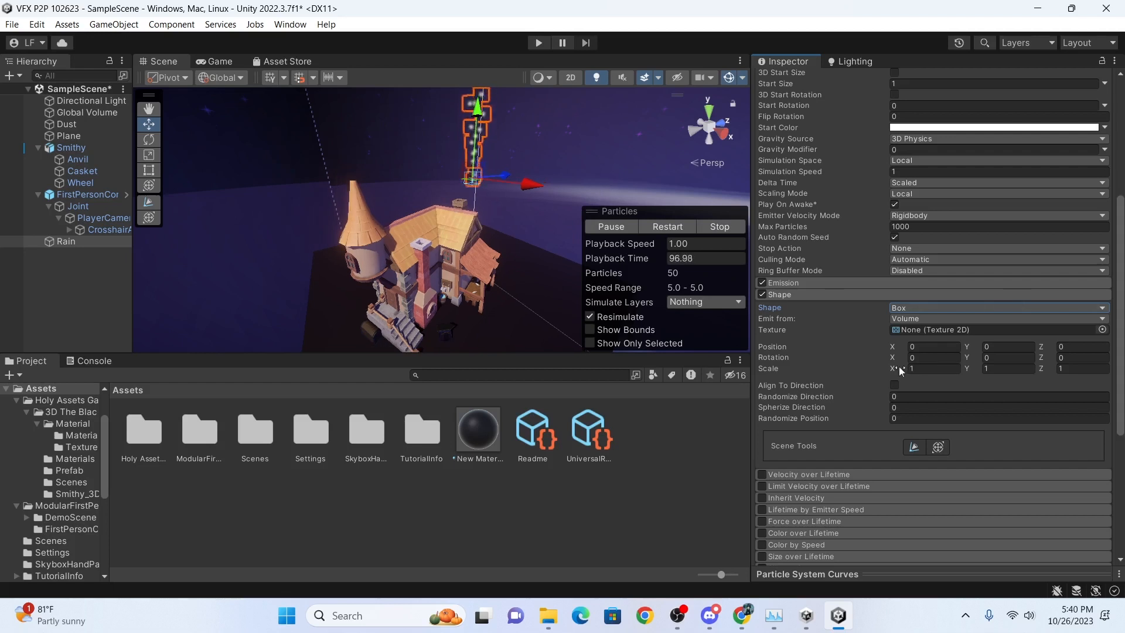
pyautogui.moveTo(891, 372); pyautogui.dragTo(921, 374)
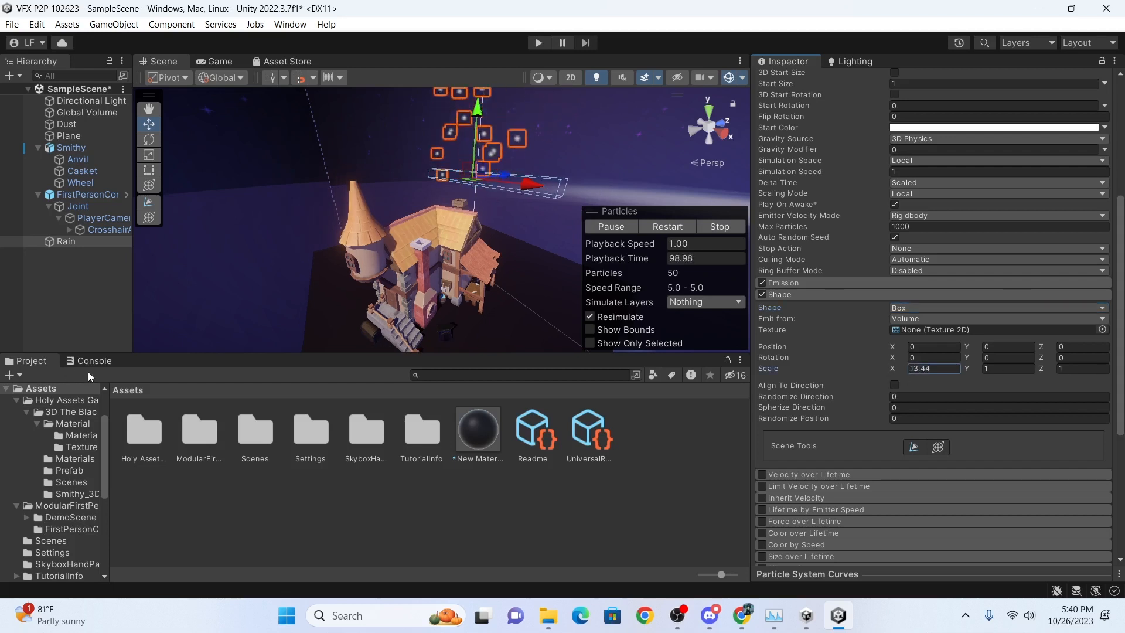
pyautogui.moveTo(1042, 371); pyautogui.dragTo(156, 377)
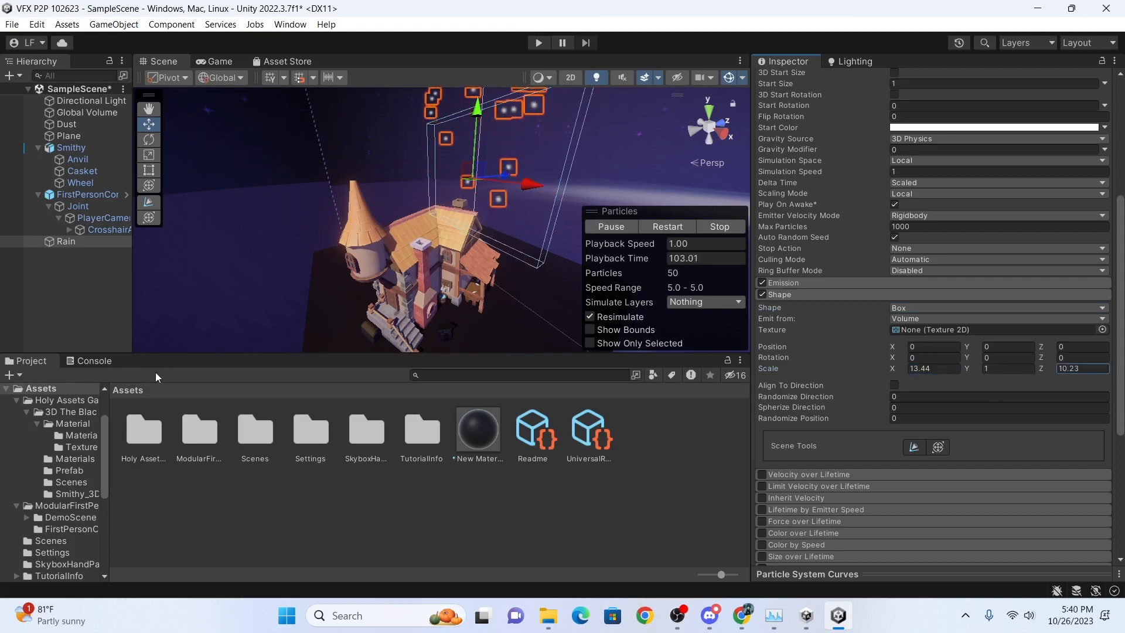
# Reset the Rain object's Transform to its defaults and frame it in the scene.
pyautogui.scroll(10, 862, 201)
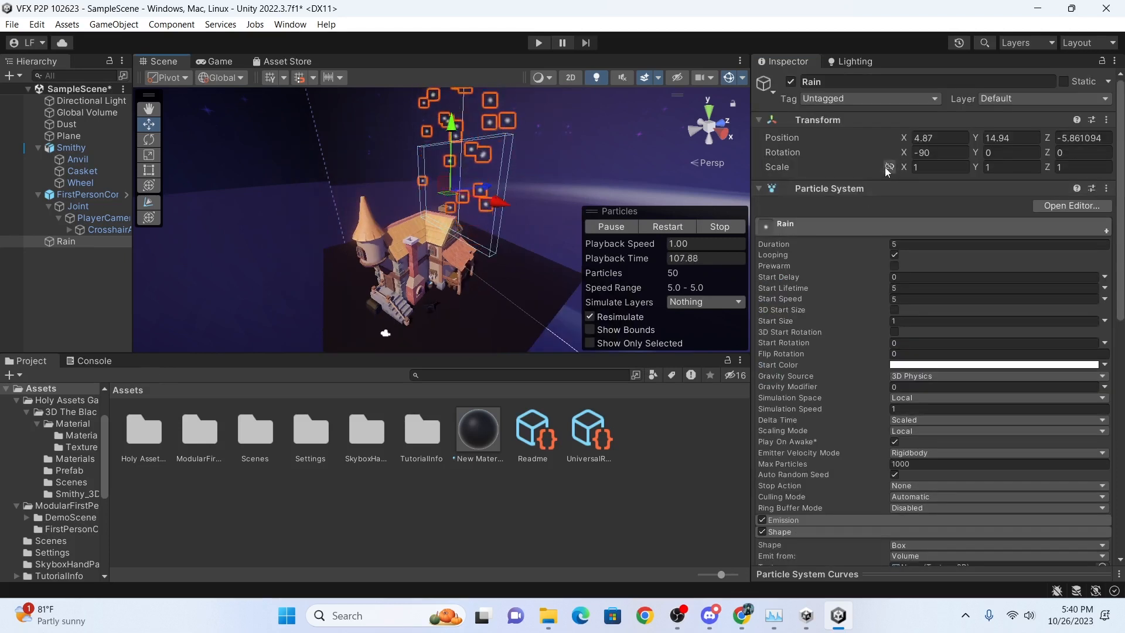
pyautogui.rightClick(944, 155)
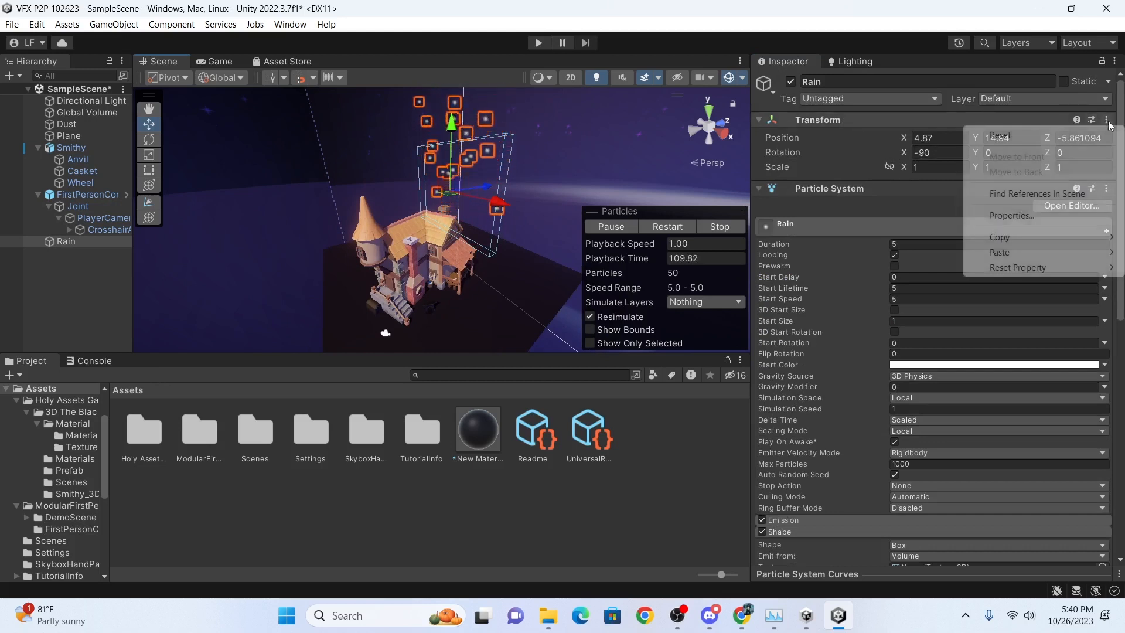
pyautogui.click(869, 158)
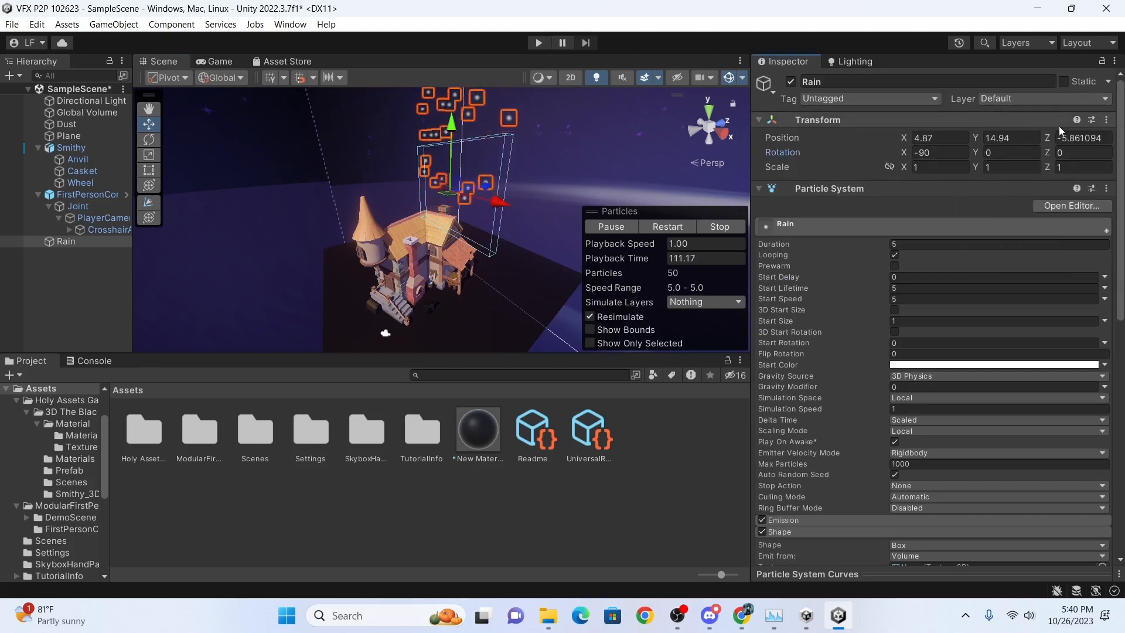
pyautogui.click(1107, 121)
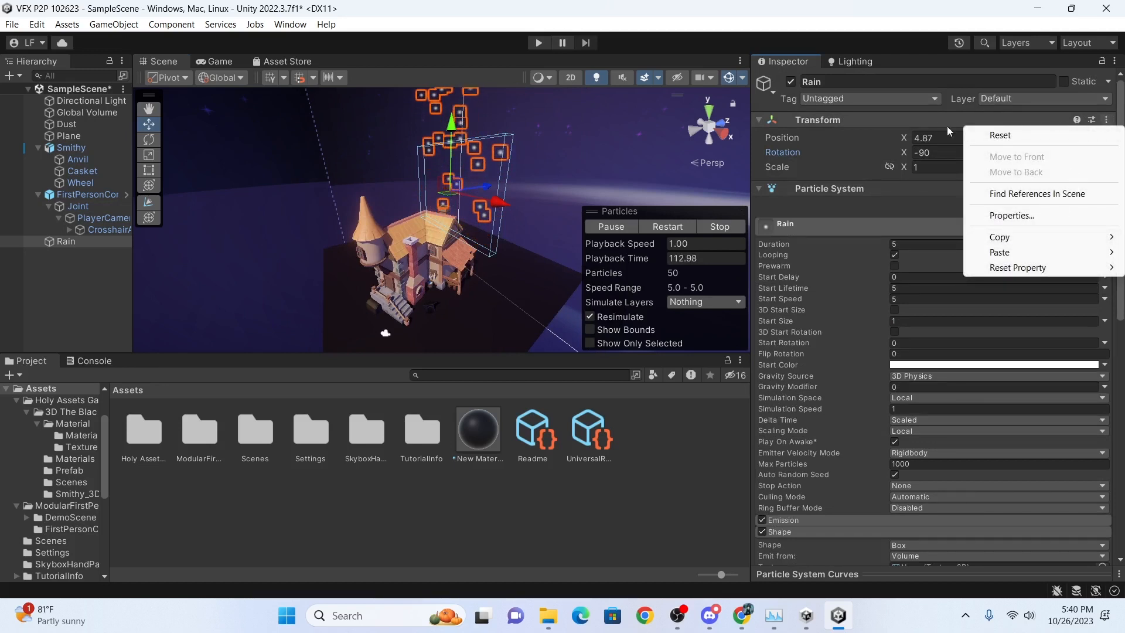
pyautogui.click(1003, 135)
pyautogui.press('f')
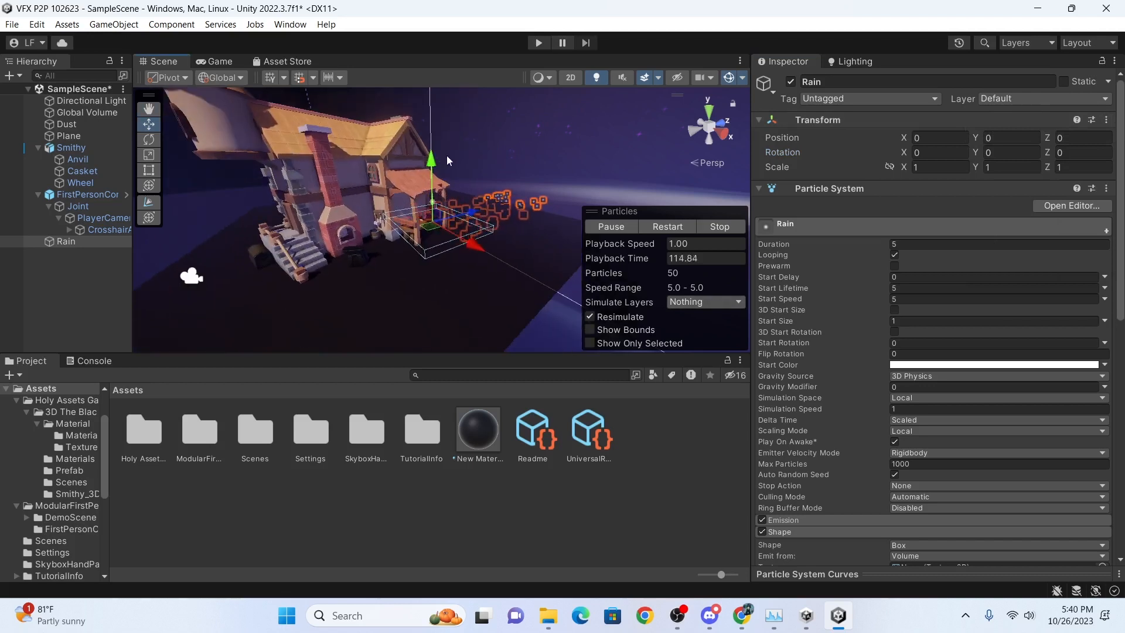
# Raise the Rain emitter to about Y 12.83 and keep it selected.
pyautogui.moveTo(431, 160); pyautogui.dragTo(437, 105)
pyautogui.press('f')
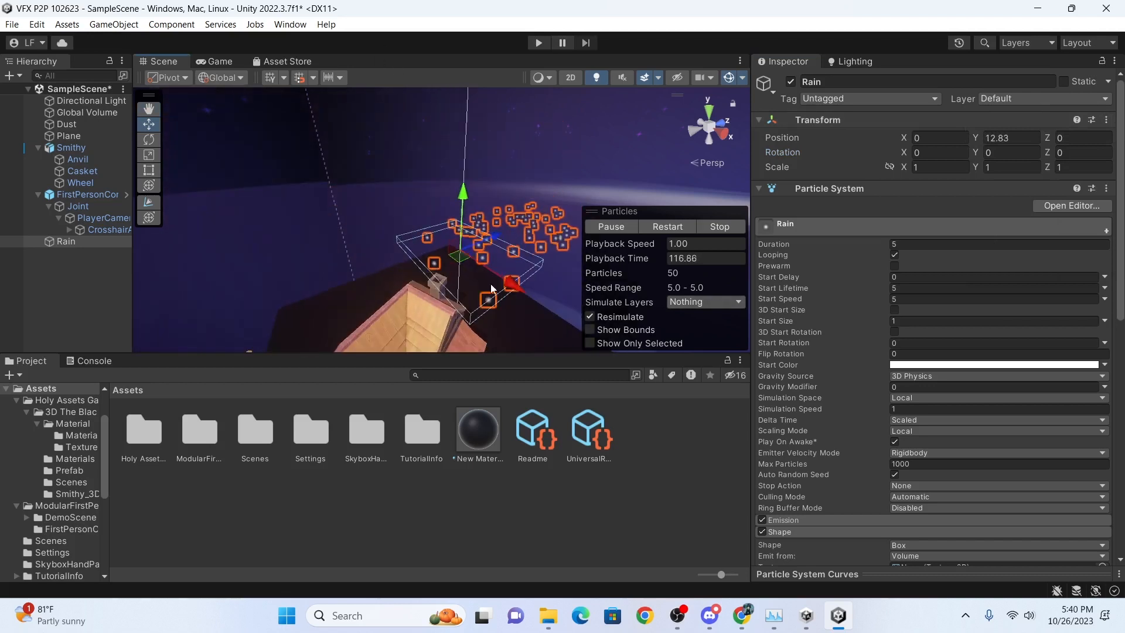
pyautogui.click(486, 195)
pyautogui.click(473, 273)
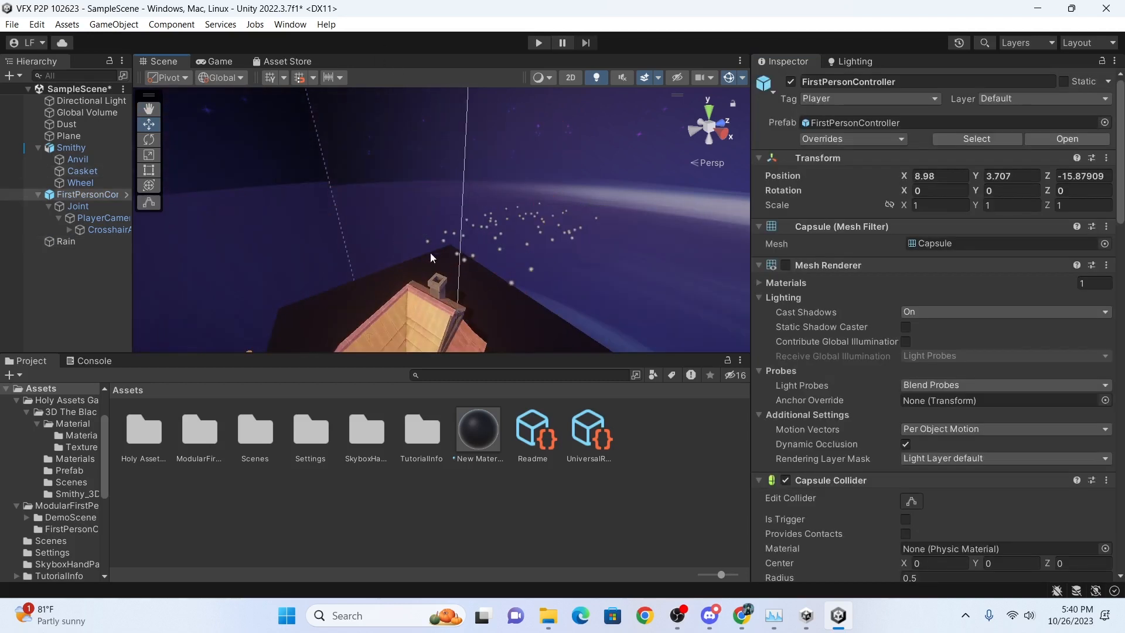
pyautogui.click(77, 241)
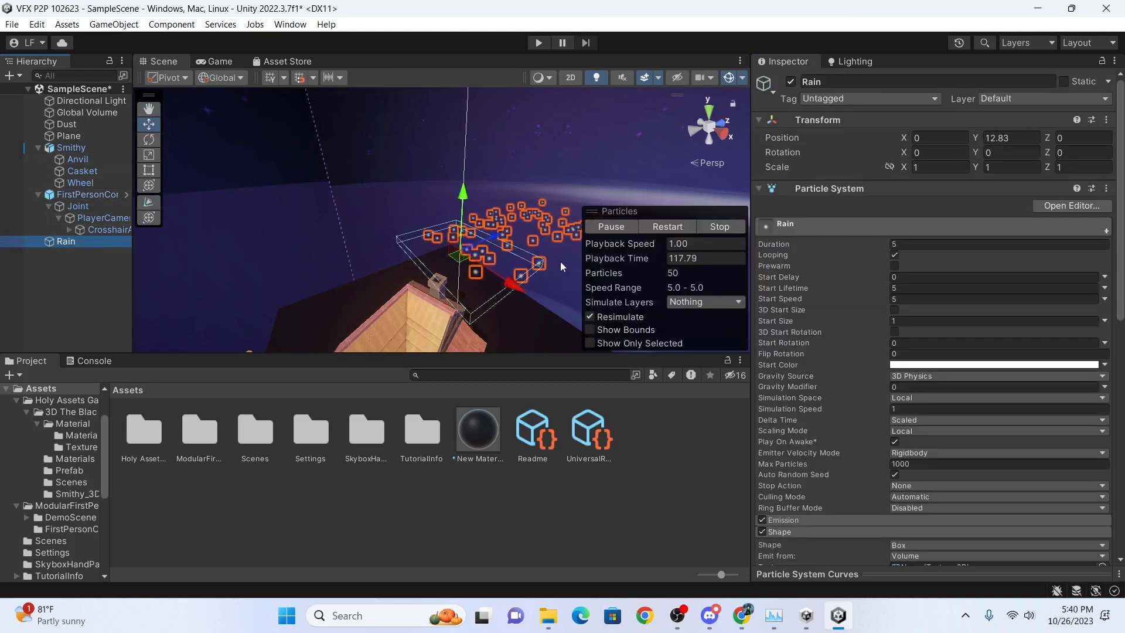
# Centre the Rain emitter over the house horizontally, at about X 8.98 and Z -13.03.
pyautogui.scroll(-6, 480, 234)
pyautogui.scroll(-2, 499, 214)
pyautogui.moveTo(504, 199); pyautogui.dragTo(586, 253)
pyautogui.scroll(-2, 510, 242)
pyautogui.moveTo(502, 244); pyautogui.dragTo(398, 247, button='middle')
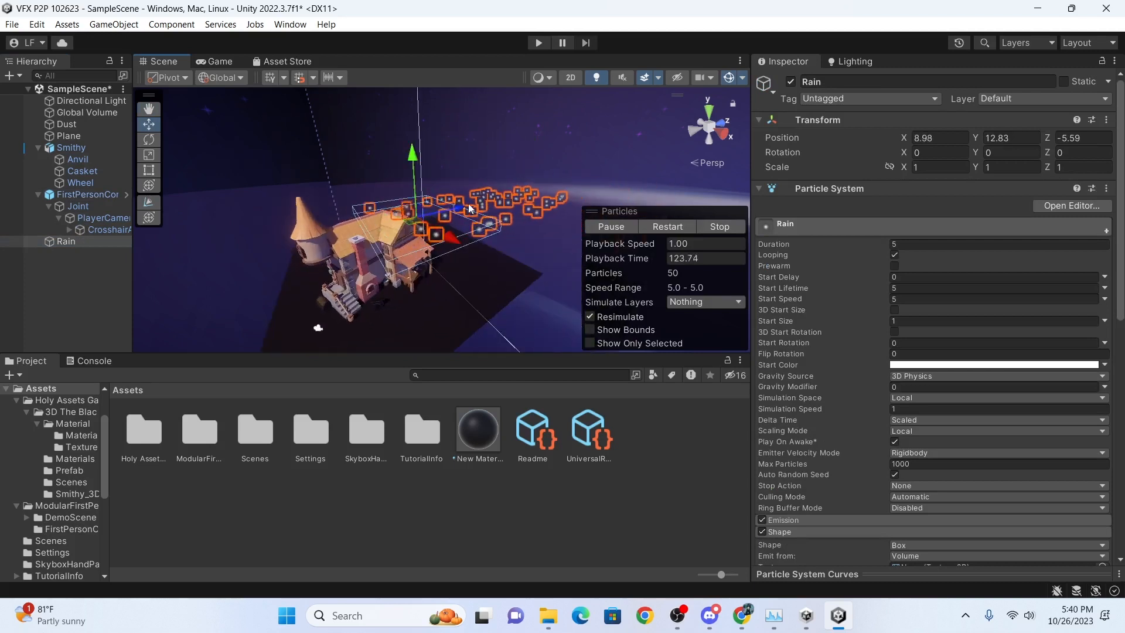
pyautogui.click(422, 224)
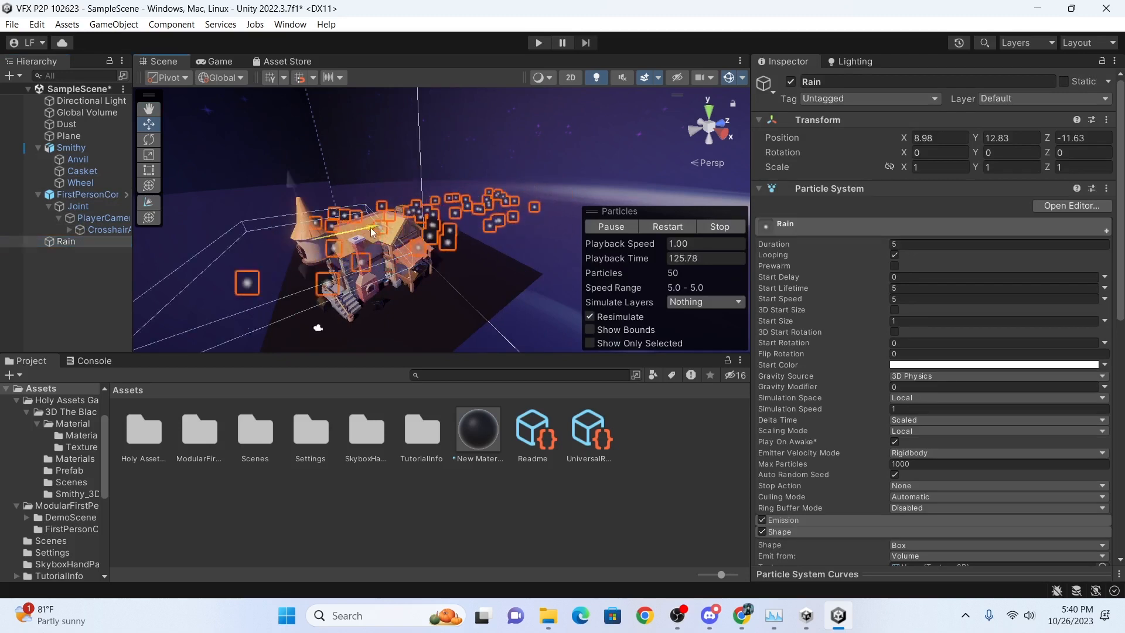
pyautogui.moveTo(393, 231); pyautogui.dragTo(401, 229)
pyautogui.moveTo(387, 258); pyautogui.dragTo(497, 246, button='middle')
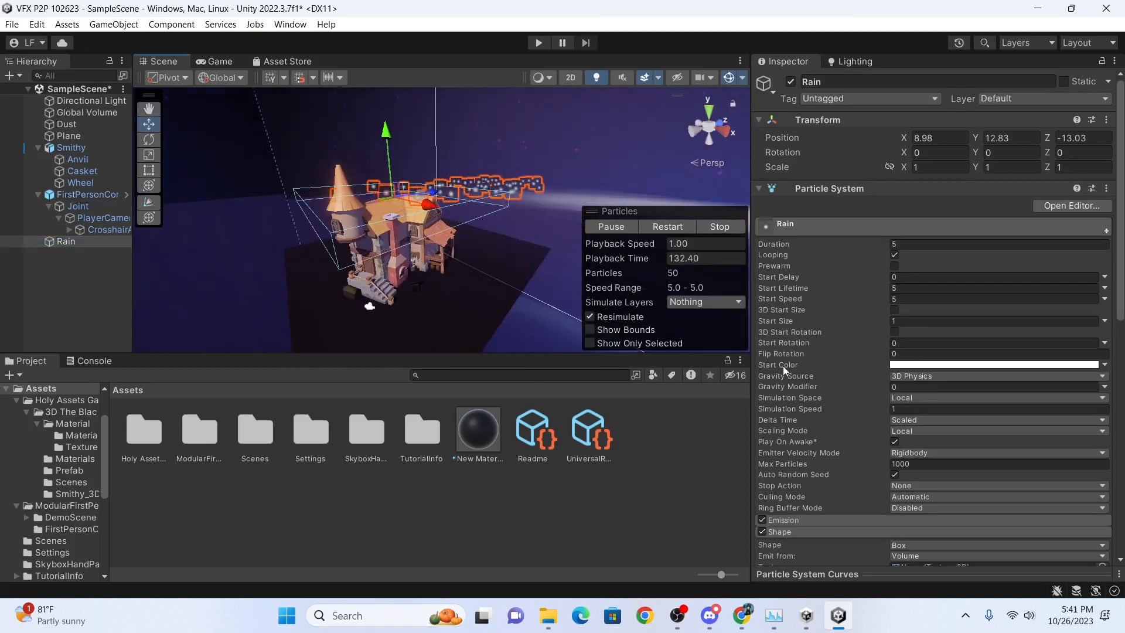
# Enable Velocity over Lifetime for Rain and set its Linear velocity mode to Random Between Two Constants.
pyautogui.click(722, 514)
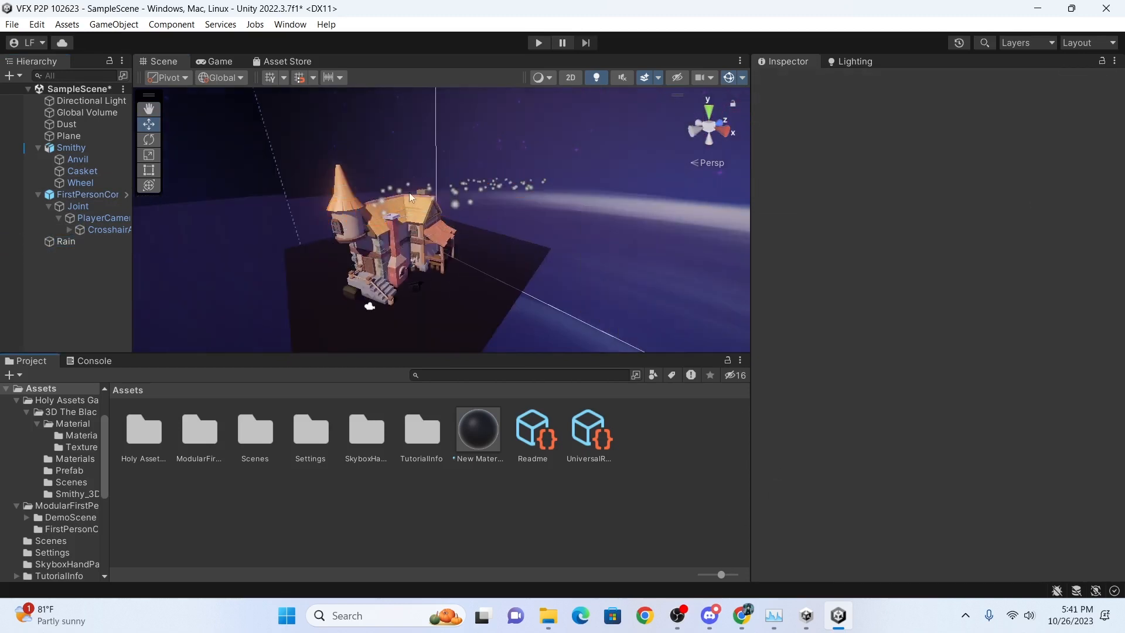
pyautogui.click(44, 244)
pyautogui.scroll(-2, 805, 341)
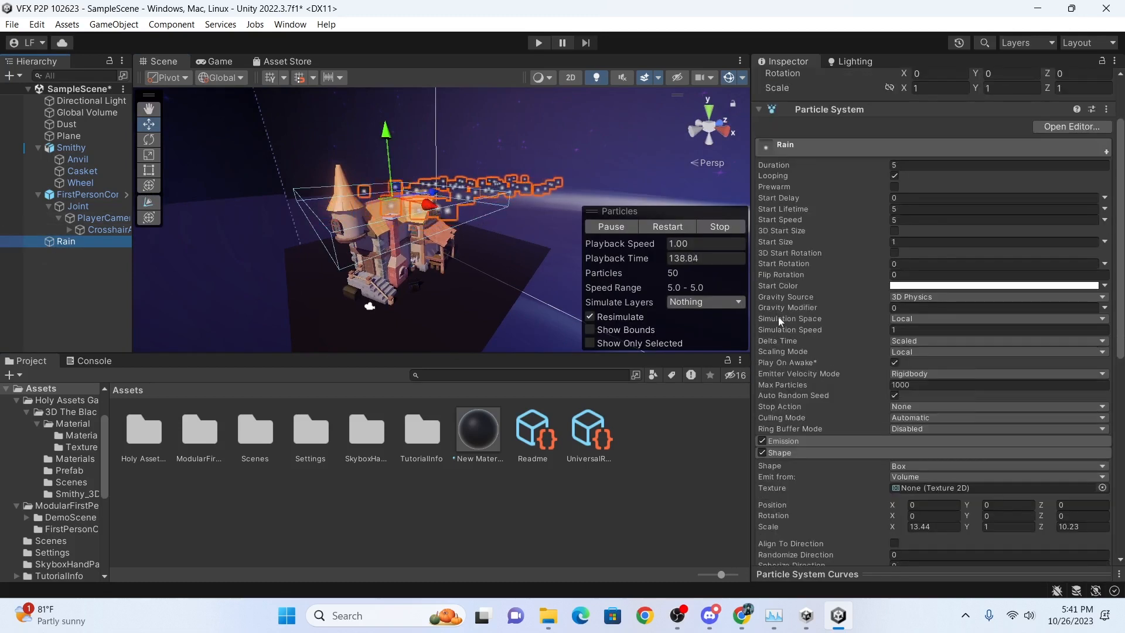
pyautogui.scroll(-8, 788, 360)
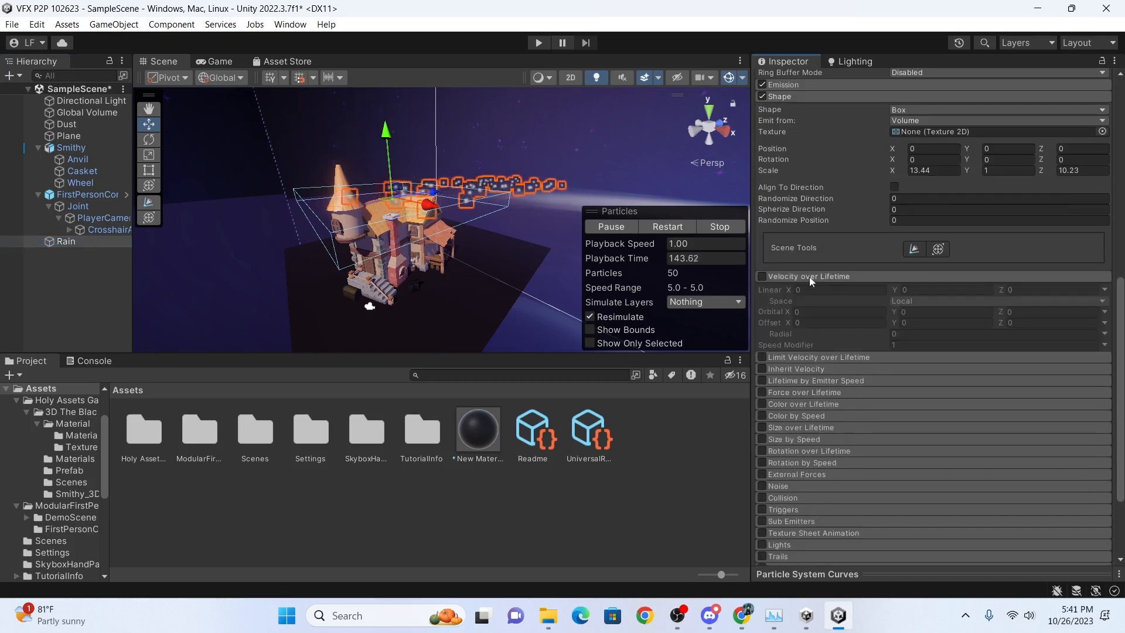
pyautogui.click(762, 277)
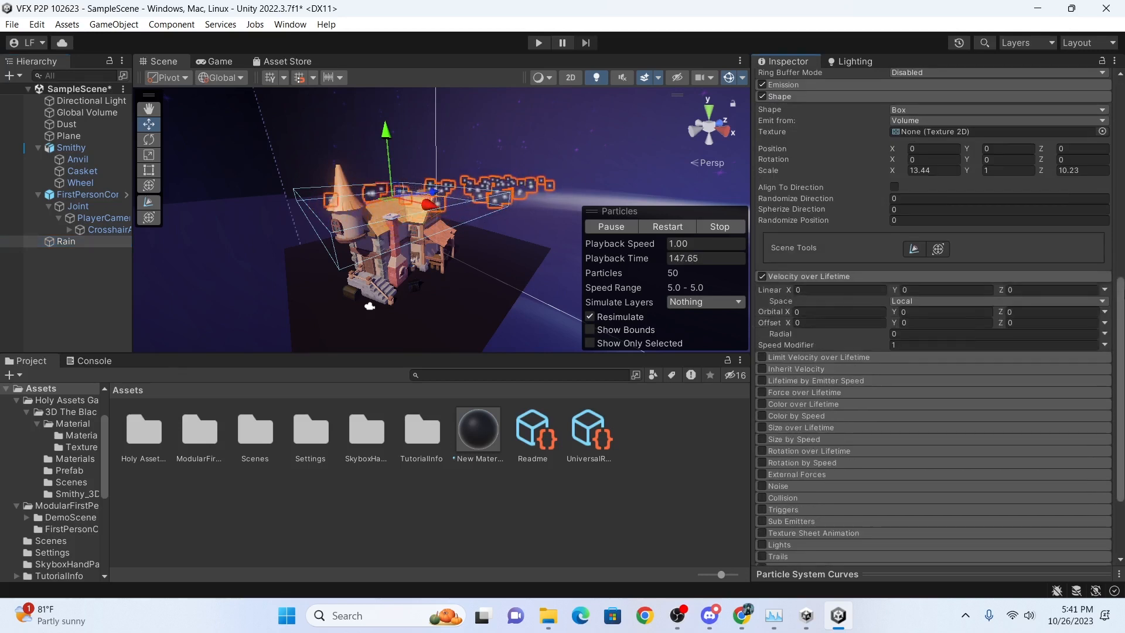
pyautogui.click(1104, 289)
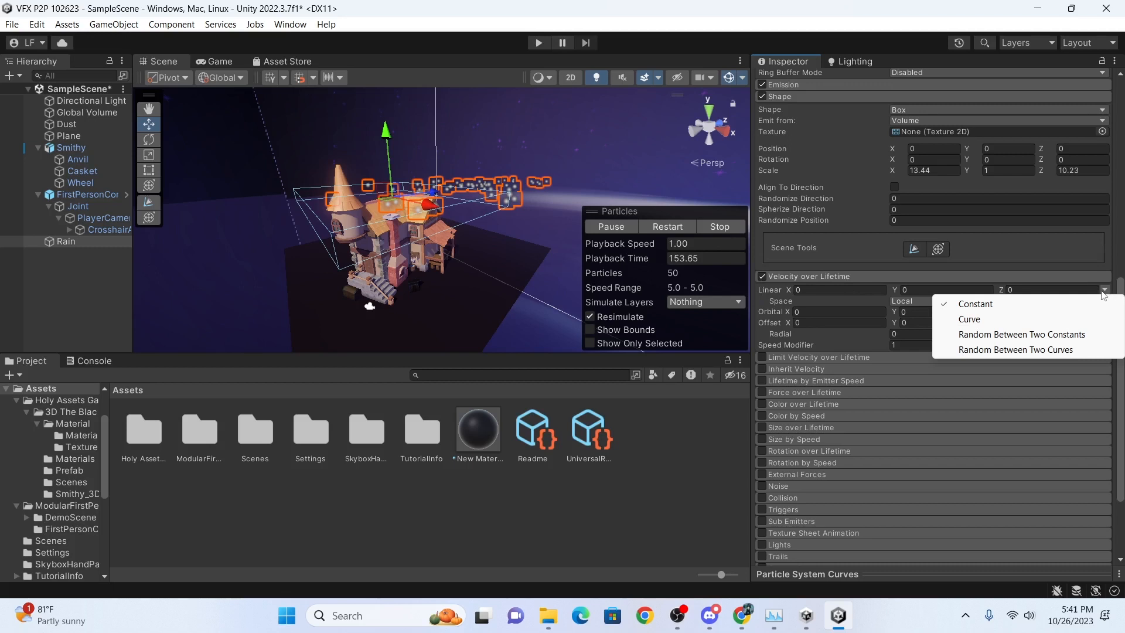
pyautogui.click(1018, 342)
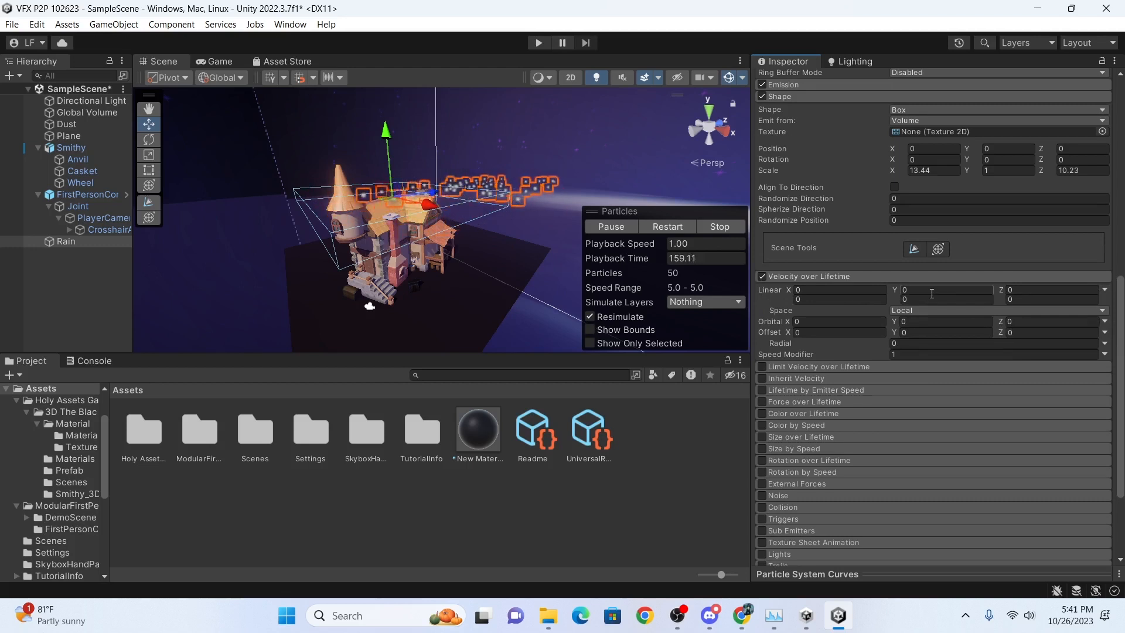
# Set Rain's Linear Y velocity range to -25 and -35 so the particles fall downwards.
pyautogui.click(951, 290)
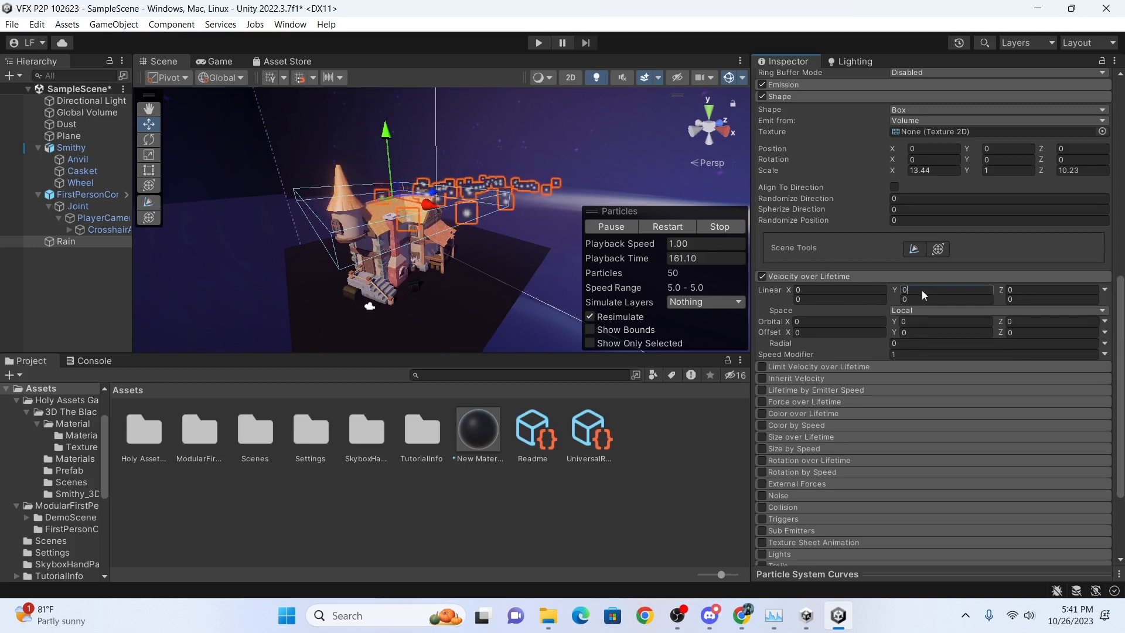
pyautogui.write('-25')
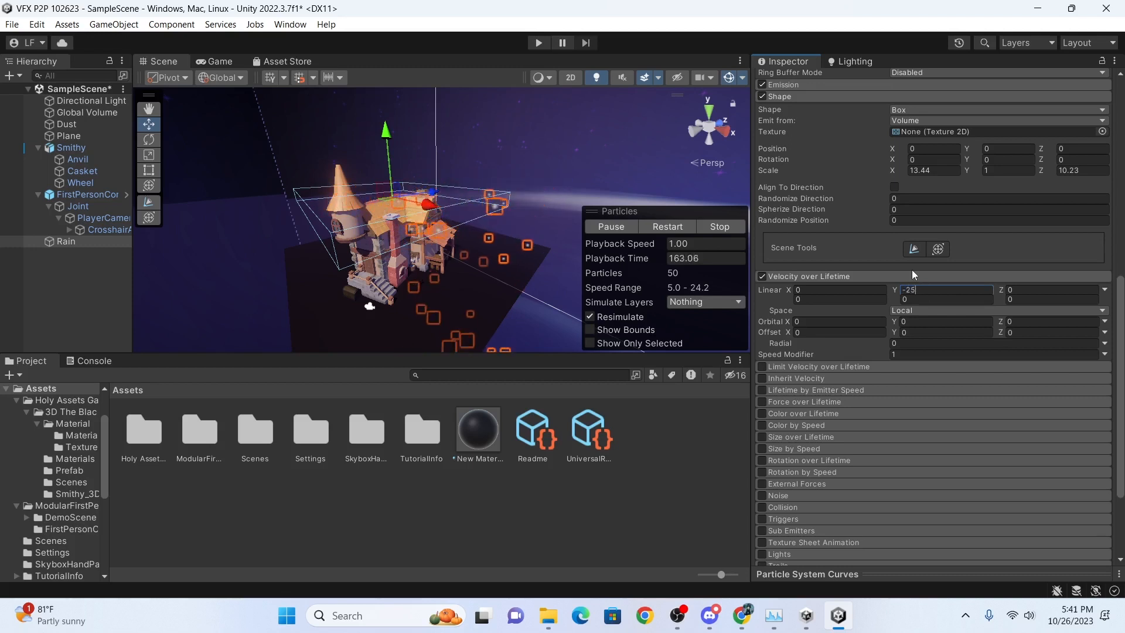
pyautogui.click(940, 299)
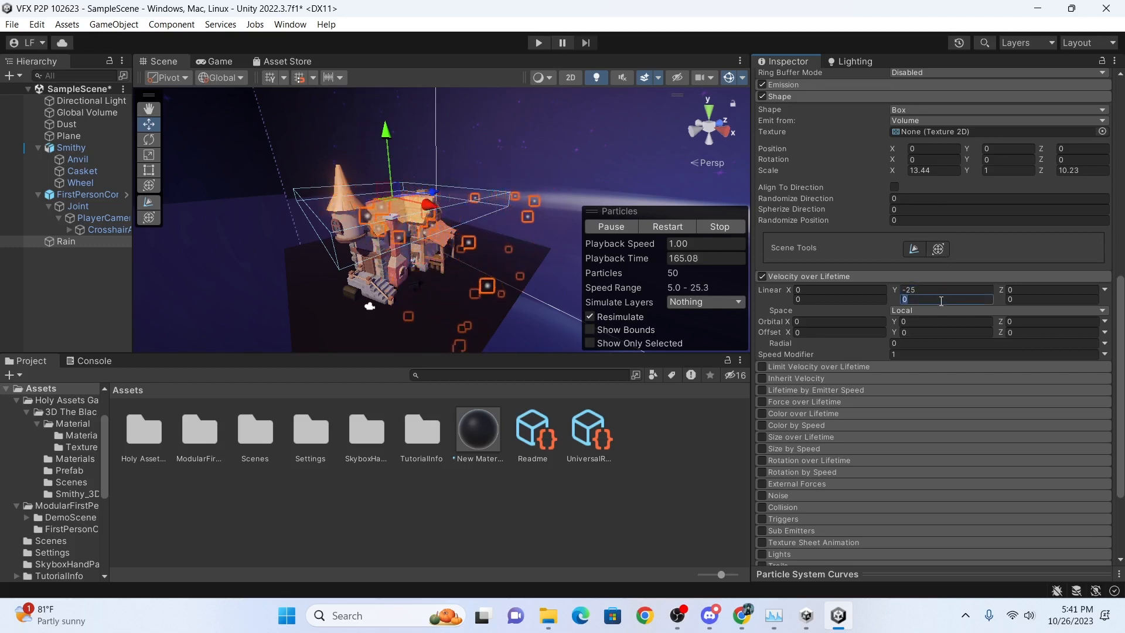
pyautogui.write('-35')
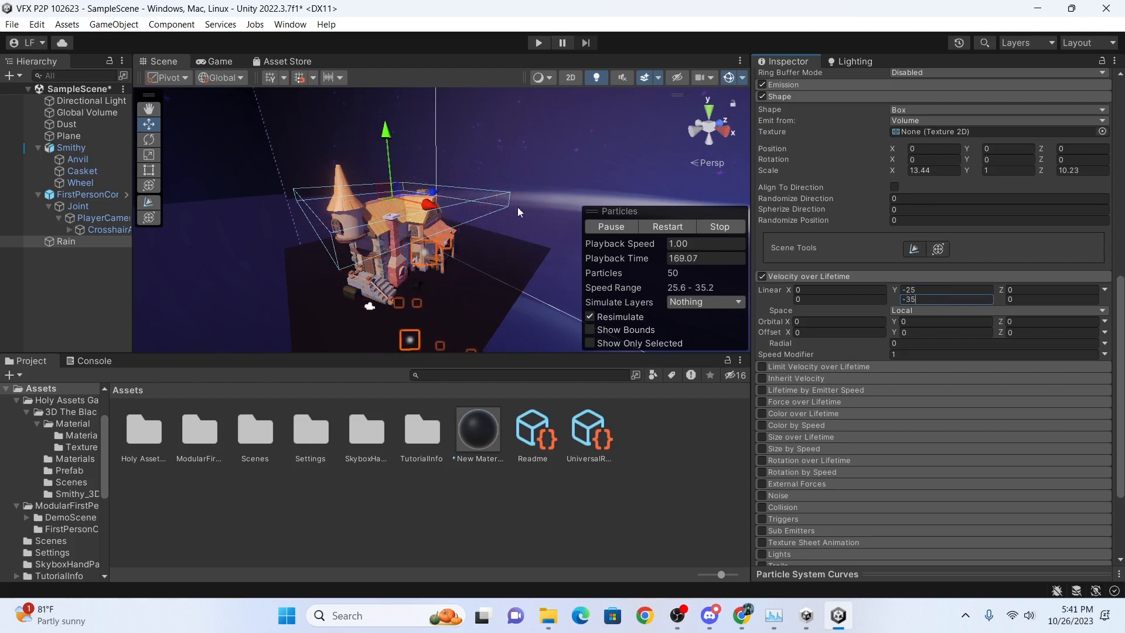
# Raise the Rain emitter higher above the house, to about Y 17.15.
pyautogui.scroll(-3, 518, 212)
pyautogui.moveTo(404, 141); pyautogui.dragTo(396, 89)
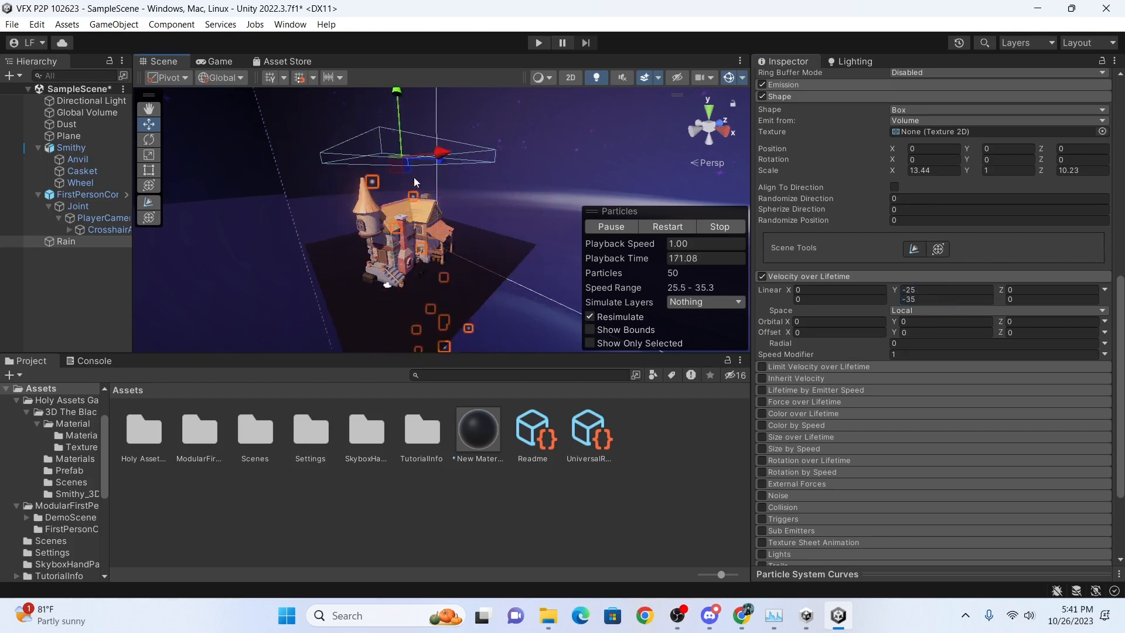
pyautogui.scroll(5, 985, 414)
# Expand Rain's Renderer settings and set the Render Mode to Stretched Billboard.
pyautogui.scroll(4, 366, 210)
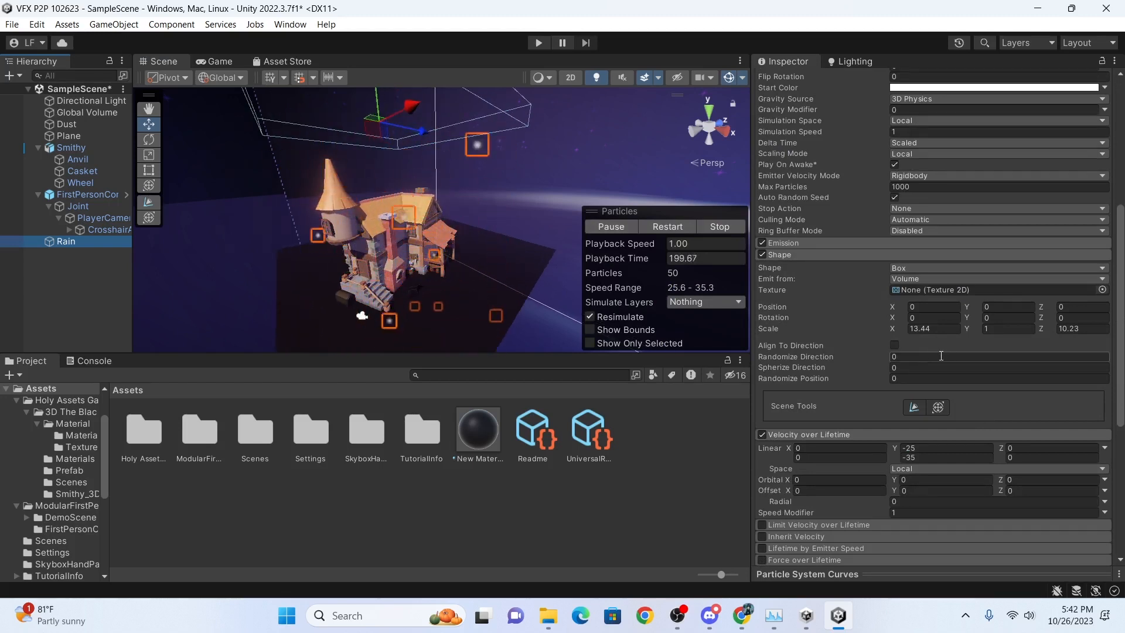
pyautogui.scroll(-5, 928, 353)
pyautogui.click(783, 465)
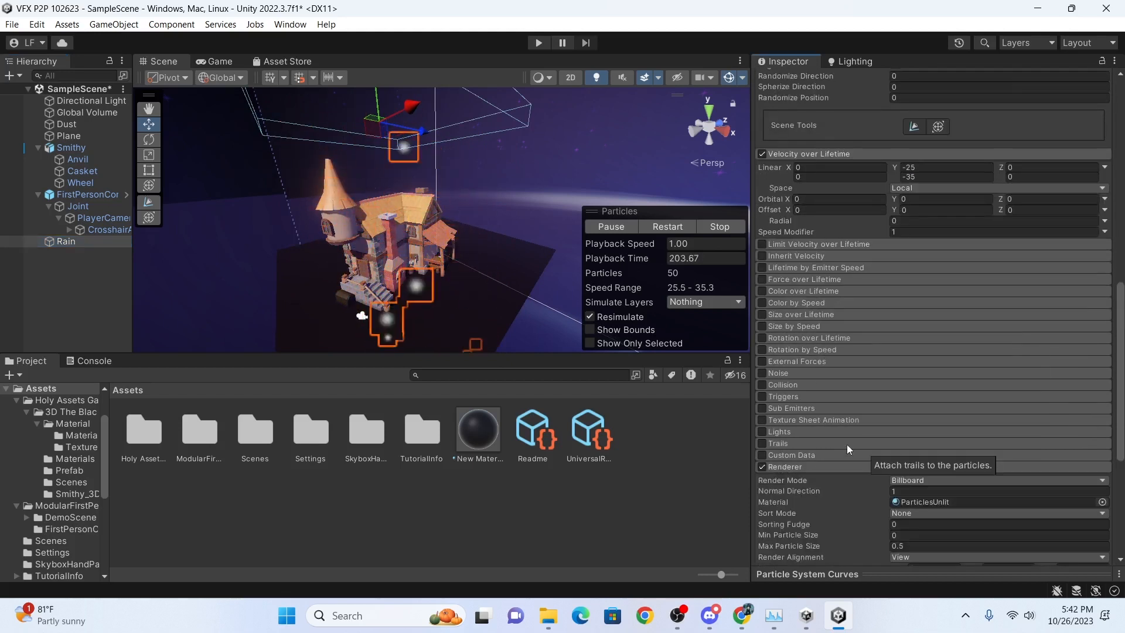
pyautogui.scroll(-4, 846, 444)
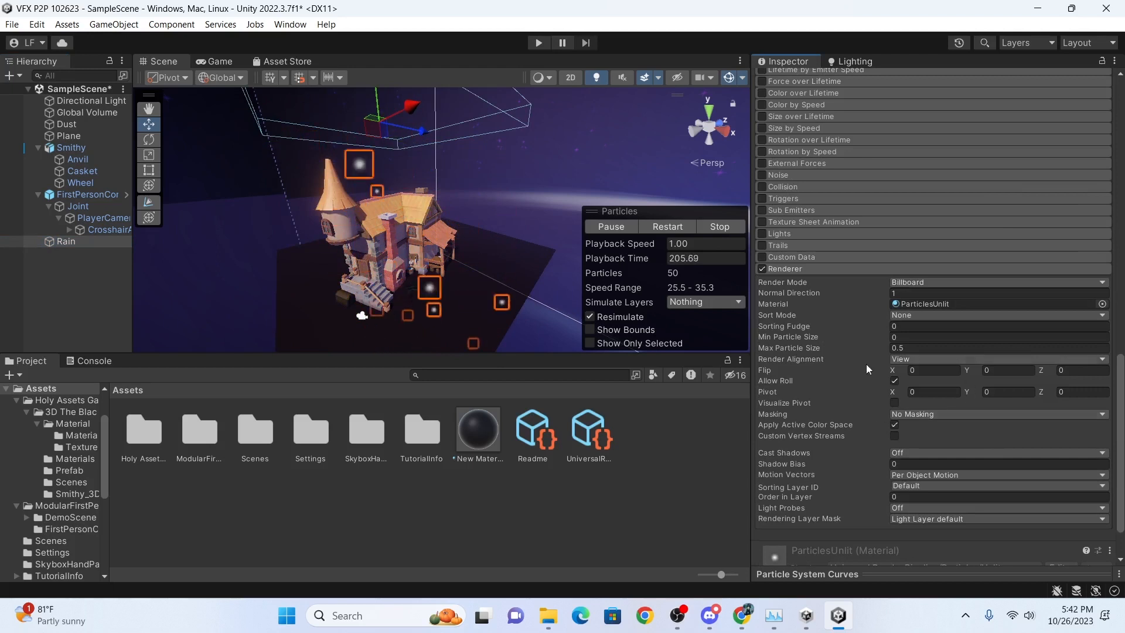
pyautogui.click(968, 283)
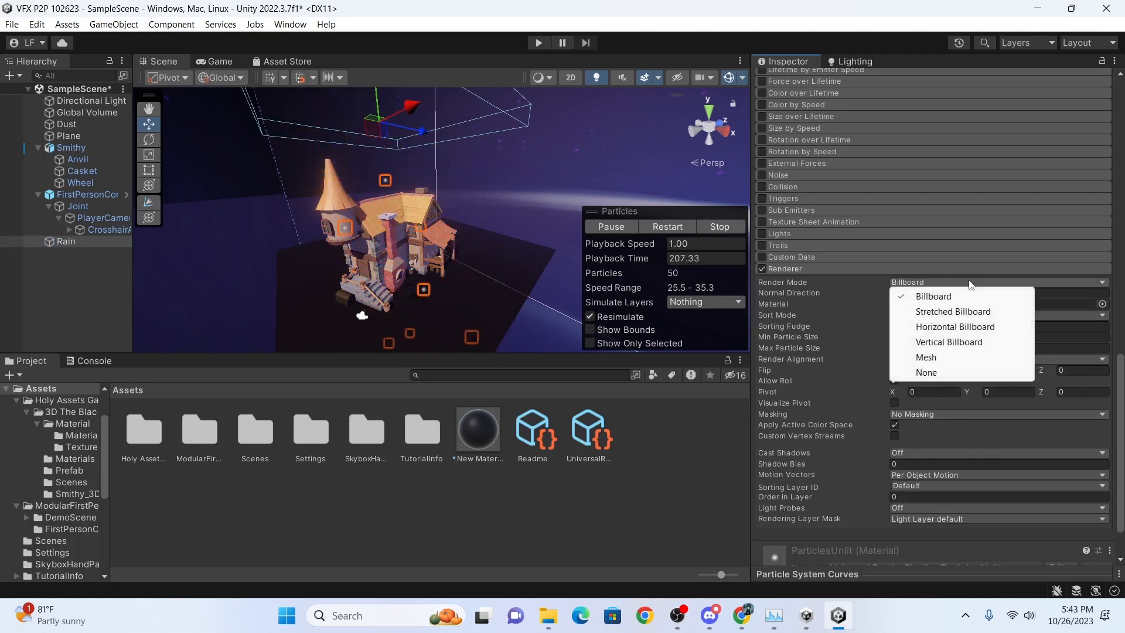
pyautogui.click(967, 311)
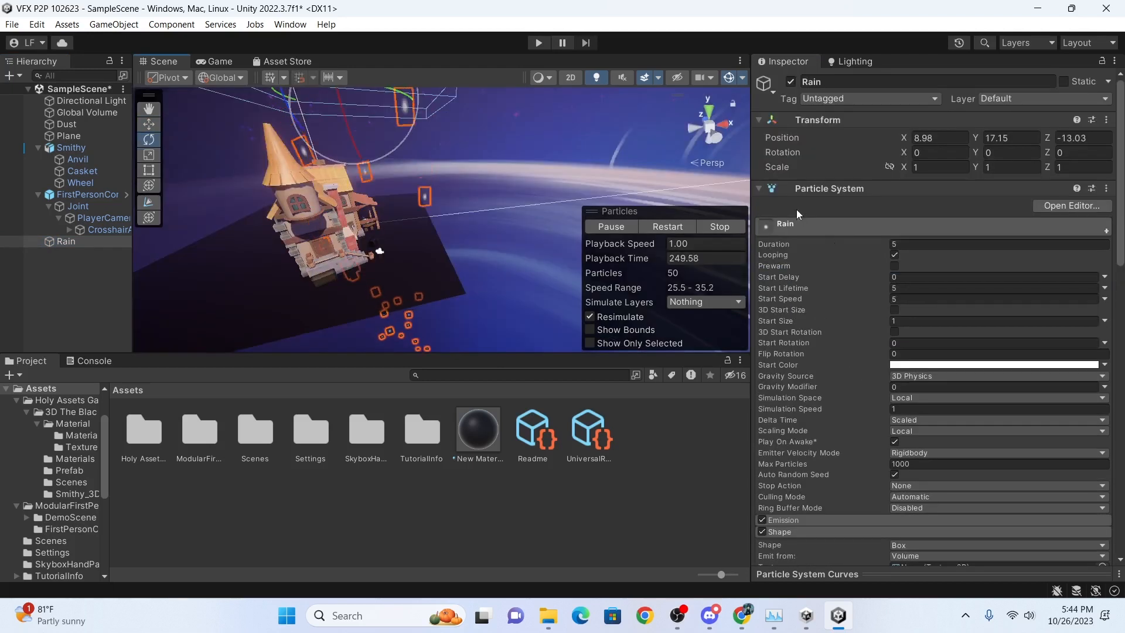
# Examine the stretched rain particles beside the house and enable 3D Start Size for them.
pyautogui.keyDown('alt'); pyautogui.moveTo(390, 150); pyautogui.dragTo(423, 185); pyautogui.keyUp('alt')
pyautogui.click(825, 226)
pyautogui.click(825, 227)
pyautogui.moveTo(560, 244); pyautogui.dragTo(465, 210, button='middle')
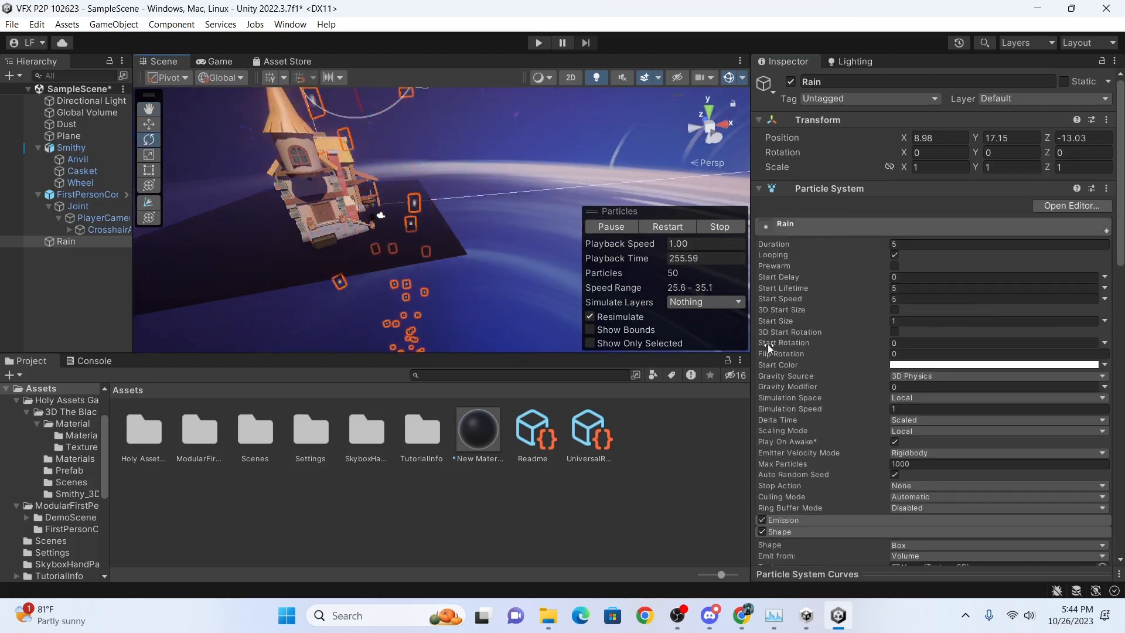
pyautogui.click(893, 310)
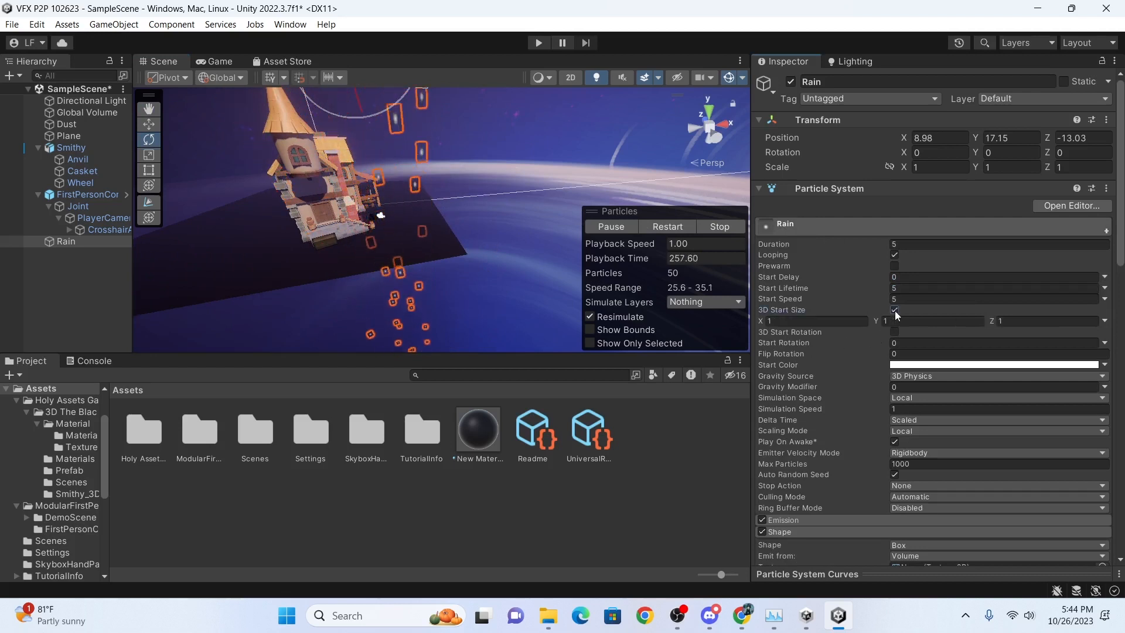
# Set Rain's 3D Start Size to Random Between Two Constants with X 0.1, Y 1 to 2 and Z 0.1.
pyautogui.click(1104, 321)
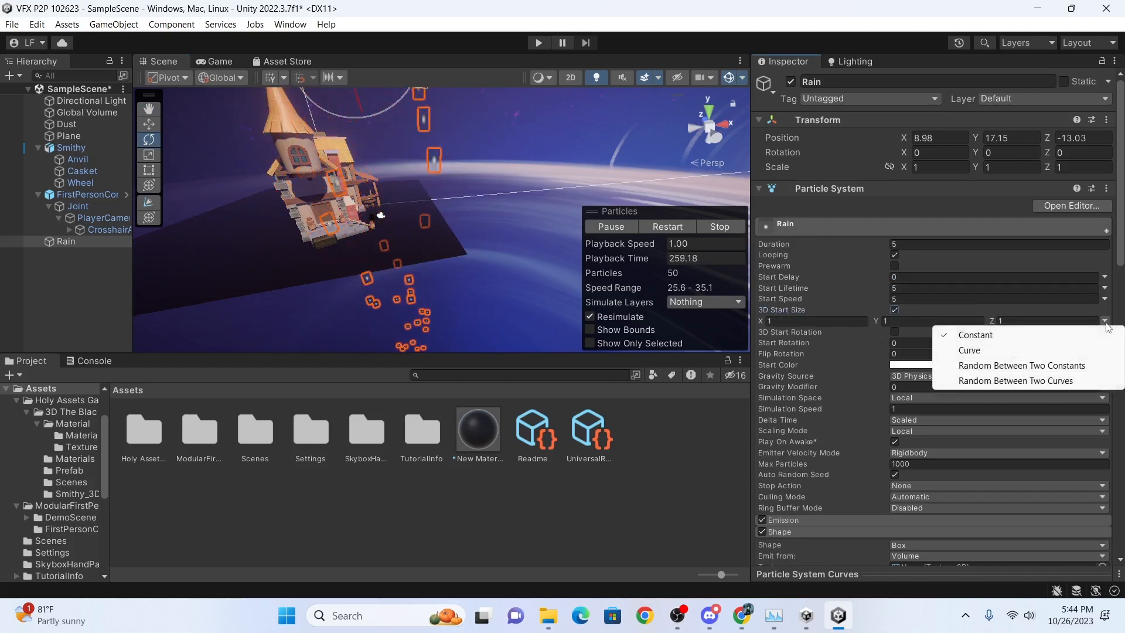
pyautogui.click(1041, 366)
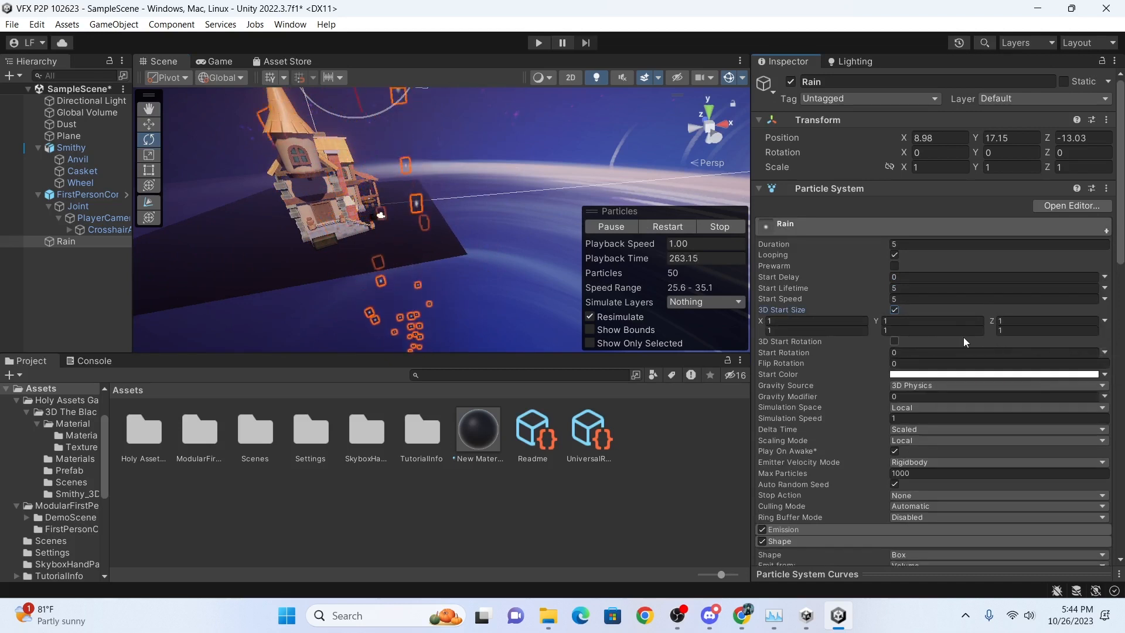
pyautogui.click(832, 321)
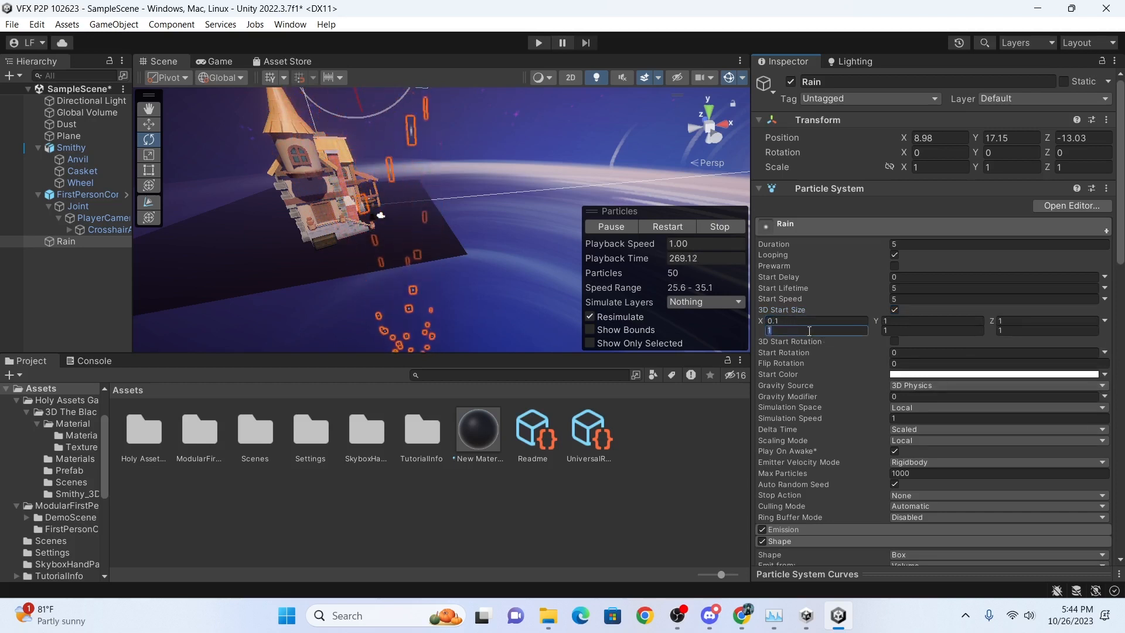
pyautogui.press('Return')
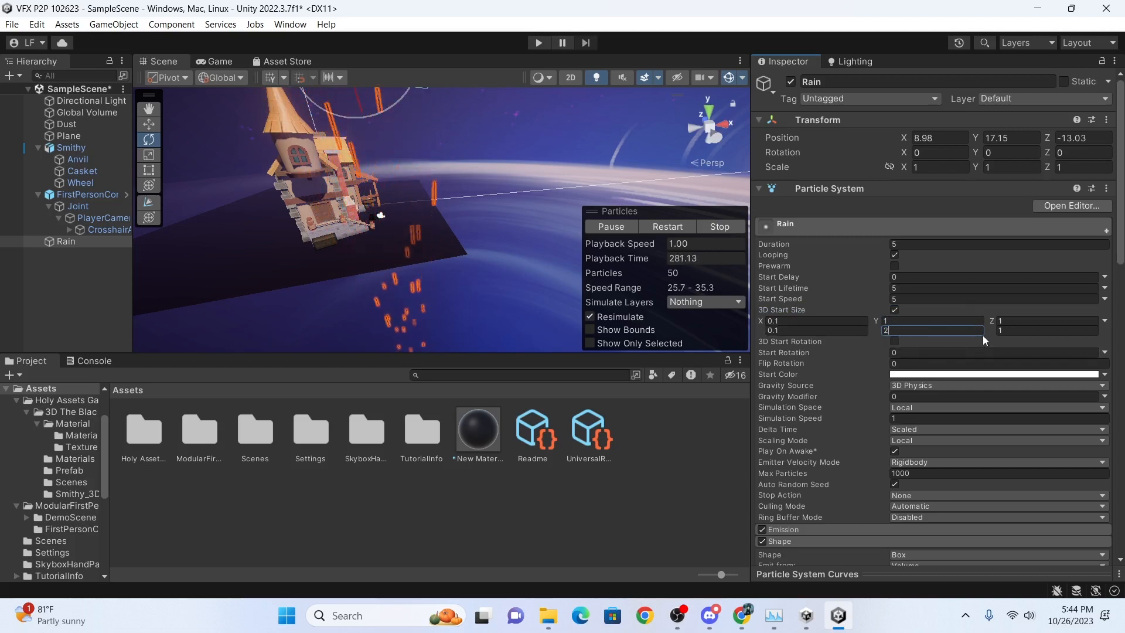
pyautogui.click(1006, 320)
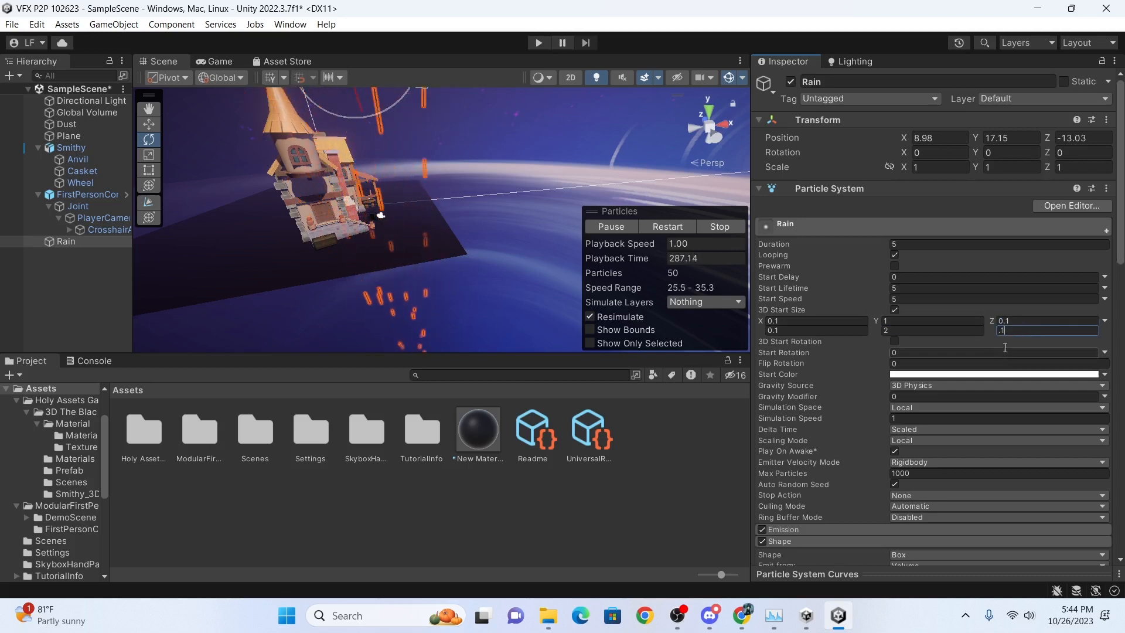
# Enable 3D Start Rotation for Rain and set its Start Speed to 0 and Start Lifetime to 2.
pyautogui.click(894, 341)
pyautogui.moveTo(451, 234)
pyautogui.mouseDown(button='right')
pyautogui.moveTo(424, 239)
pyautogui.moveTo(431, 293)
pyautogui.moveTo(421, 259)
pyautogui.moveTo(483, 188)
pyautogui.moveTo(477, 179)
pyautogui.moveTo(408, 199)
pyautogui.moveTo(453, 212)
pyautogui.mouseUp(button='right')
pyautogui.moveTo(425, 222); pyautogui.dragTo(468, 212, button='middle')
pyautogui.moveTo(404, 214); pyautogui.dragTo(420, 196, button='right')
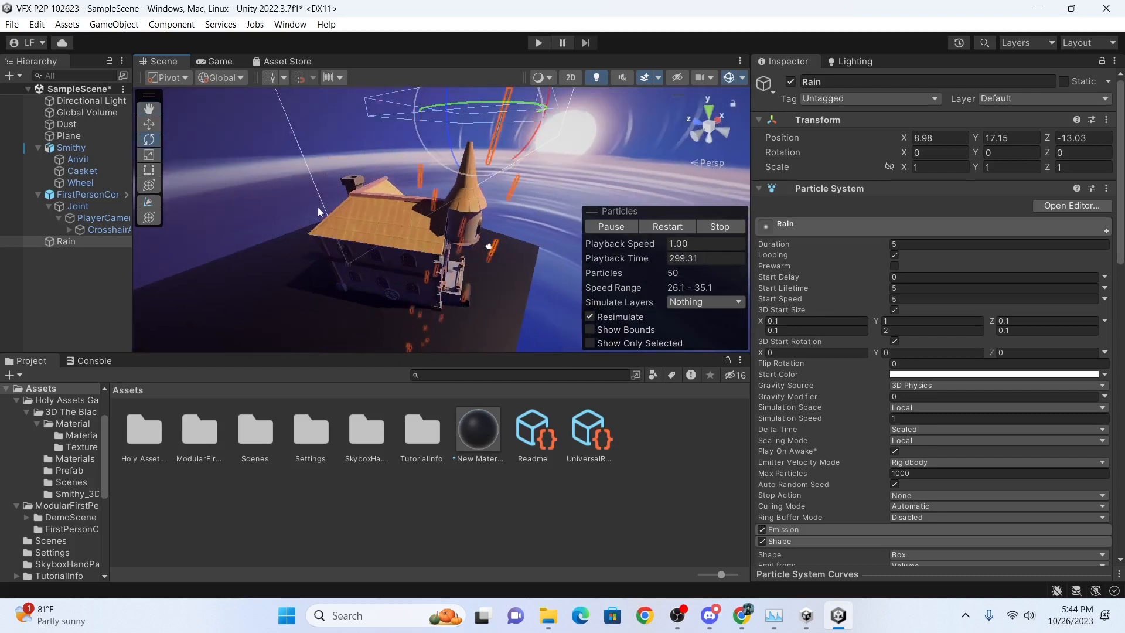
pyautogui.moveTo(419, 196); pyautogui.dragTo(484, 252, button='middle')
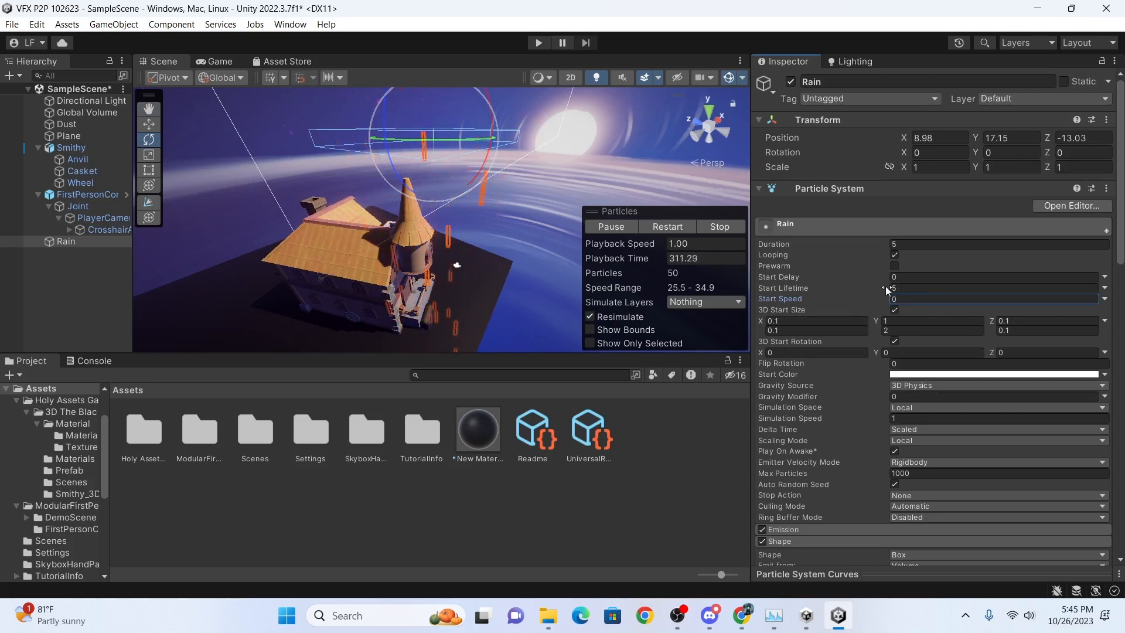
pyautogui.click(910, 290)
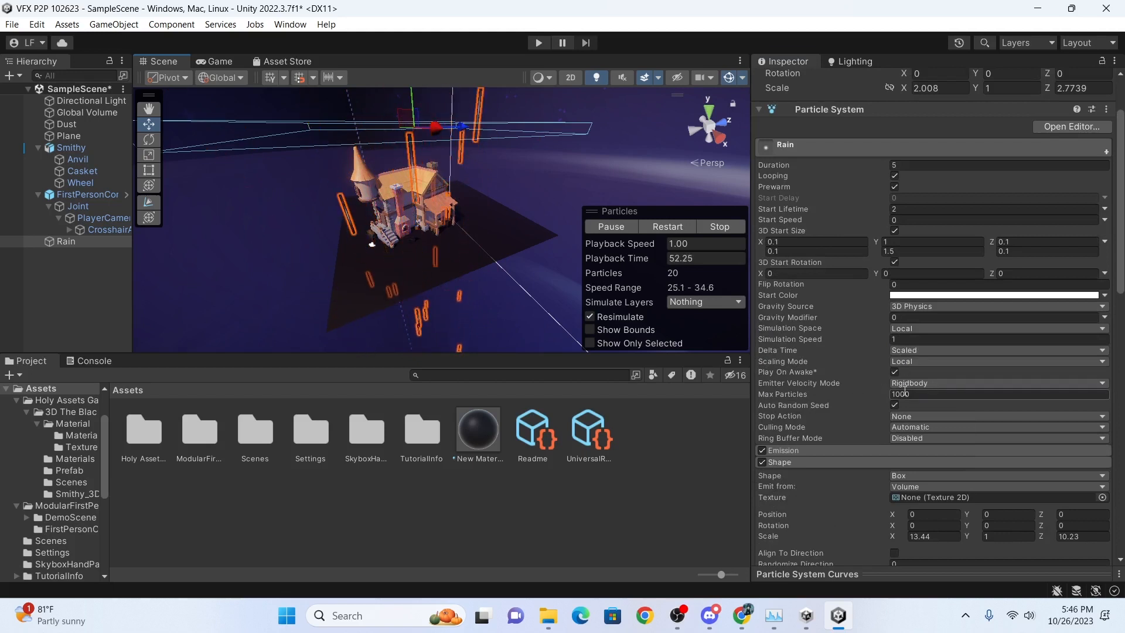
# Set Rain's Max Particles to 2000 and its emission Rate over Time to 200.
pyautogui.write('2000')
pyautogui.press('Tab')
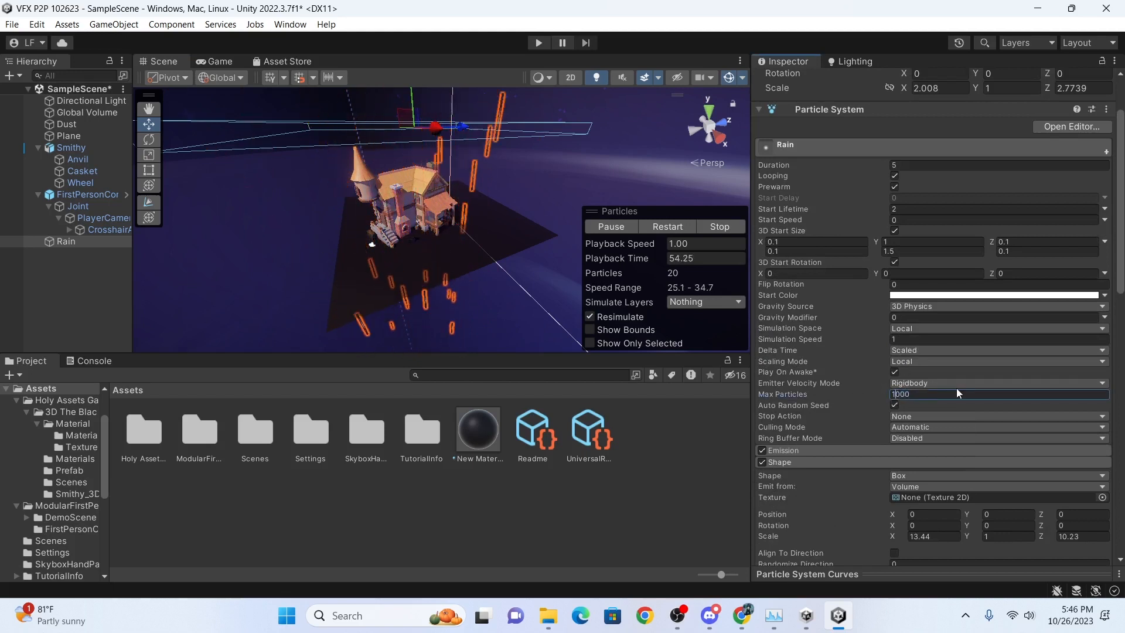
pyautogui.scroll(-5, 897, 404)
pyautogui.click(803, 292)
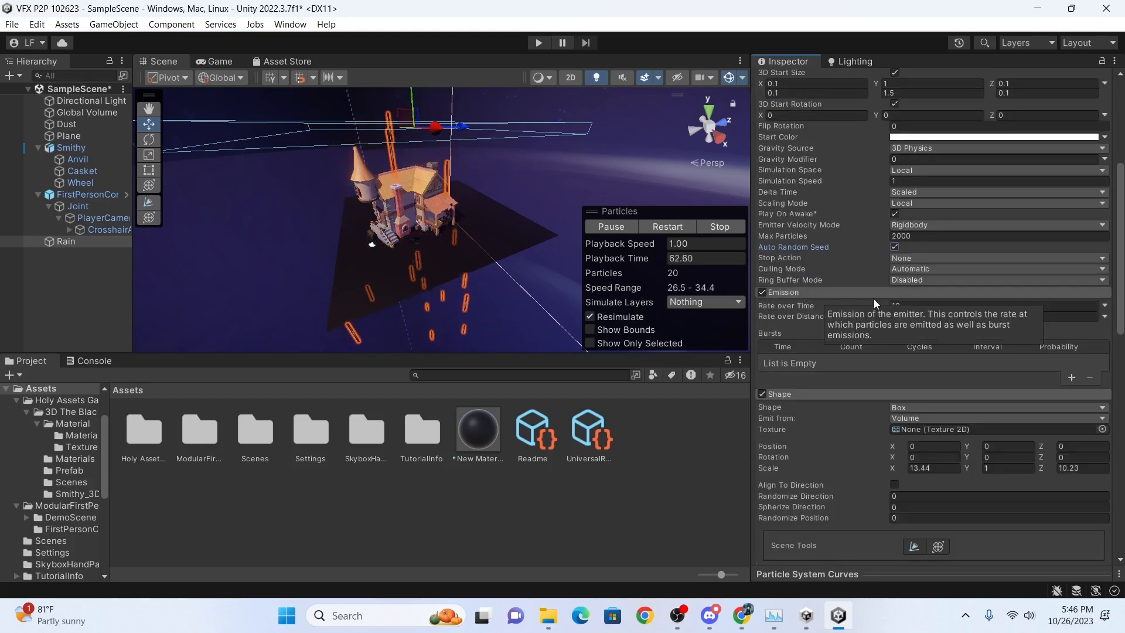
pyautogui.click(925, 308)
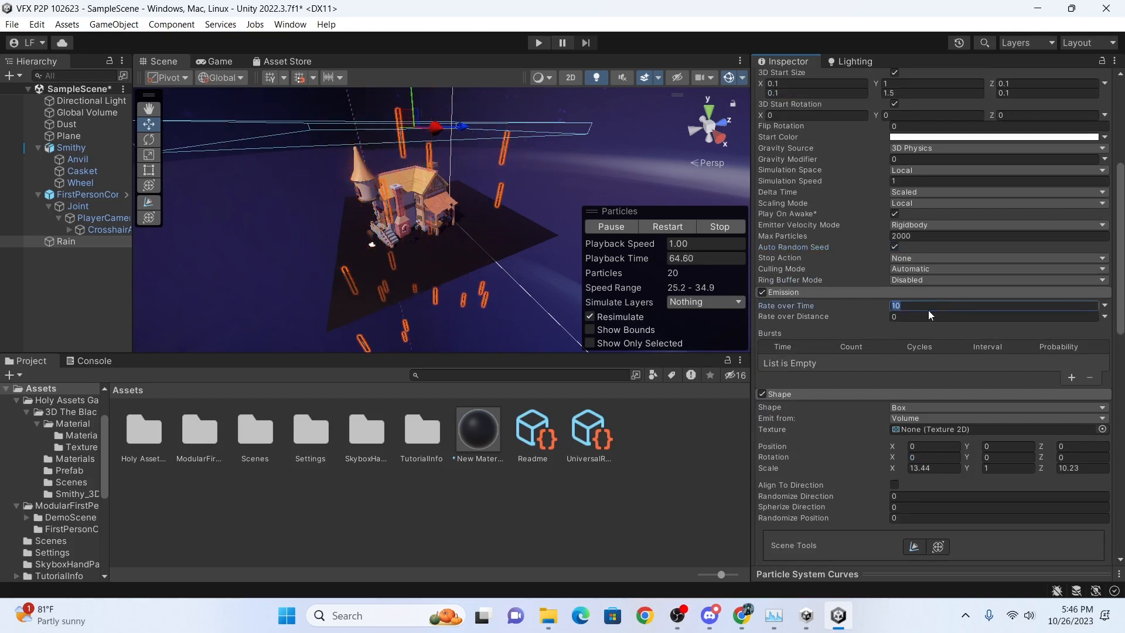
pyautogui.write('200')
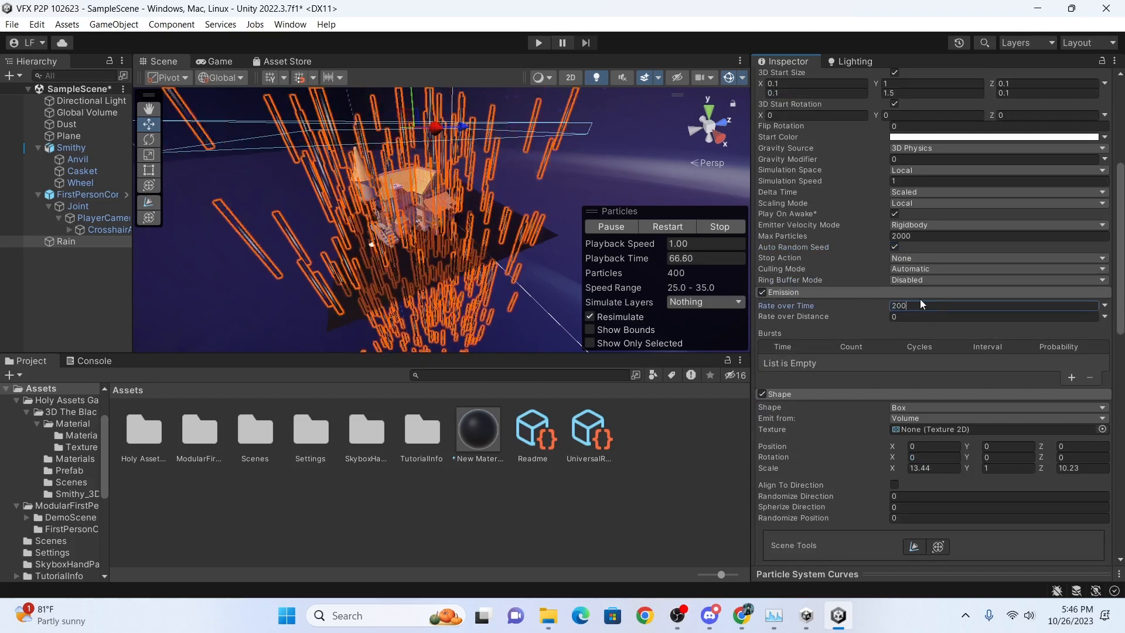
# Play-test the scene to check the denser rain around the house, and stop the game.
pyautogui.click(525, 252)
pyautogui.keyDown('alt'); pyautogui.moveTo(526, 252); pyautogui.dragTo(492, 221); pyautogui.keyUp('alt')
pyautogui.click(63, 241)
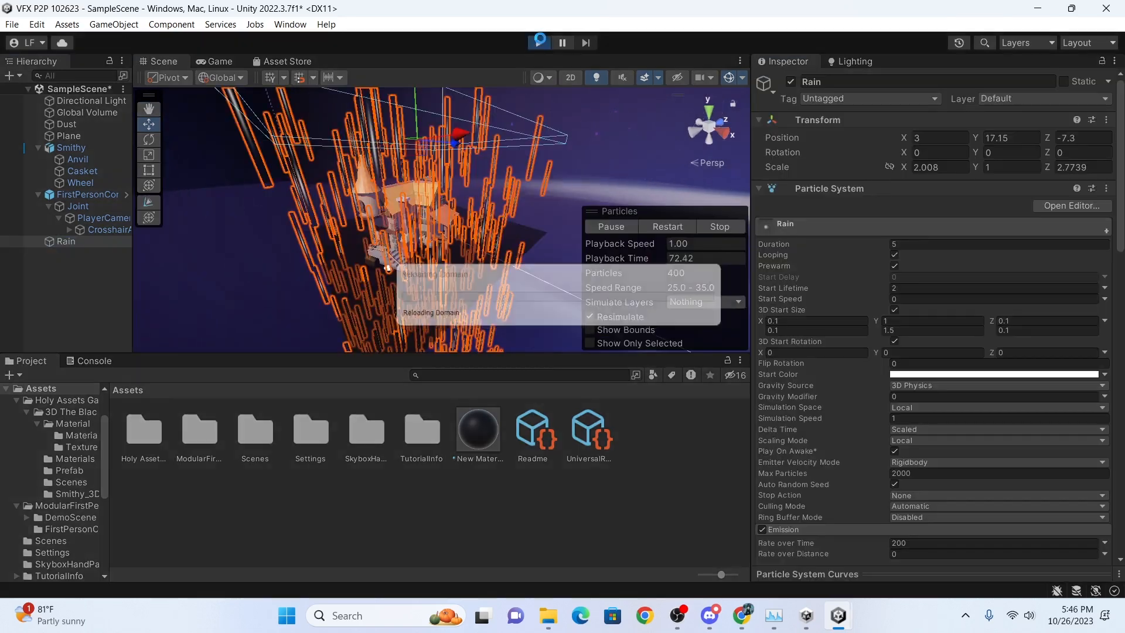
pyautogui.click(538, 43)
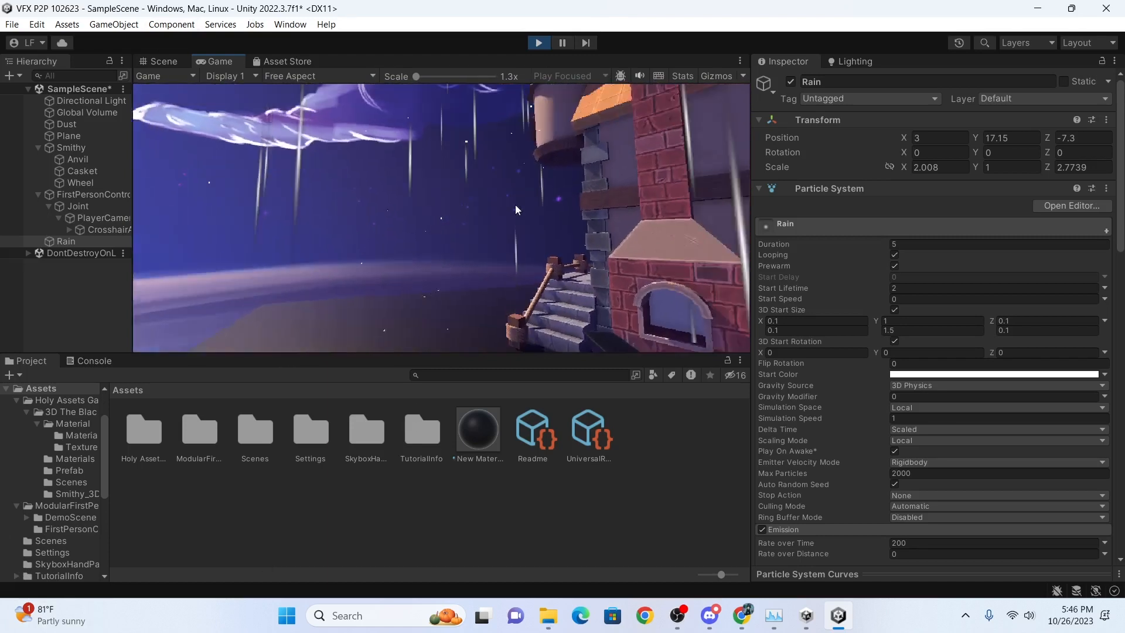
pyautogui.click(537, 42)
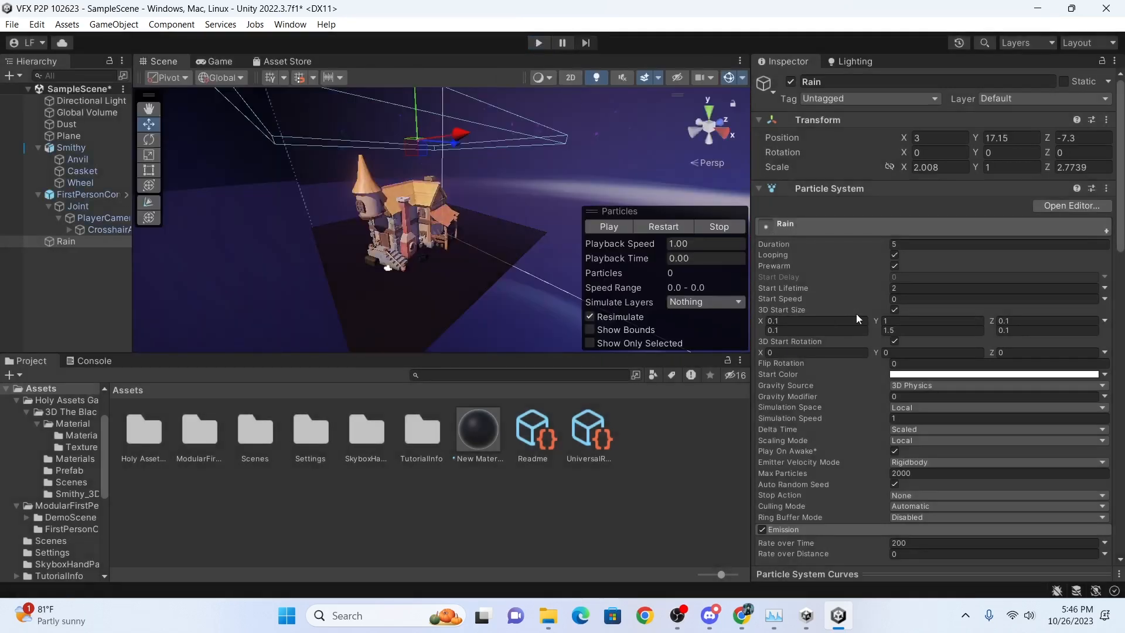
# Collapse Rain's Emission and Shape settings and enable Collision with its Type set to World.
pyautogui.scroll(-5, 856, 315)
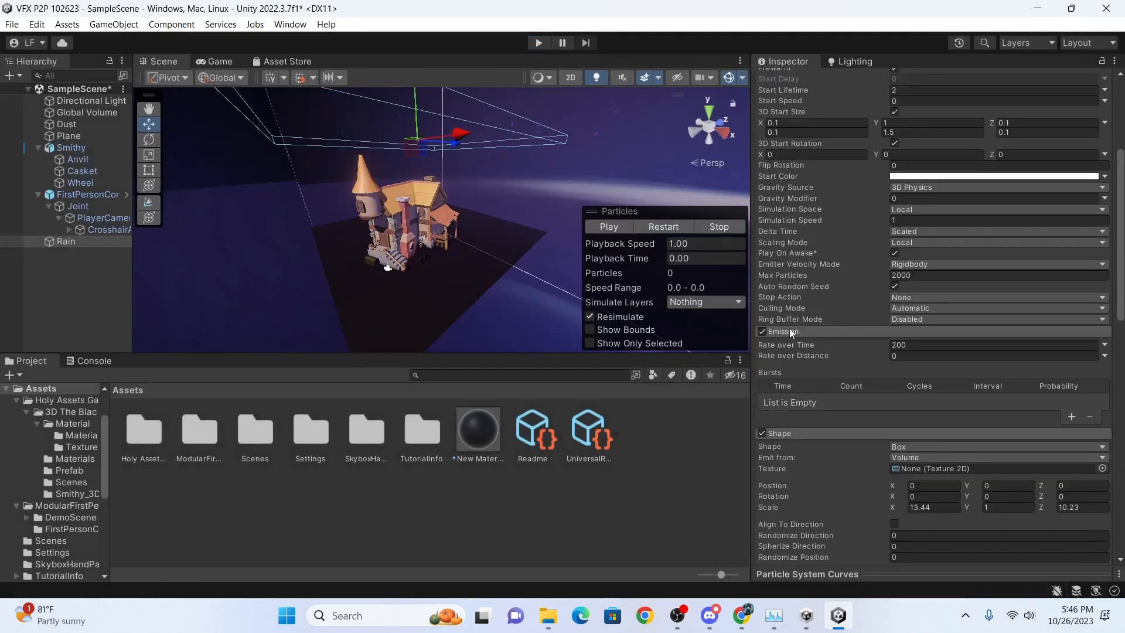
pyautogui.click(788, 330)
pyautogui.click(814, 341)
pyautogui.scroll(-5, 813, 354)
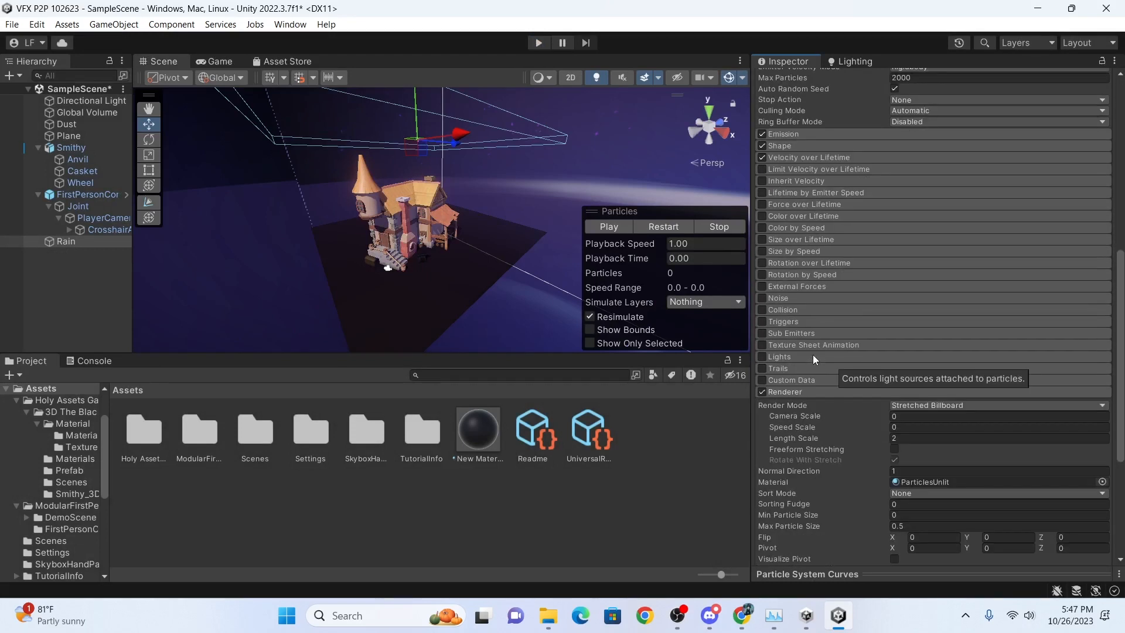
pyautogui.click(760, 311)
pyautogui.click(600, 226)
pyautogui.scroll(3, 918, 441)
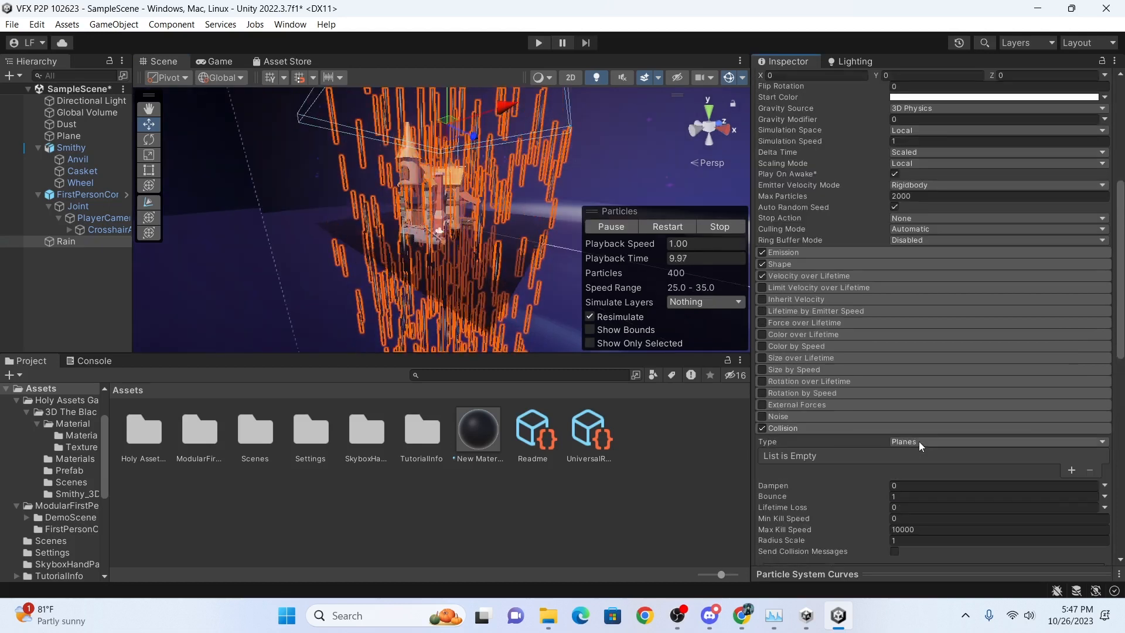
pyautogui.click(920, 441)
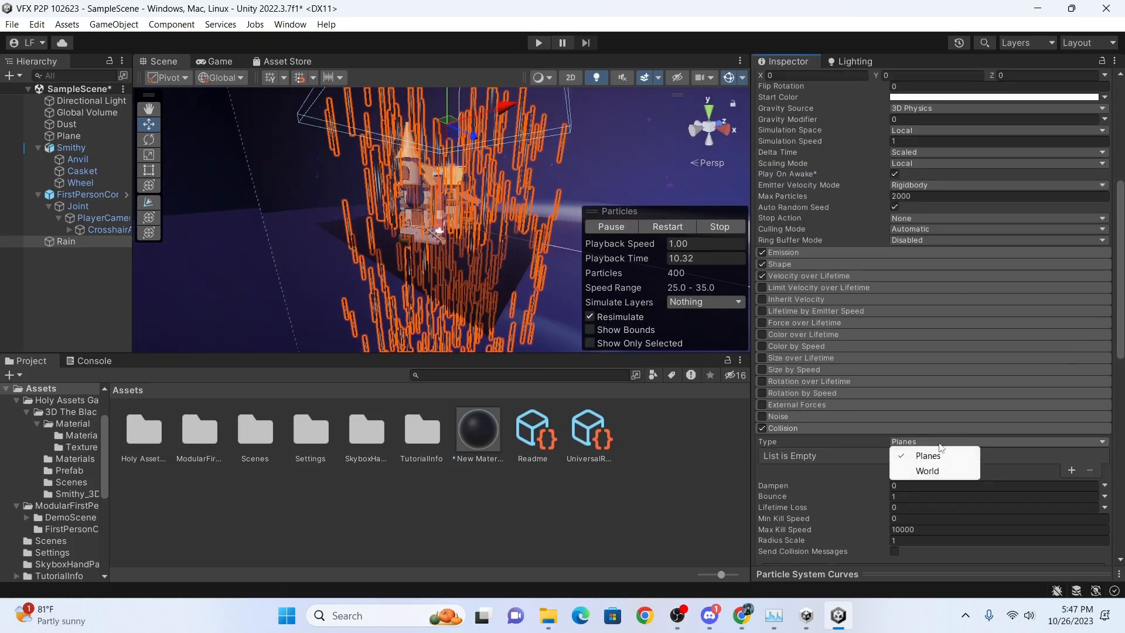
pyautogui.click(931, 473)
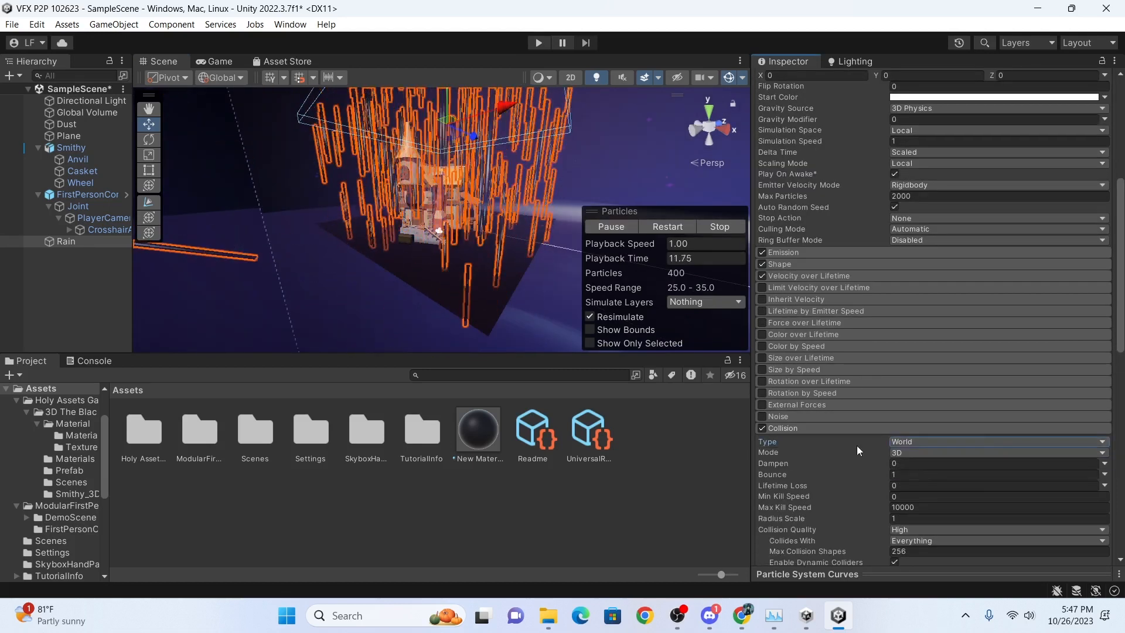
# Set Rain's collision Dampen to 1 and Bounce to 0.
pyautogui.scroll(-2, 892, 428)
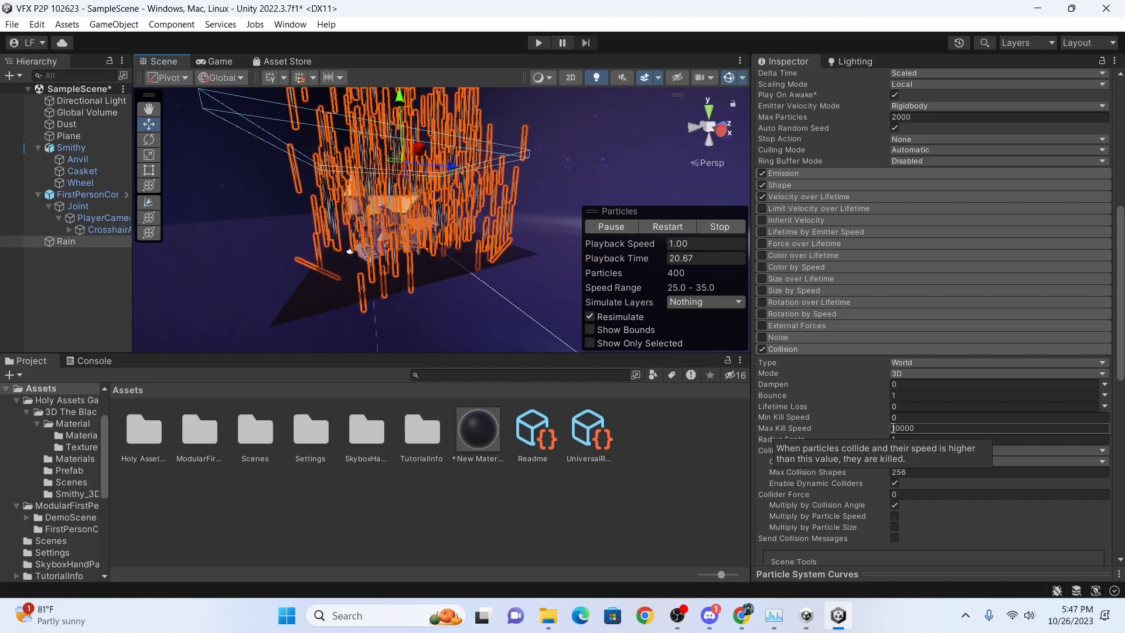
pyautogui.click(901, 385)
pyautogui.write('1')
pyautogui.scroll(3, 942, 372)
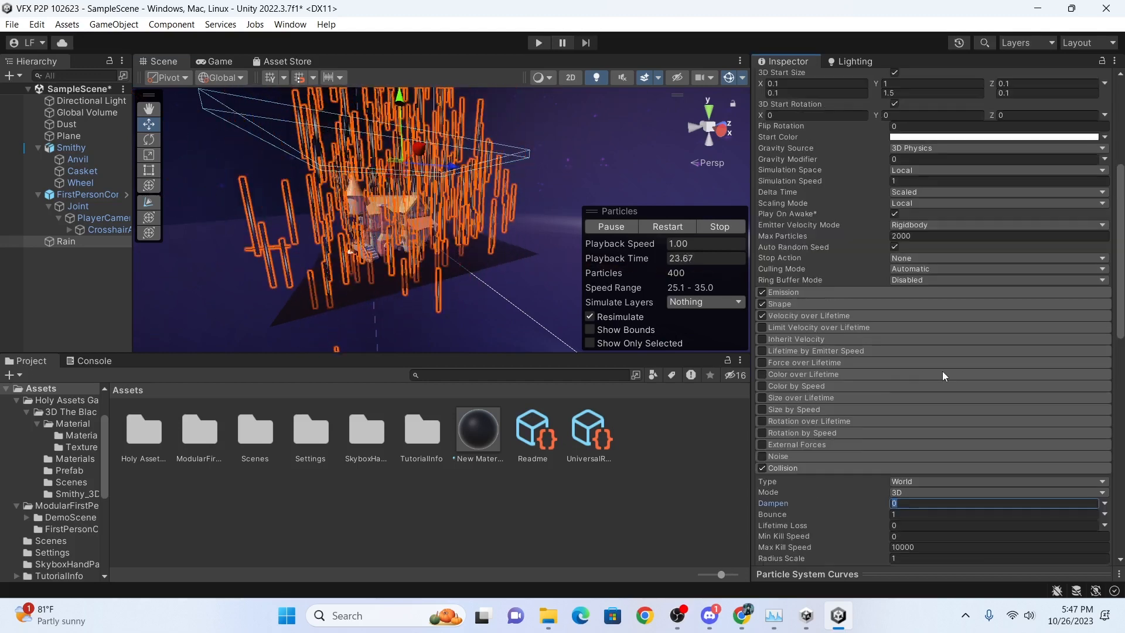
pyautogui.click(918, 511)
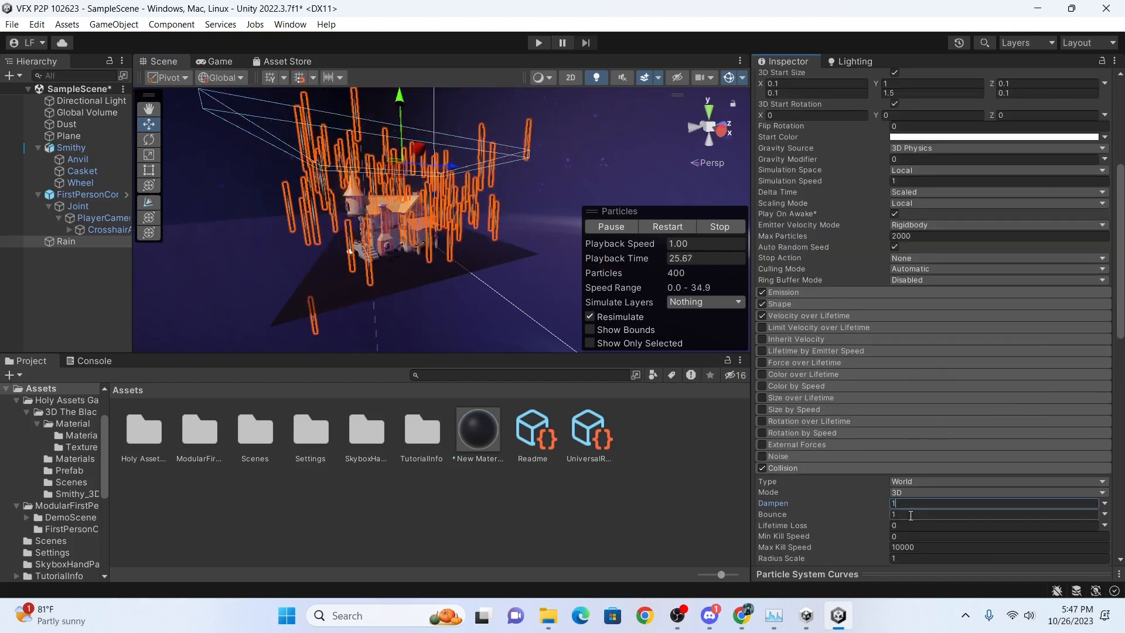
pyautogui.write('0')
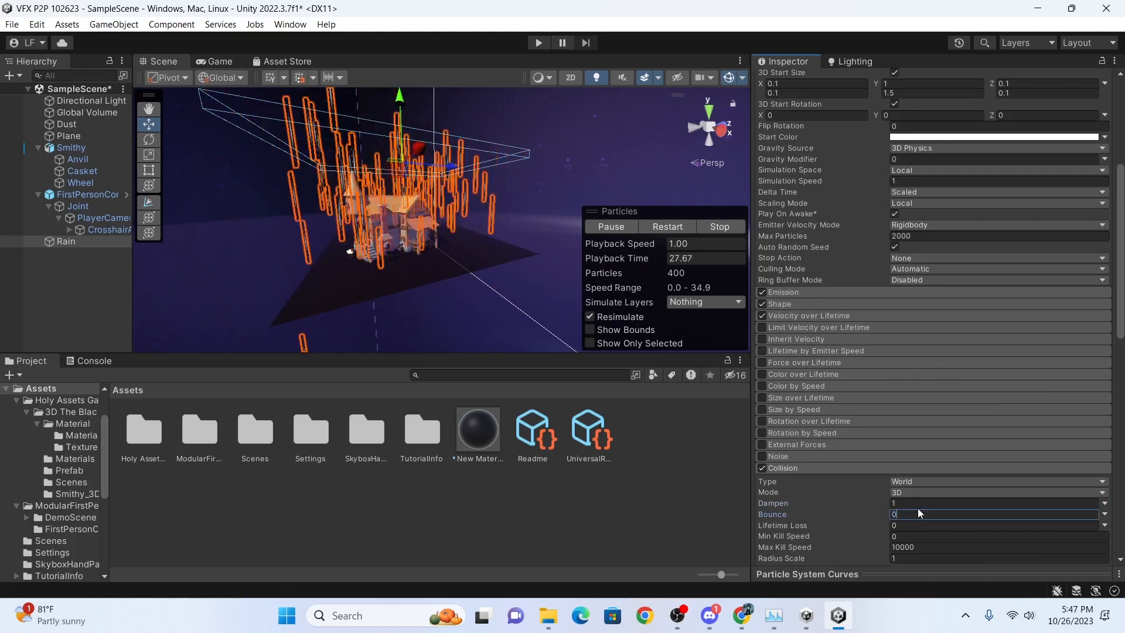
# Try a collision Bounce of 0.001 for Rain and check the drops near the ground with the emitter deselected.
pyautogui.scroll(5, 440, 205)
pyautogui.moveTo(444, 226); pyautogui.dragTo(441, 114, button='middle')
pyautogui.click(912, 514)
pyautogui.write('.001')
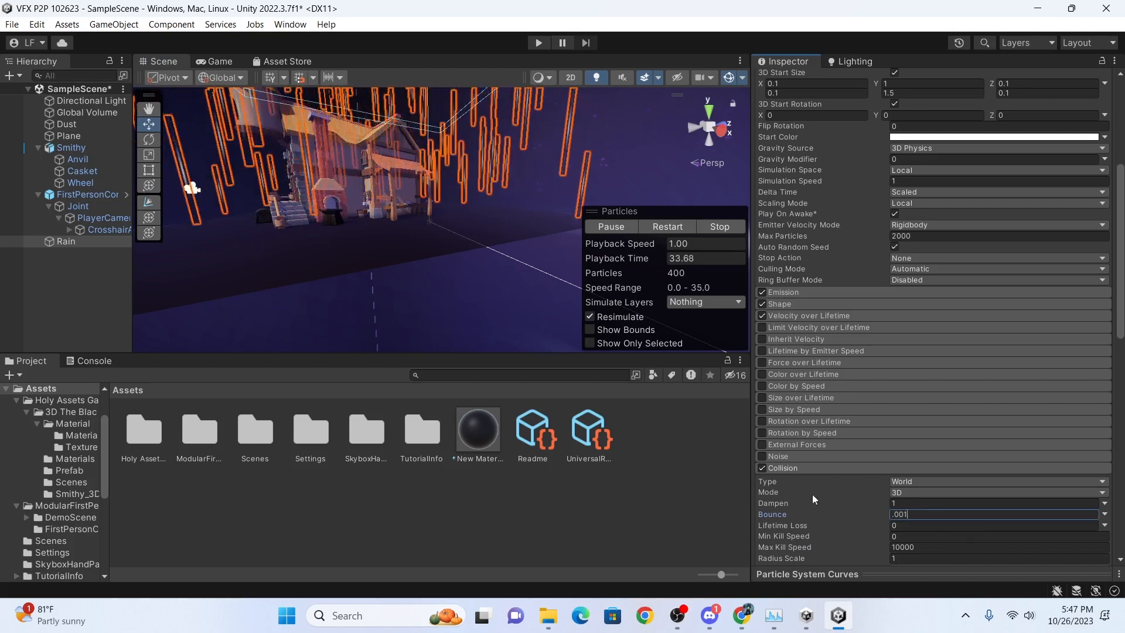
pyautogui.click(520, 285)
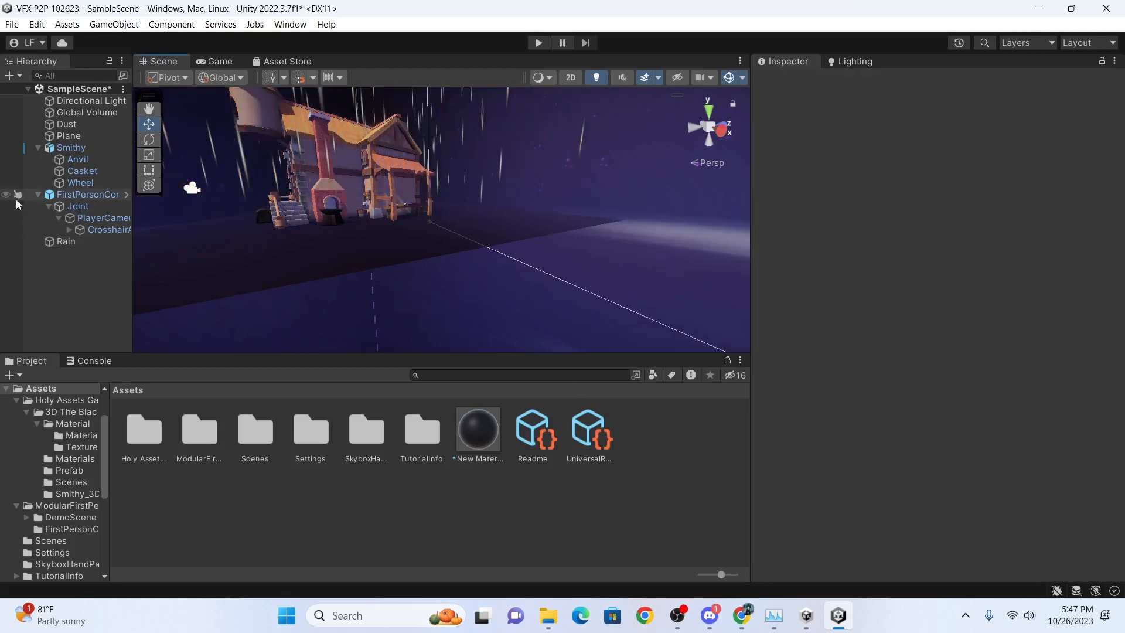
pyautogui.click(55, 240)
# Set Rain's collision Lifetime Loss to 0.4 and check how the drops land around the house.
pyautogui.scroll(-10, 883, 419)
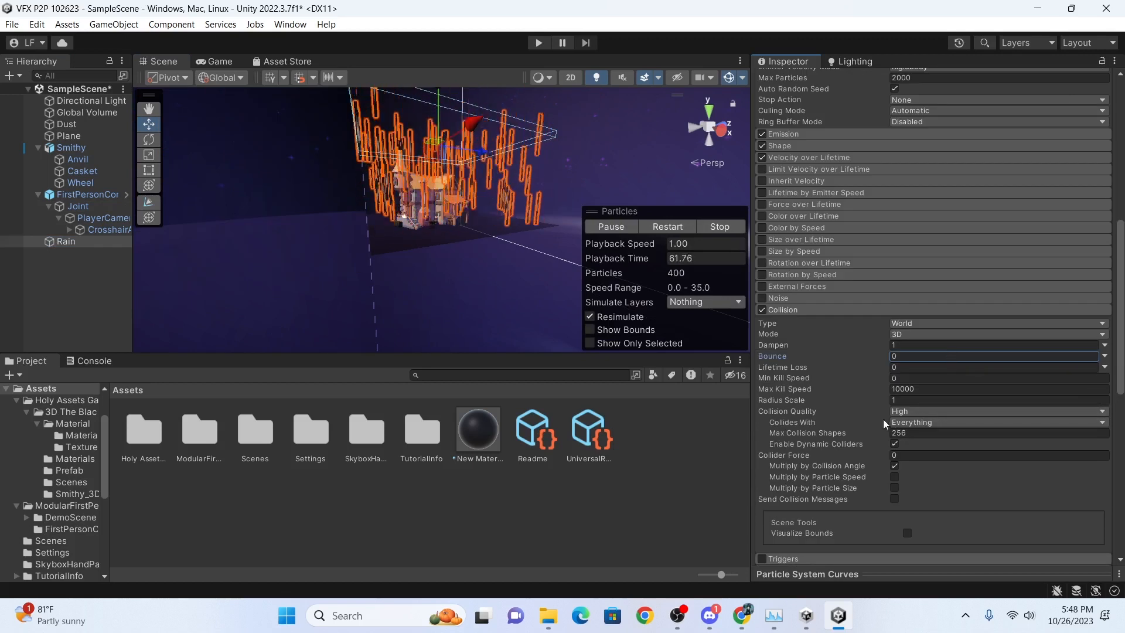
pyautogui.click(909, 368)
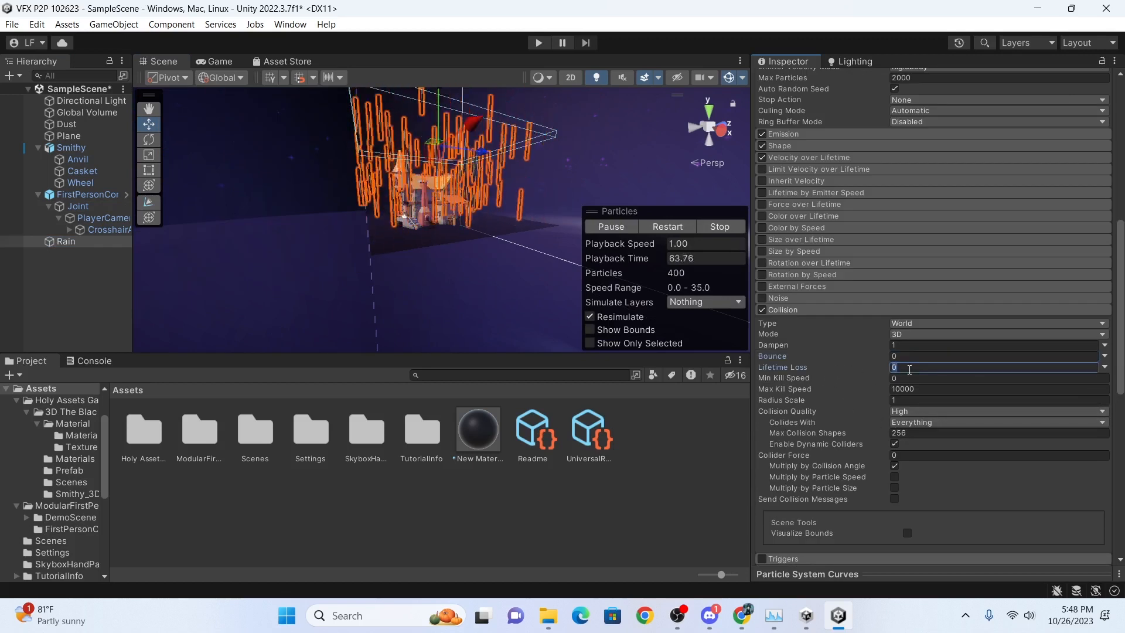
pyautogui.write('0.4')
pyautogui.scroll(4, 469, 235)
pyautogui.moveTo(469, 235); pyautogui.dragTo(460, 238, button='right')
pyautogui.scroll(4, 462, 237)
pyautogui.moveTo(462, 238); pyautogui.dragTo(493, 267, button='middle')
pyautogui.scroll(-3, 498, 199)
pyautogui.scroll(-8, 493, 266)
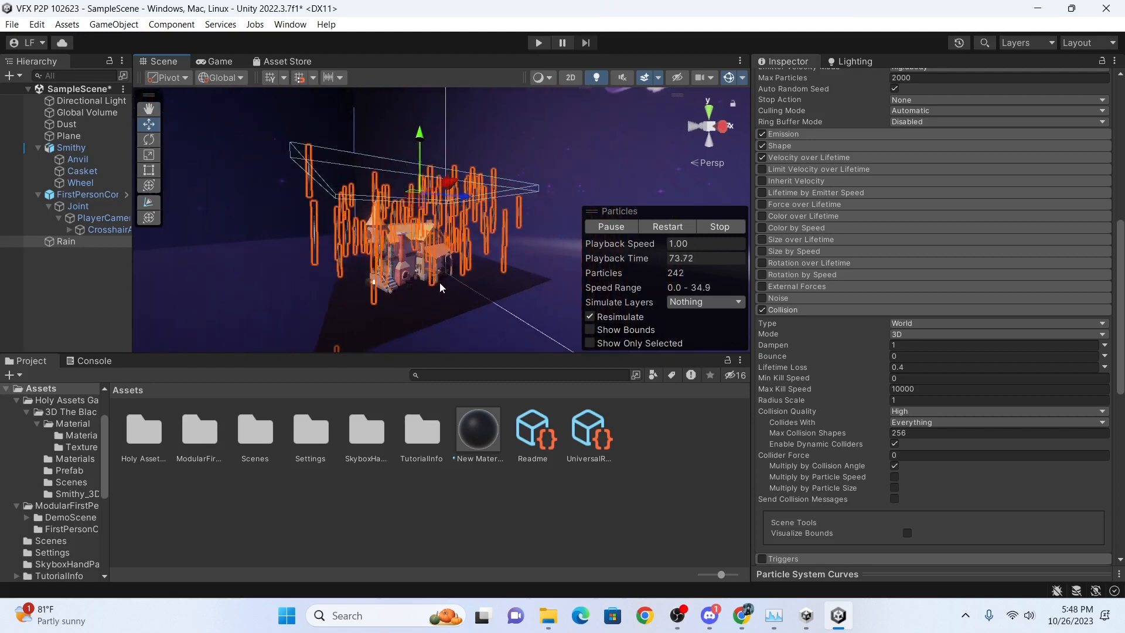
# Play-test the scene by walking around under the colliding rain, and stop the game.
pyautogui.click(537, 43)
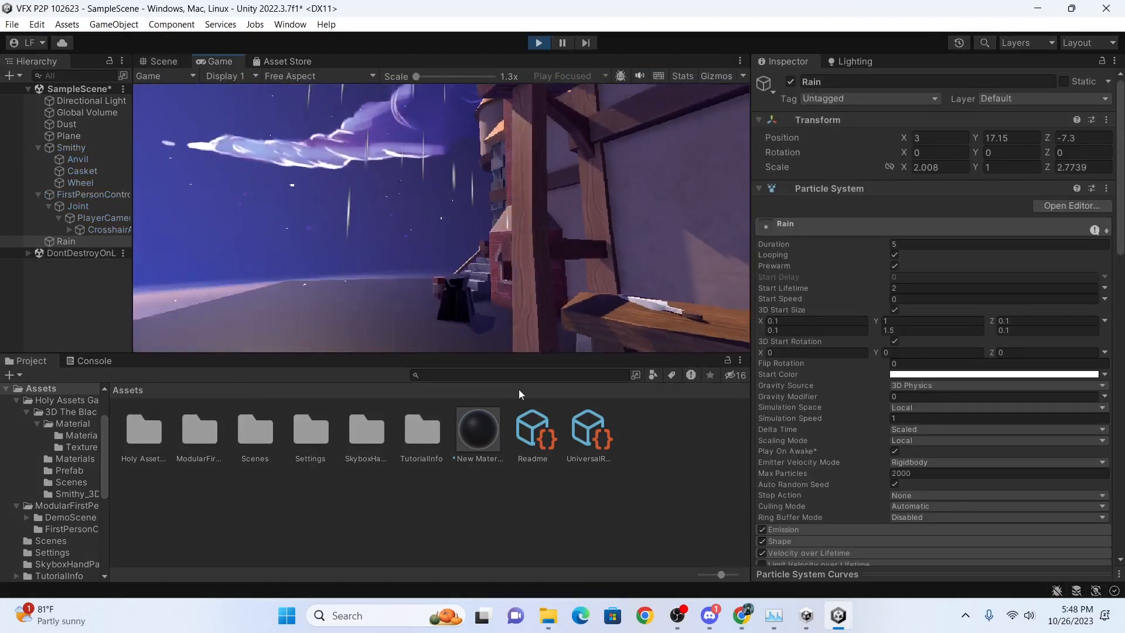
pyautogui.press('w')
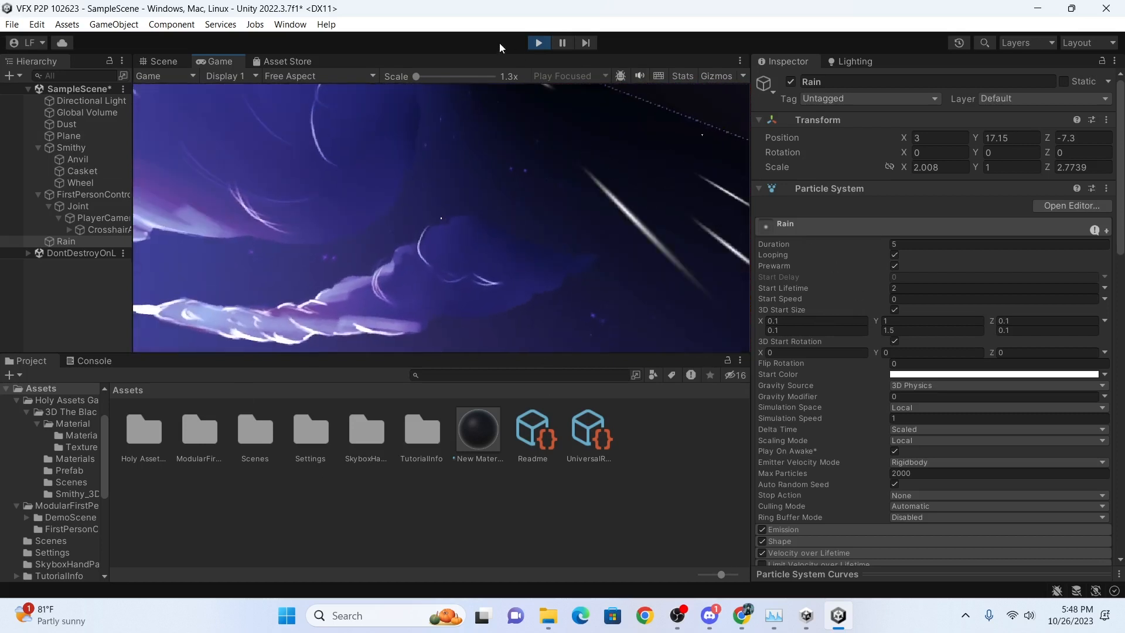
pyautogui.click(538, 43)
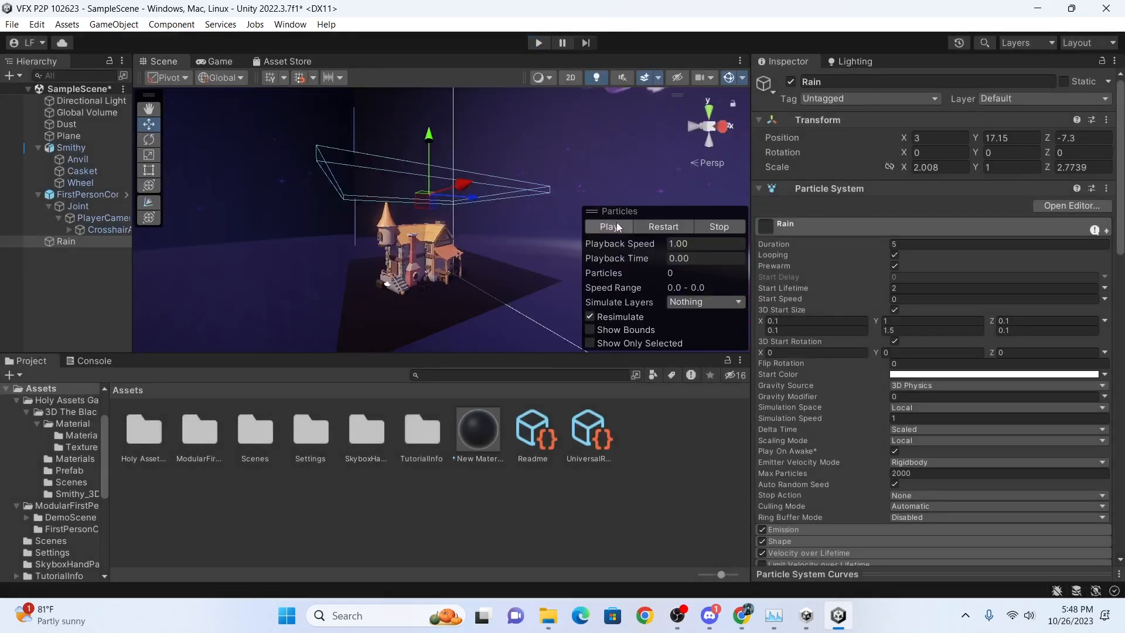
# Preview the Rain simulation in the scene, examine it around the house from several viewpoints, and deselect it.
pyautogui.click(616, 227)
pyautogui.press('d')
pyautogui.moveTo(468, 258); pyautogui.dragTo(462, 281, button='right')
pyautogui.press('a')
pyautogui.press('w')
pyautogui.press('s')
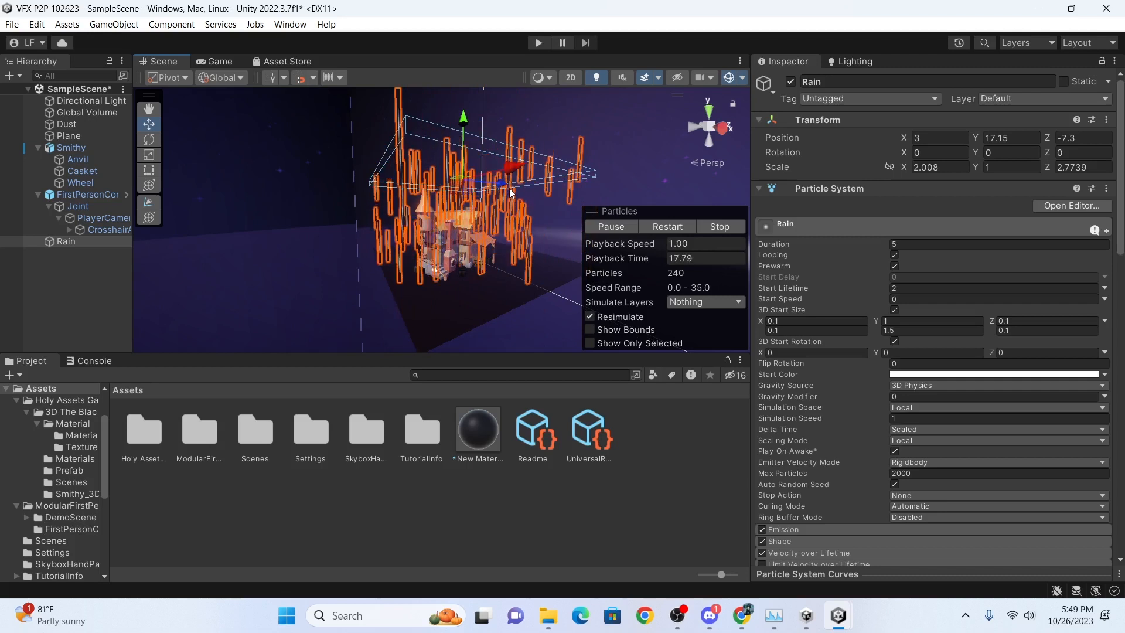
pyautogui.click(275, 234)
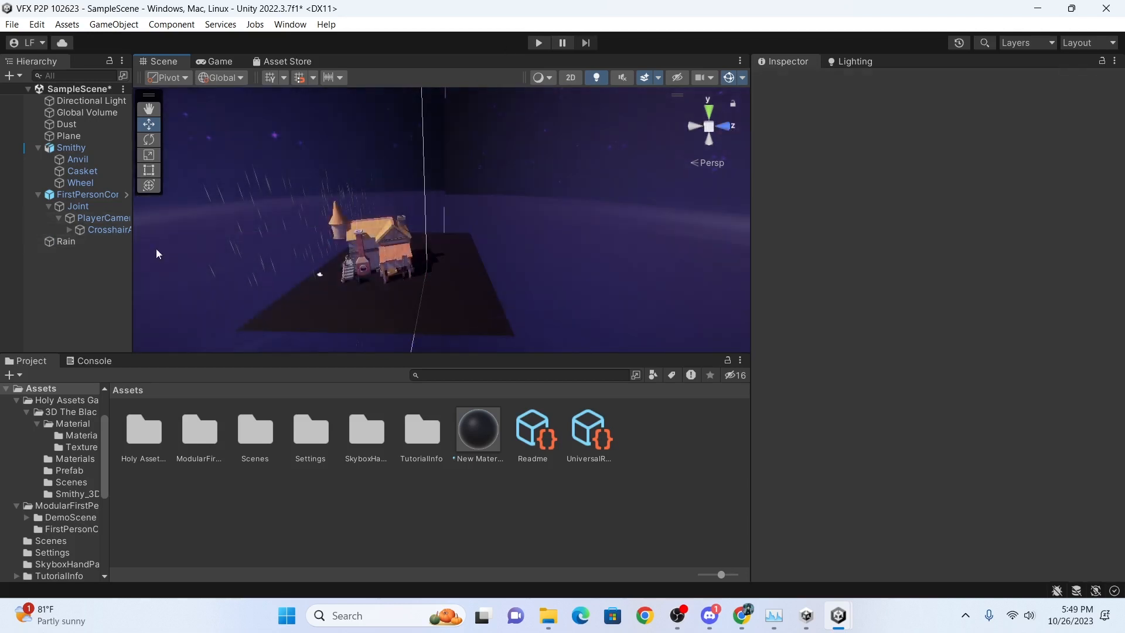
# Add a new Particle System to the scene as a separate top-level effect.
pyautogui.rightClick(118, 258)
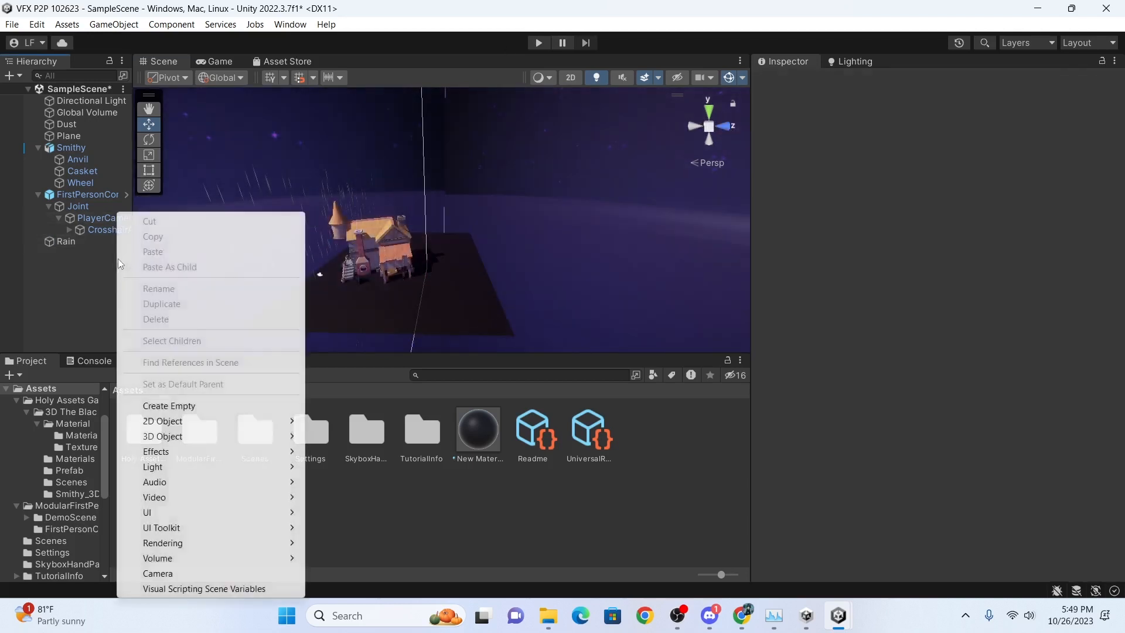
pyautogui.moveTo(221, 454)
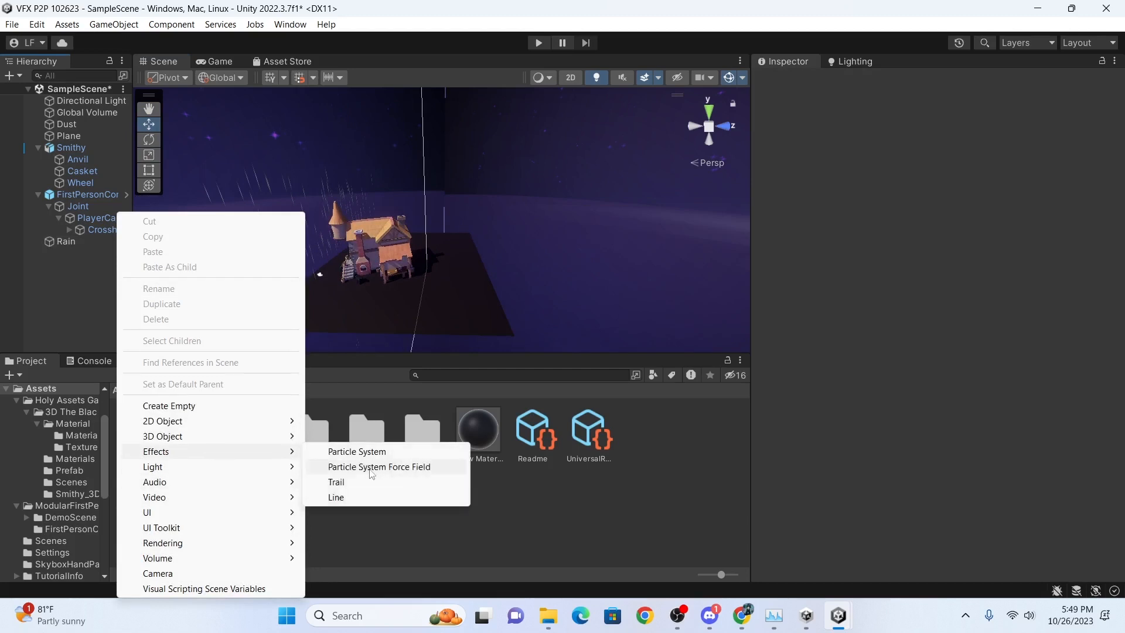
pyautogui.click(375, 452)
pyautogui.scroll(-5, 869, 258)
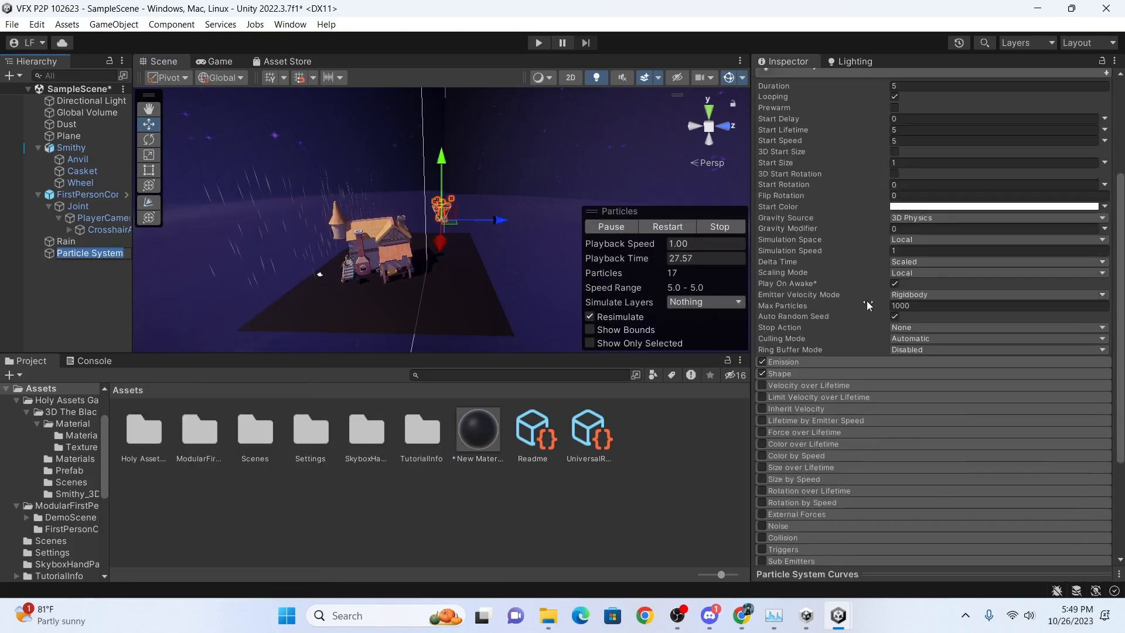
# Change the new particle system's emitter shape to Box and set its shape scale to X 6.62 and Z 4.12.
pyautogui.click(792, 369)
pyautogui.scroll(-1, 798, 375)
pyautogui.click(949, 347)
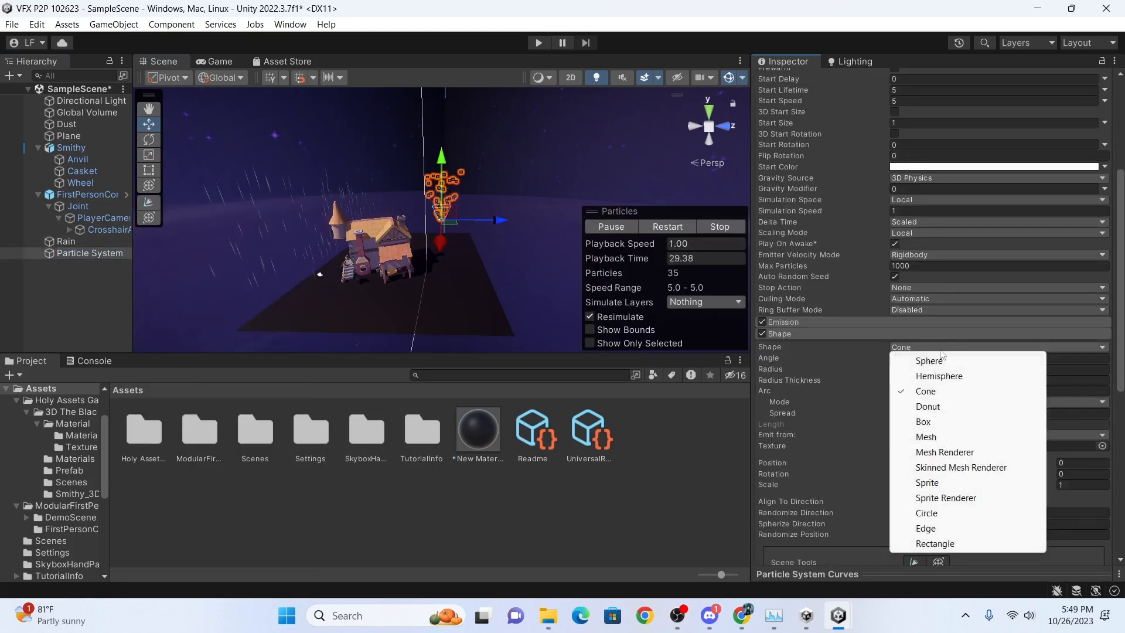
pyautogui.click(959, 423)
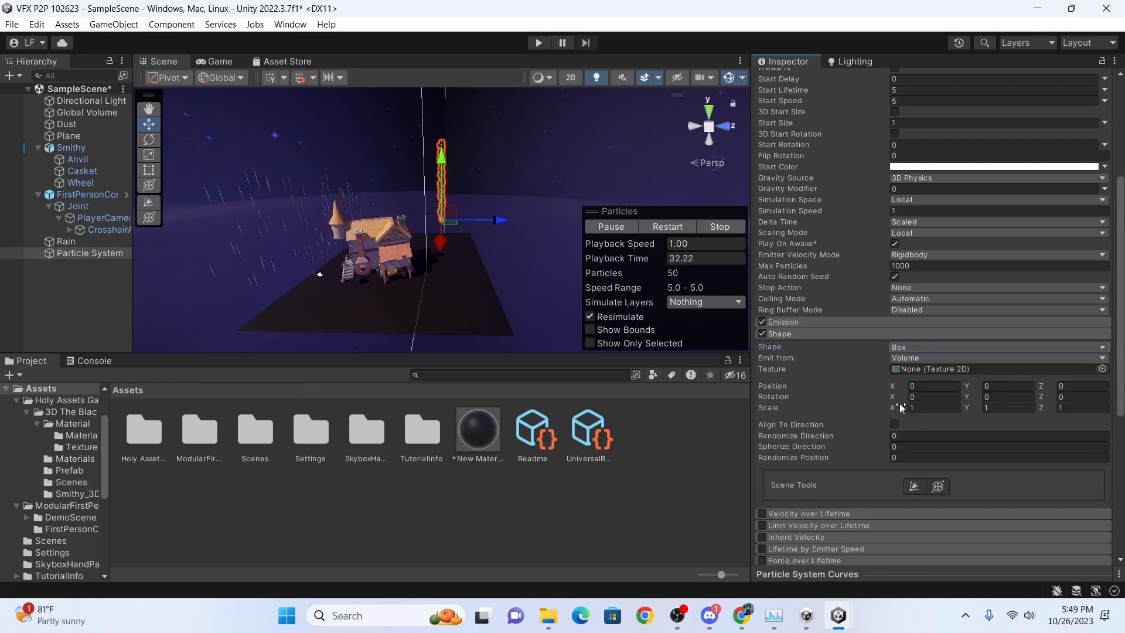
pyautogui.moveTo(999, 413); pyautogui.dragTo(1028, 418)
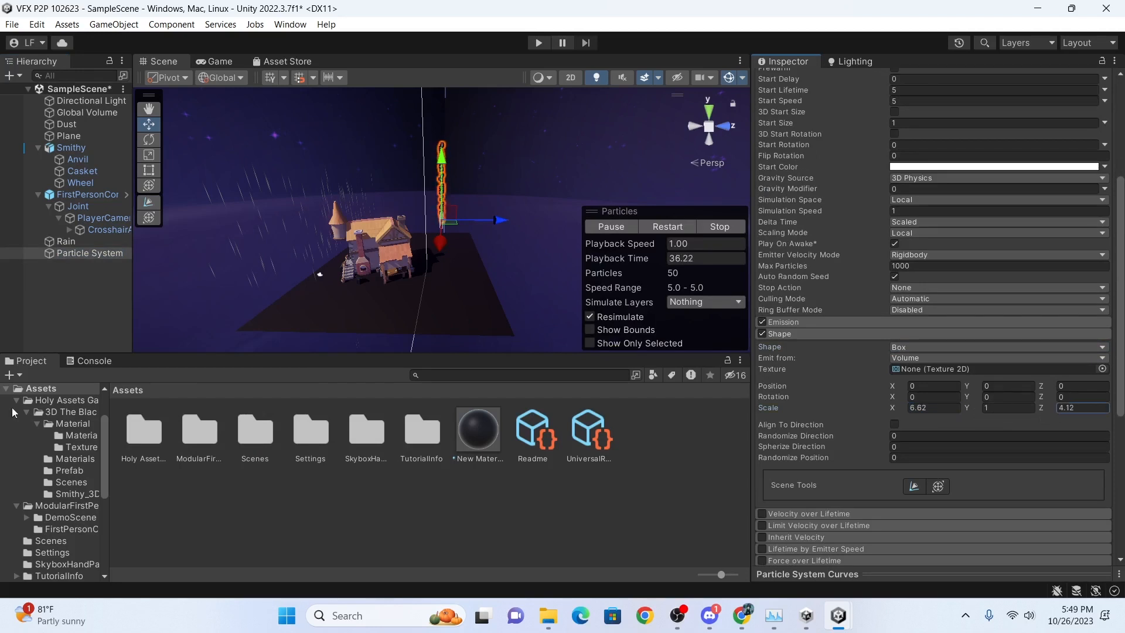
# Reset the particle system's transform and raise it above the smithy to a Y position of 14.65.
pyautogui.scroll(5, 1026, 172)
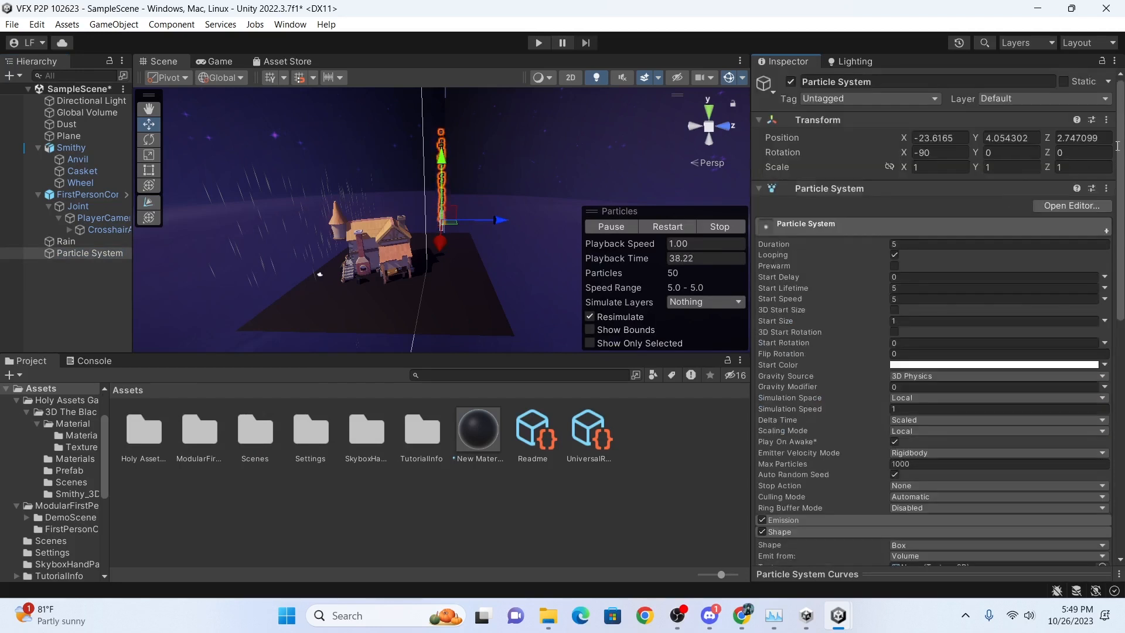
pyautogui.click(1106, 119)
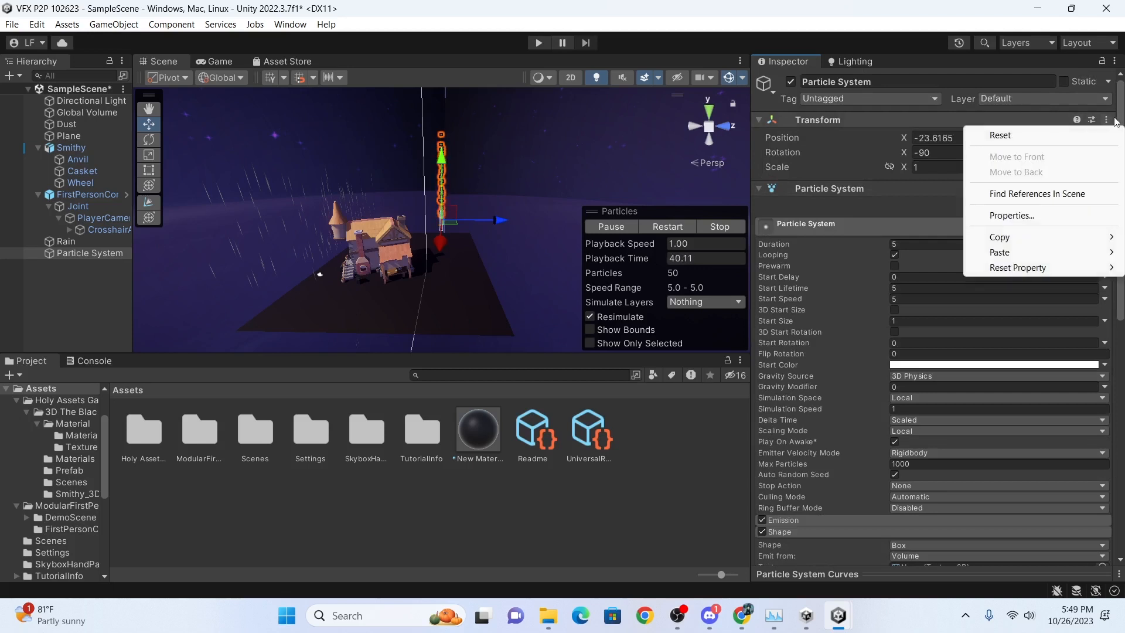
pyautogui.click(1006, 135)
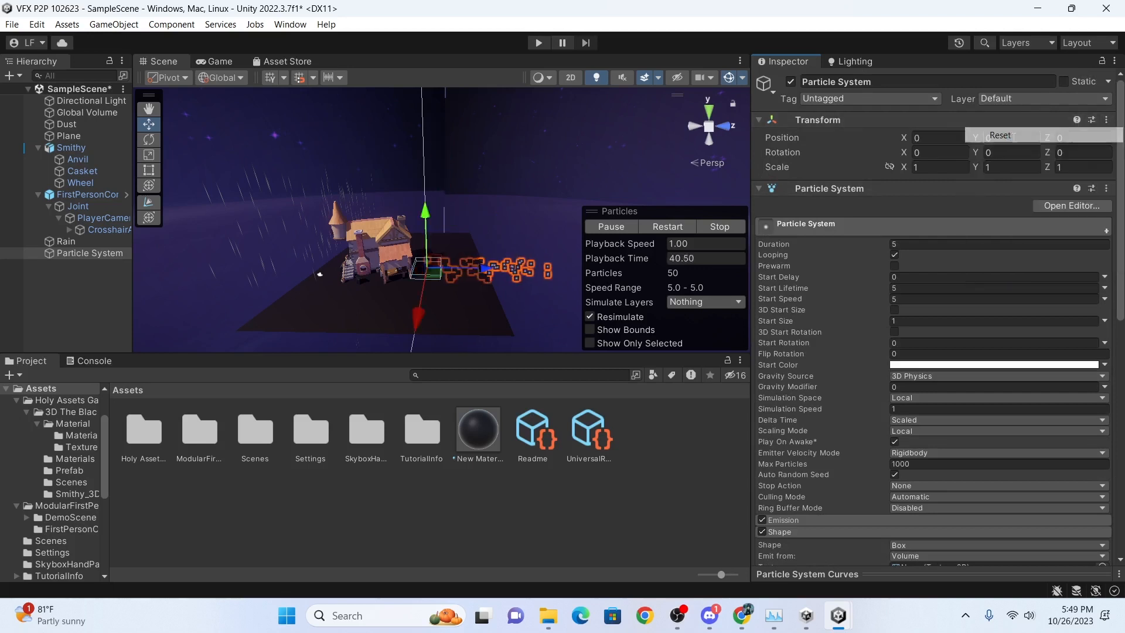
pyautogui.moveTo(491, 248); pyautogui.dragTo(433, 203, button='middle')
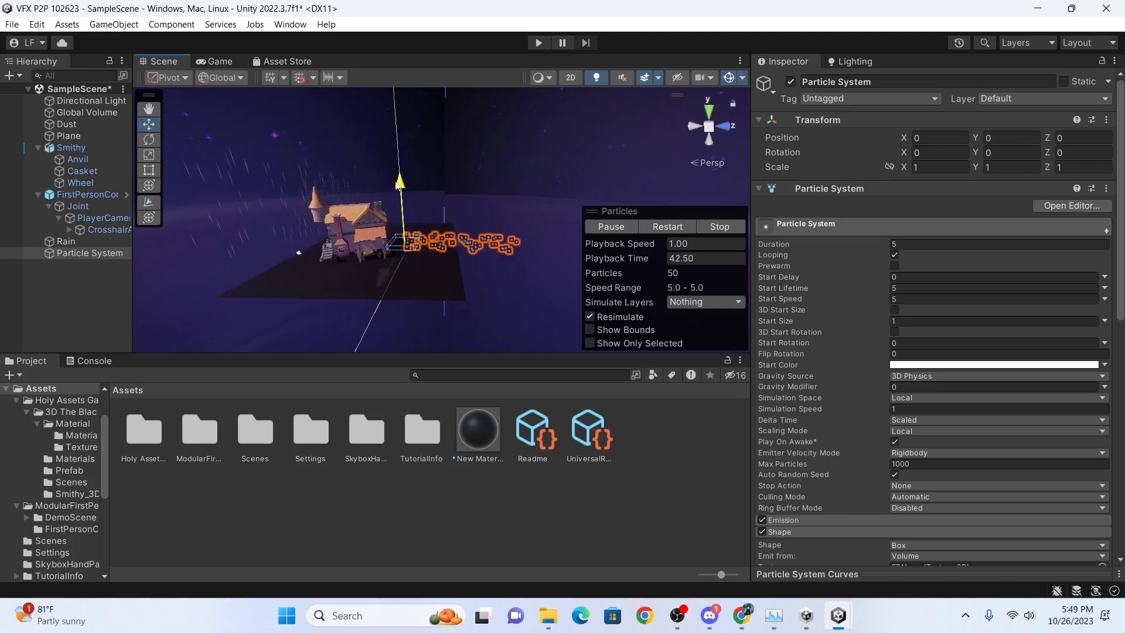
pyautogui.moveTo(395, 114); pyautogui.dragTo(395, 93)
# Enlarge the box emitter's shape scale to X 20 and Z 11.81 so it spans the area above the house.
pyautogui.moveTo(435, 167); pyautogui.dragTo(394, 256, button='right')
pyautogui.press('r')
pyautogui.click(719, 226)
pyautogui.scroll(-9, 908, 310)
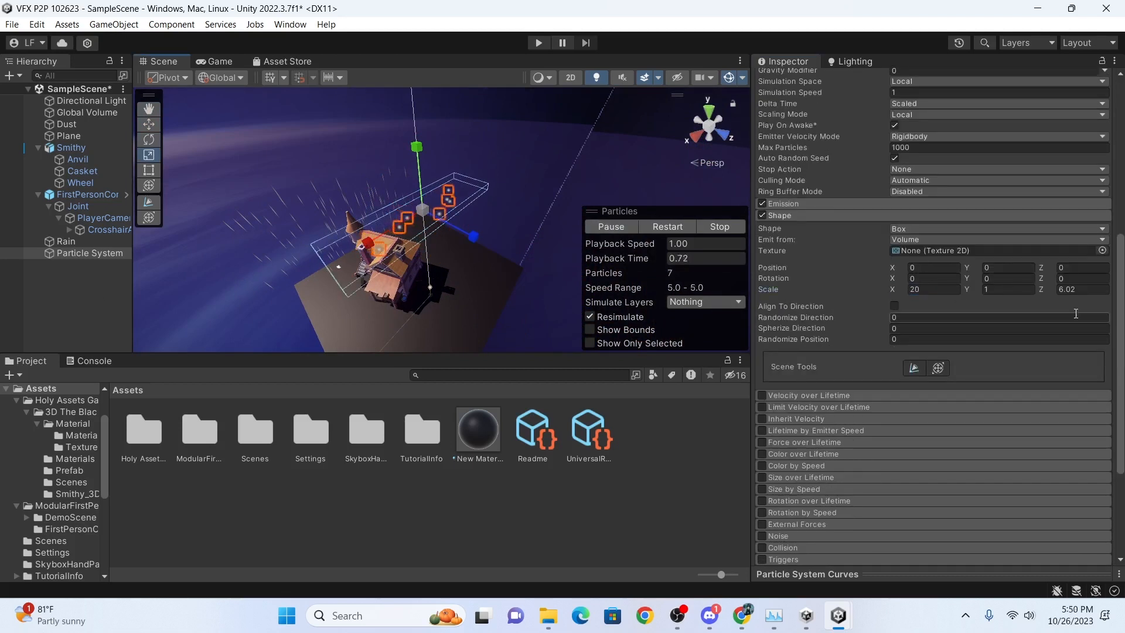
pyautogui.moveTo(1043, 289); pyautogui.dragTo(1102, 294)
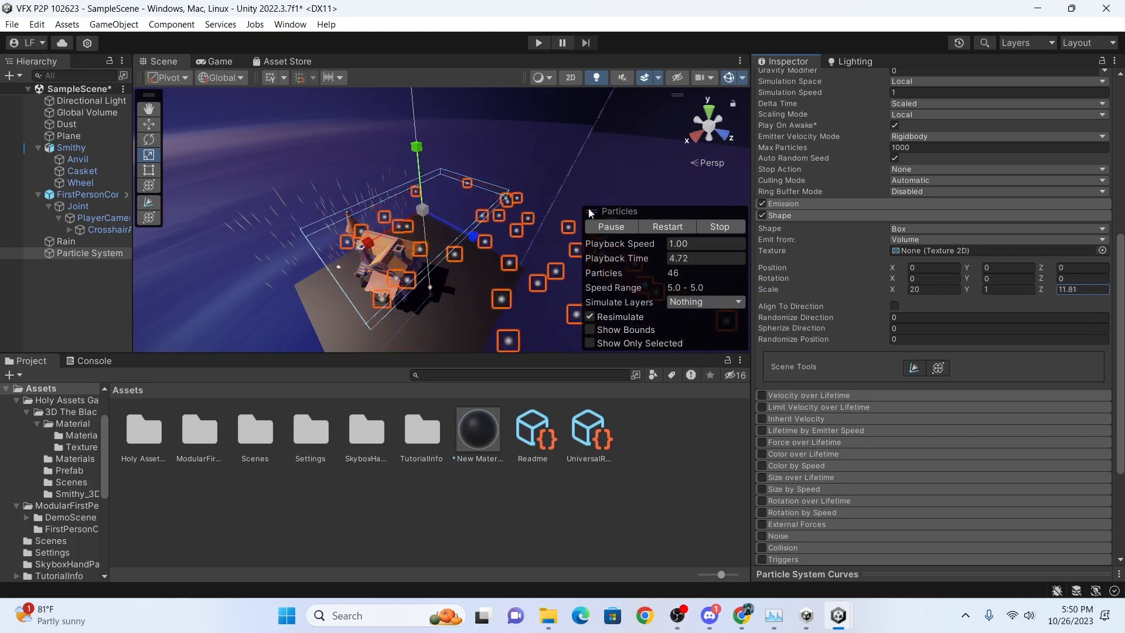
pyautogui.scroll(-3, 354, 221)
pyautogui.moveTo(421, 238); pyautogui.dragTo(502, 190, button='middle')
pyautogui.press('w')
pyautogui.press('f')
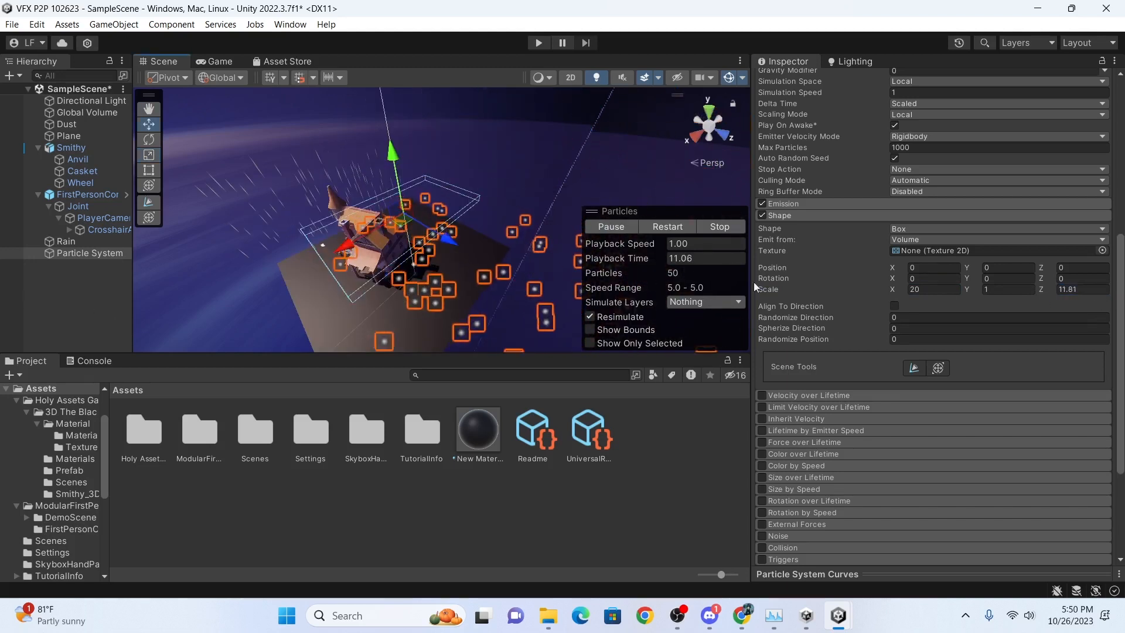
# Set the particle system's Start Speed to 0.
pyautogui.scroll(10, 901, 255)
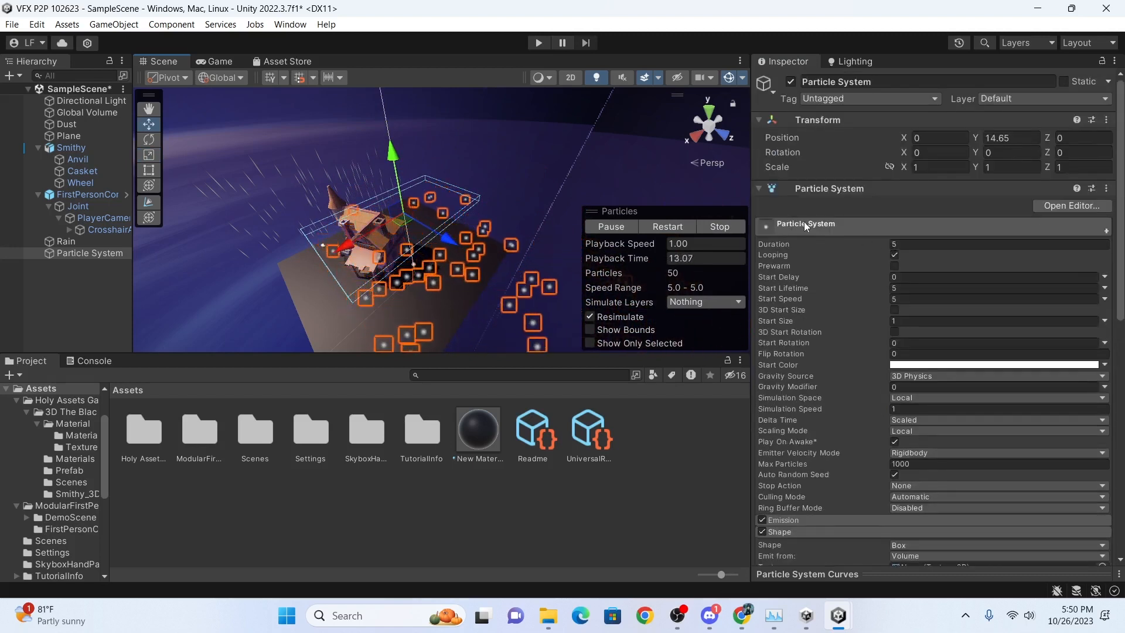
pyautogui.click(820, 223)
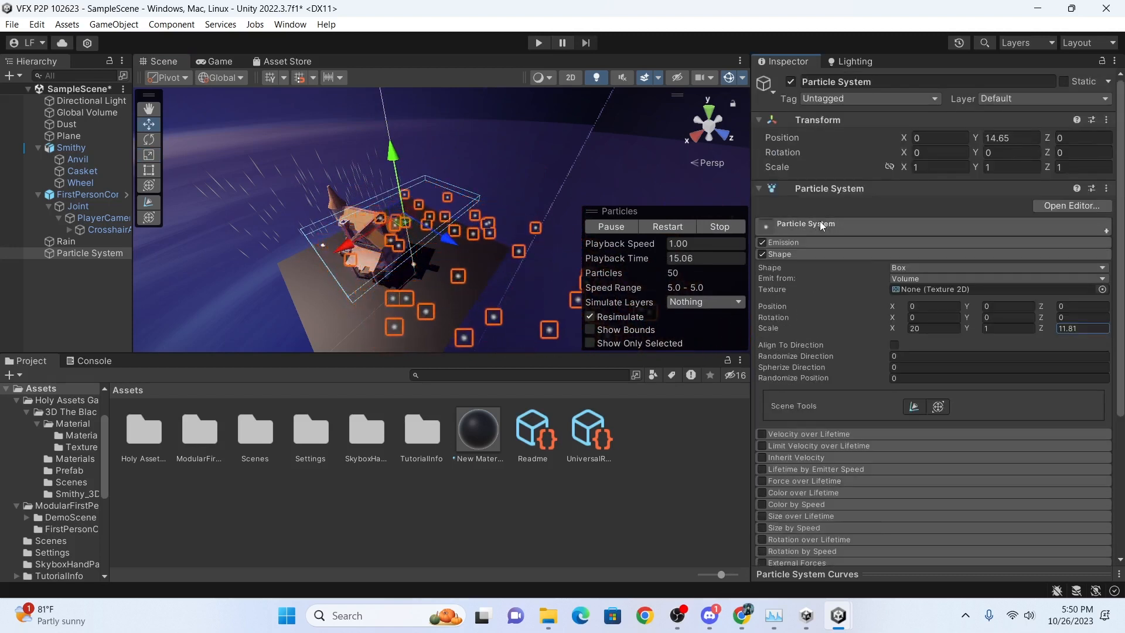
pyautogui.click(827, 224)
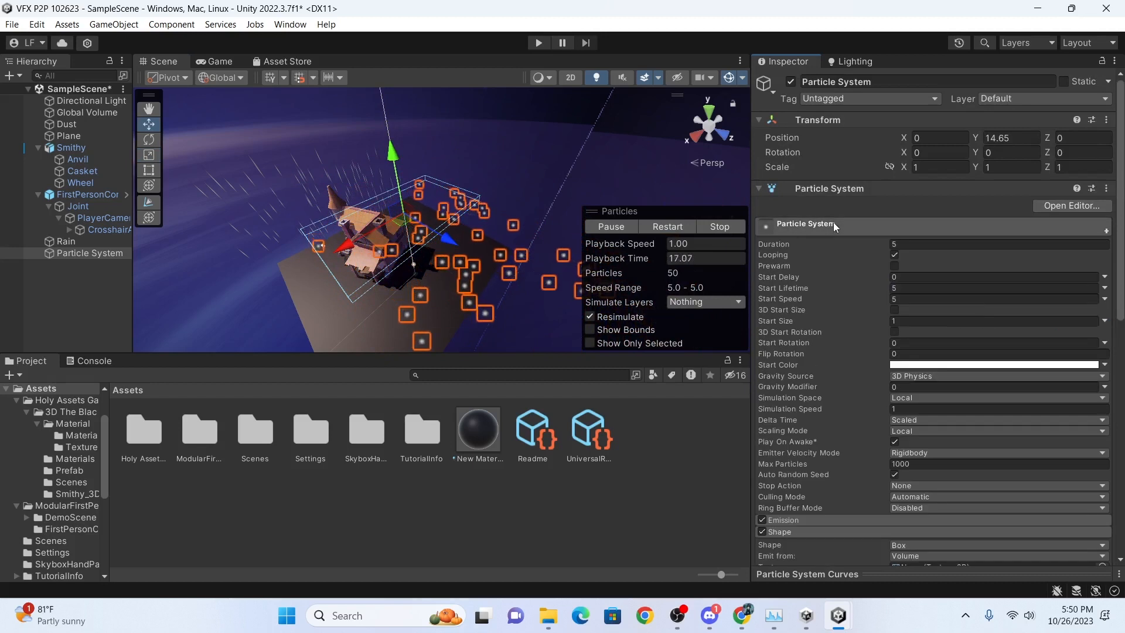
pyautogui.click(908, 299)
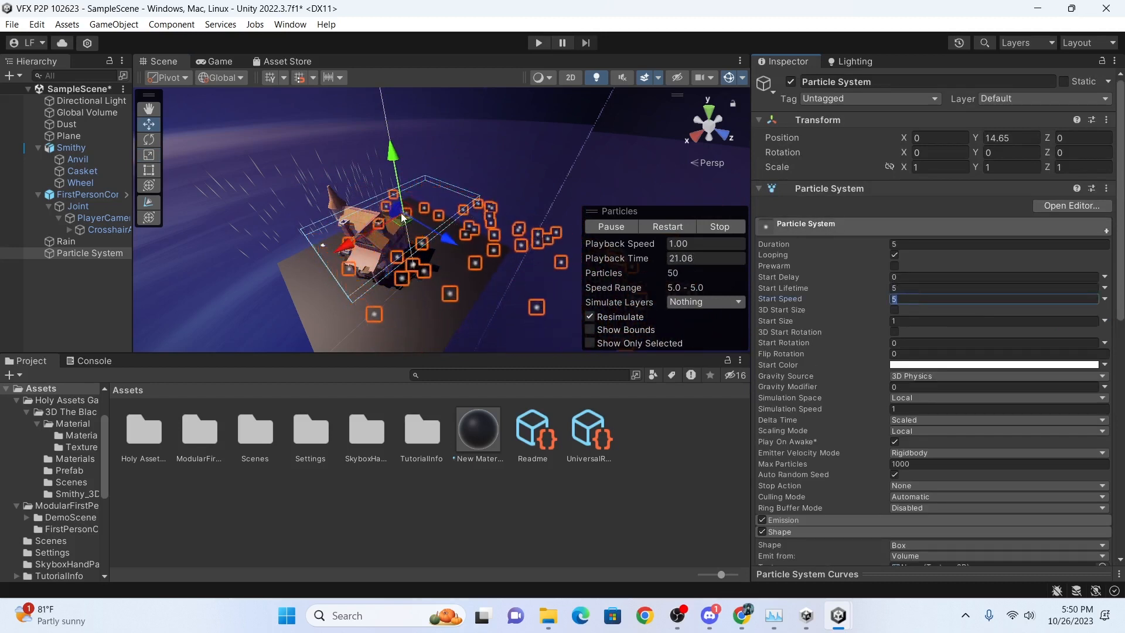
pyautogui.write('0')
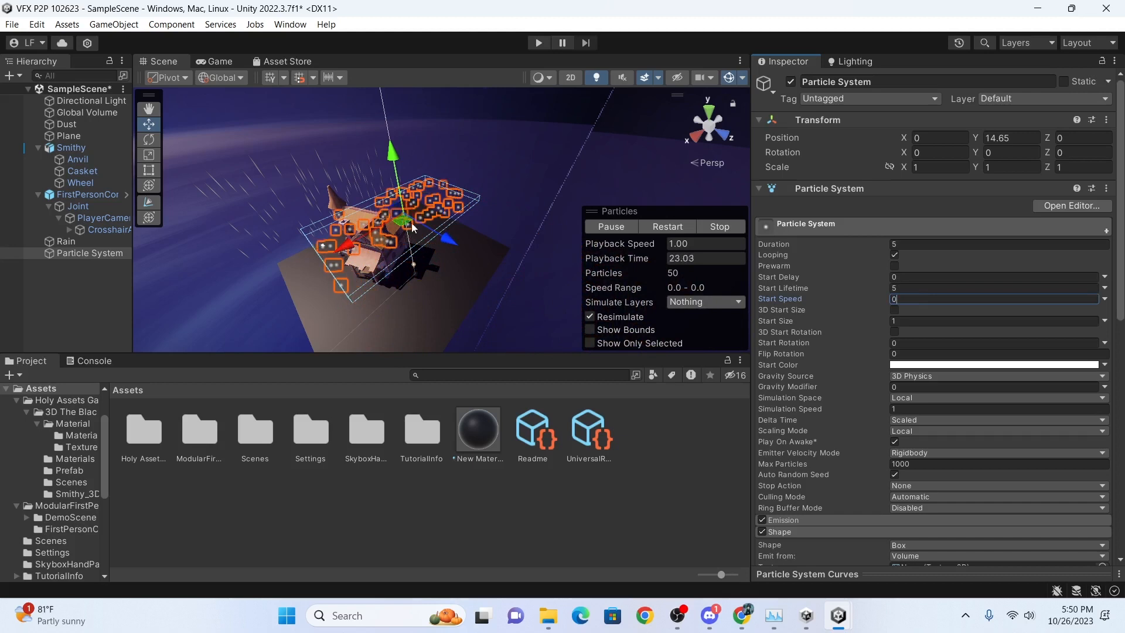
# Switch Start Size to Random Between Two Constants with a minimum of 0.05 and a maximum of 1.
pyautogui.moveTo(473, 329); pyautogui.dragTo(514, 297, button='middle')
pyautogui.scroll(3, 513, 293)
pyautogui.moveTo(511, 275); pyautogui.dragTo(499, 207, button='right')
pyautogui.moveTo(498, 208); pyautogui.dragTo(471, 187, button='middle')
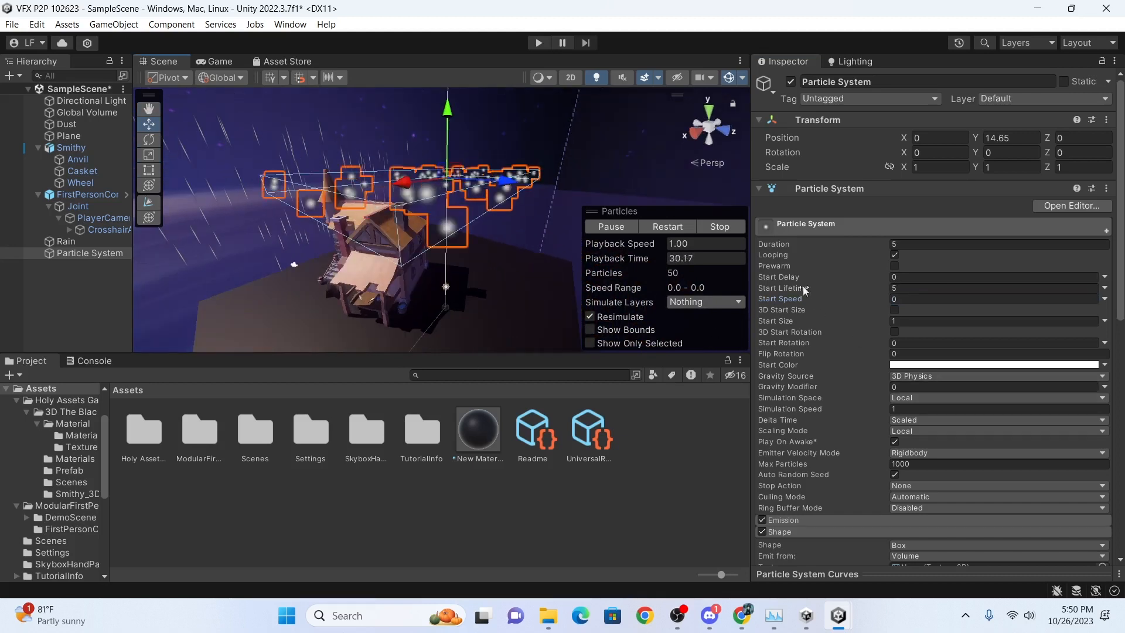
pyautogui.click(873, 322)
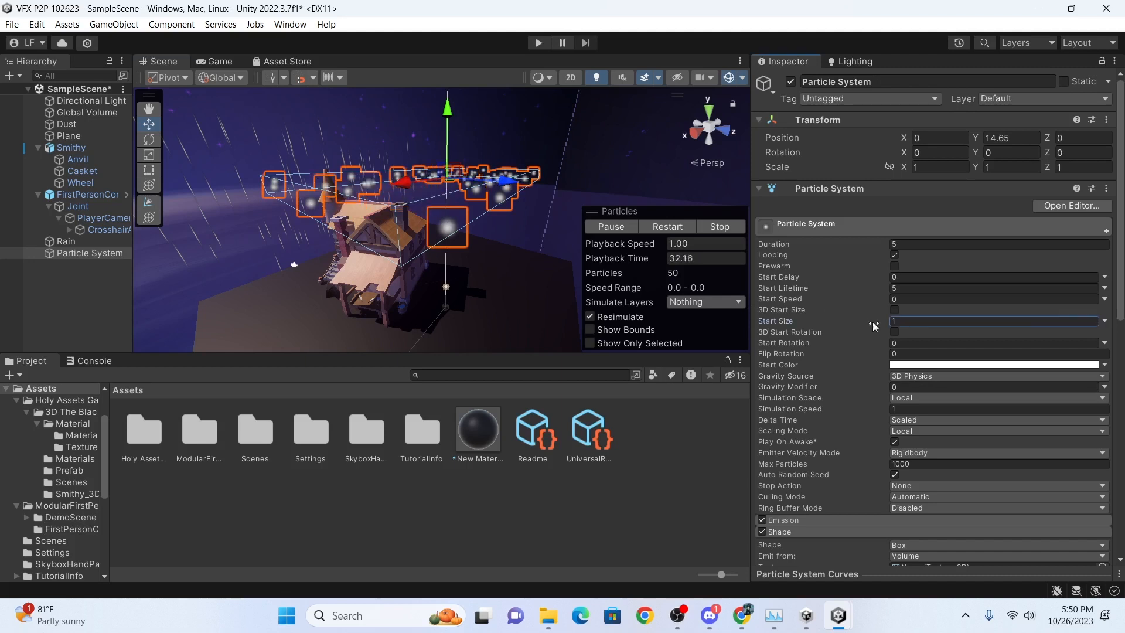
pyautogui.click(1104, 321)
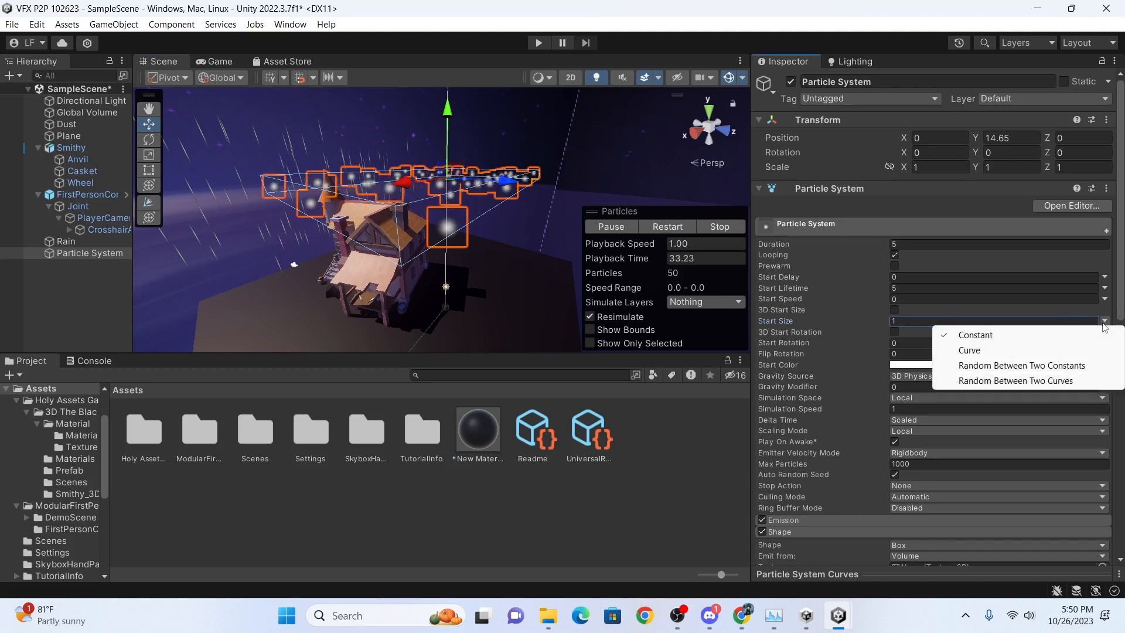
pyautogui.click(1062, 366)
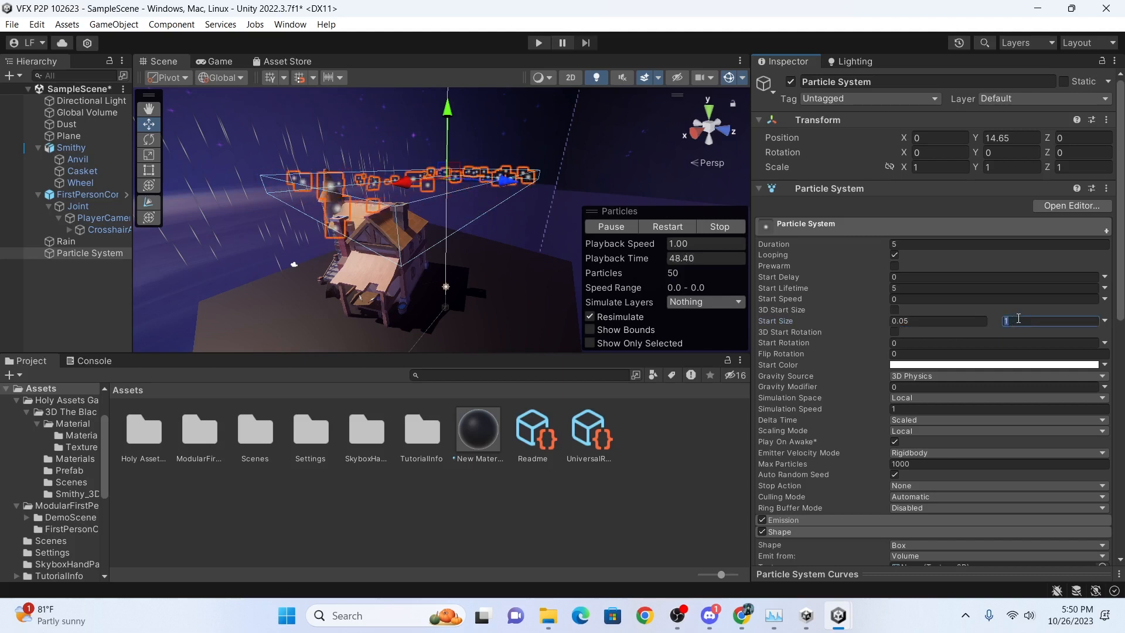
# Try maximum Start Size values of 0.2 and 2, and restore the maximum to 1.
pyautogui.scroll(5, 527, 182)
pyautogui.scroll(-2, 534, 159)
pyautogui.moveTo(534, 159); pyautogui.dragTo(526, 202, button='middle')
pyautogui.keyDown('alt'); pyautogui.moveTo(526, 202); pyautogui.dragTo(492, 181); pyautogui.keyUp('alt')
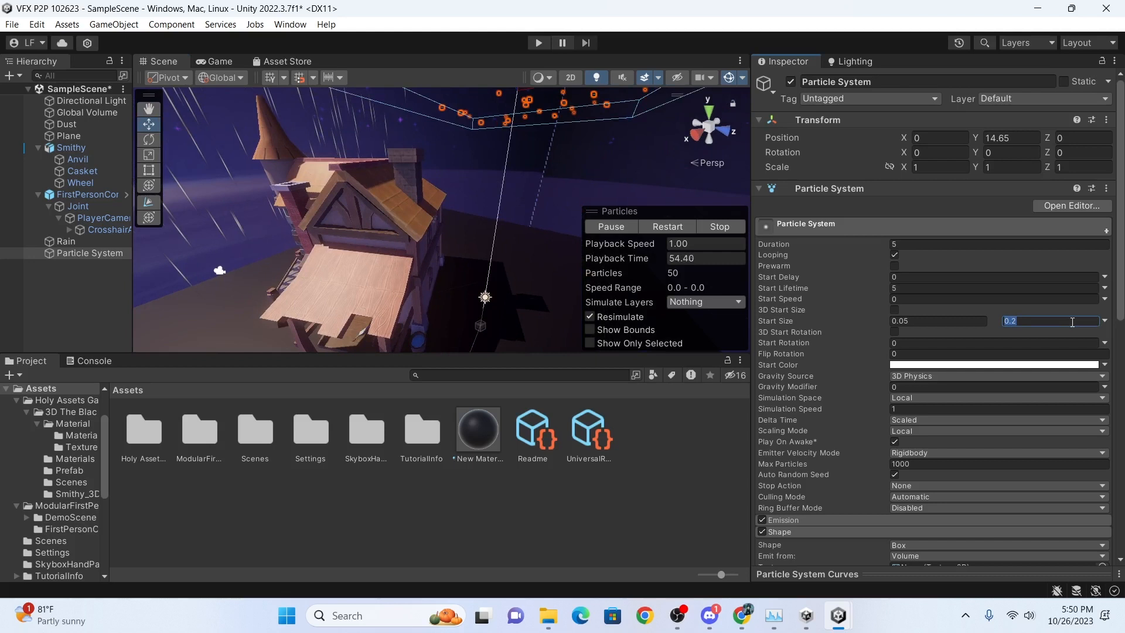
pyautogui.scroll(-3, 515, 248)
pyautogui.keyDown('alt'); pyautogui.moveTo(515, 248); pyautogui.dragTo(525, 169); pyautogui.keyUp('alt')
pyautogui.moveTo(524, 169); pyautogui.dragTo(519, 142, button='middle')
pyautogui.keyDown('alt'); pyautogui.moveTo(519, 142); pyautogui.dragTo(515, 193); pyautogui.keyUp('alt')
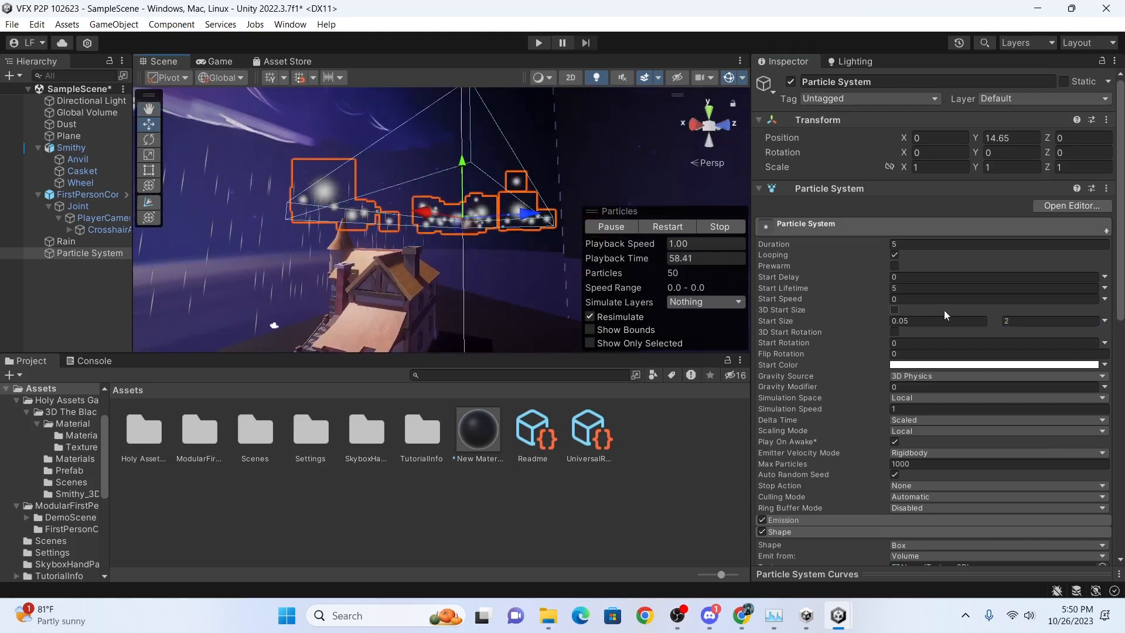
pyautogui.keyDown('alt'); pyautogui.moveTo(469, 210); pyautogui.dragTo(480, 246); pyautogui.keyUp('alt')
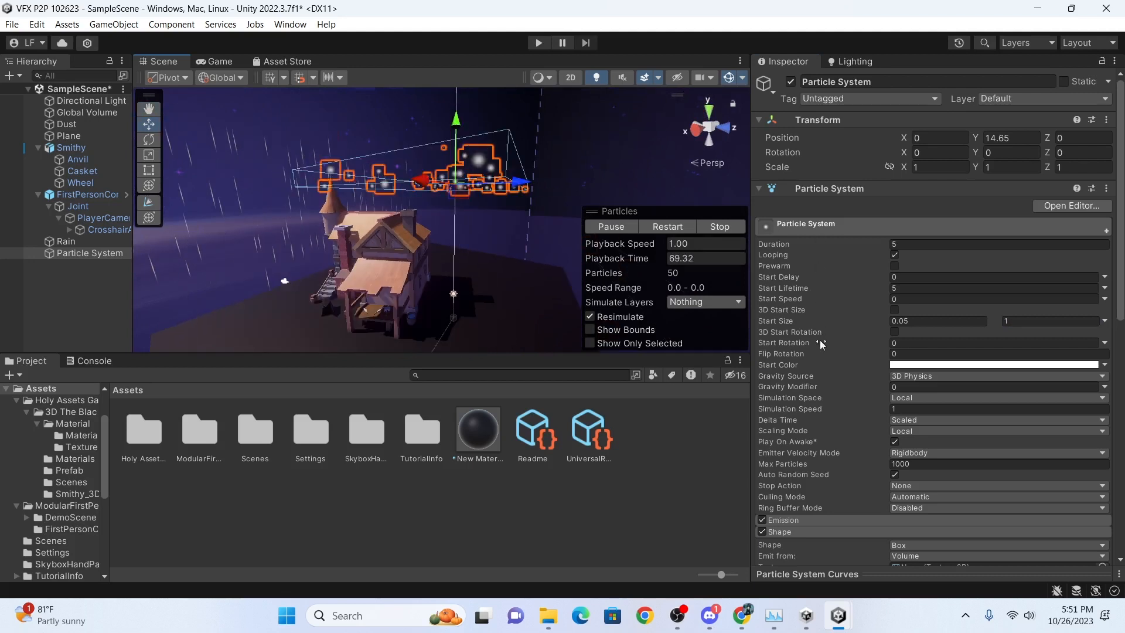
# Enable Velocity over Lifetime using Random Between Two Constants, with linear Y velocities of -1 and -3.
pyautogui.scroll(-10, 825, 349)
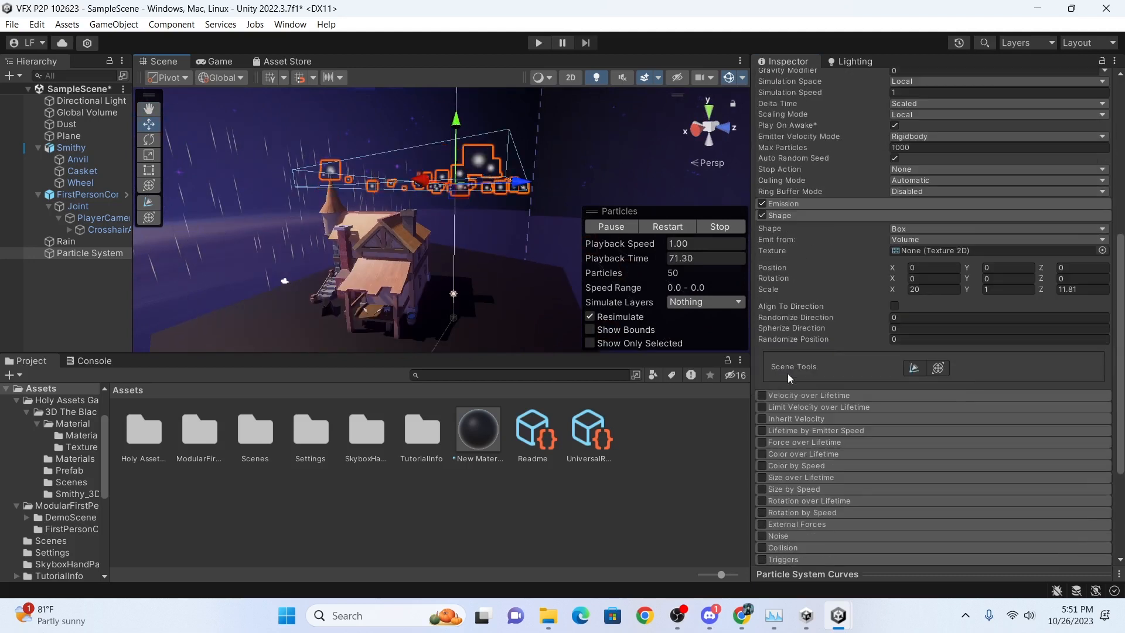
pyautogui.click(797, 393)
pyautogui.scroll(-3, 920, 359)
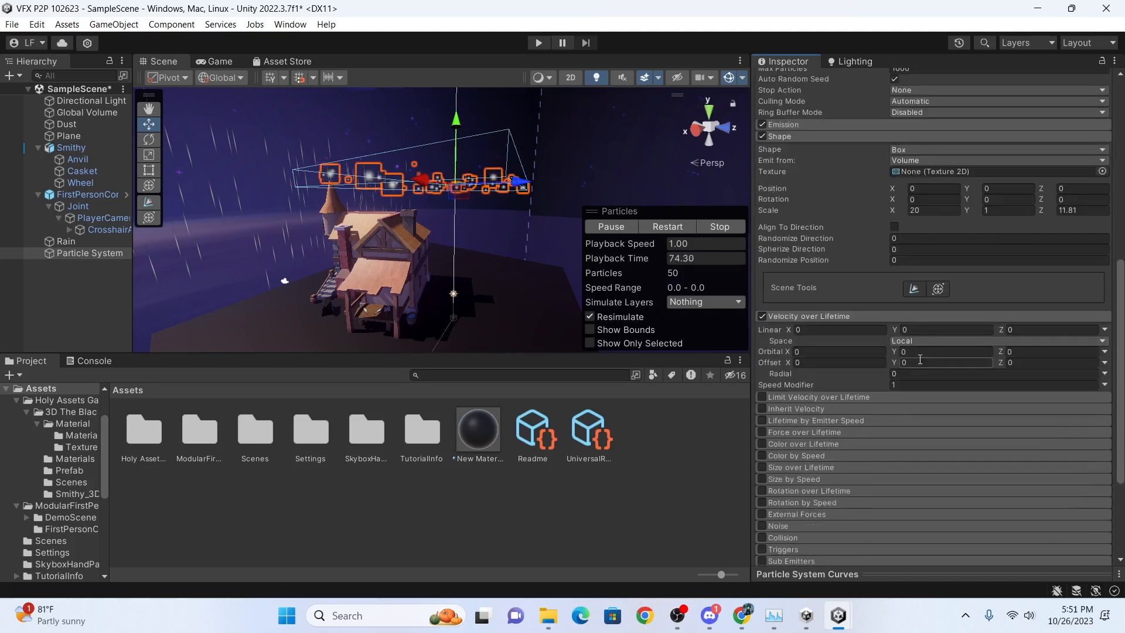
pyautogui.click(1103, 331)
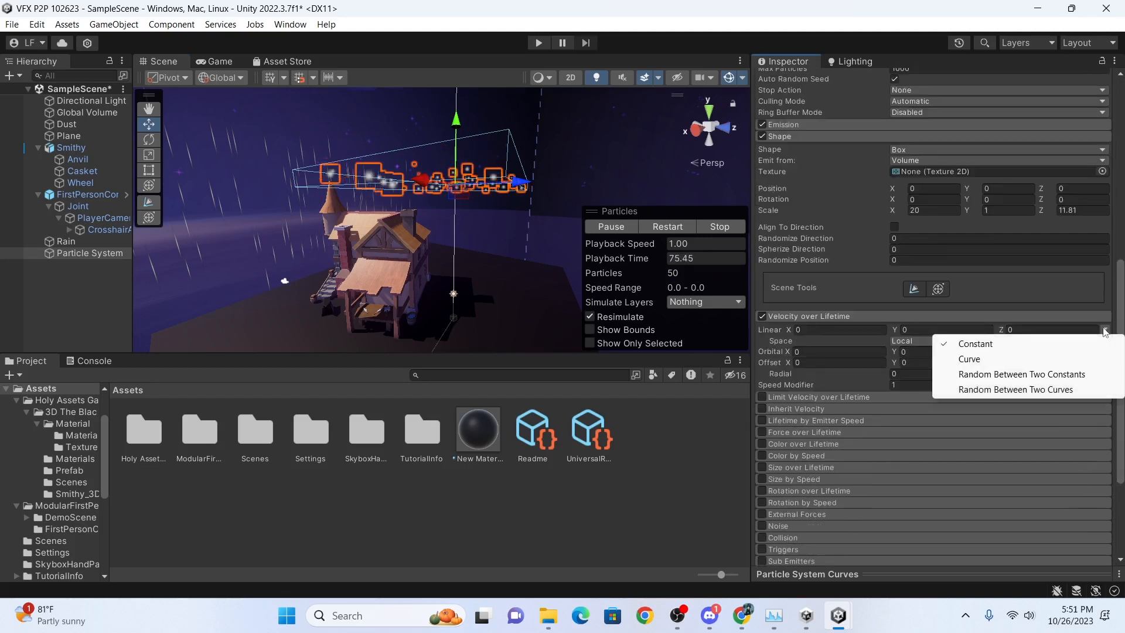
pyautogui.click(1021, 374)
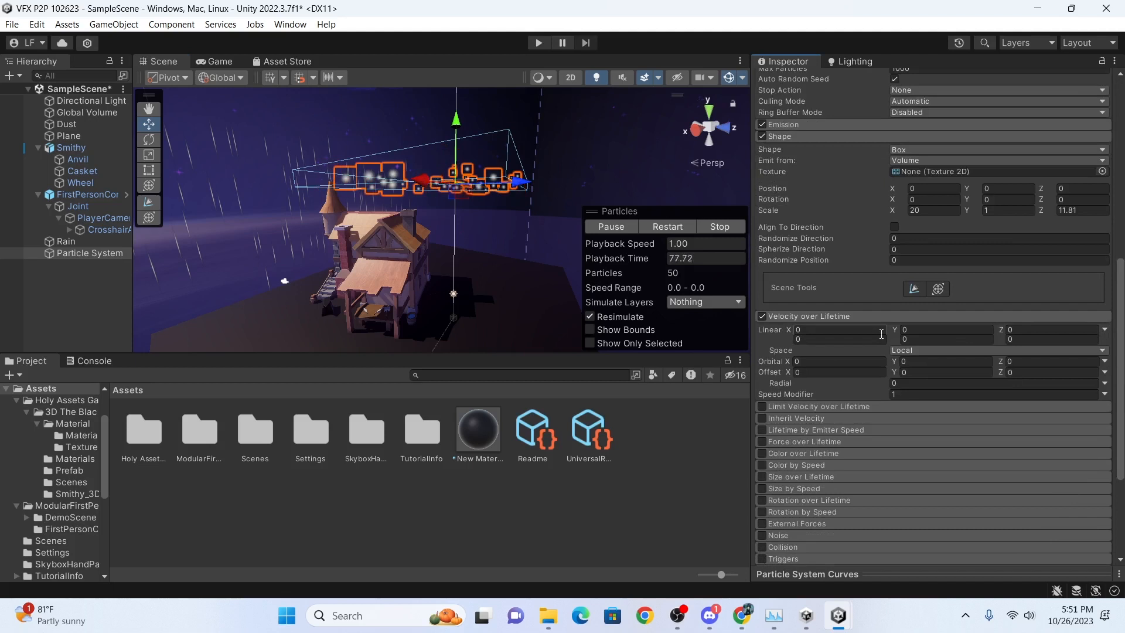
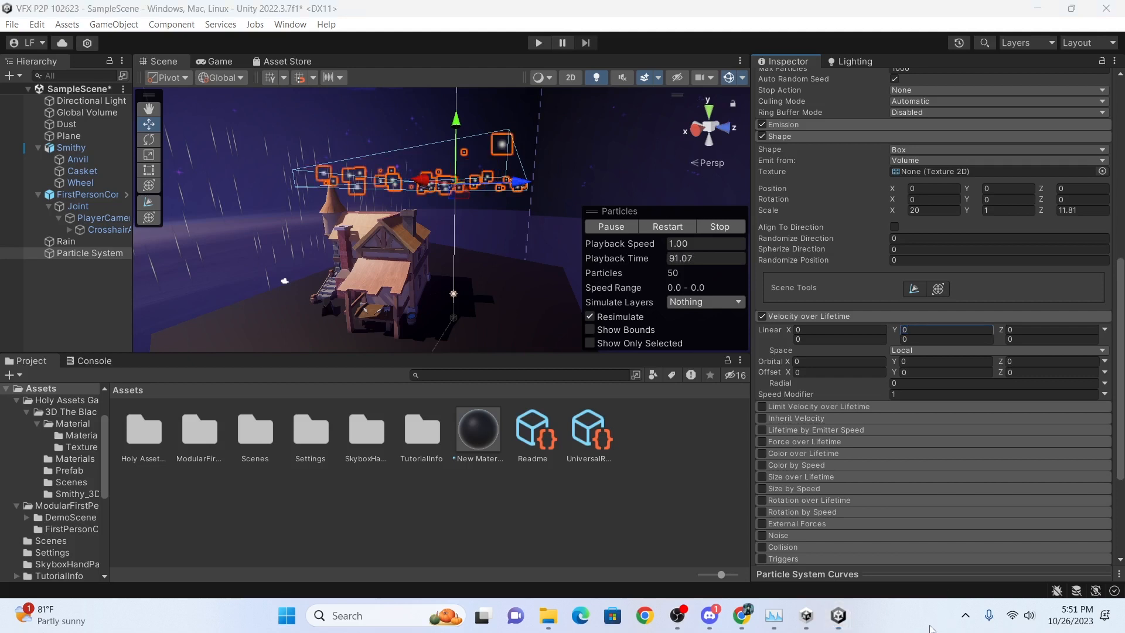
pyautogui.scroll(3, 956, 327)
pyautogui.write('-1')
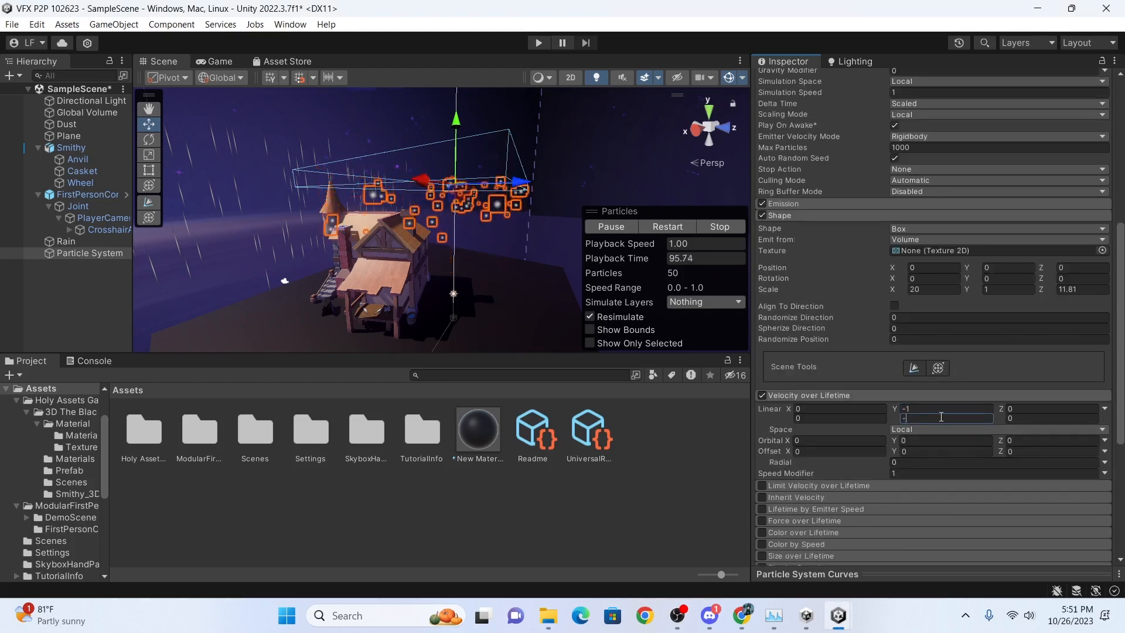
# Collapse the velocity and shape settings, and set the Emission Rate over Time to 100.
pyautogui.moveTo(455, 287); pyautogui.dragTo(467, 276, button='middle')
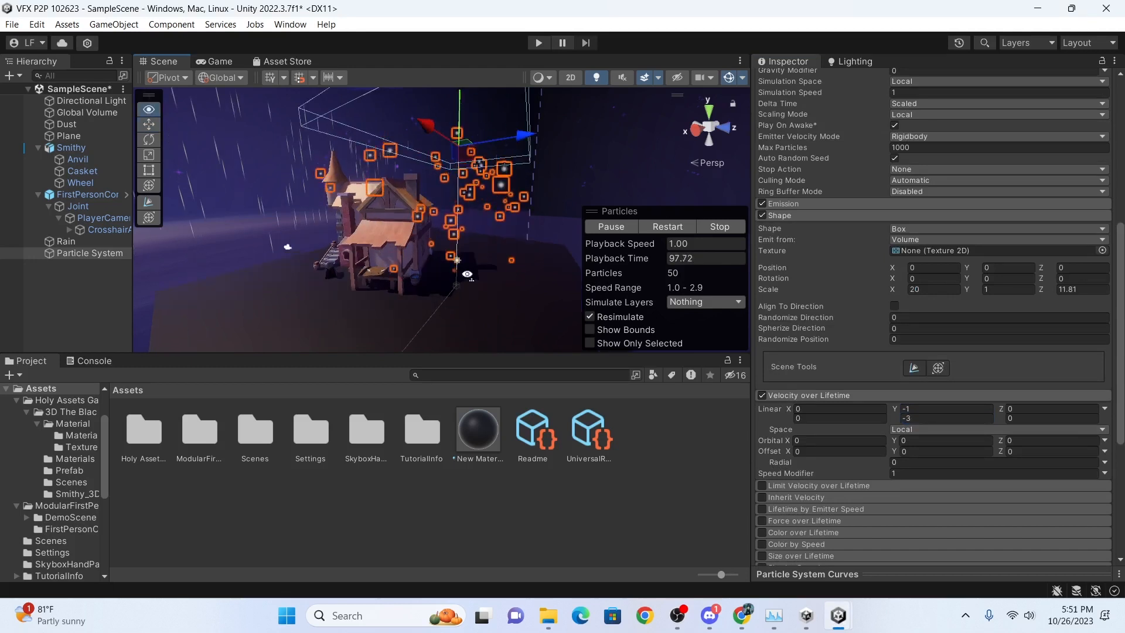
pyautogui.moveTo(467, 276); pyautogui.dragTo(466, 258, button='right')
pyautogui.moveTo(465, 257); pyautogui.dragTo(464, 241, button='middle')
pyautogui.moveTo(464, 240); pyautogui.dragTo(511, 215, button='right')
pyautogui.scroll(-3, 511, 216)
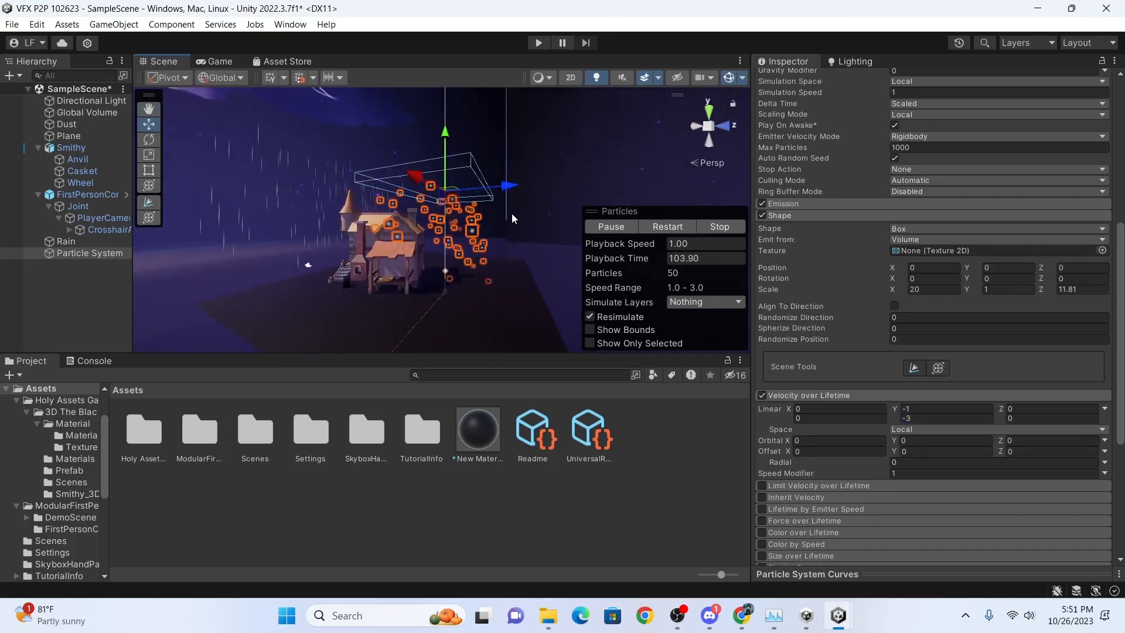
pyautogui.scroll(4, 512, 217)
pyautogui.moveTo(510, 216); pyautogui.dragTo(504, 227, button='middle')
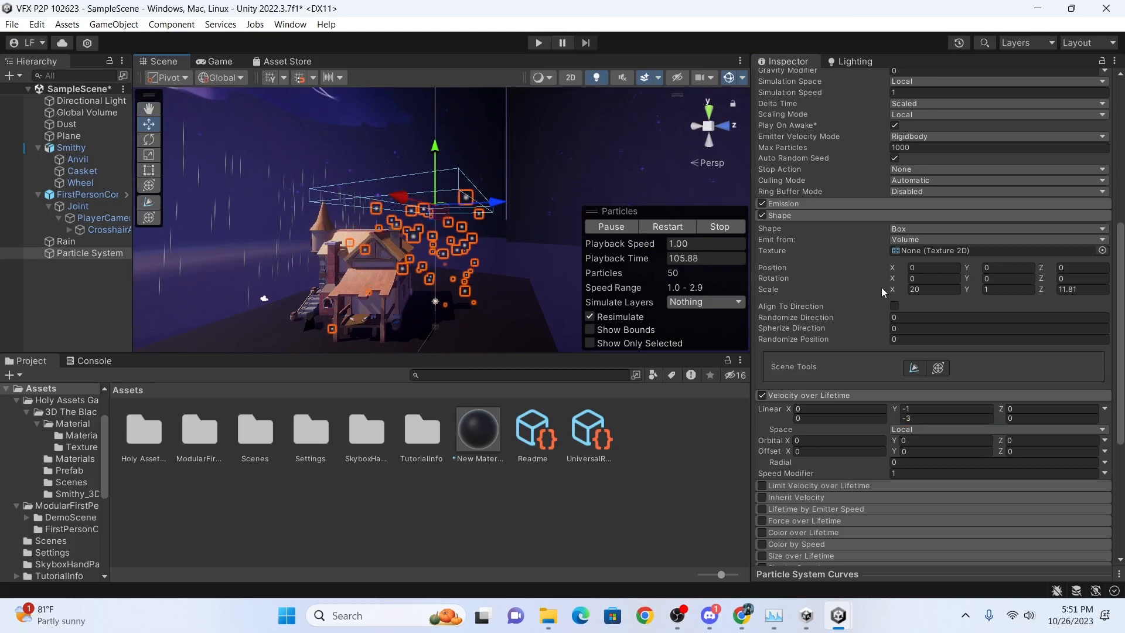
pyautogui.click(799, 394)
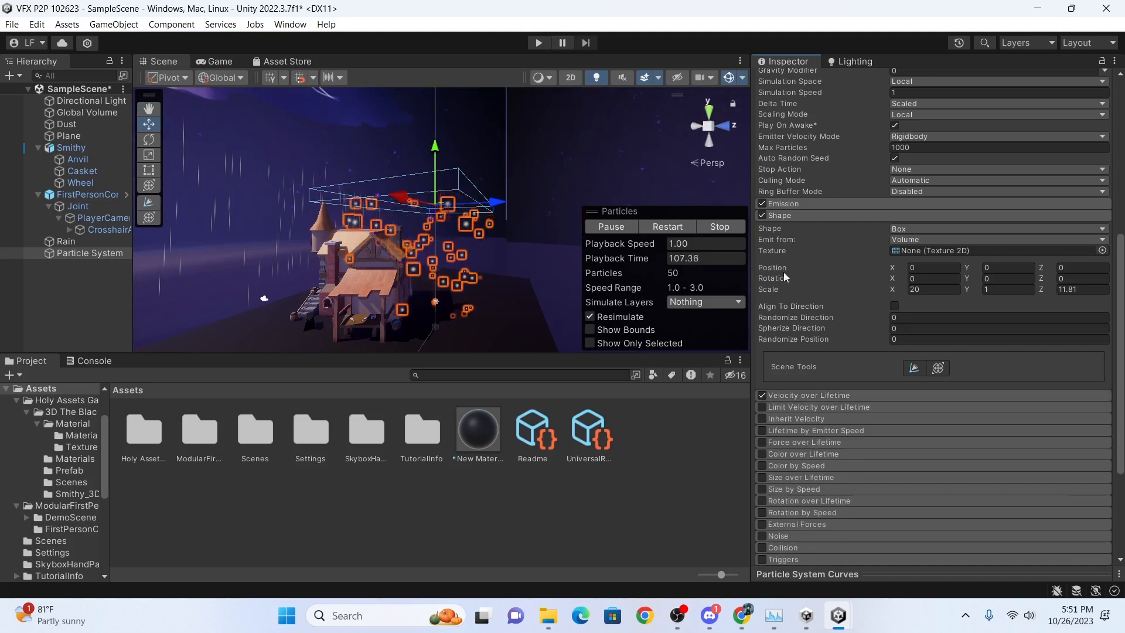
pyautogui.click(795, 218)
pyautogui.click(804, 206)
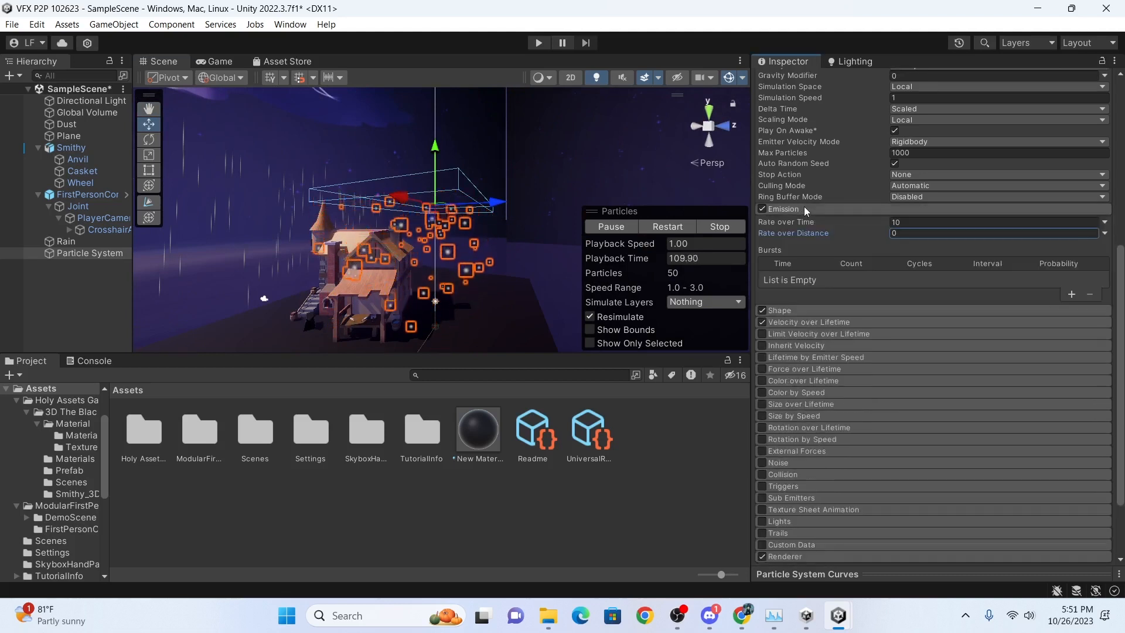
pyautogui.click(934, 219)
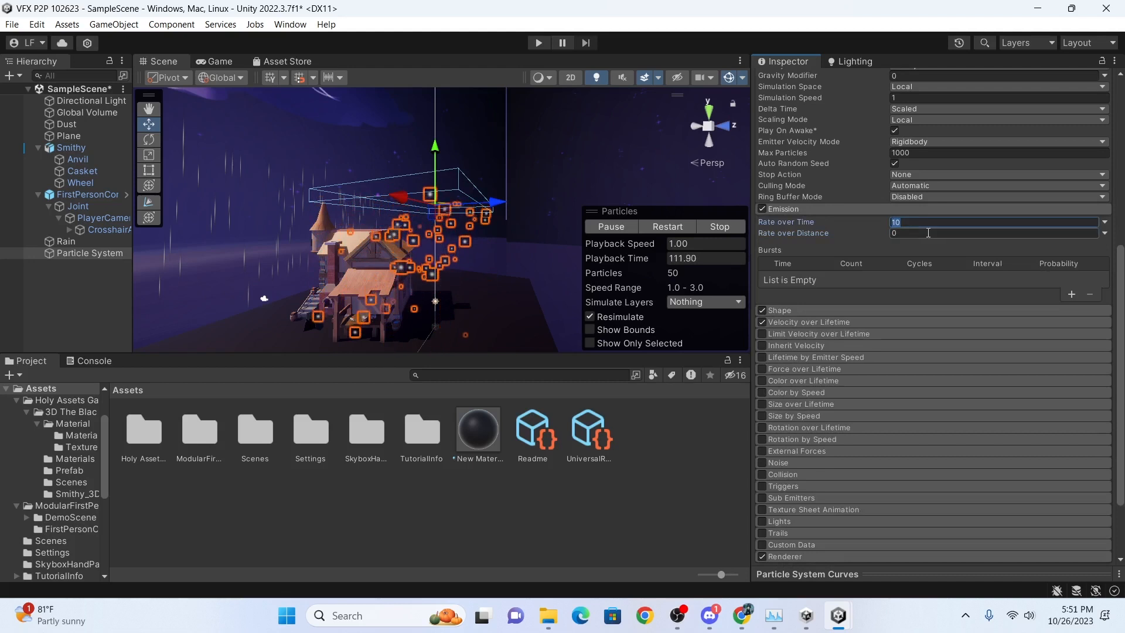
pyautogui.write('0')
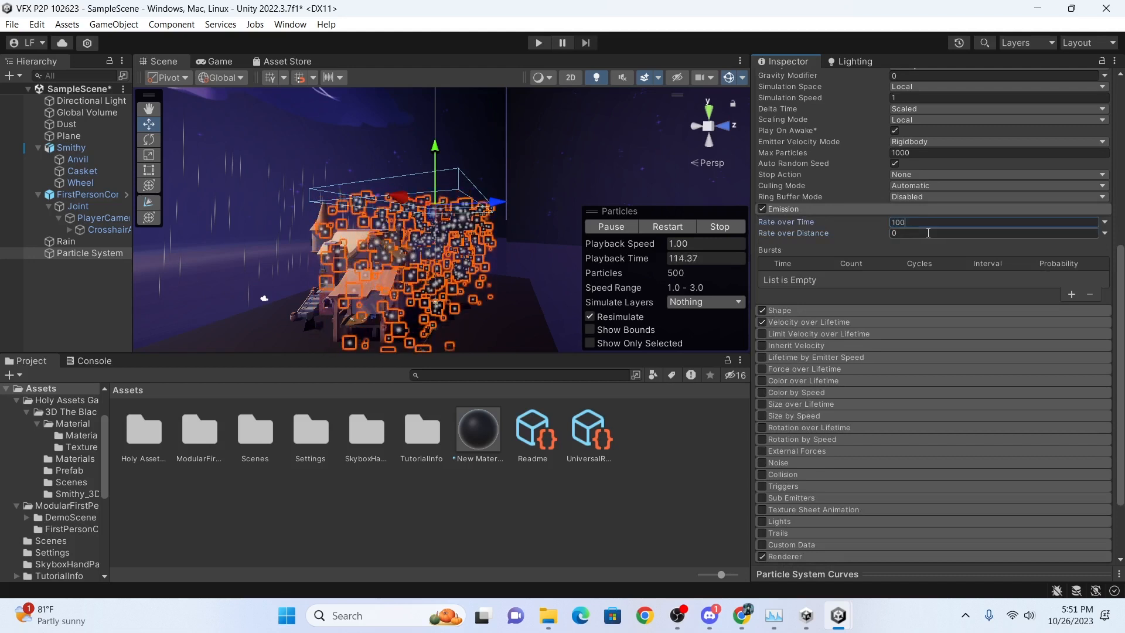
# Frame the Particle System in the scene and set its Start Lifetime to 10.
pyautogui.click(669, 451)
pyautogui.scroll(5, 515, 251)
pyautogui.moveTo(481, 266)
pyautogui.mouseDown(button='middle')
pyautogui.moveTo(502, 213)
pyautogui.moveTo(481, 256)
pyautogui.mouseUp(button='middle')
pyautogui.click(69, 253)
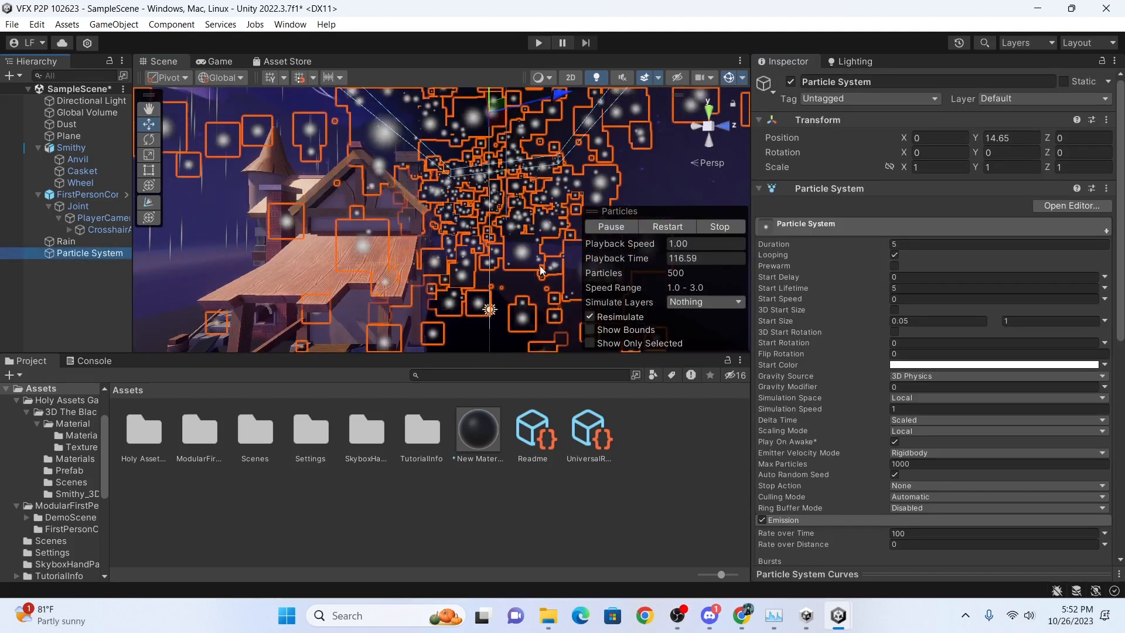
pyautogui.press('f')
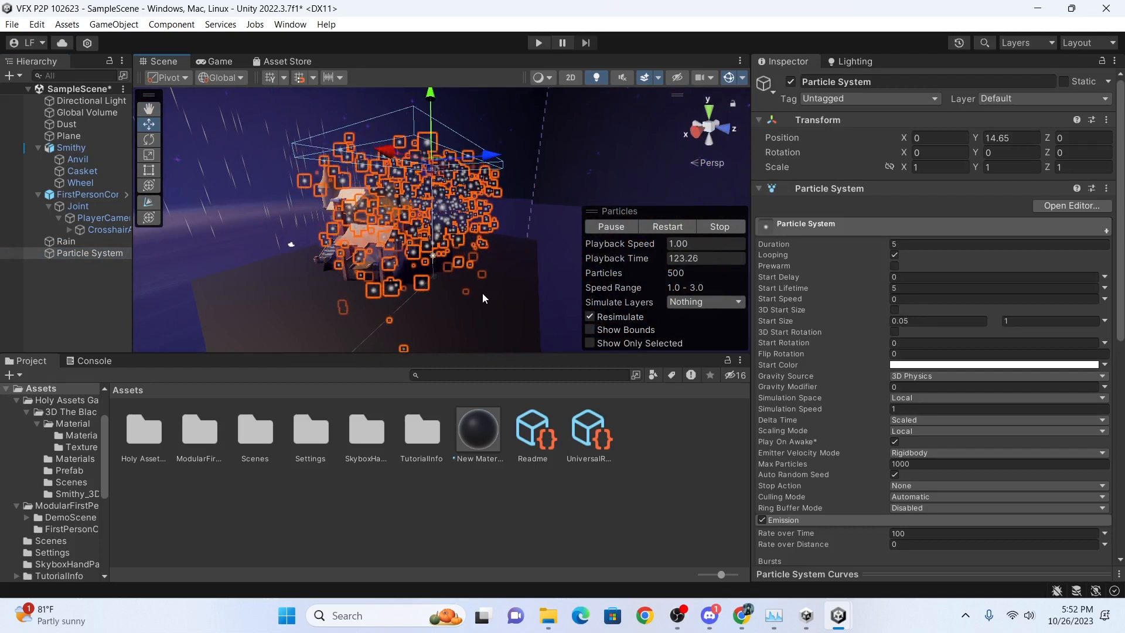
pyautogui.click(906, 289)
pyautogui.write('10')
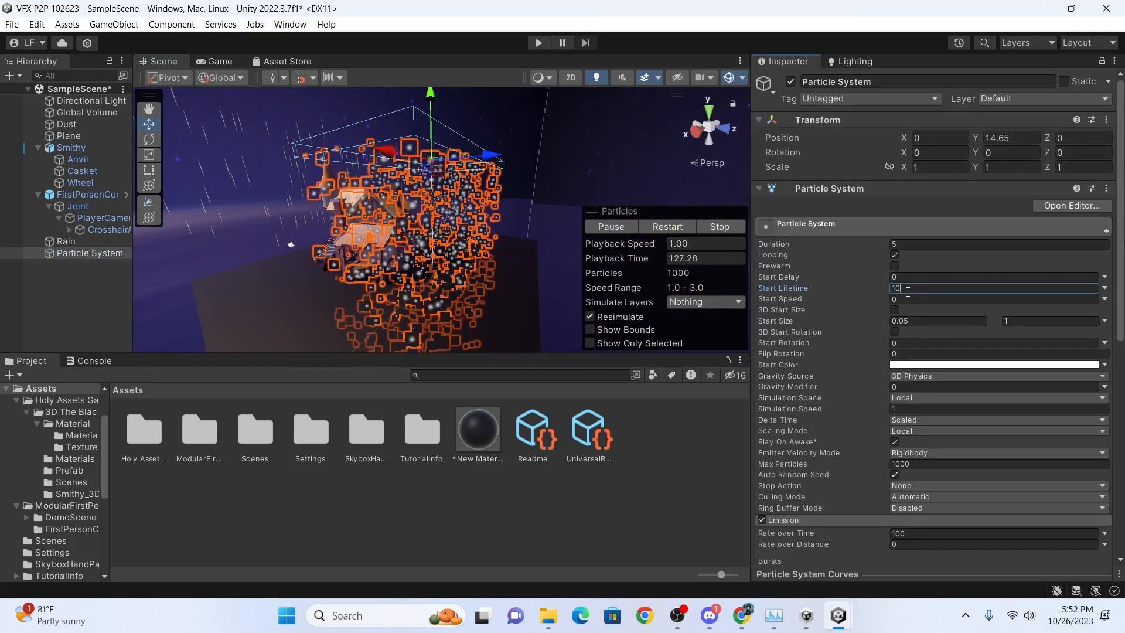
# Enable the Color over Lifetime module of the Particle System.
pyautogui.moveTo(484, 257); pyautogui.dragTo(446, 235, button='middle')
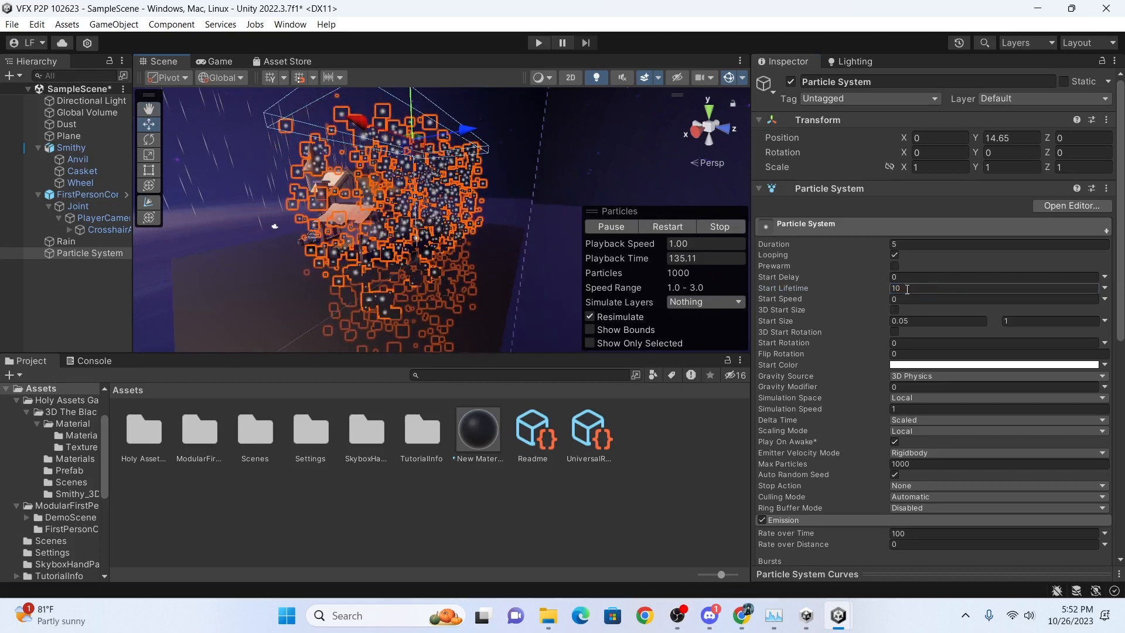
pyautogui.scroll(2, 452, 195)
pyautogui.moveTo(448, 190); pyautogui.dragTo(484, 233, button='middle')
pyautogui.scroll(5, 485, 231)
pyautogui.scroll(-4, 511, 194)
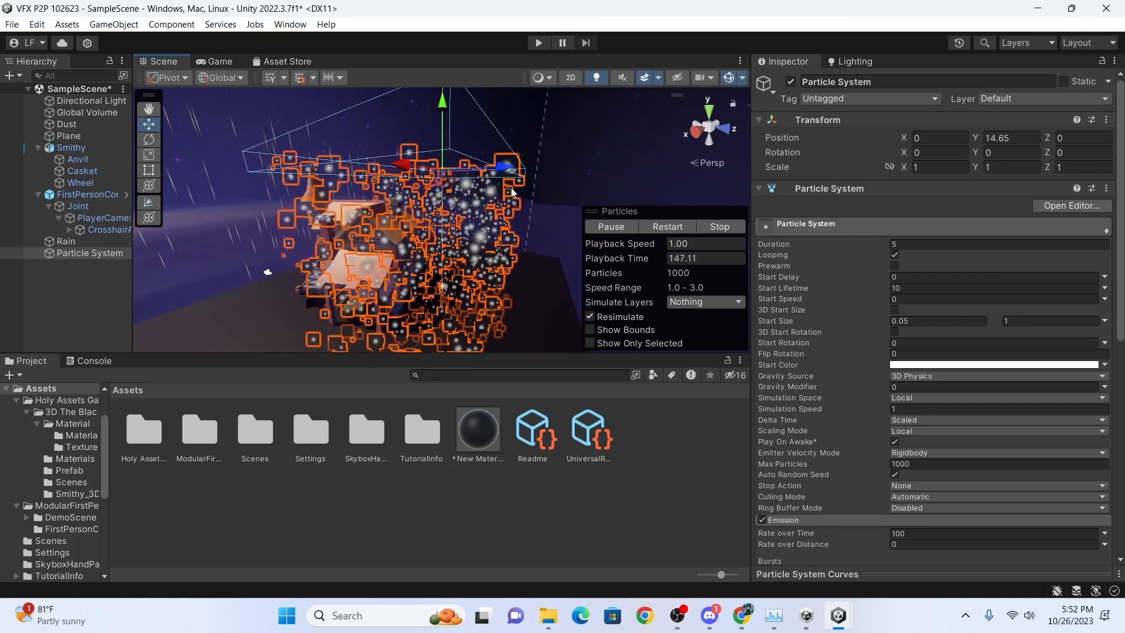
pyautogui.scroll(-3, 814, 336)
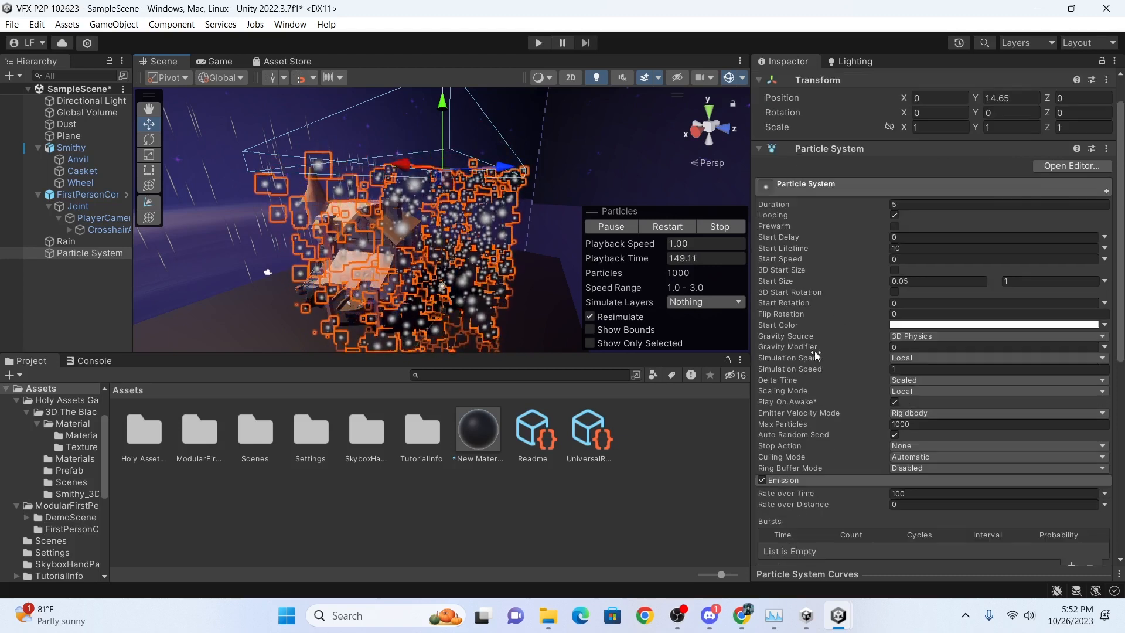
pyautogui.scroll(-10, 809, 384)
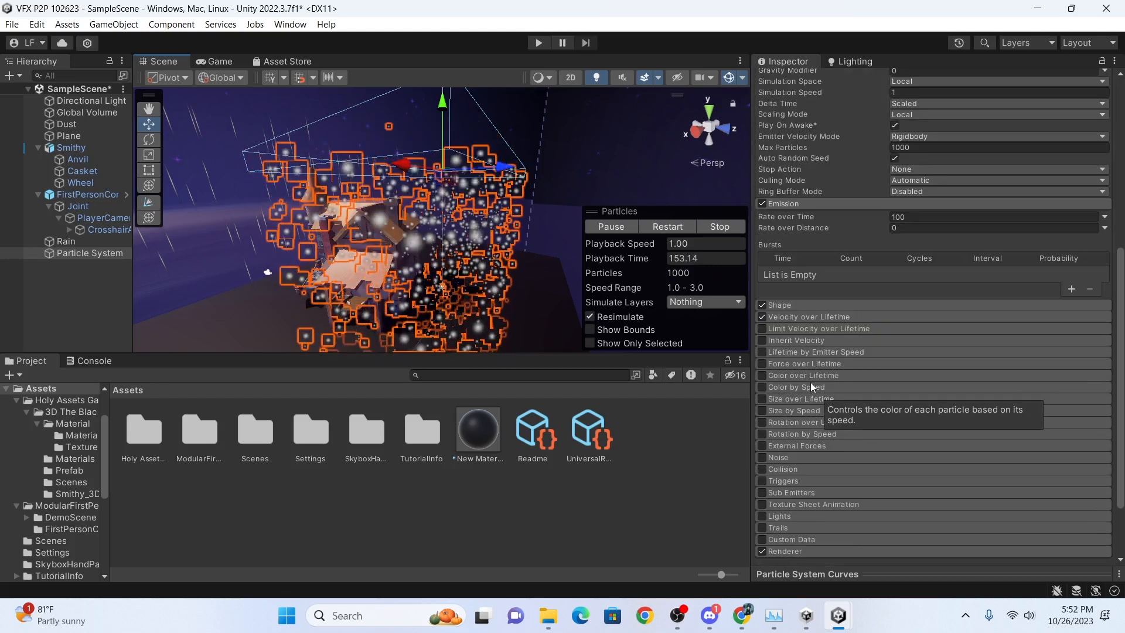
pyautogui.click(807, 374)
pyautogui.click(763, 375)
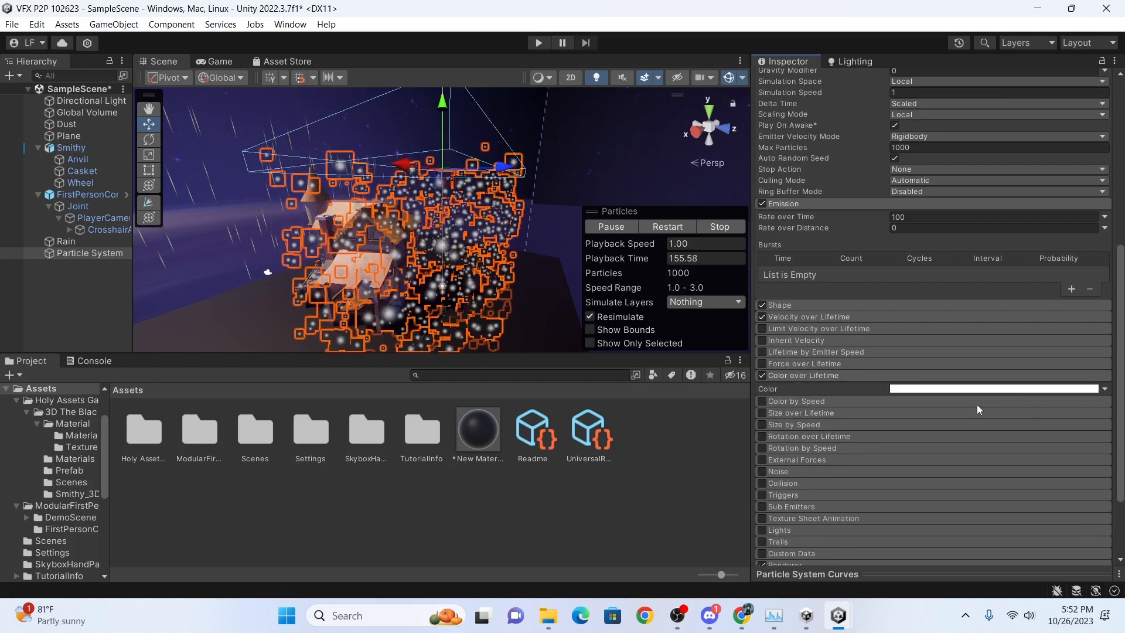
# Add two alpha keys to the Color over Lifetime gradient, at about 17.6% and 84.7%.
pyautogui.click(1106, 389)
pyautogui.moveTo(979, 171); pyautogui.dragTo(646, 158)
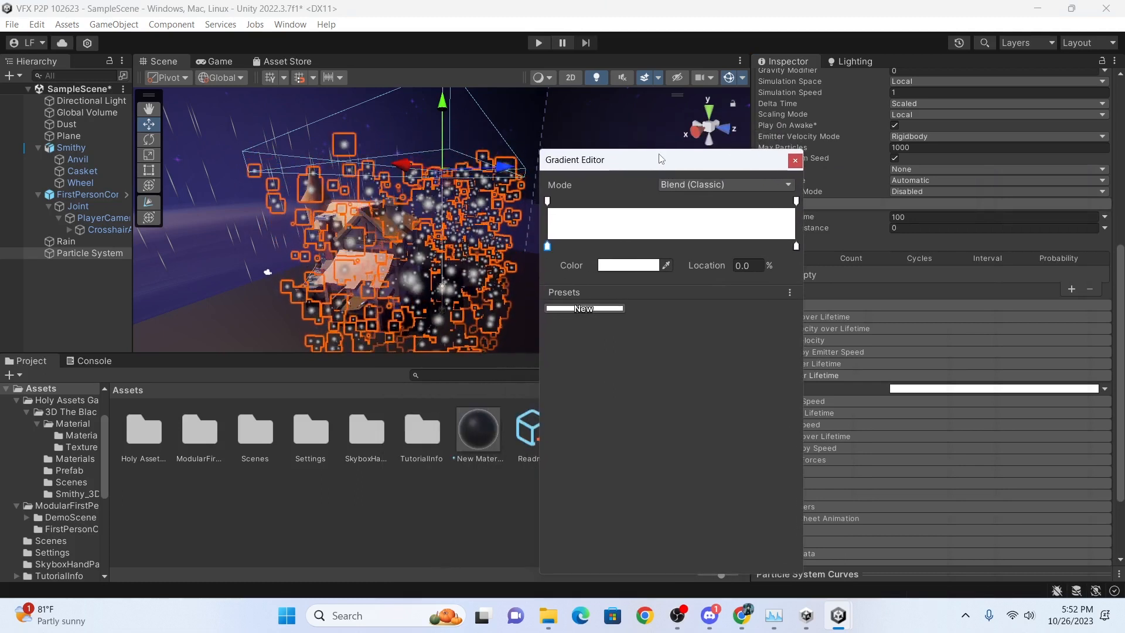
pyautogui.click(592, 201)
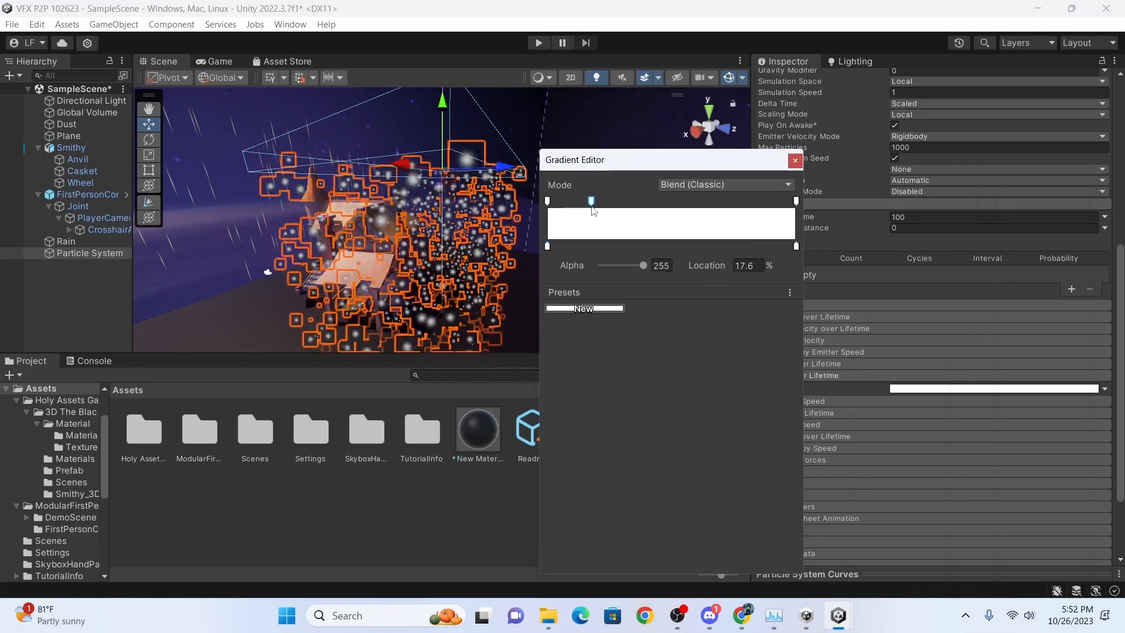
pyautogui.click(761, 201)
pyautogui.moveTo(762, 202); pyautogui.dragTo(759, 203)
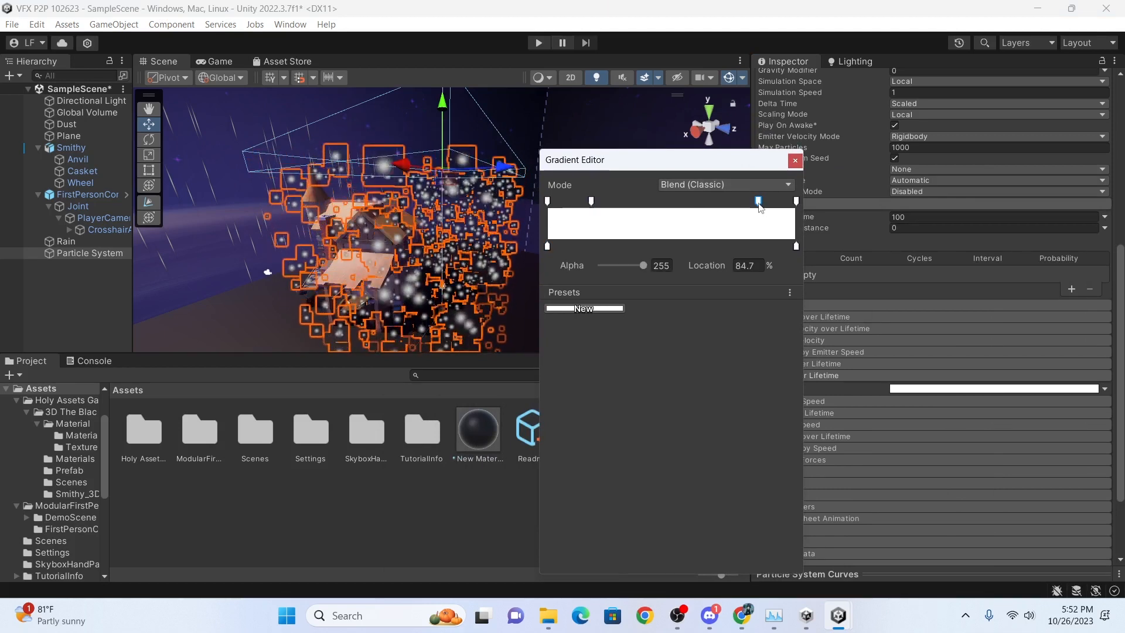
# Set the alpha of the gradient's first key at 0% and last key at 100% to 0.
pyautogui.click(547, 201)
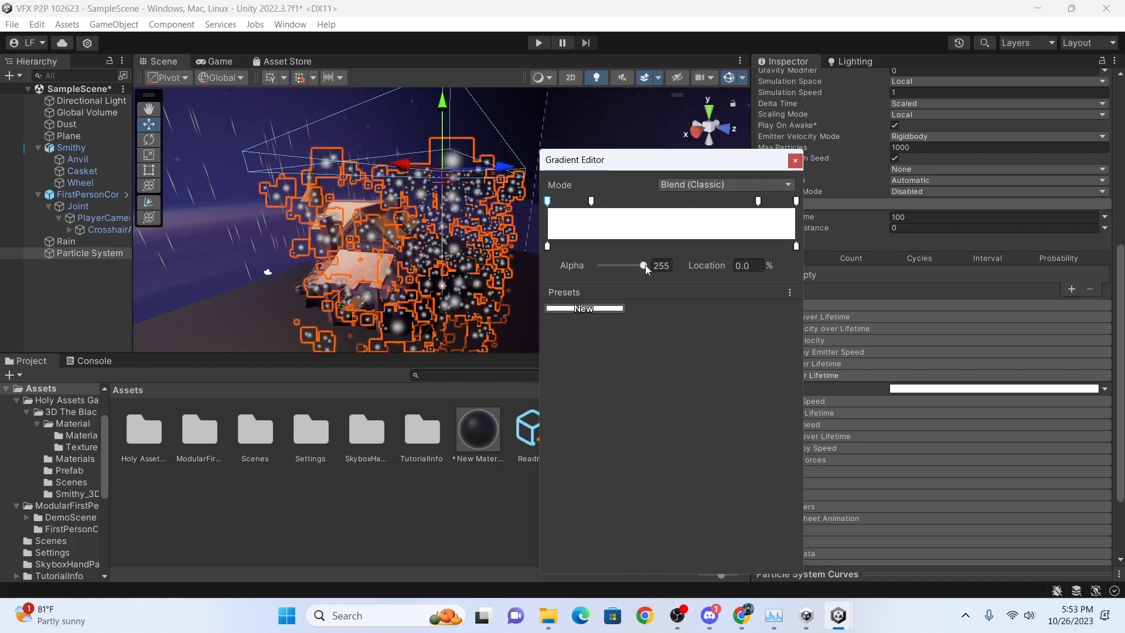
pyautogui.moveTo(643, 266); pyautogui.dragTo(512, 252)
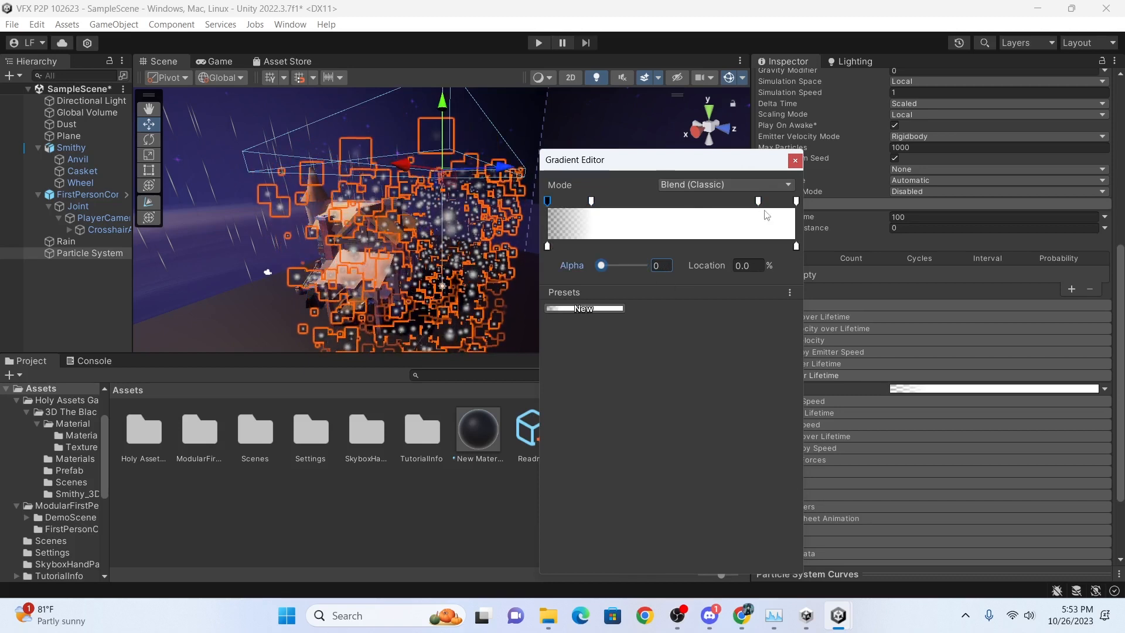
pyautogui.click(795, 201)
pyautogui.moveTo(645, 264); pyautogui.dragTo(554, 267)
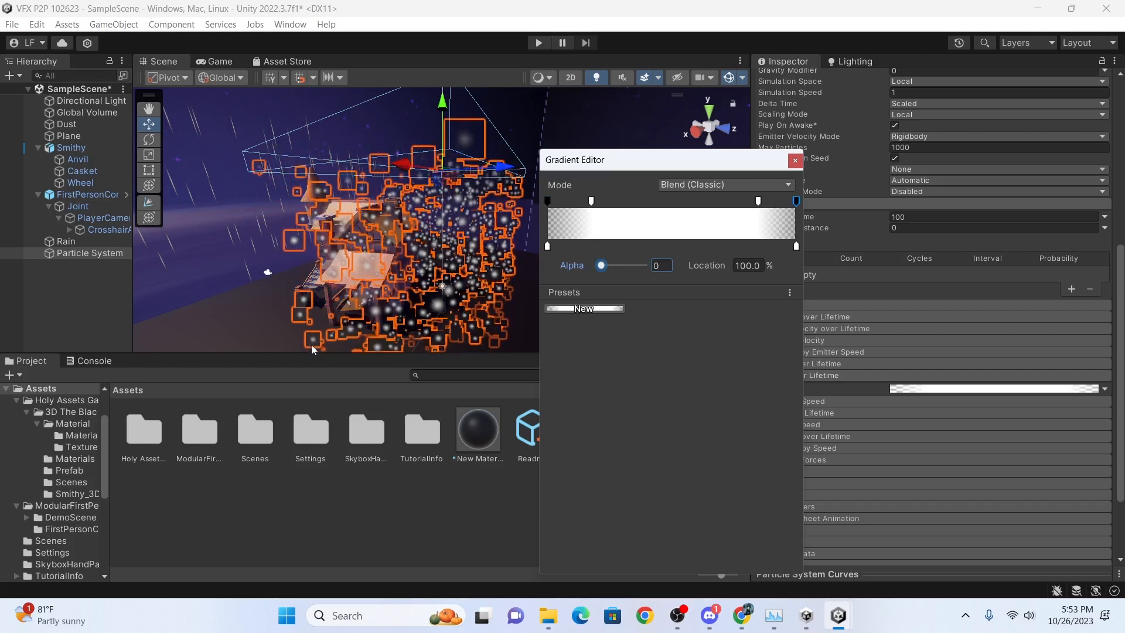
# Enable Collision with type World, inspect the particles around the ground plane, and collapse the module's settings.
pyautogui.moveTo(472, 203); pyautogui.dragTo(472, 170, button='middle')
pyautogui.moveTo(449, 239); pyautogui.dragTo(460, 184, button='middle')
pyautogui.scroll(-2, 461, 182)
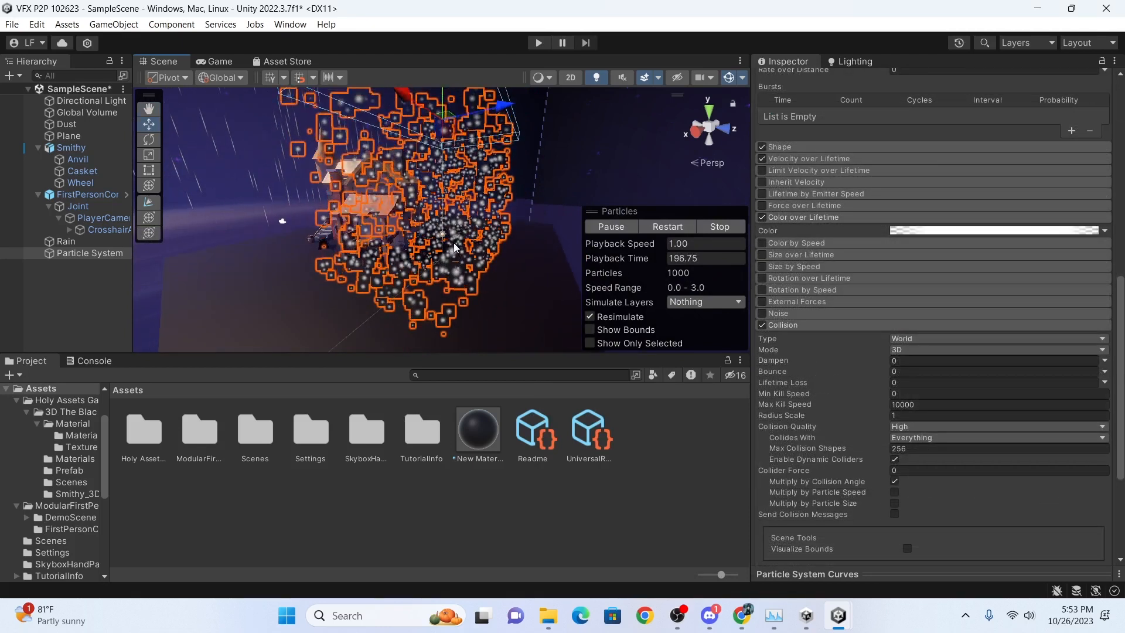
pyautogui.click(911, 337)
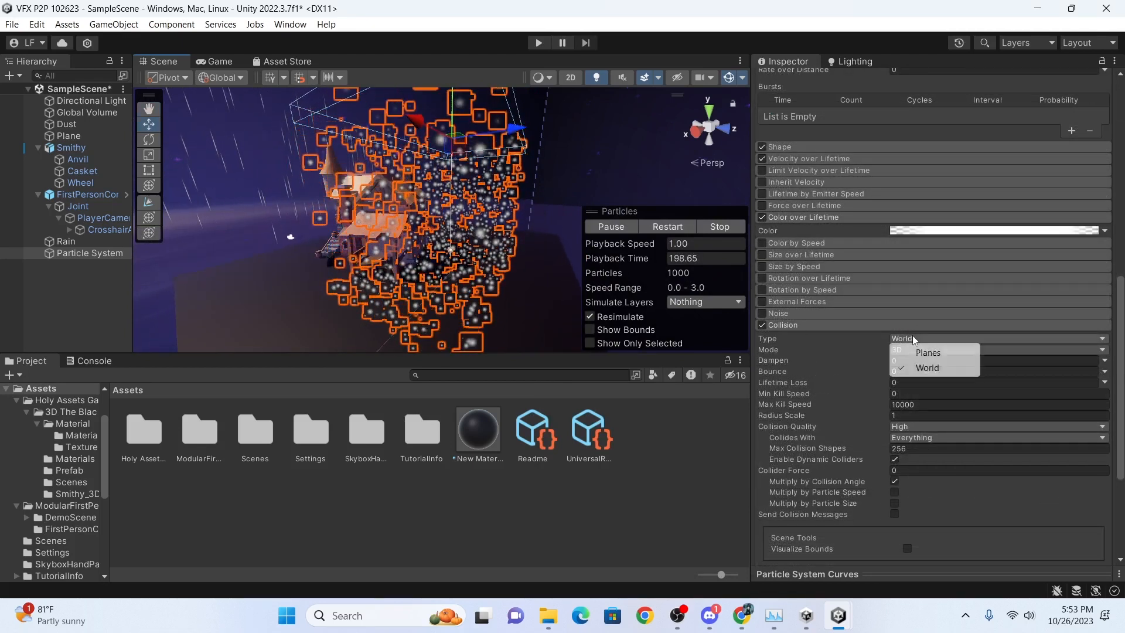
pyautogui.click(846, 333)
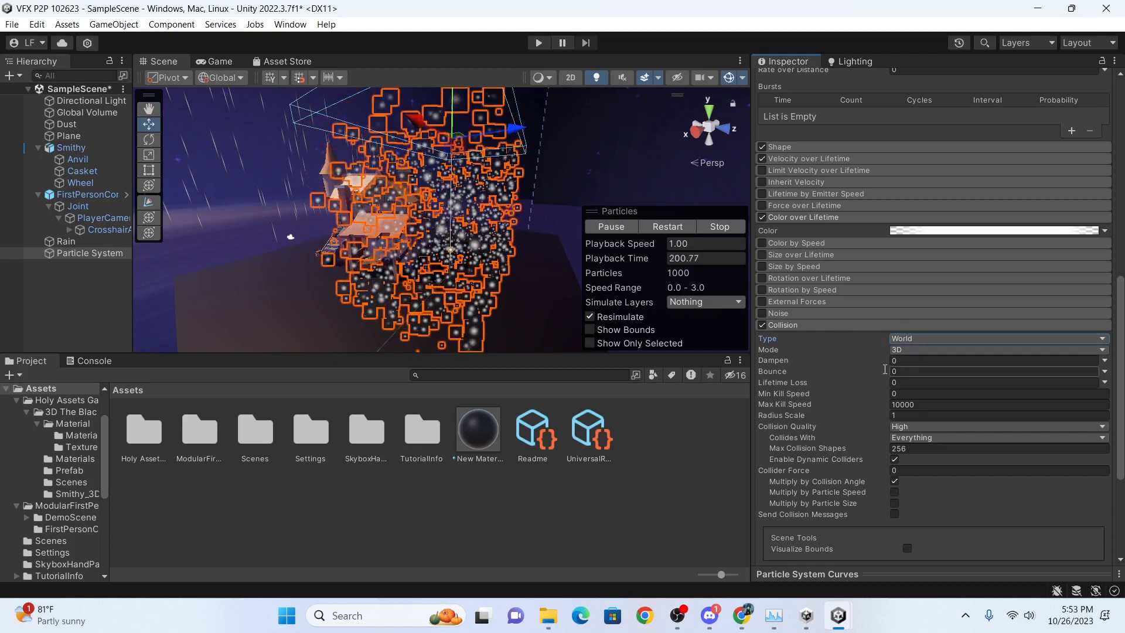
pyautogui.scroll(2, 519, 261)
pyautogui.moveTo(516, 261); pyautogui.dragTo(496, 248, button='right')
pyautogui.moveTo(495, 299); pyautogui.dragTo(496, 217, button='middle')
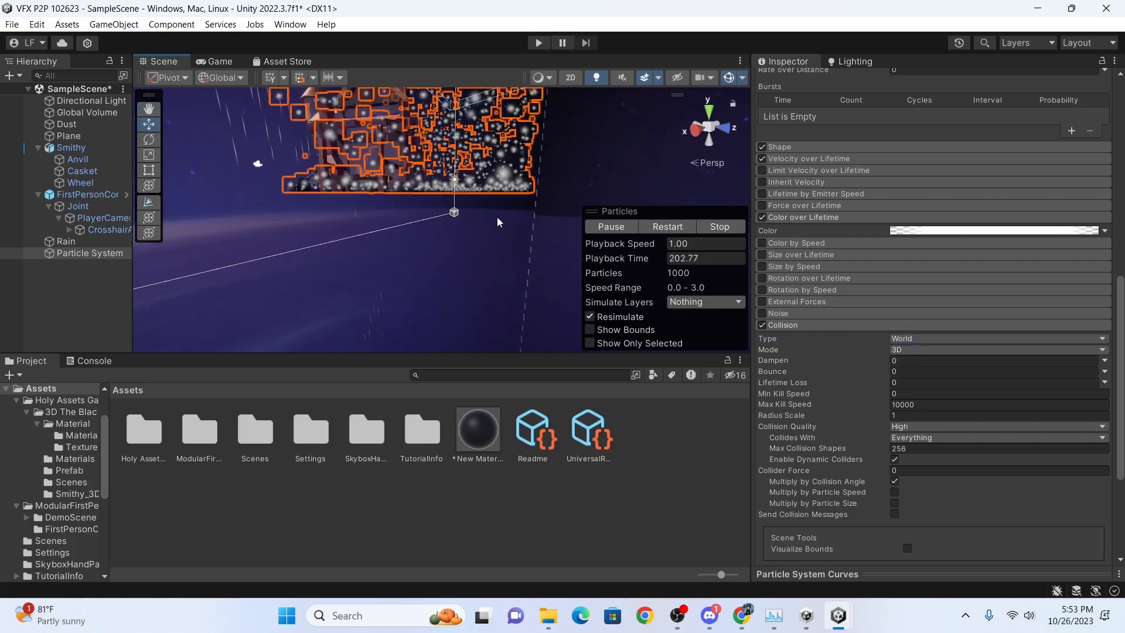
pyautogui.scroll(5, 487, 200)
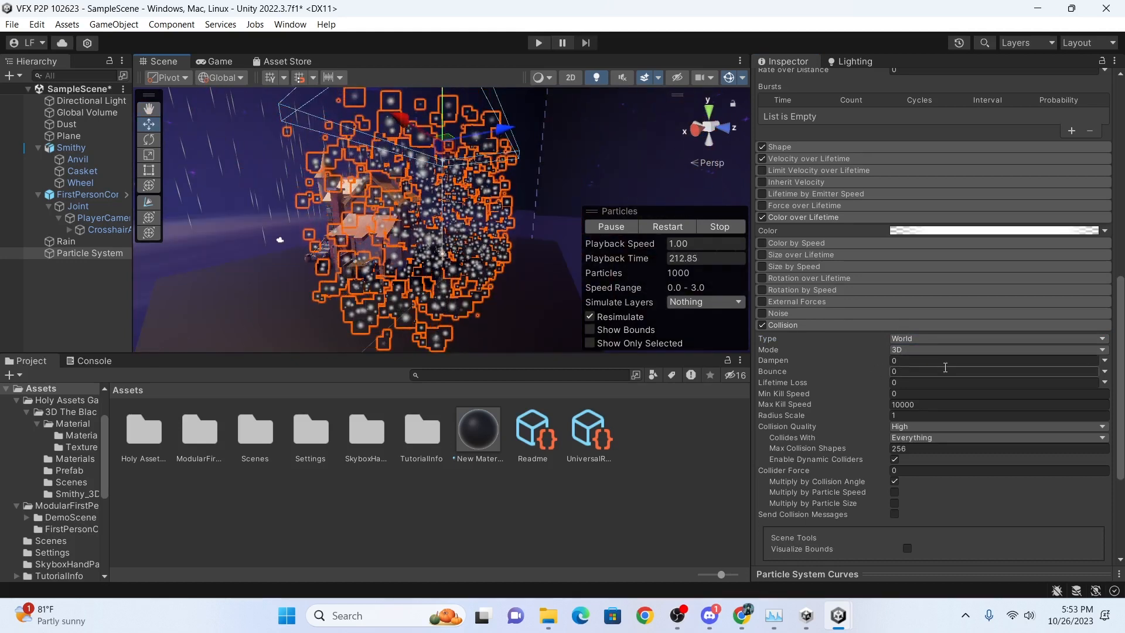
pyautogui.click(805, 323)
# Enable Size over Lifetime and keep its size mode set to Curve.
pyautogui.click(825, 315)
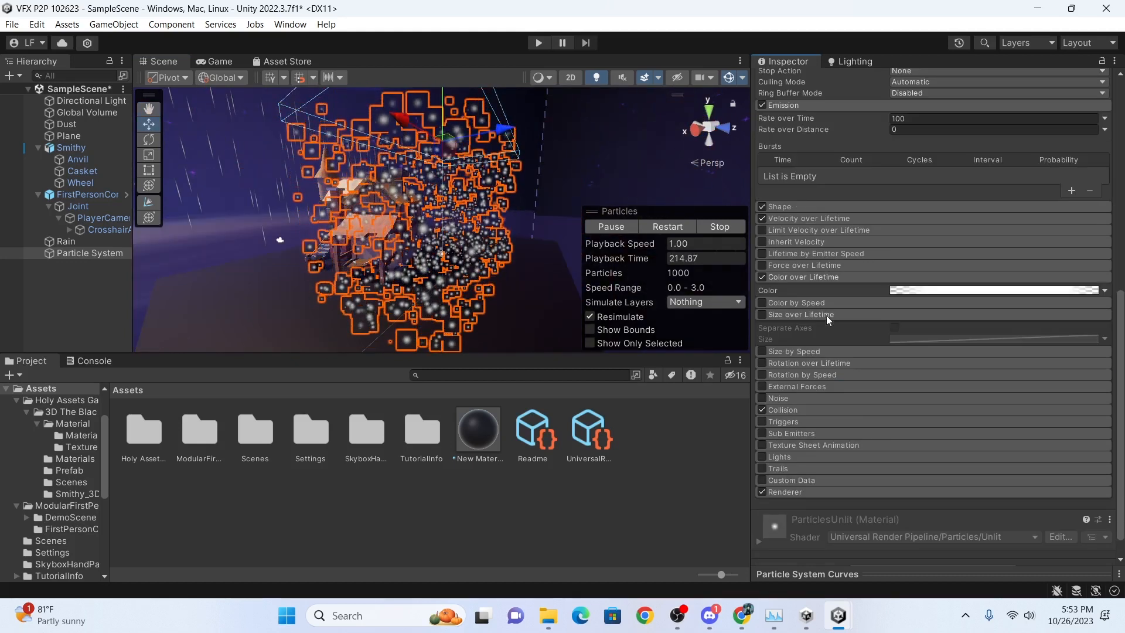
pyautogui.click(763, 314)
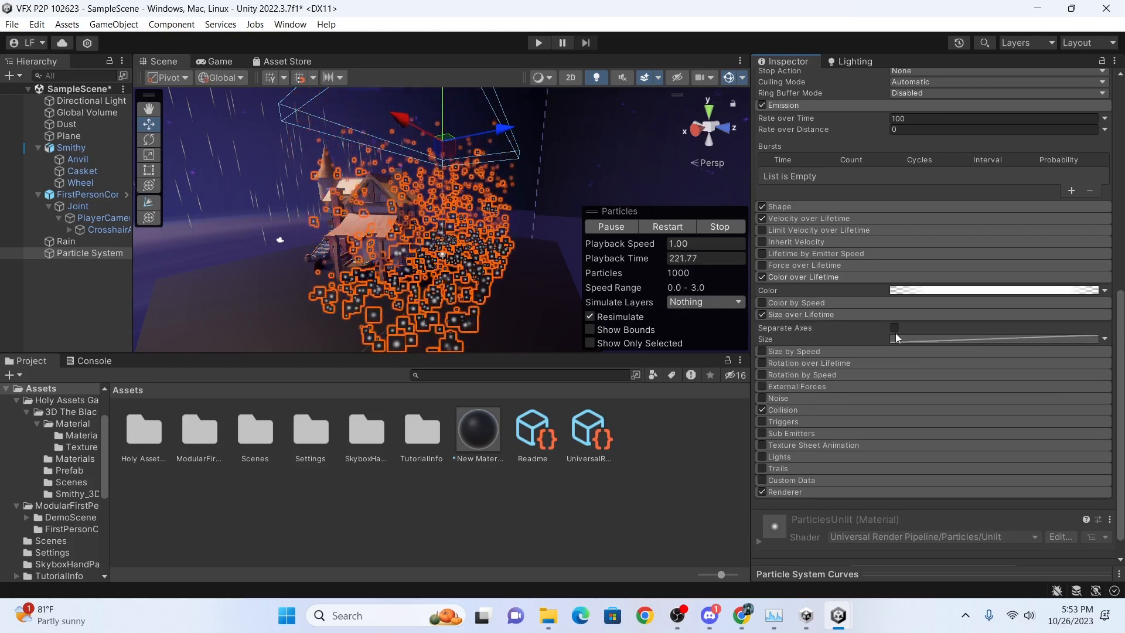
pyautogui.click(1104, 339)
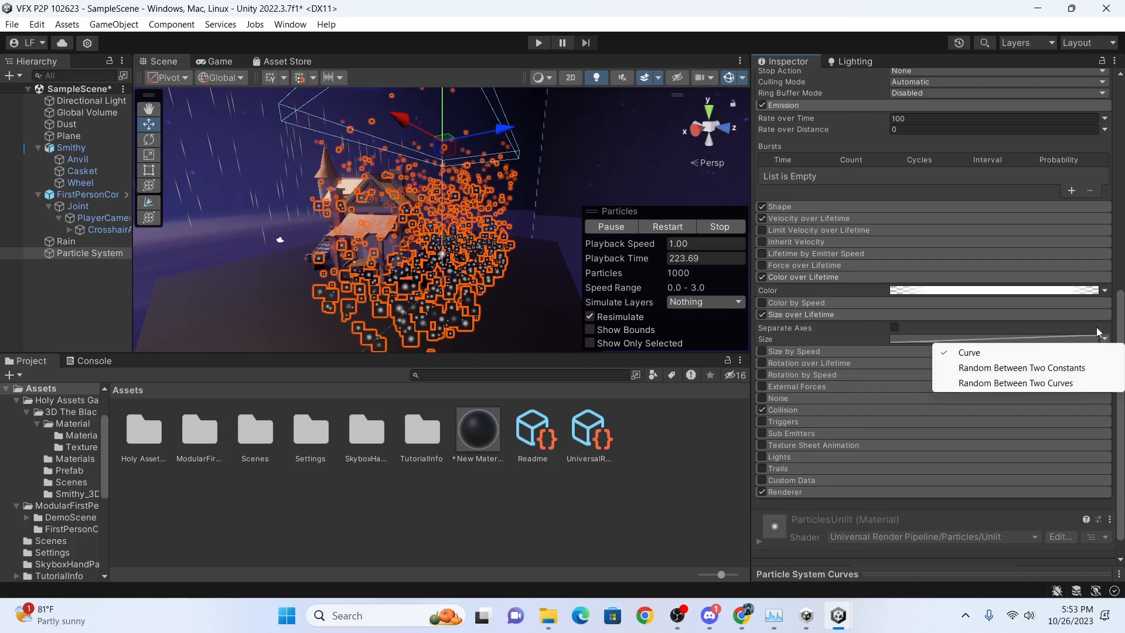
pyautogui.click(1096, 328)
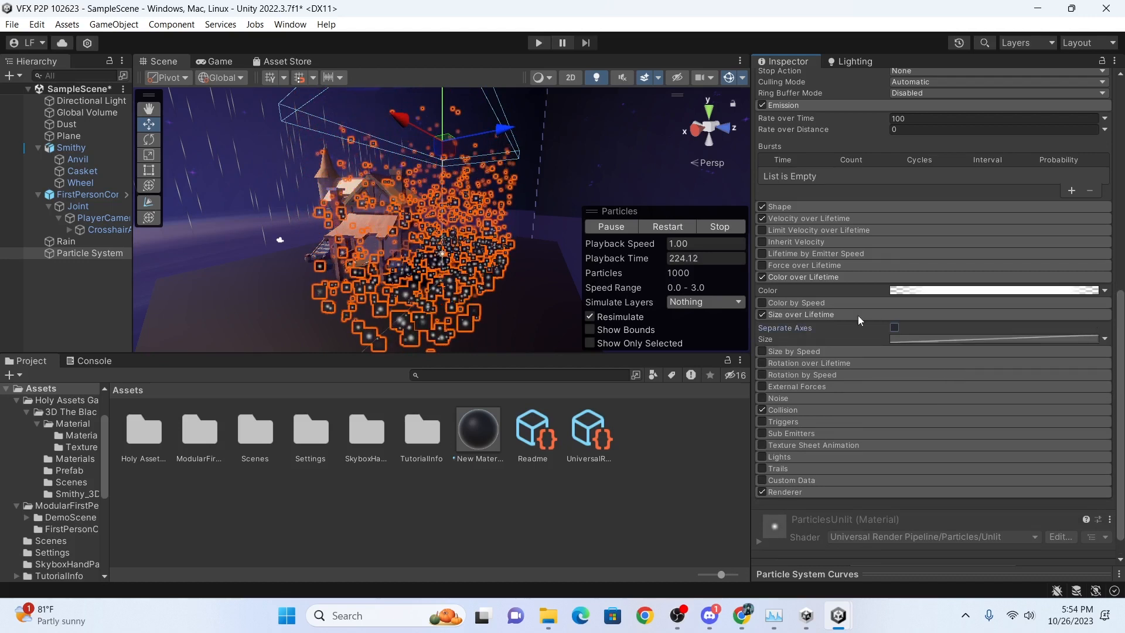
# Open the Size over Lifetime curve and apply the preset that eases down from 1 to 0.
pyautogui.scroll(-2, 942, 564)
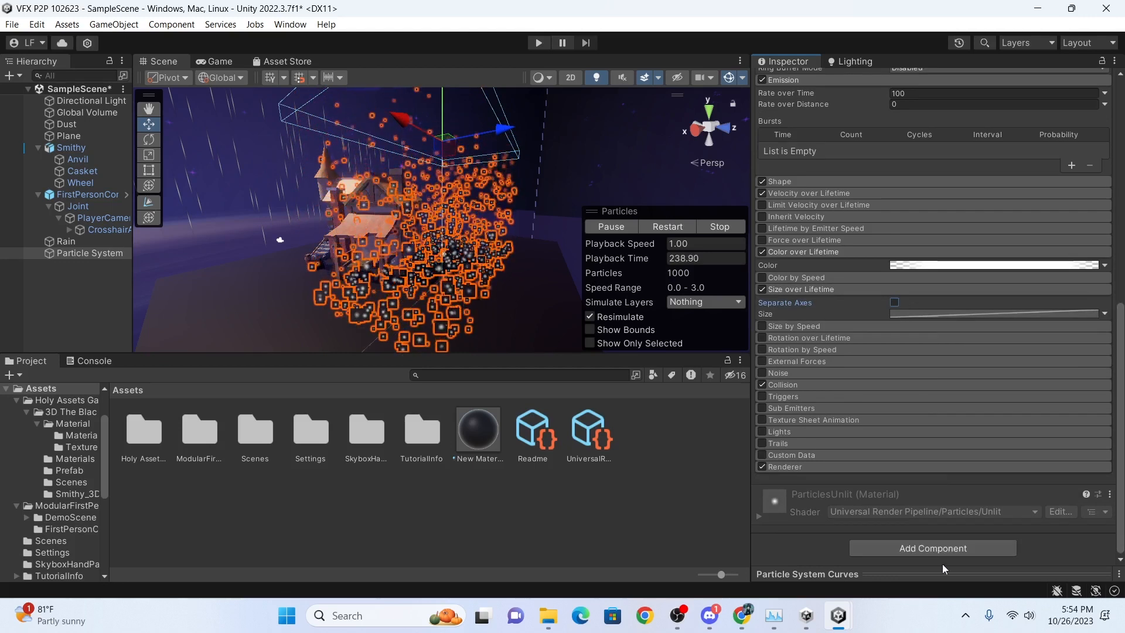
pyautogui.click(892, 571)
pyautogui.click(903, 314)
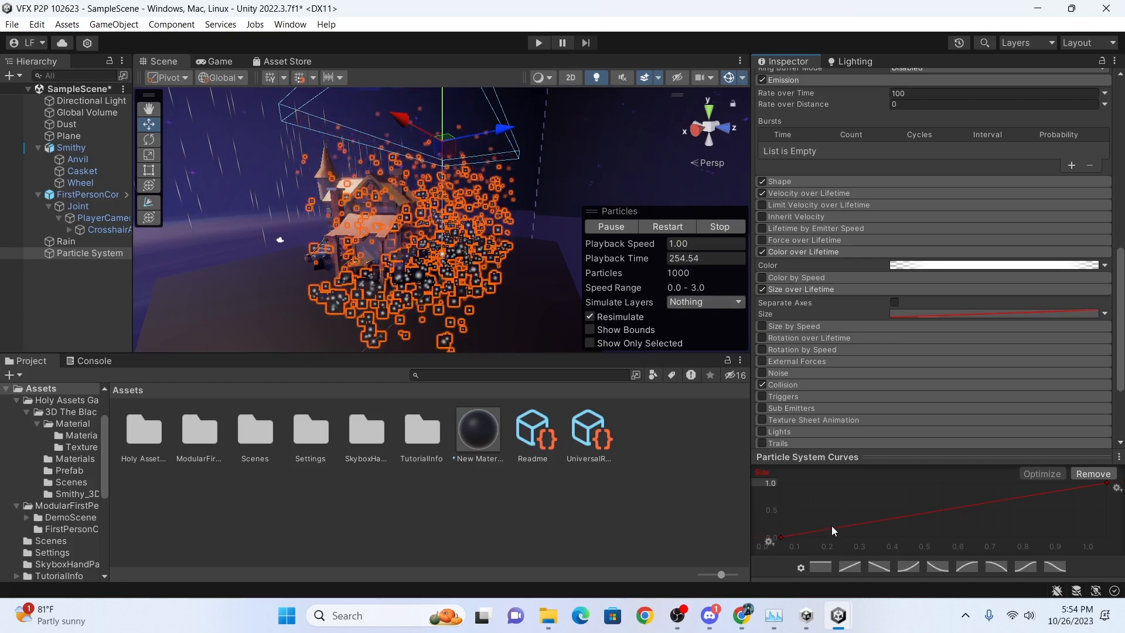
pyautogui.click(996, 567)
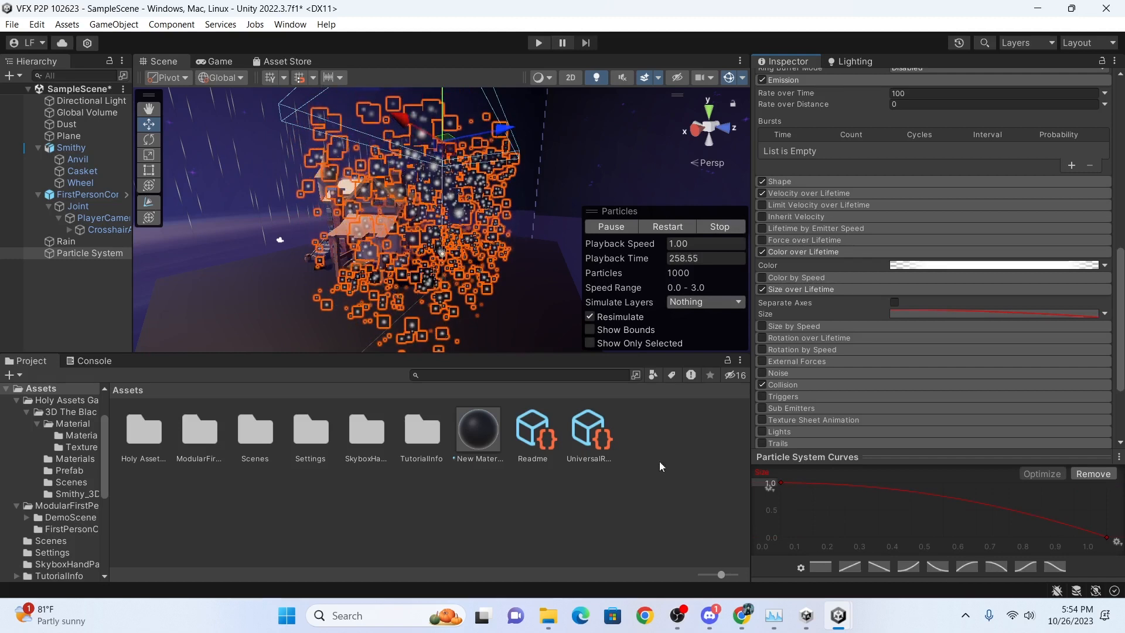
# Add a key near the start of the size curve at about 1.0 and lower the first key to 0.
pyautogui.rightClick(821, 480)
pyautogui.click(818, 480)
pyautogui.rightClick(820, 480)
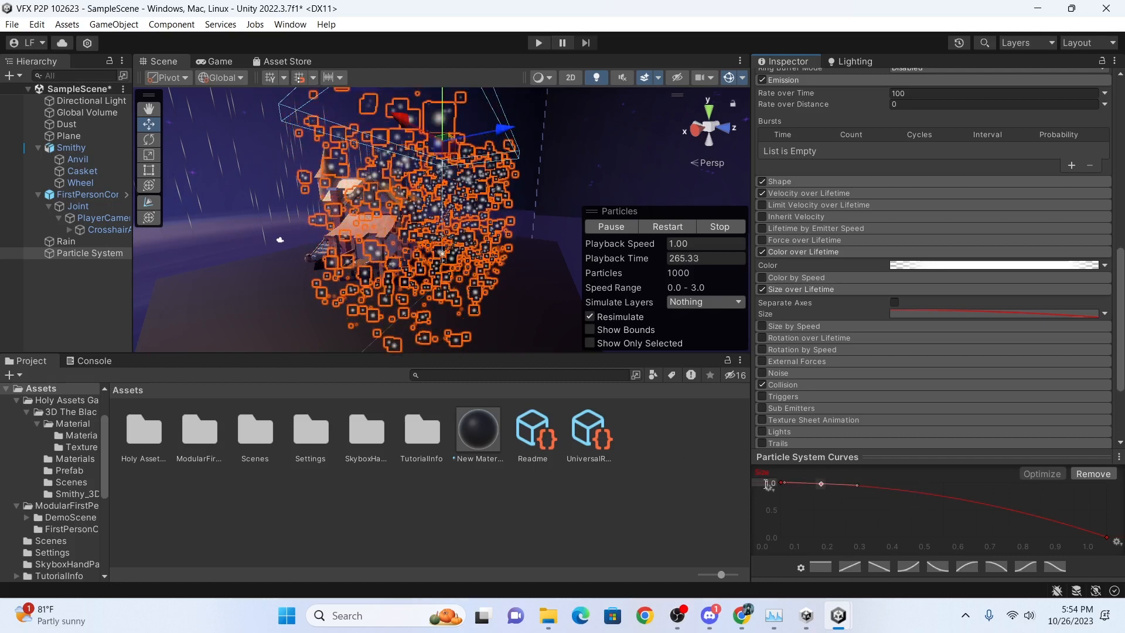
pyautogui.moveTo(781, 483); pyautogui.dragTo(768, 557)
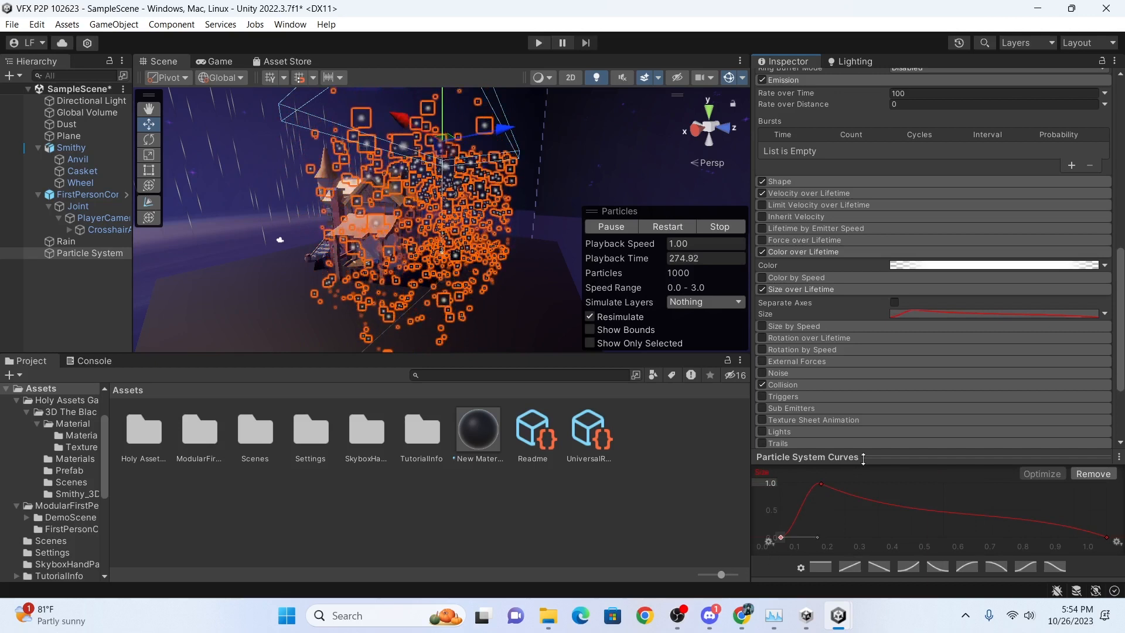
pyautogui.click(822, 485)
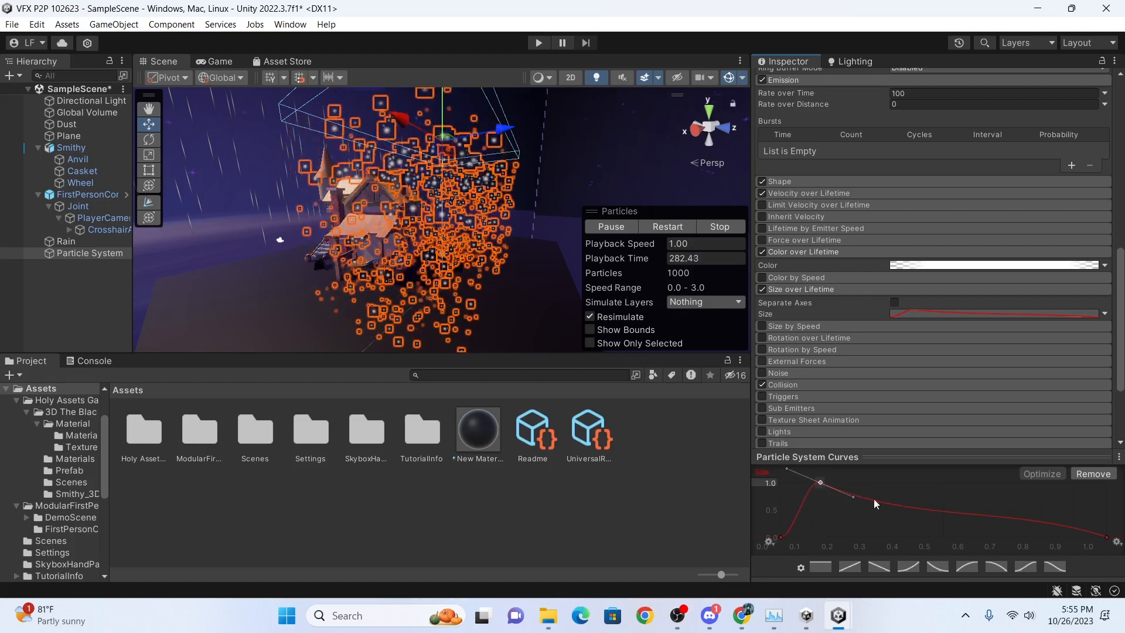
# Add a size curve key at about 0.513, 1.00 and angle the early peak's tangent upward to round the curve.
pyautogui.rightClick(938, 508)
pyautogui.click(943, 518)
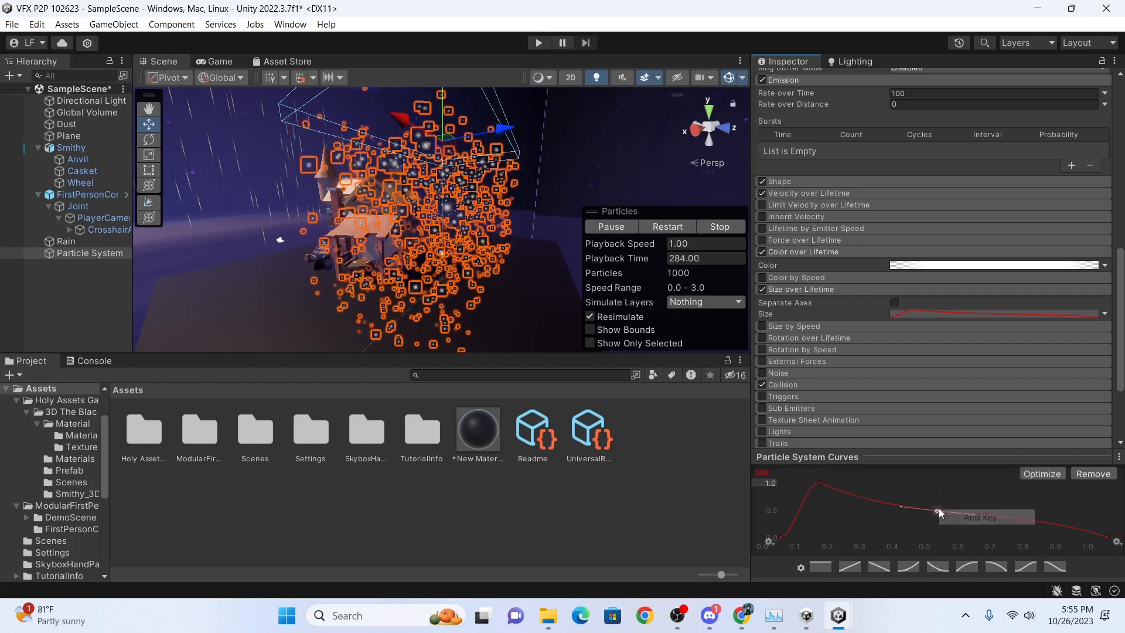
pyautogui.moveTo(938, 508); pyautogui.dragTo(948, 470)
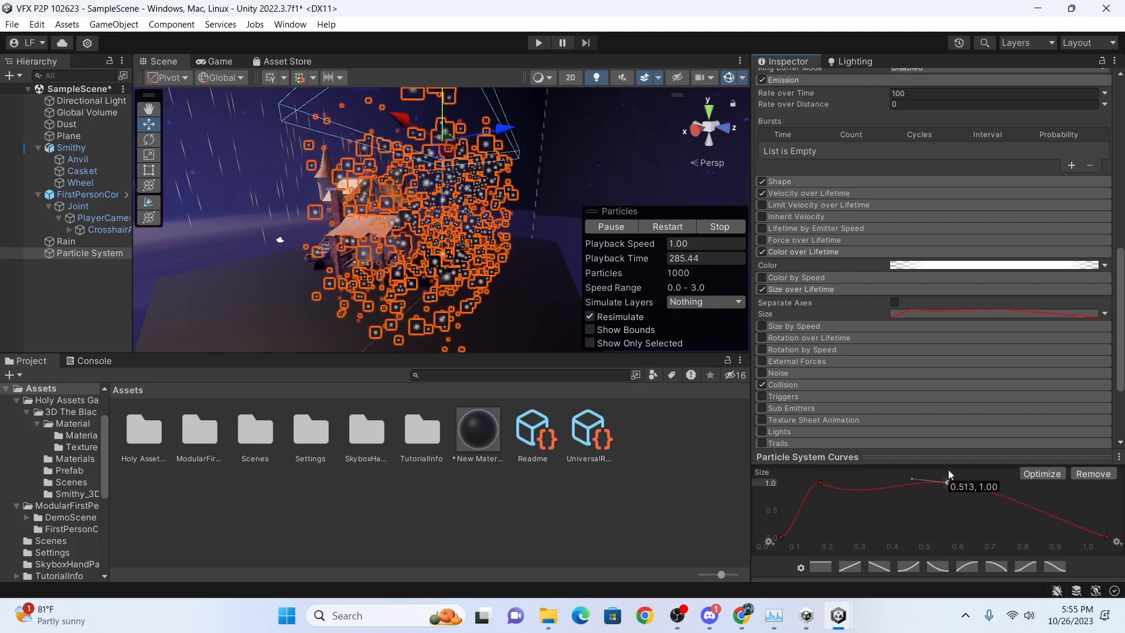
pyautogui.click(821, 482)
pyautogui.moveTo(853, 496); pyautogui.dragTo(860, 470)
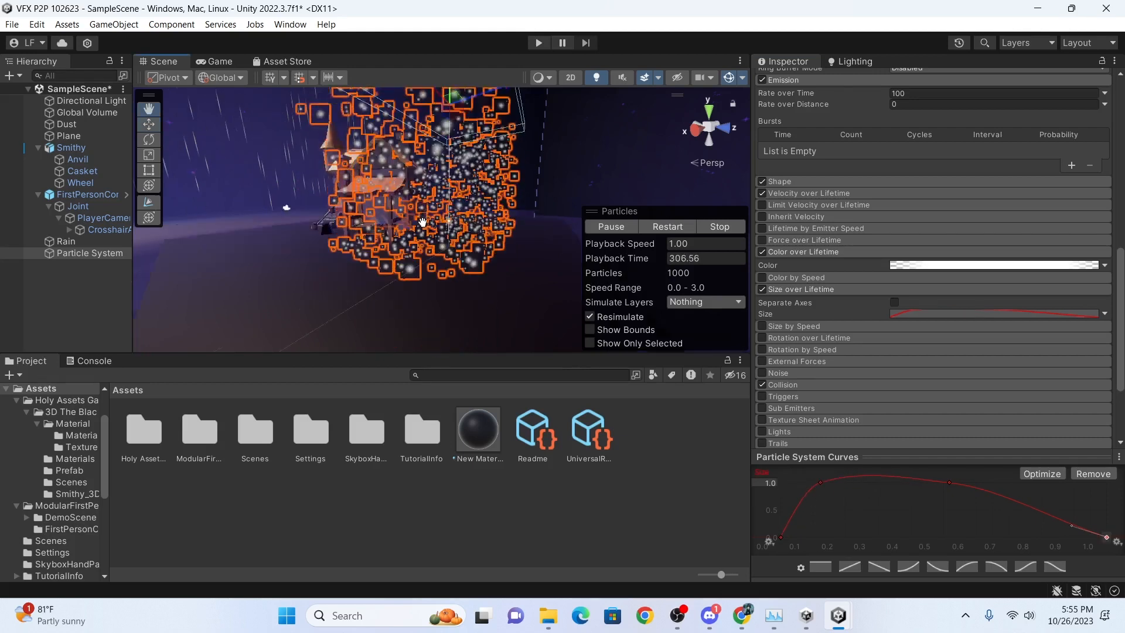
# Run the scene in Play mode to preview the falling particles in the game view.
pyautogui.moveTo(425, 195); pyautogui.dragTo(429, 248, button='middle')
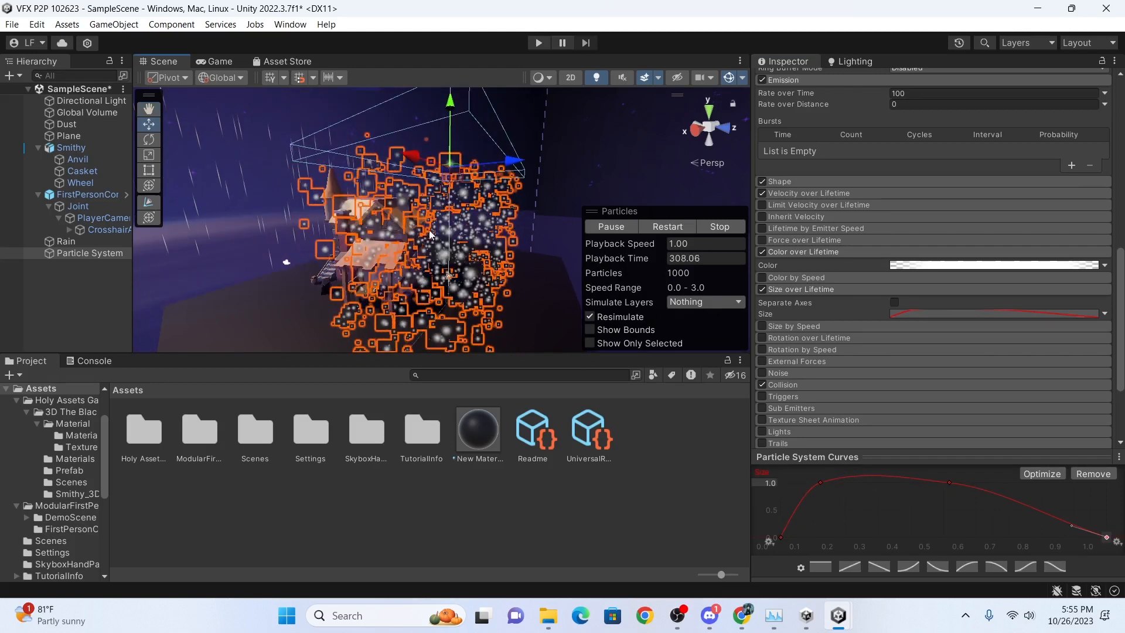
pyautogui.moveTo(443, 226); pyautogui.dragTo(459, 241, button='middle')
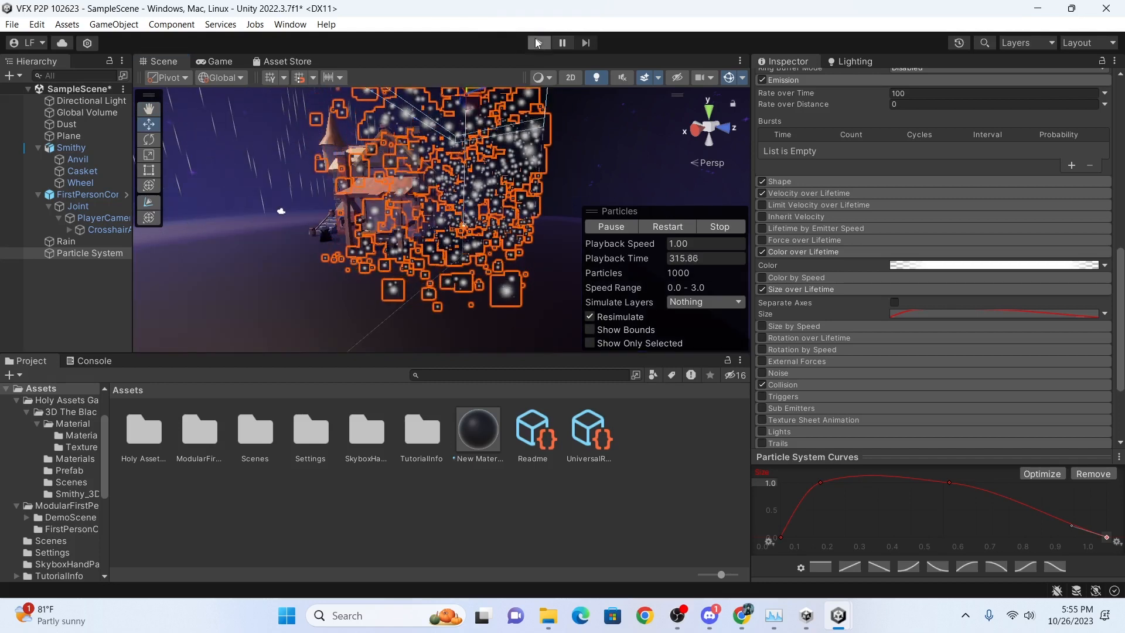
pyautogui.click(538, 43)
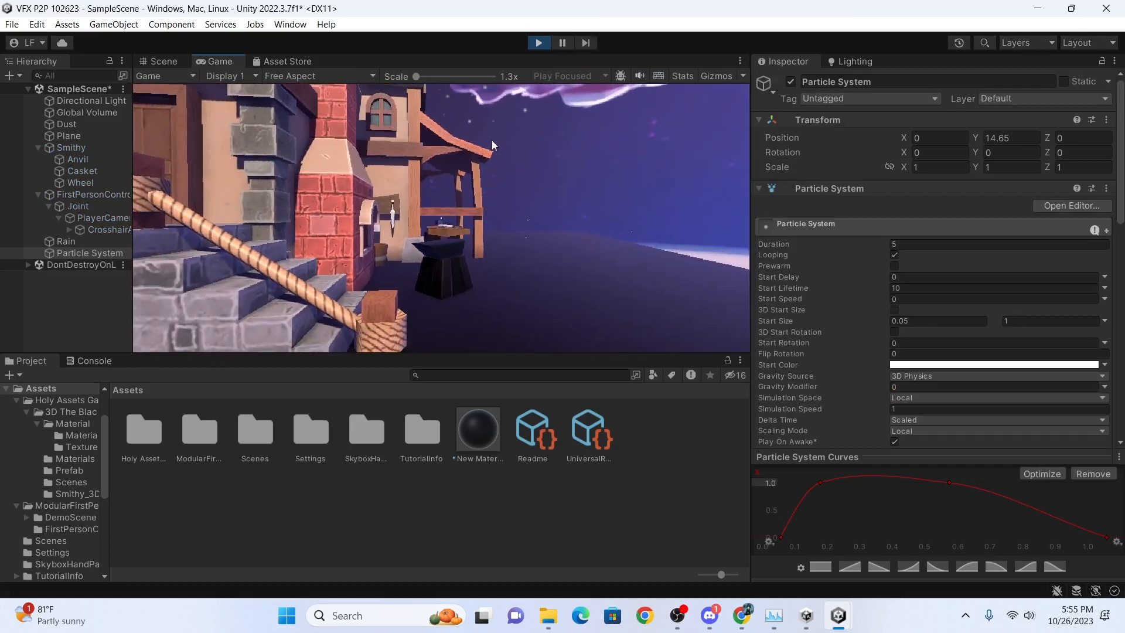
# Walk around the smithy in Play mode to examine the falling particles from several angles, and exit Play mode.
pyautogui.press('d')
pyautogui.press('w')
pyautogui.press('w')
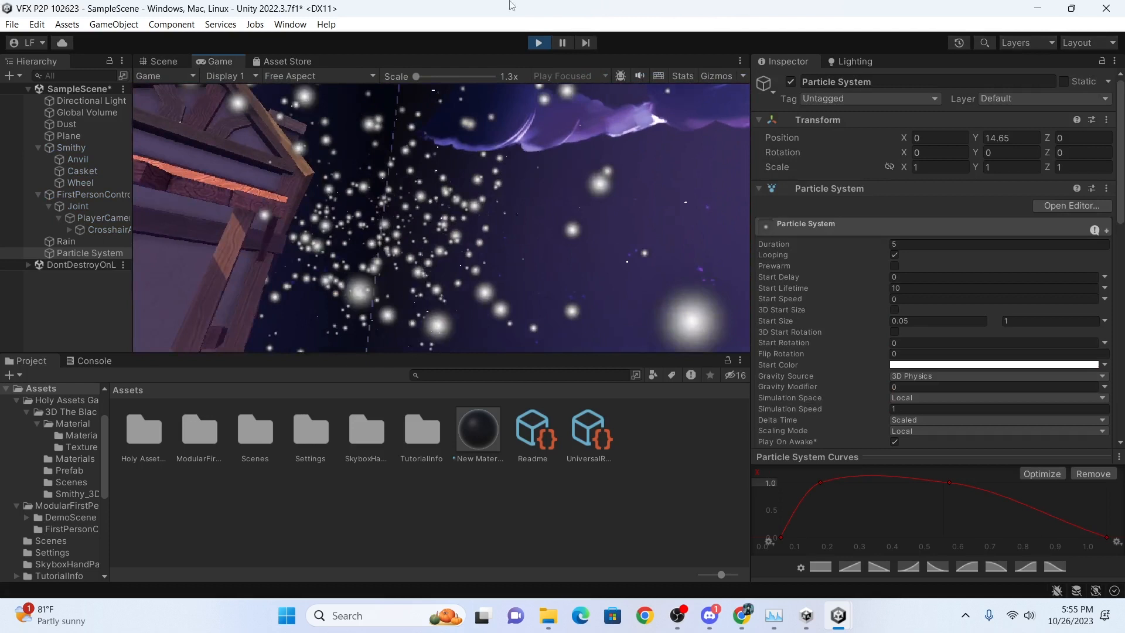
pyautogui.press('w')
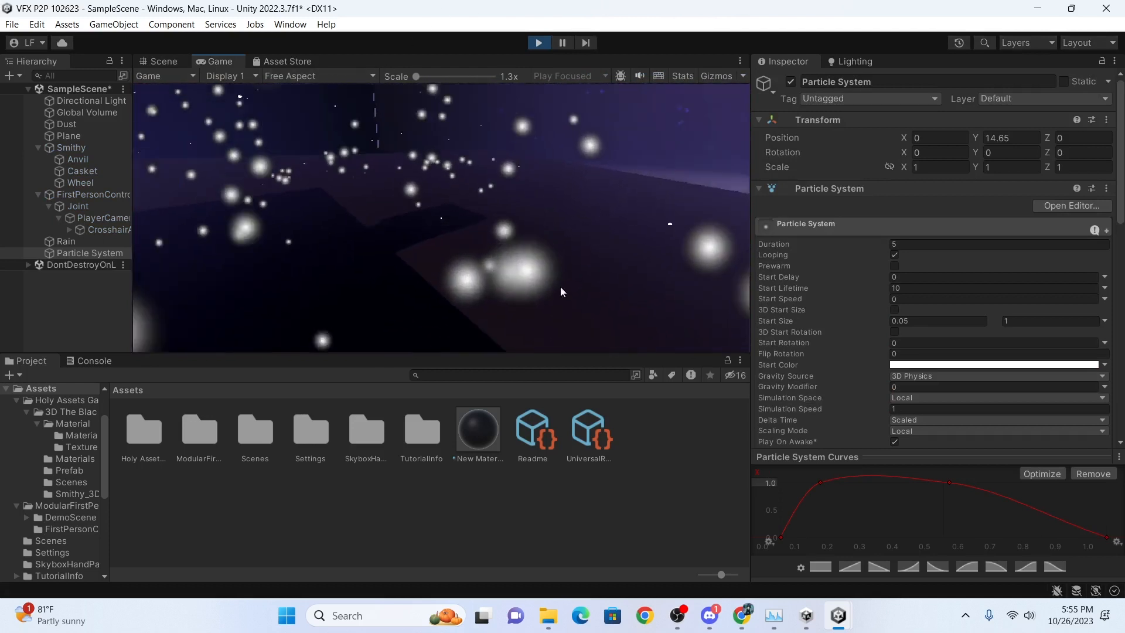
pyautogui.press('w')
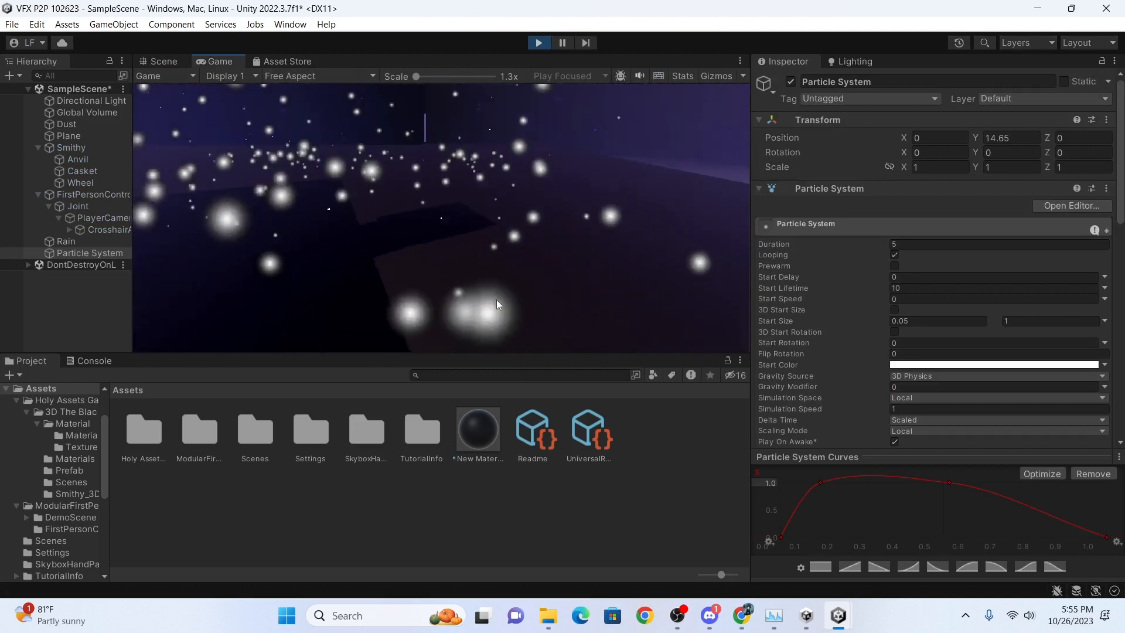
pyautogui.press('w')
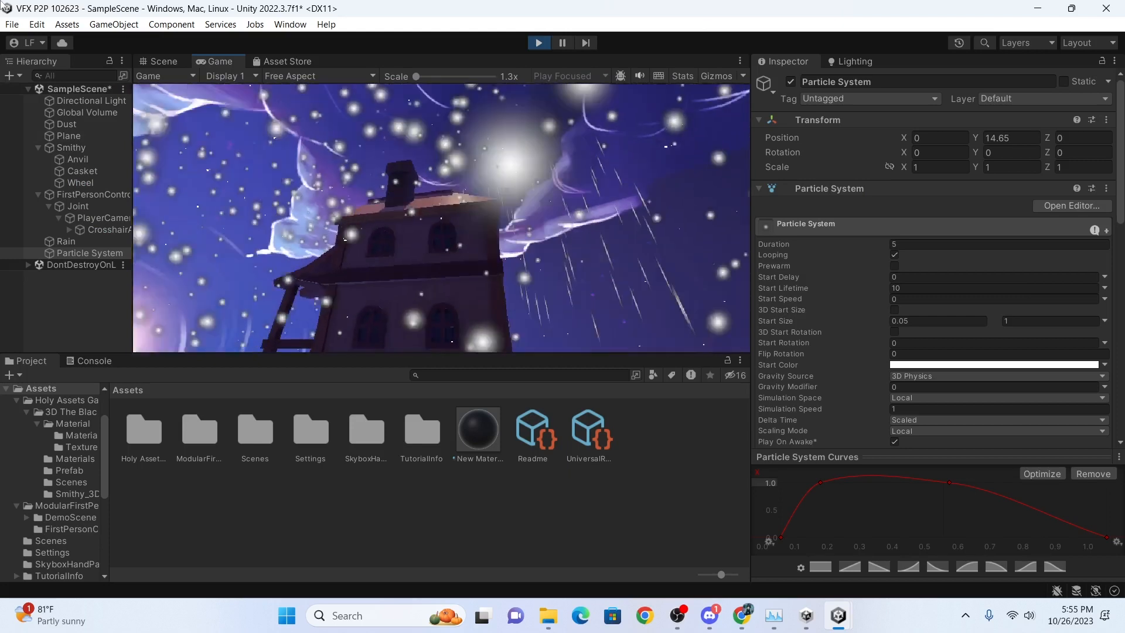
pyautogui.press('w')
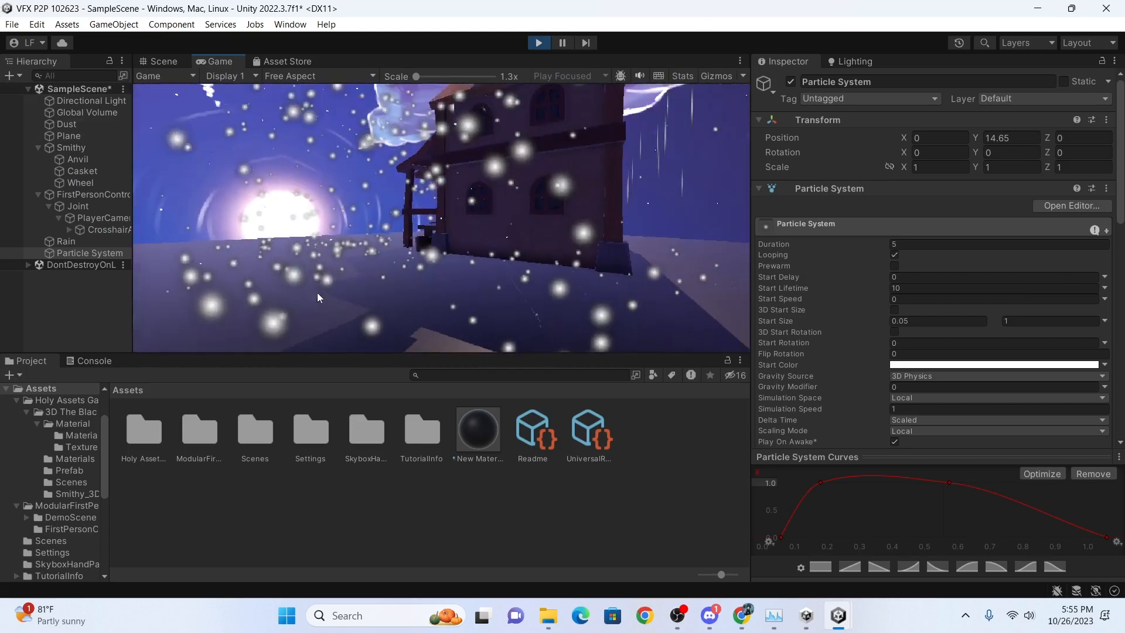
pyautogui.press('w')
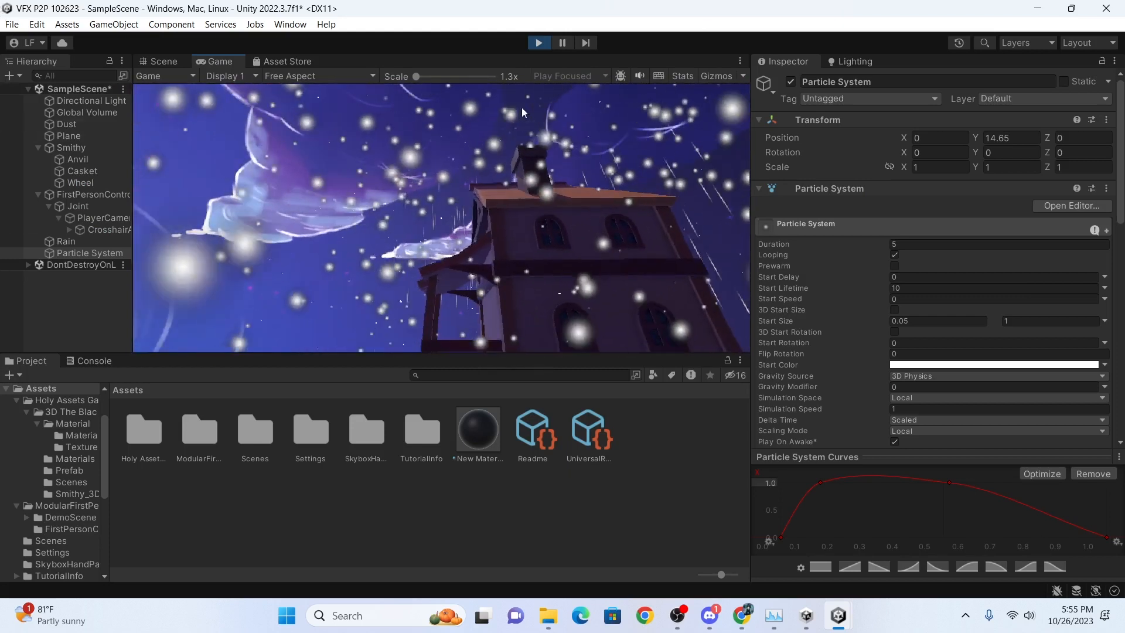
pyautogui.press('w')
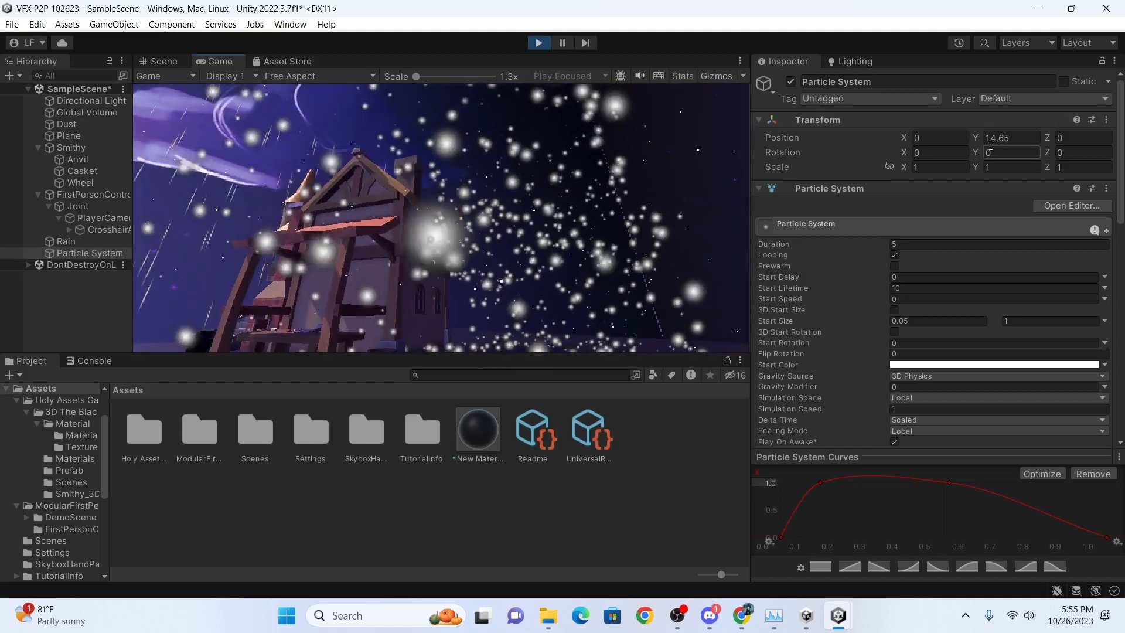
pyautogui.click(543, 45)
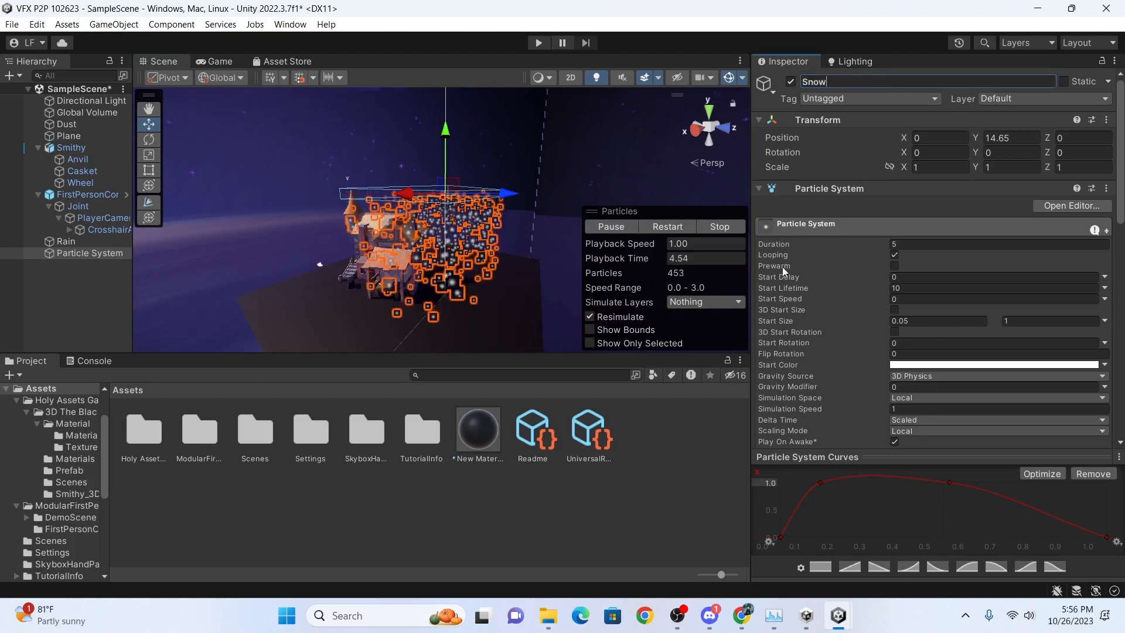
# Enable the Noise module on the particle system and expand its settings.
pyautogui.press('Escape')
pyautogui.click(850, 225)
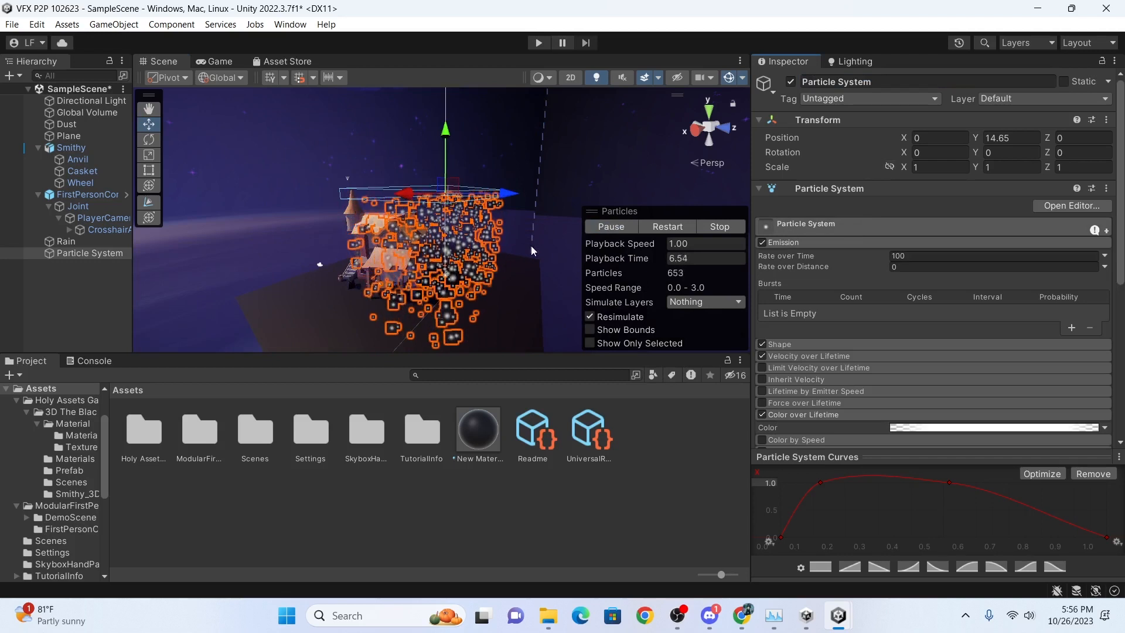
pyautogui.click(806, 415)
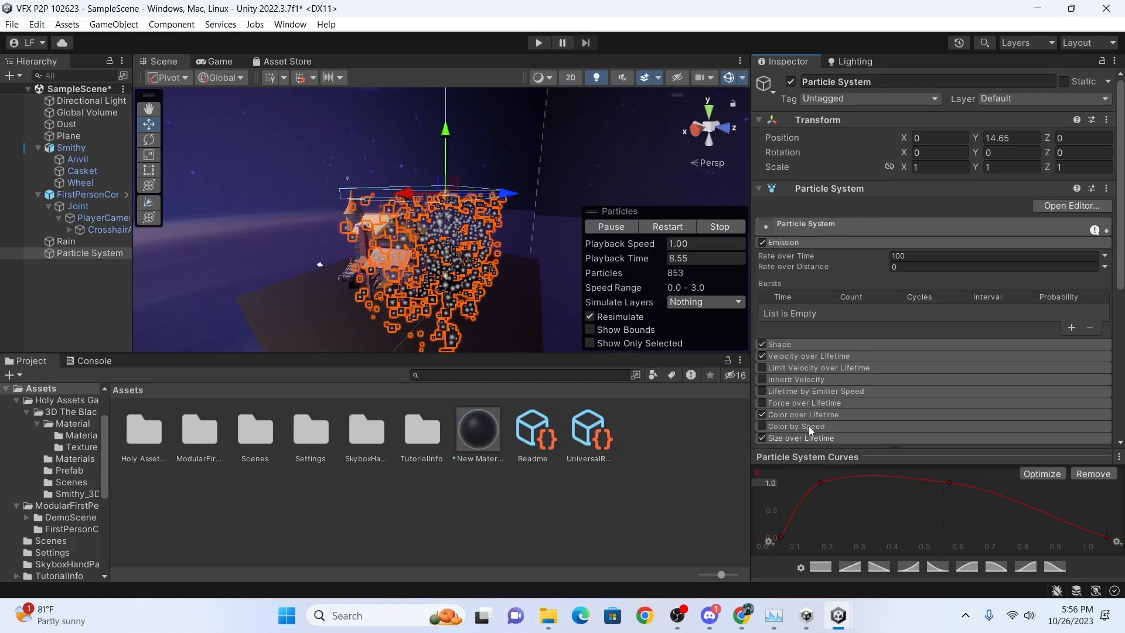
pyautogui.scroll(-3, 820, 405)
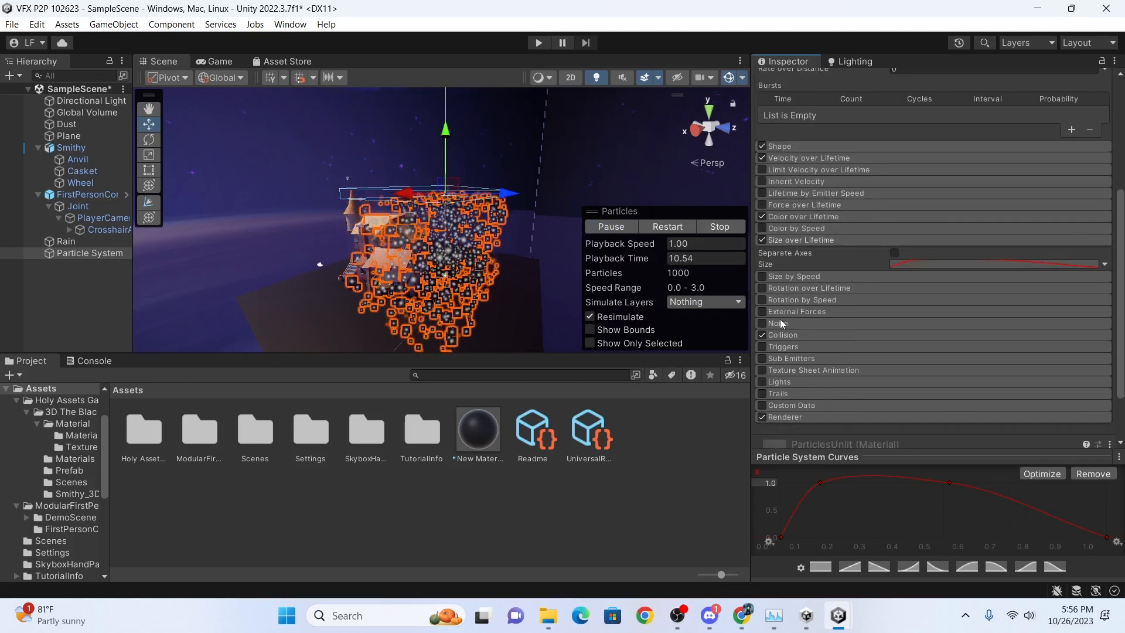
pyautogui.click(763, 324)
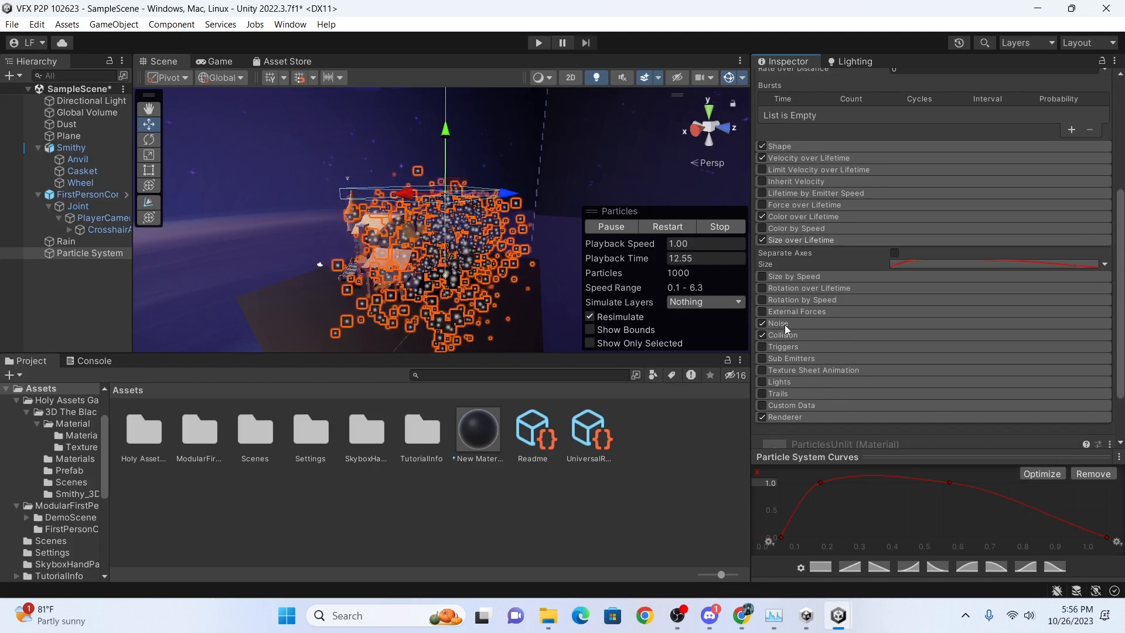
pyautogui.click(786, 324)
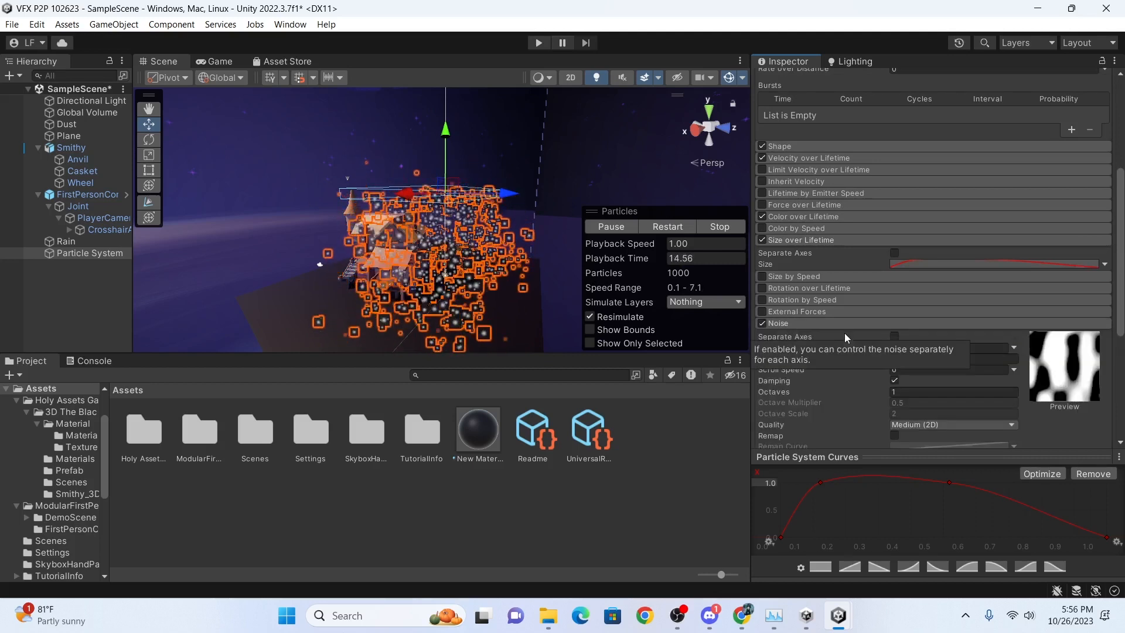
# Try a noise strength of 5, set it to 0.2 instead, and run the scene in Play mode.
pyautogui.click(922, 347)
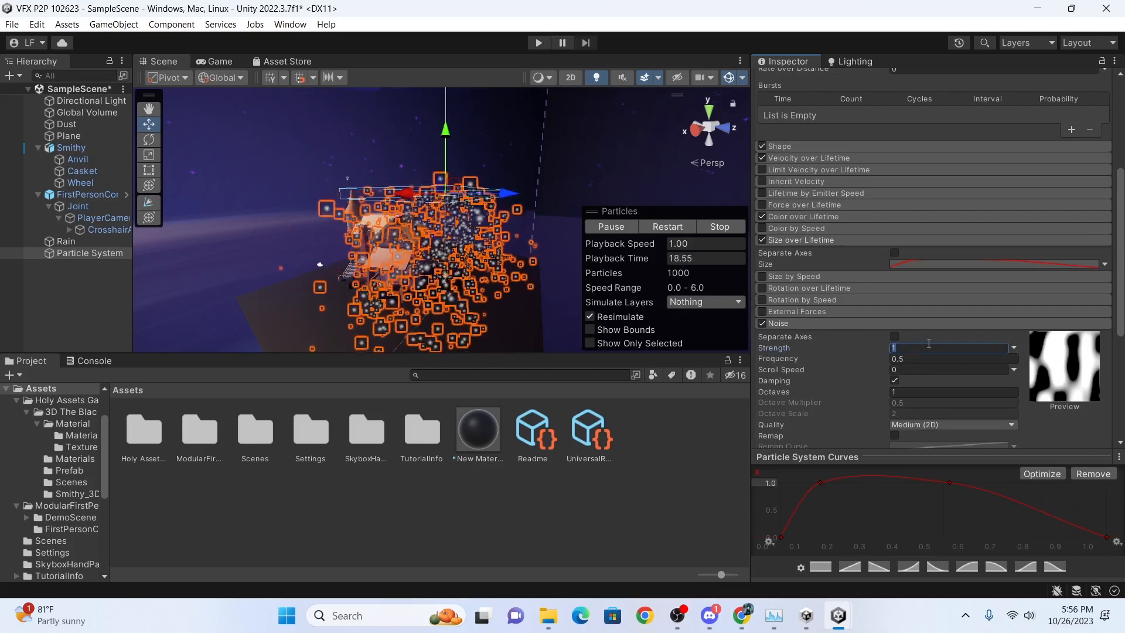
pyautogui.write('5')
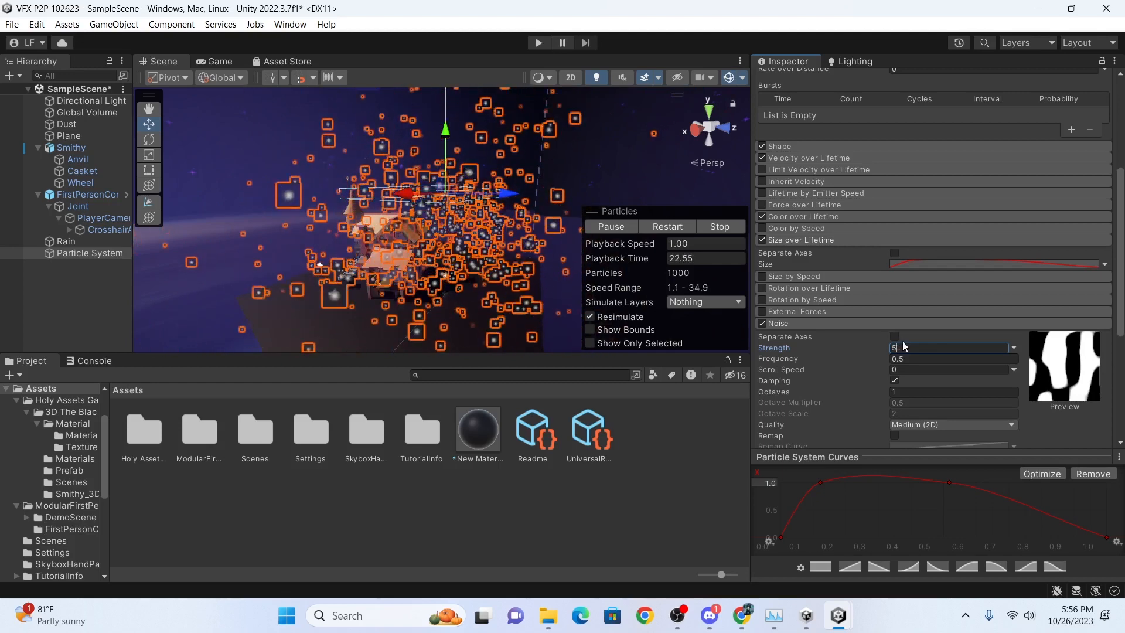
pyautogui.press('BackSpace')
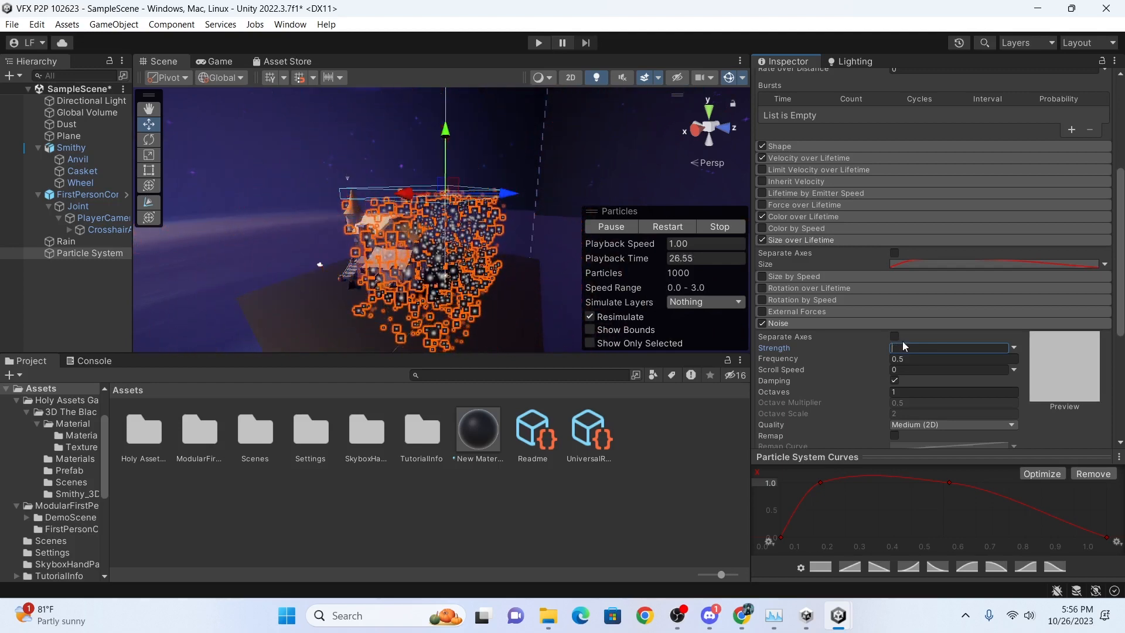
pyautogui.write('.2')
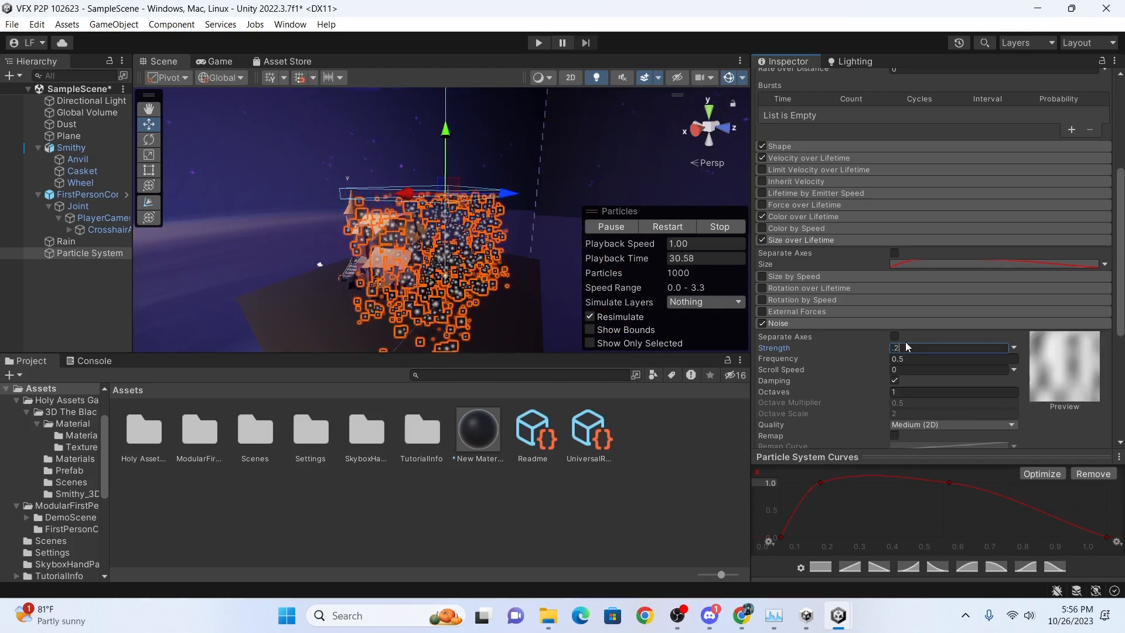
pyautogui.press('Return')
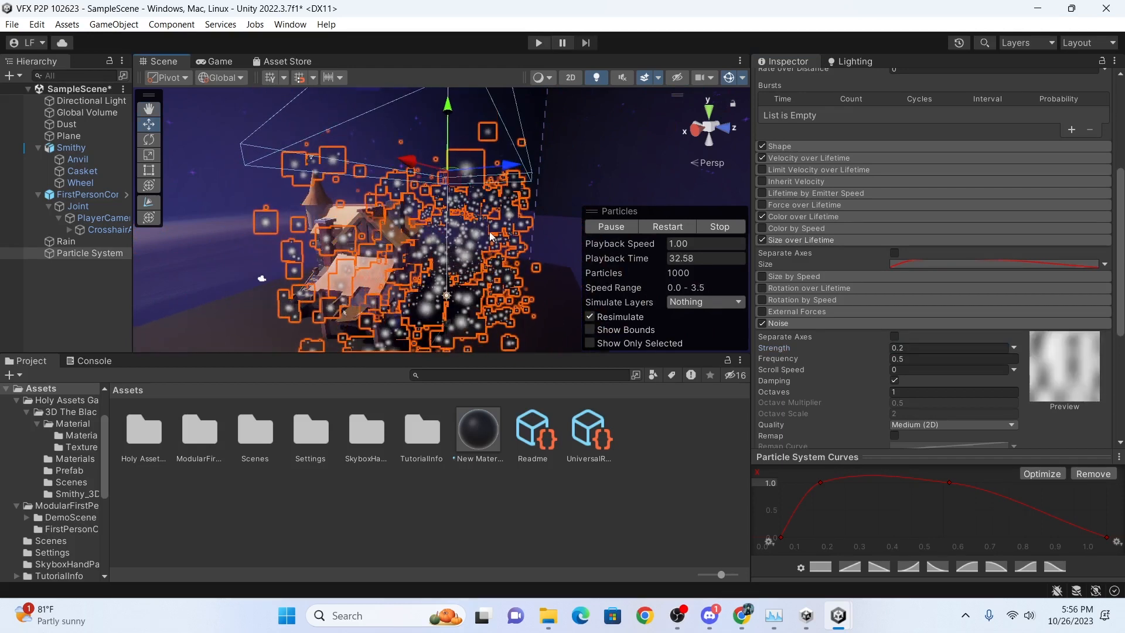
pyautogui.moveTo(500, 282); pyautogui.dragTo(505, 222, button='middle')
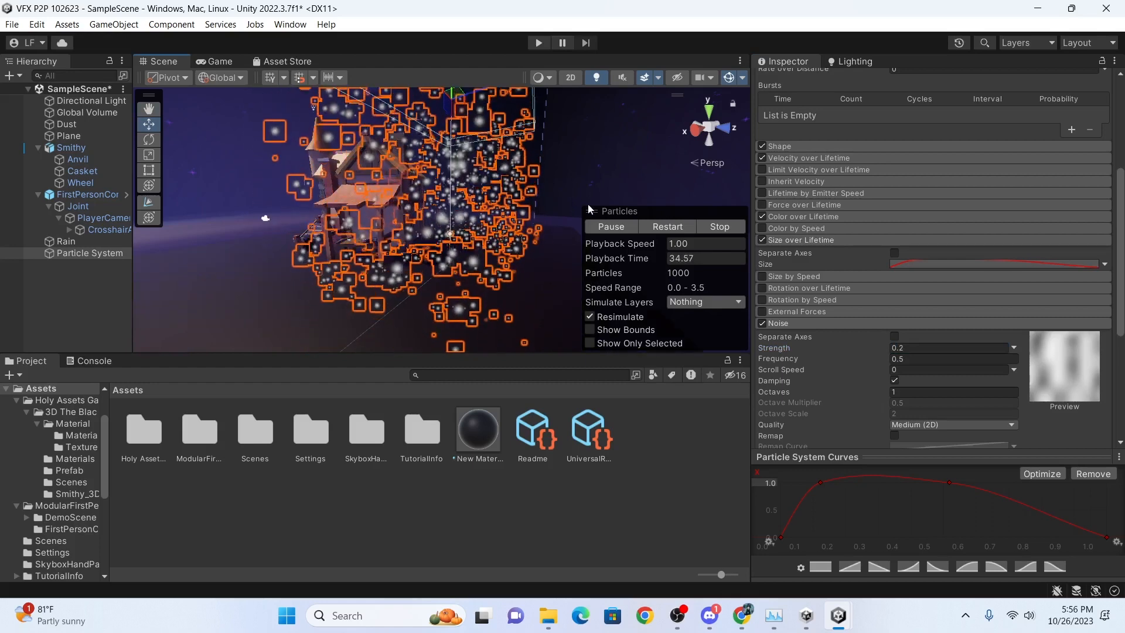
pyautogui.click(543, 41)
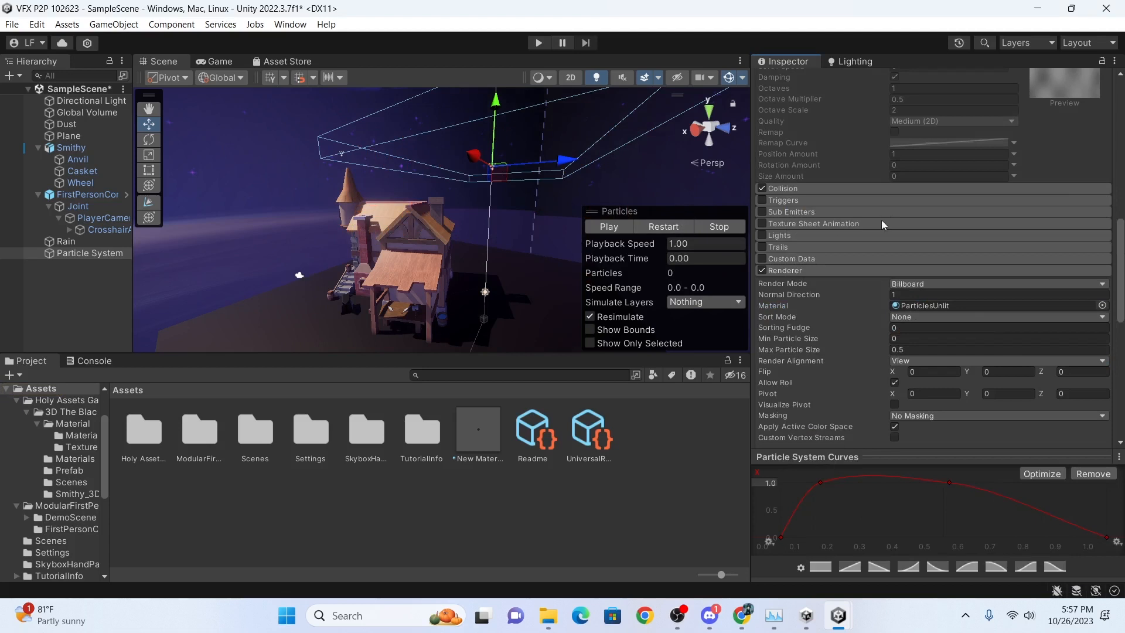
# Turn the particle system's Noise module back on and play its simulation in the scene view.
pyautogui.scroll(3, 796, 276)
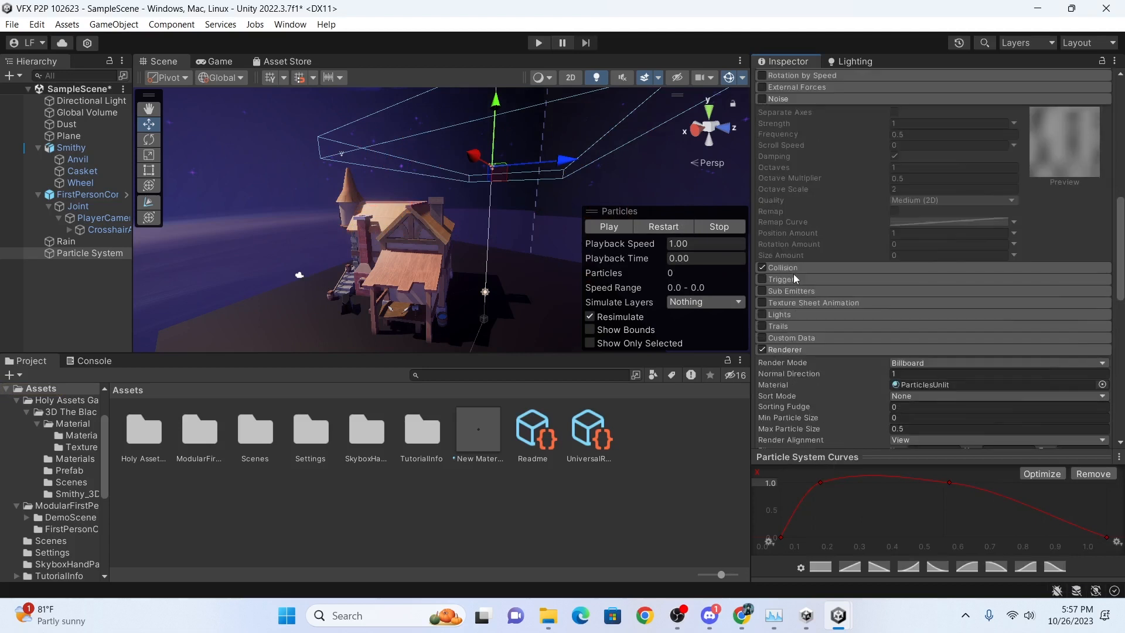
pyautogui.click(778, 99)
pyautogui.click(762, 98)
pyautogui.click(789, 100)
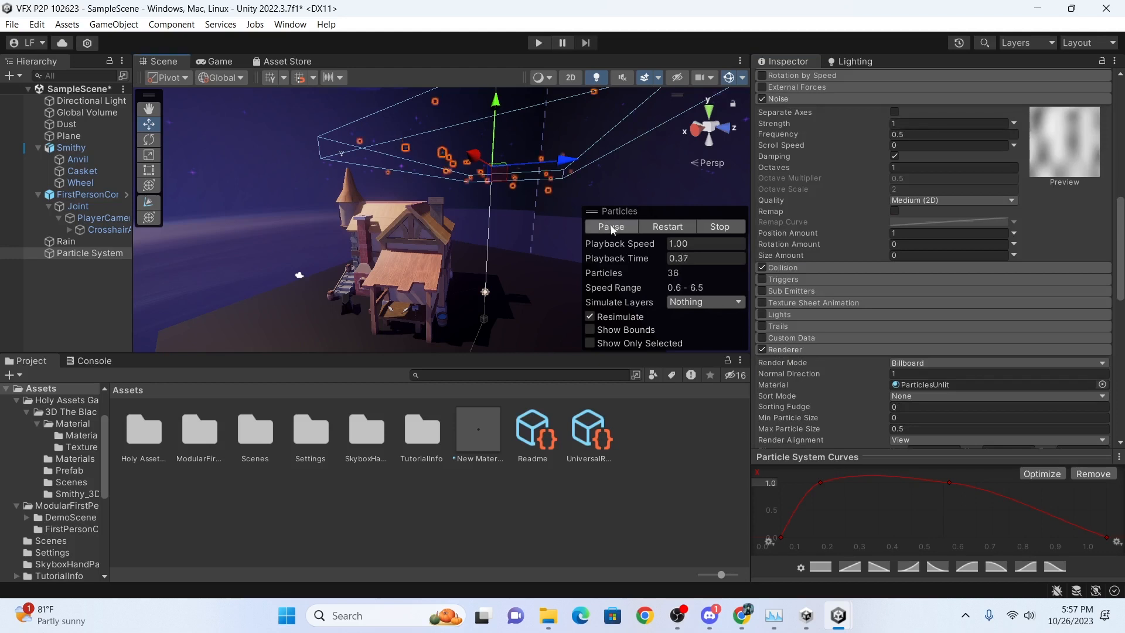
pyautogui.scroll(-3, 444, 257)
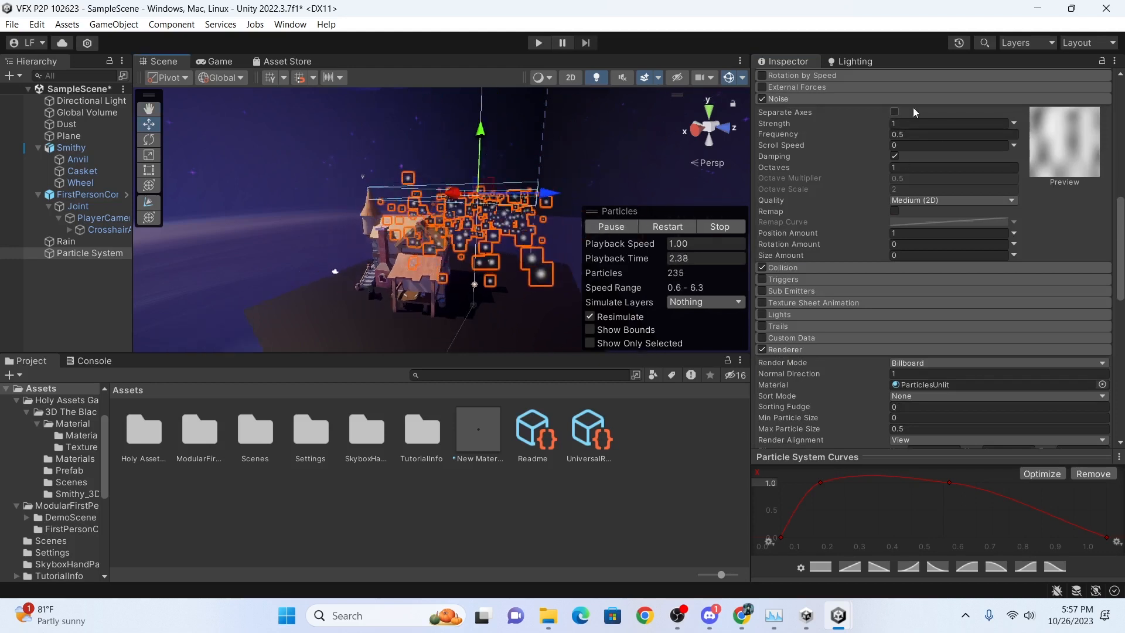
# Set the noise strength to 0.33 and toggle Damping off and back on.
pyautogui.moveTo(789, 125)
pyautogui.mouseDown()
pyautogui.moveTo(874, 129)
pyautogui.moveTo(765, 126)
pyautogui.moveTo(799, 132)
pyautogui.moveTo(789, 134)
pyautogui.mouseUp()
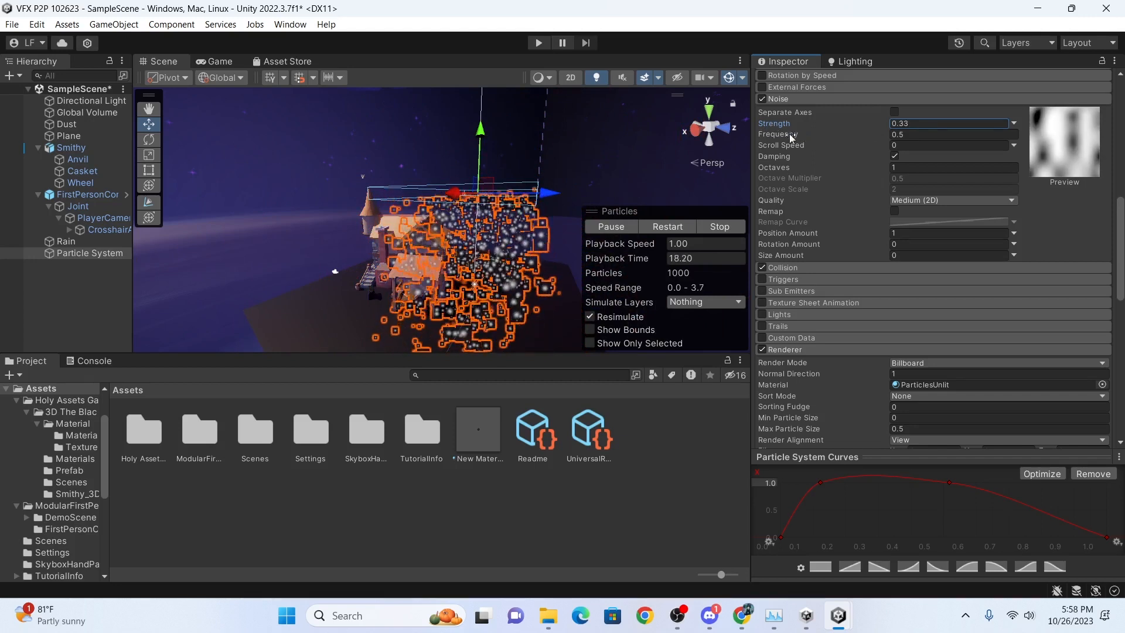
pyautogui.click(895, 157)
pyautogui.click(895, 156)
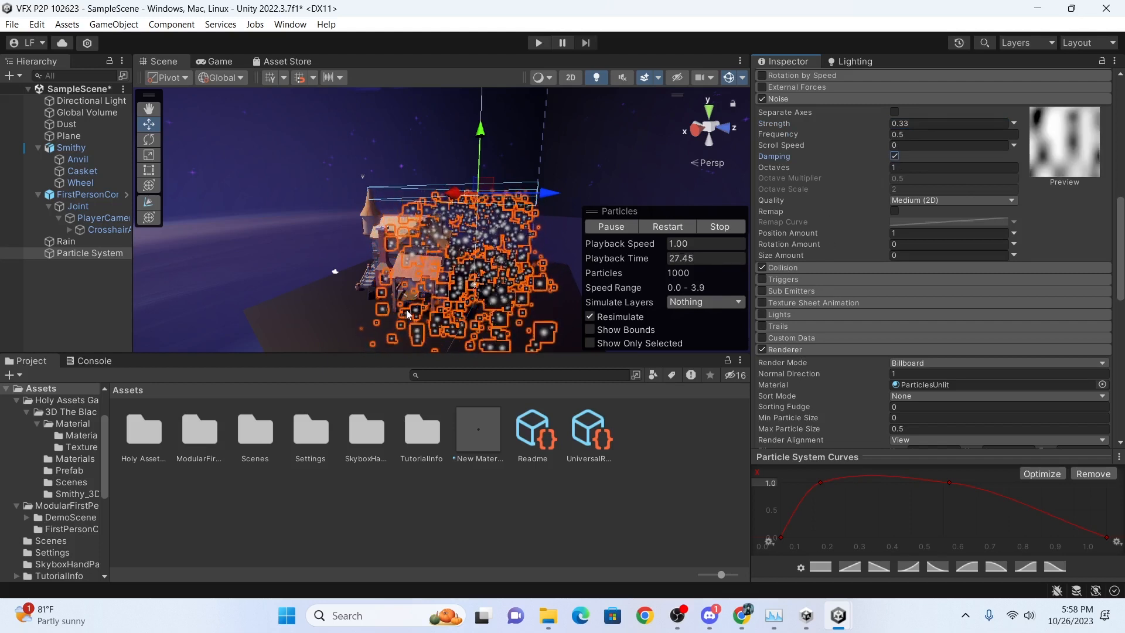
# Enlarge the scene view and examine how the noise moves the particles around the smithy.
pyautogui.moveTo(397, 354); pyautogui.dragTo(397, 427)
pyautogui.scroll(-4, 469, 328)
pyautogui.moveTo(475, 328); pyautogui.dragTo(420, 281, button='middle')
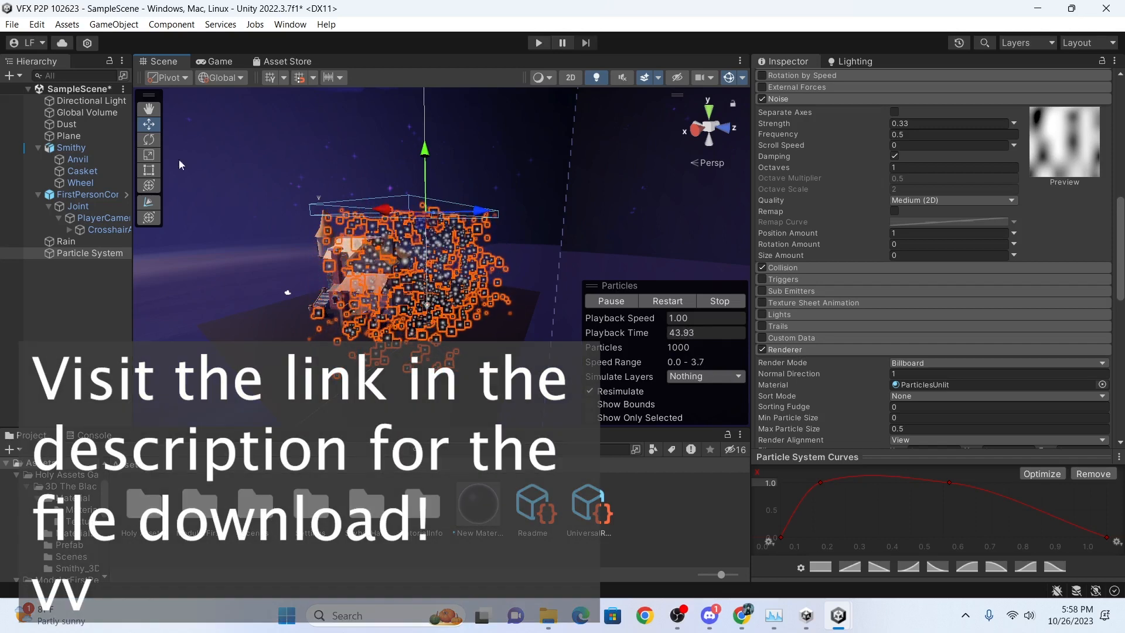
pyautogui.click(404, 404)
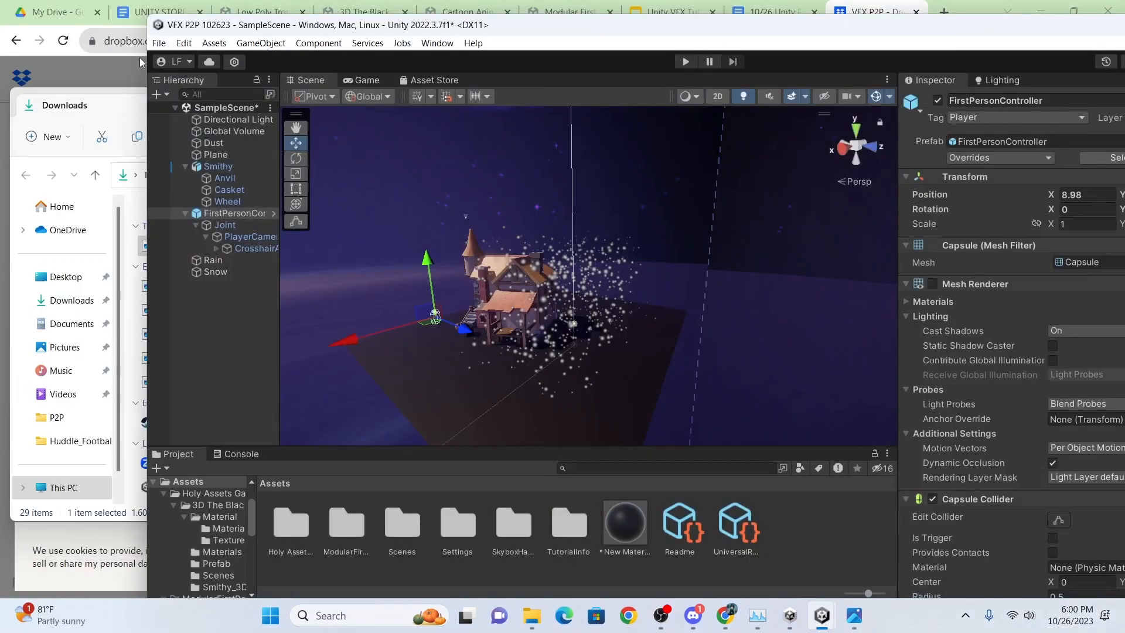
# Import the Flame02_16x4 texture from the Downloads folder into the project's Assets folder and open its import settings.
pyautogui.moveTo(143, 57); pyautogui.dragTo(285, 57)
pyautogui.moveTo(763, 33); pyautogui.dragTo(775, 24)
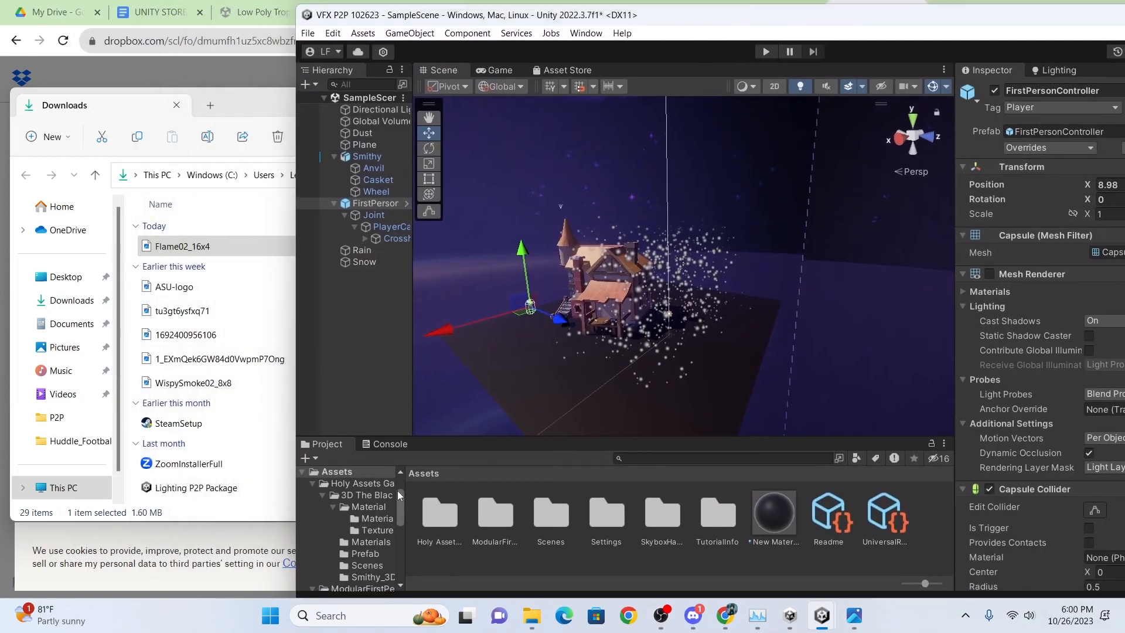
pyautogui.moveTo(461, 436); pyautogui.dragTo(462, 376)
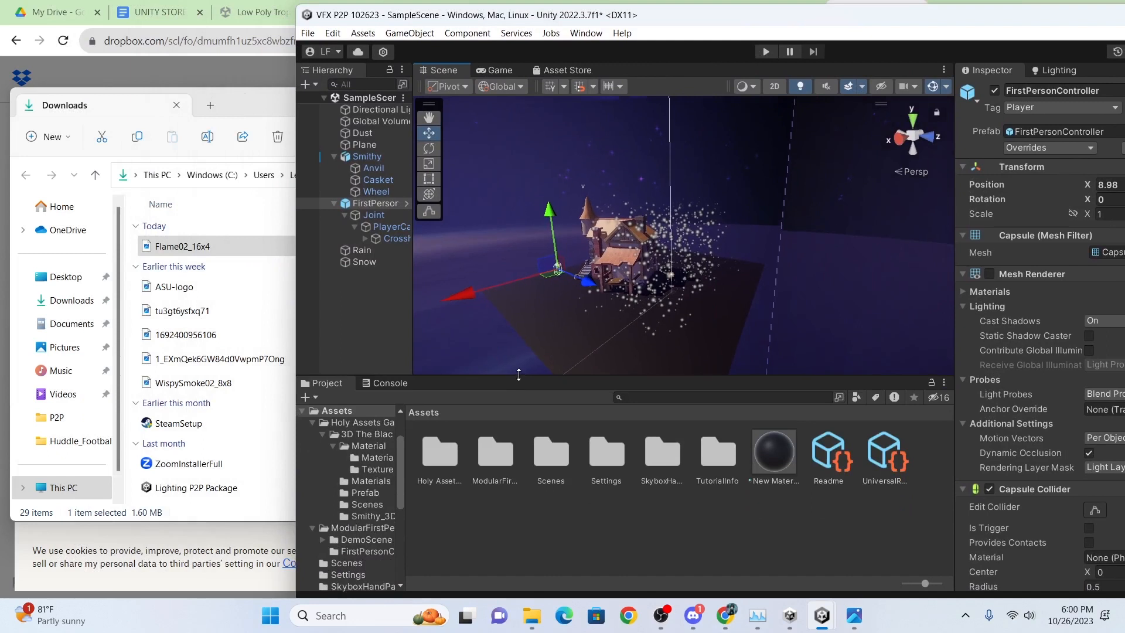
pyautogui.moveTo(191, 249); pyautogui.dragTo(392, 405)
pyautogui.moveTo(545, 511); pyautogui.dragTo(546, 513)
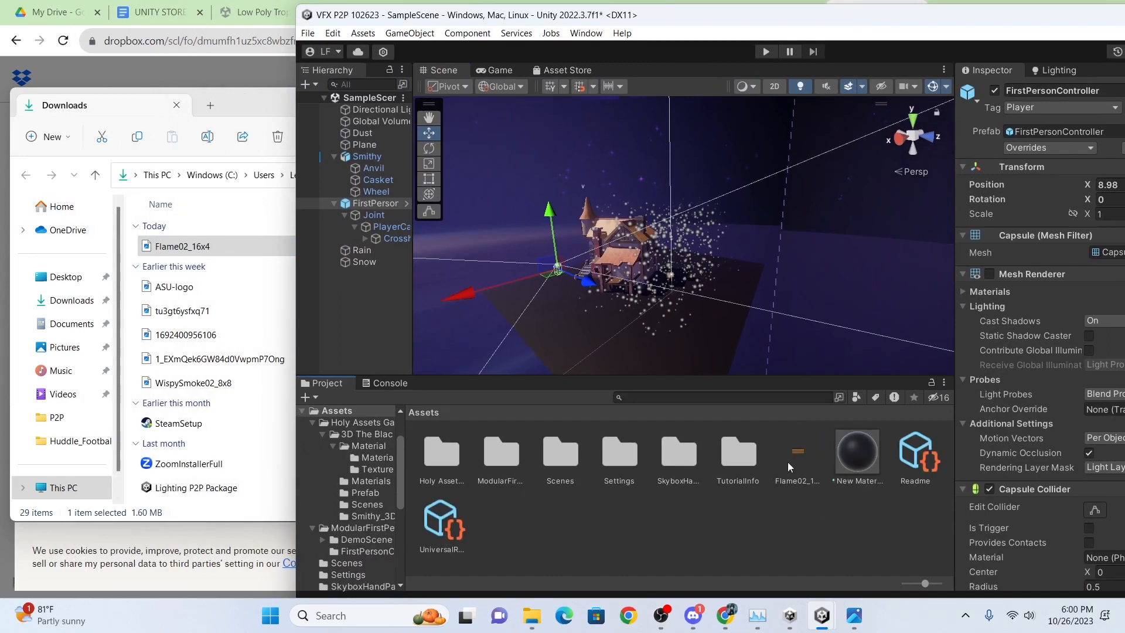
pyautogui.click(795, 462)
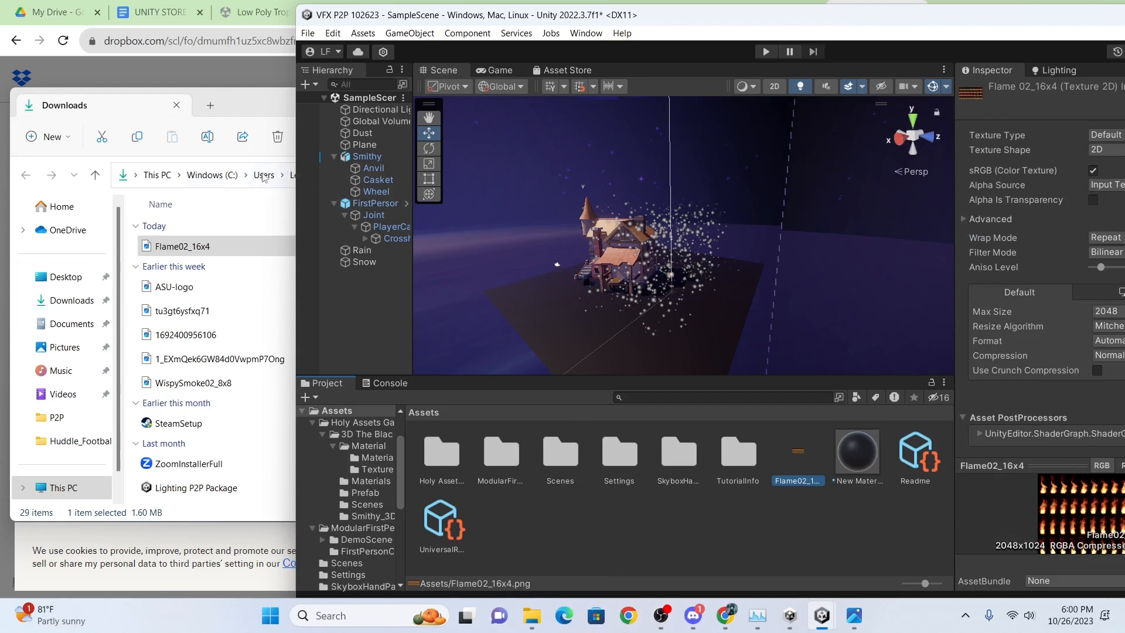
pyautogui.moveTo(294, 174); pyautogui.dragTo(3, 187)
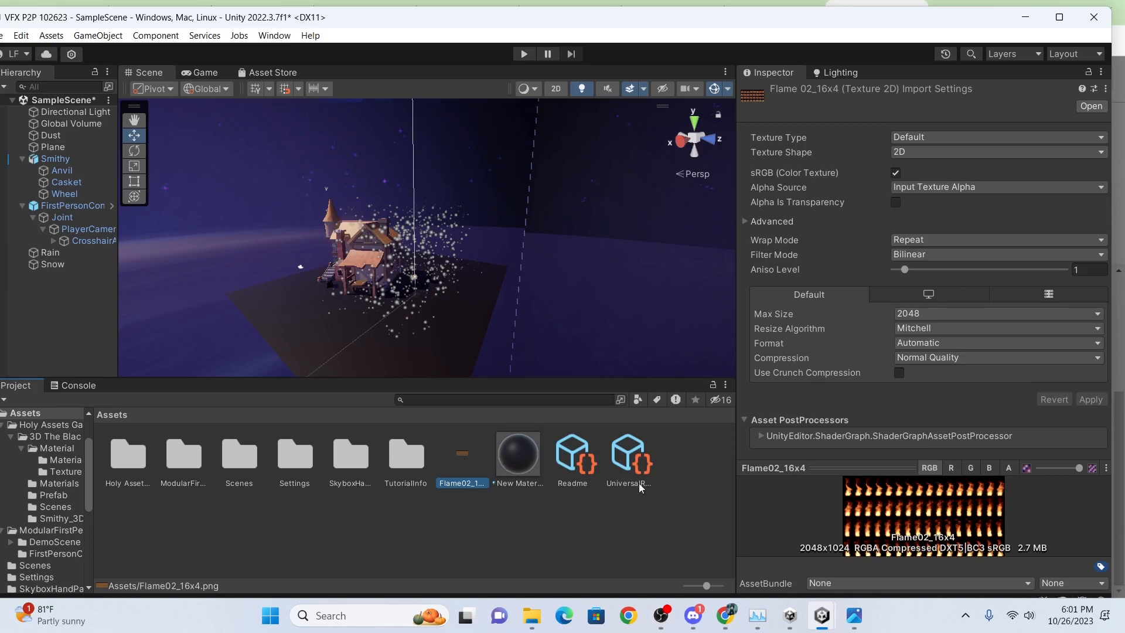
# Create a new material named Flame 16x4 in the Assets folder.
pyautogui.rightClick(470, 513)
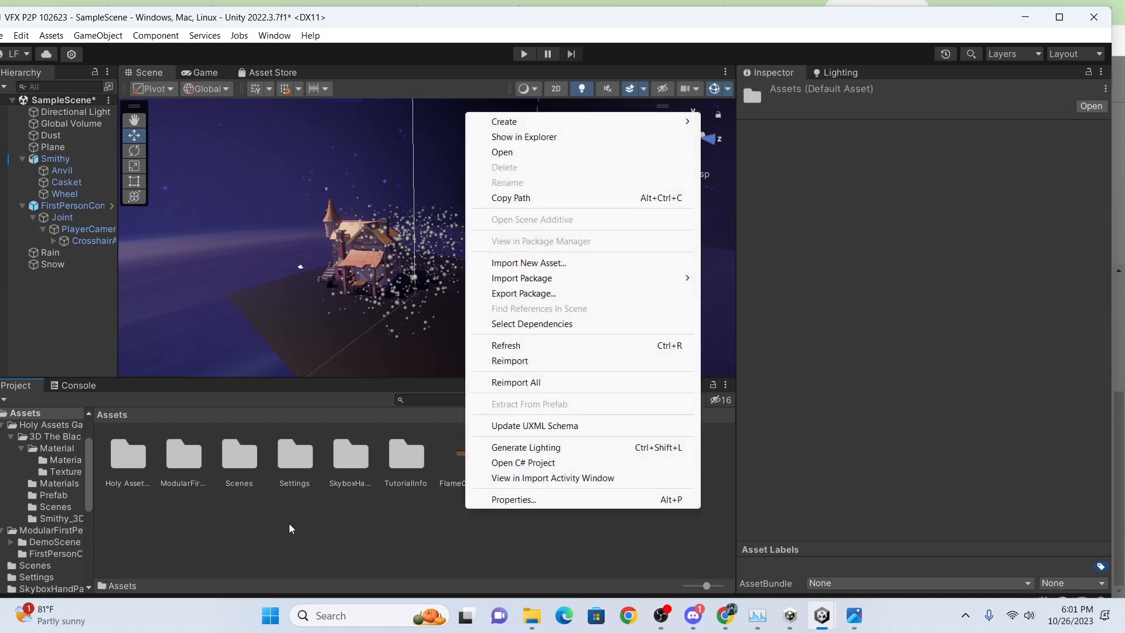
pyautogui.moveTo(573, 123)
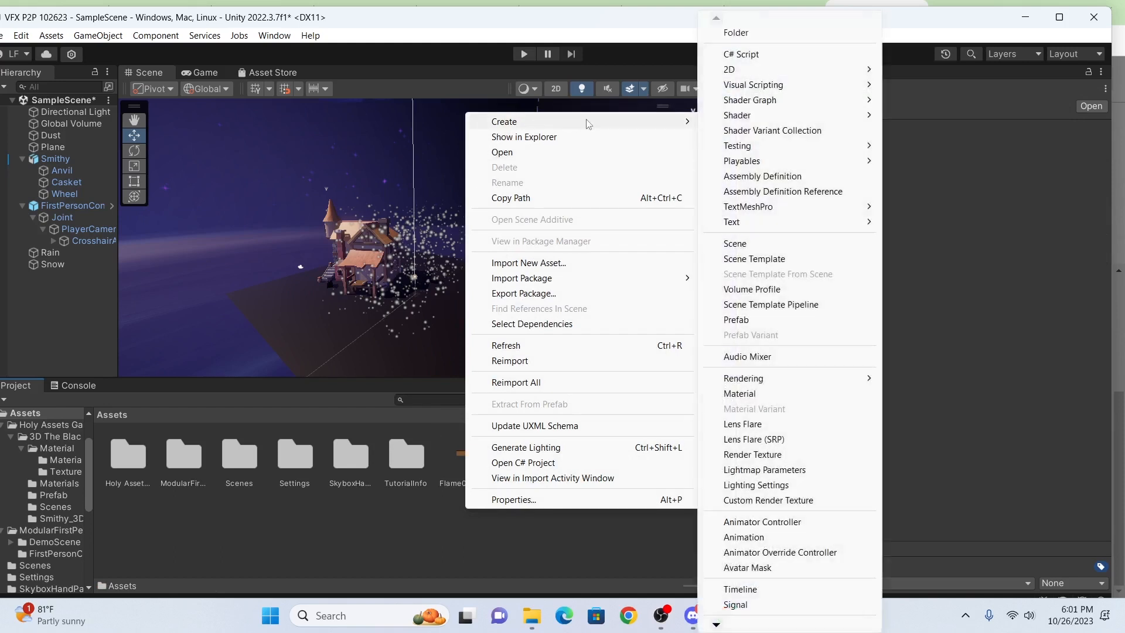
pyautogui.click(780, 397)
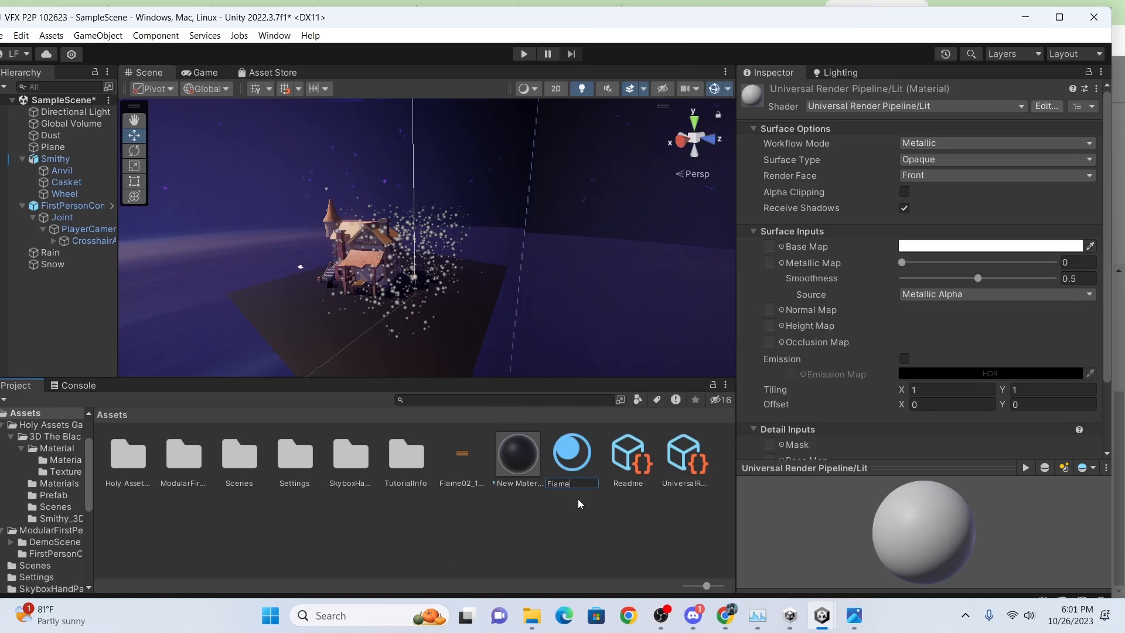
pyautogui.write('Flame 16x4')
pyautogui.press('Return')
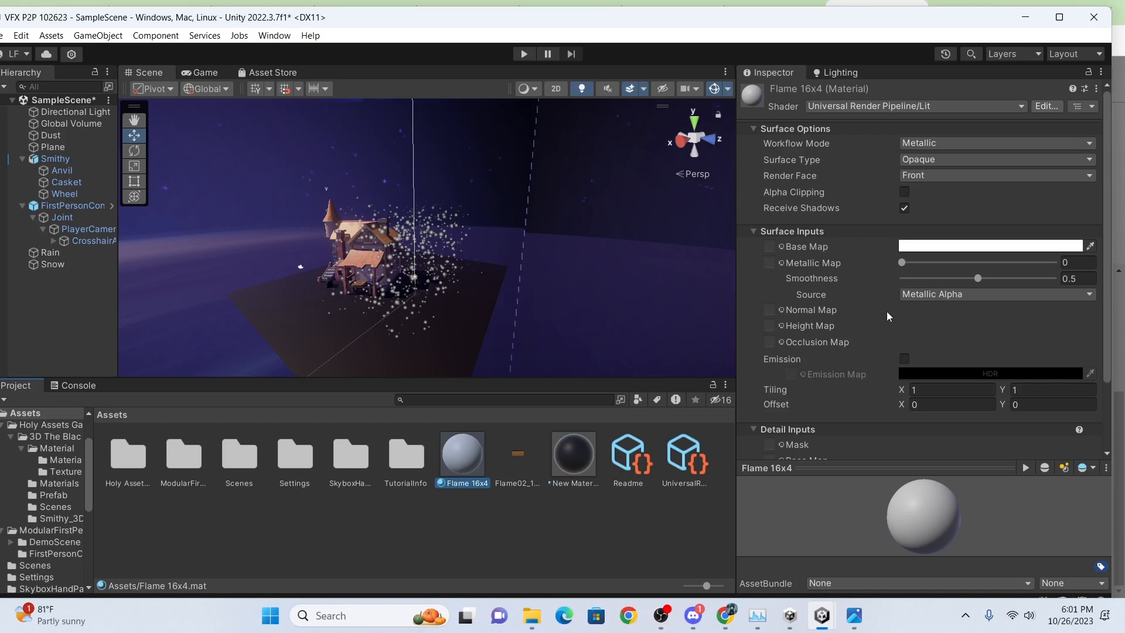
# Set the Flame 16x4 material's shader to Legacy Shaders/Particles/Alpha Blended and assign the Flame02_16x4 texture as its particle texture.
pyautogui.click(1012, 108)
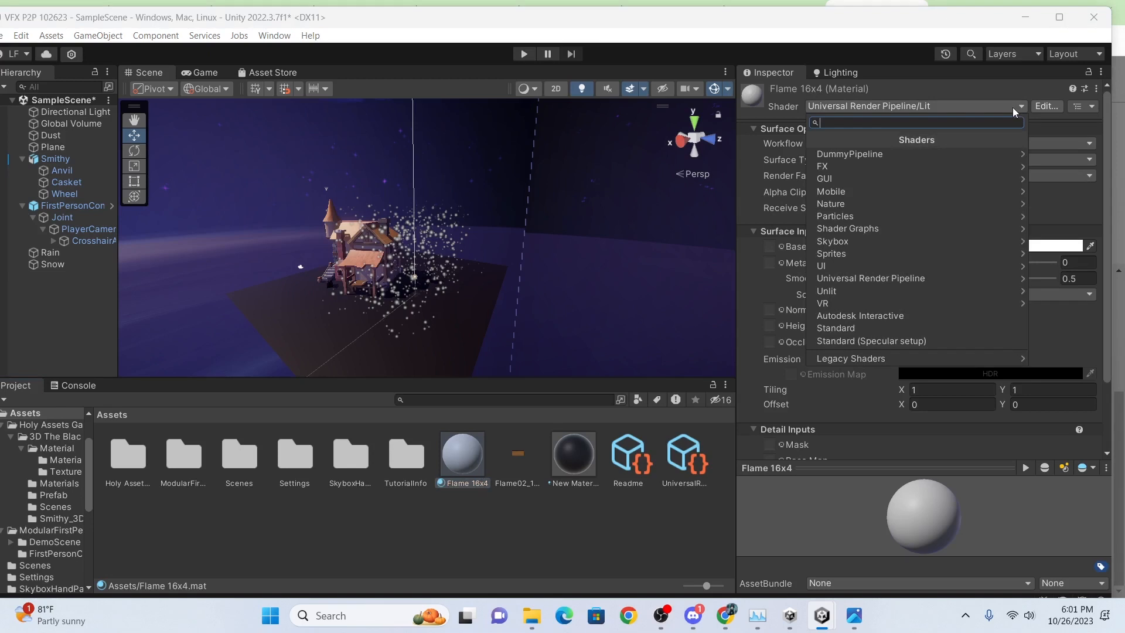
pyautogui.write('particl')
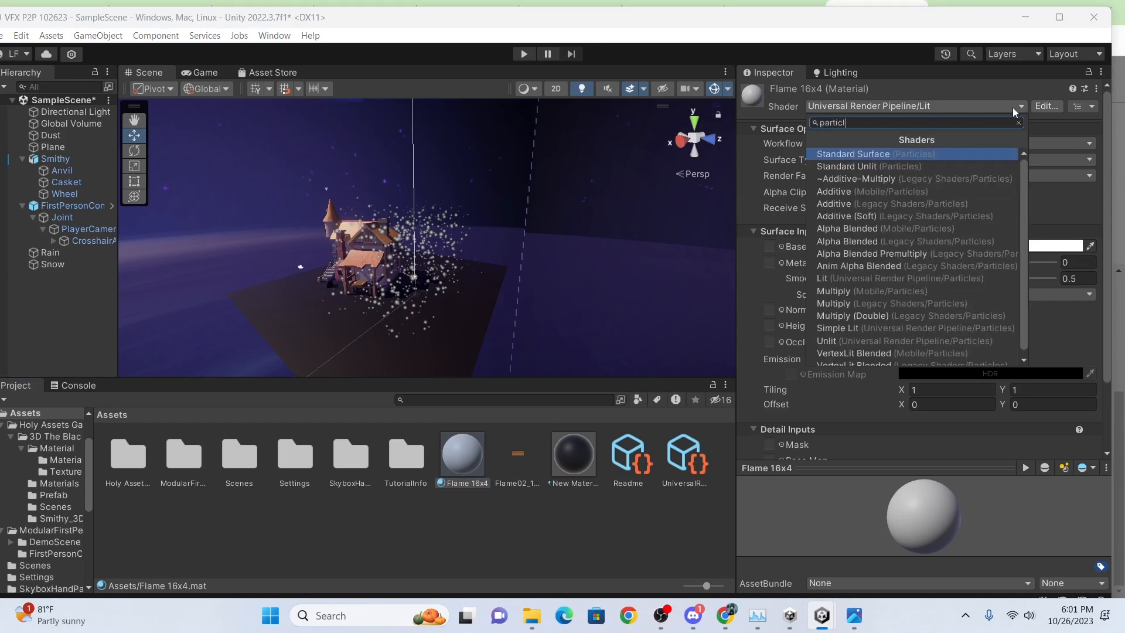
pyautogui.write('es')
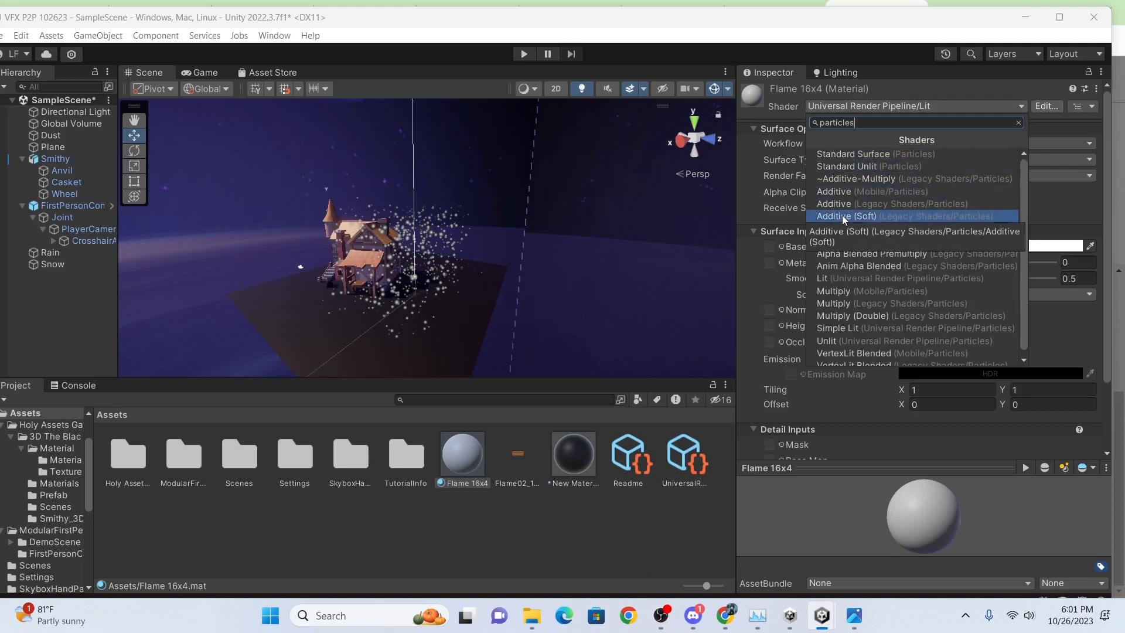
pyautogui.scroll(-1, 861, 222)
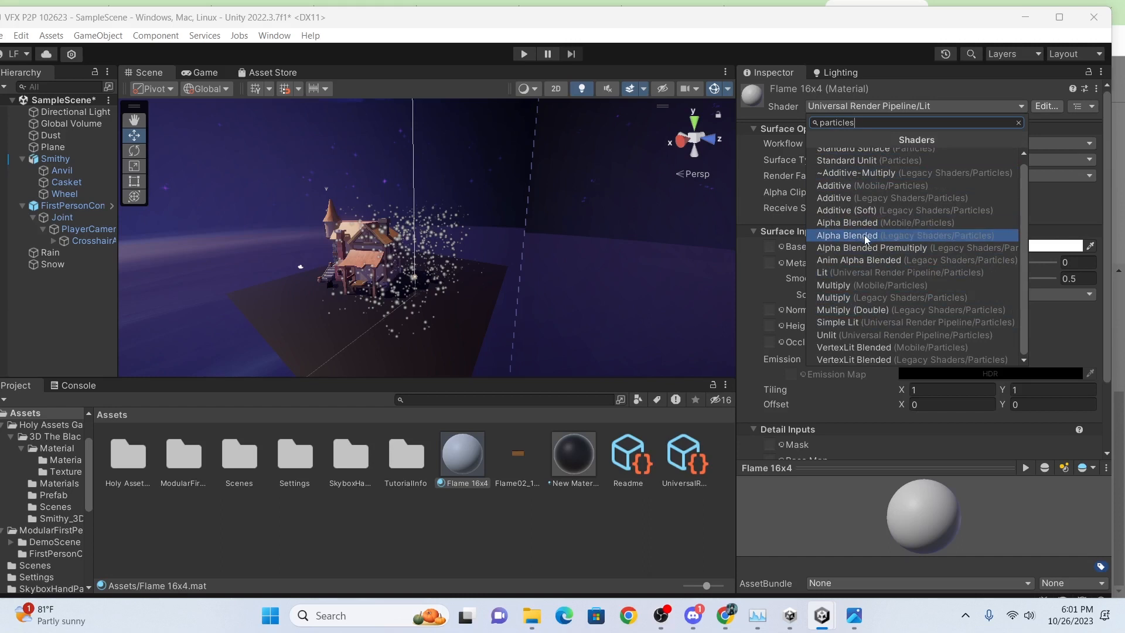
pyautogui.click(849, 236)
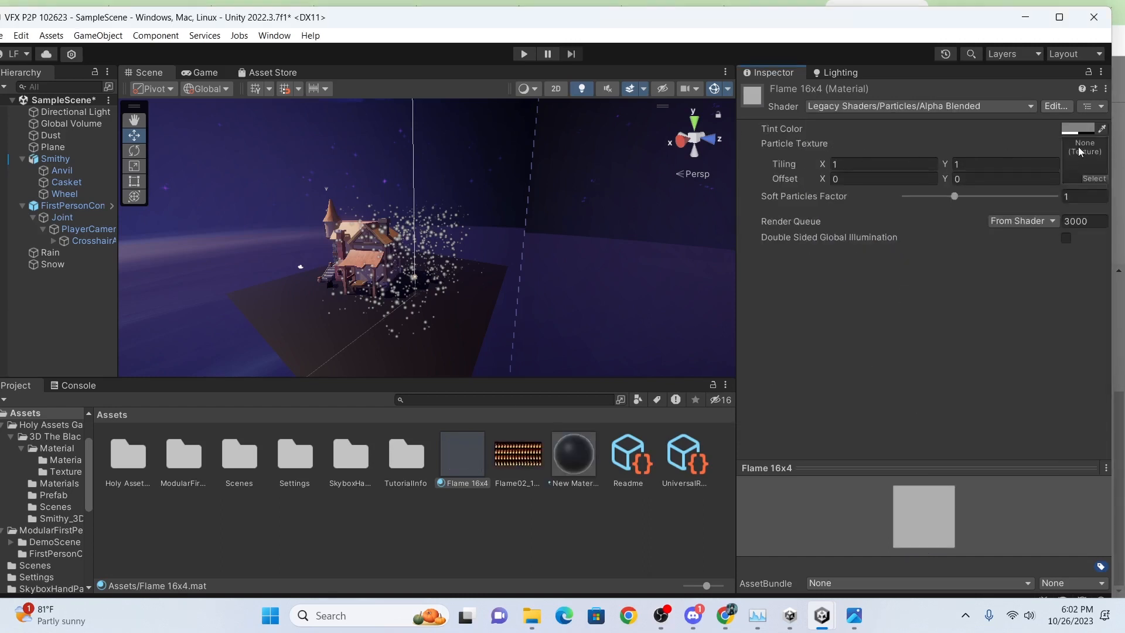
pyautogui.moveTo(527, 460); pyautogui.dragTo(993, 322)
pyautogui.moveTo(1072, 175); pyautogui.dragTo(1073, 174)
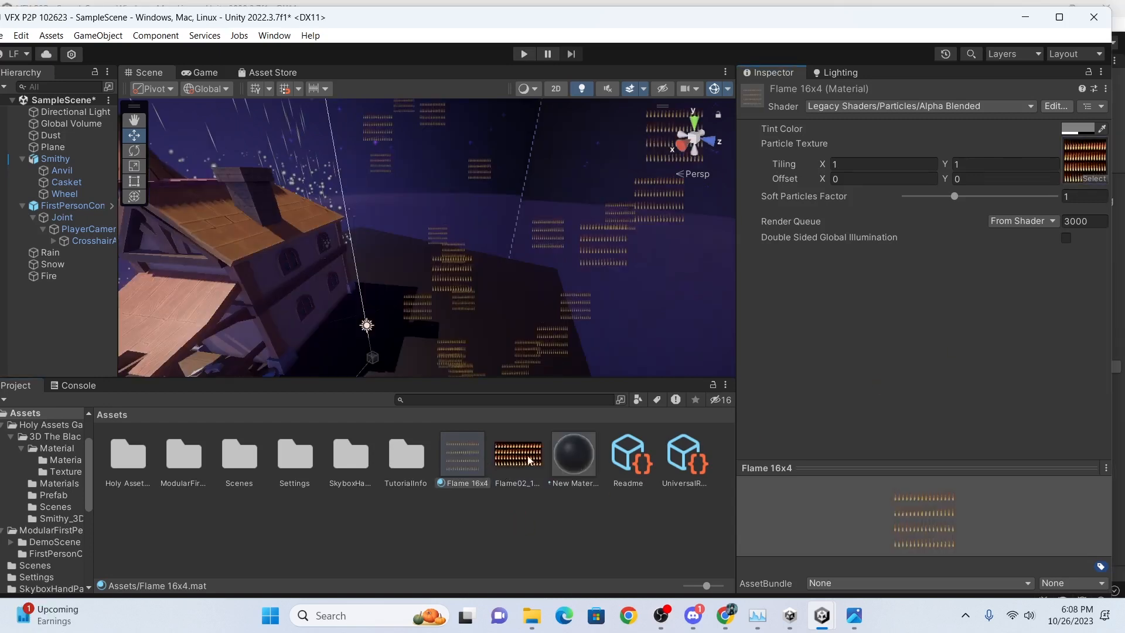
# Set the Fire particle system's texture sheet Frame over Time to Random Between Two Constants, ranging from 0 to 63.994.
pyautogui.click(33, 280)
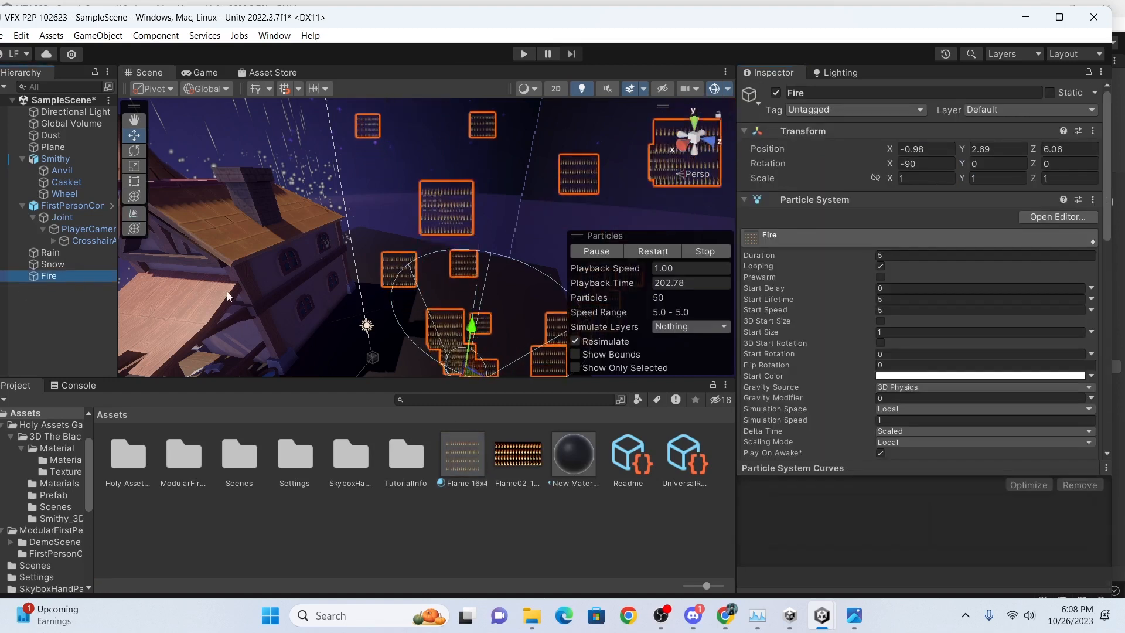
pyautogui.scroll(-10, 786, 354)
pyautogui.scroll(-2, 809, 340)
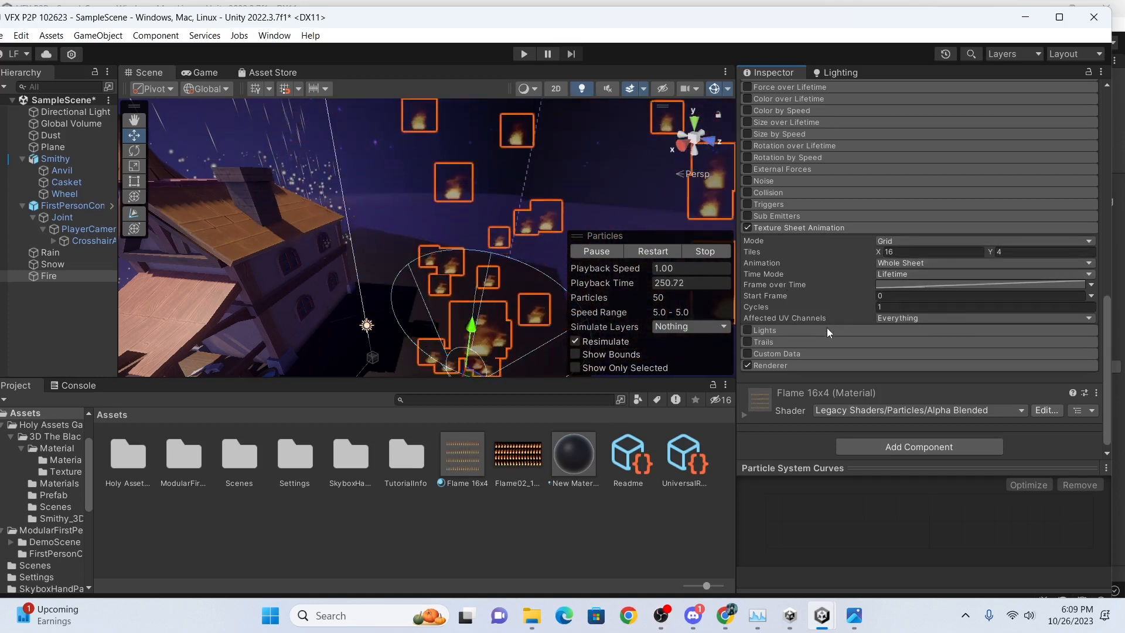
pyautogui.click(1089, 285)
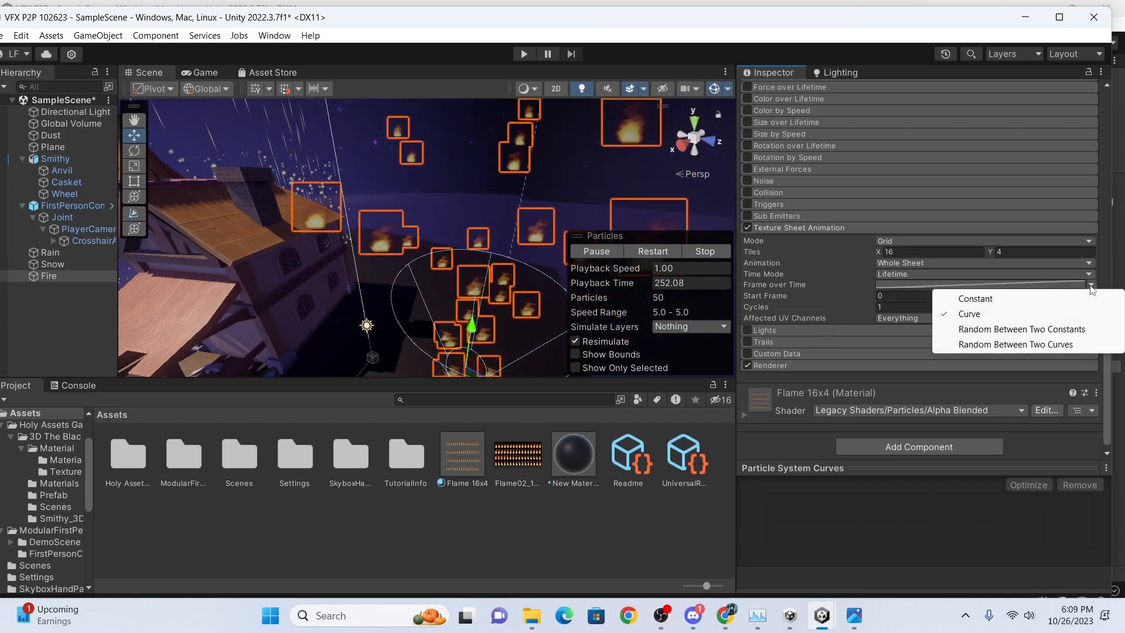
pyautogui.click(1041, 329)
pyautogui.click(944, 285)
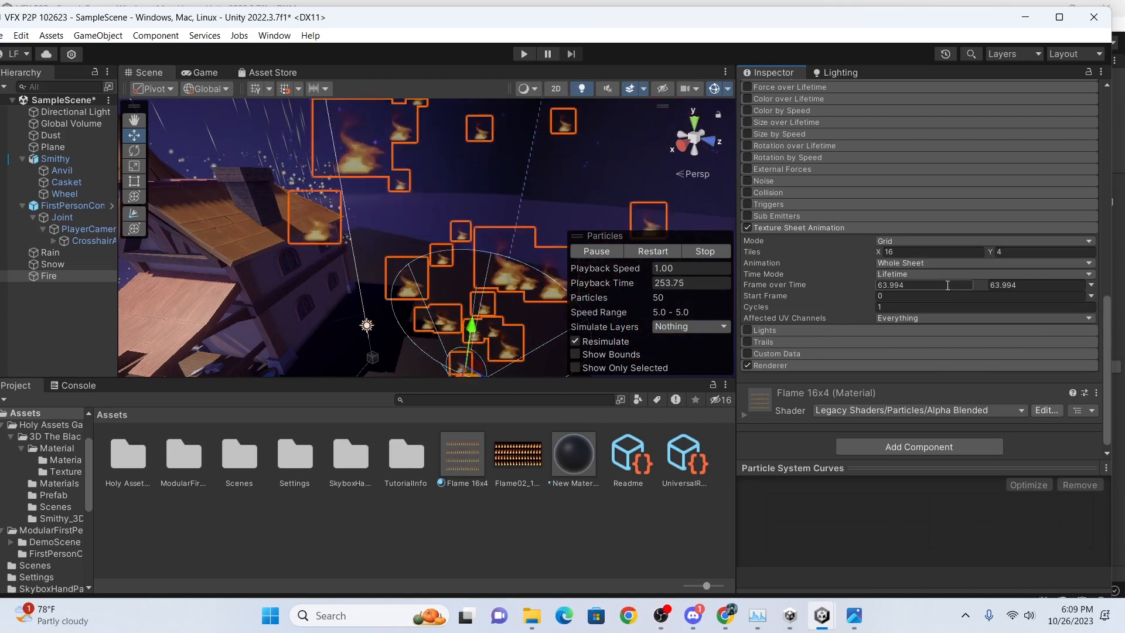
pyautogui.write('0')
pyautogui.press('Return')
pyautogui.click(1032, 284)
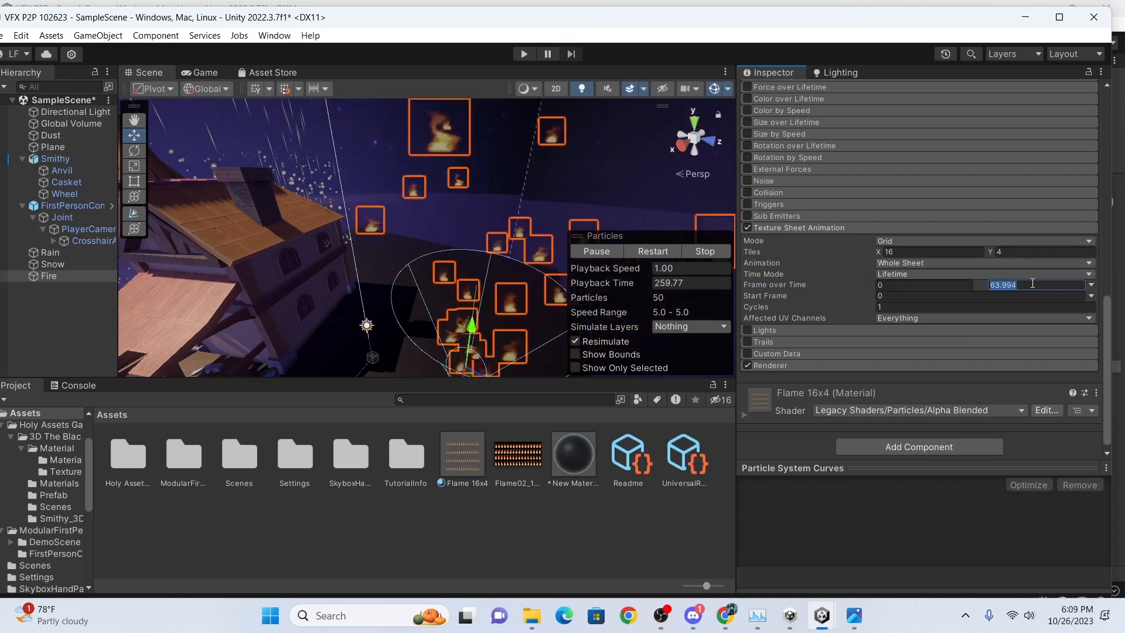
# Set the angle of Fire's cone emission shape to 5 and its radius to 0.1.
pyautogui.scroll(5, 532, 278)
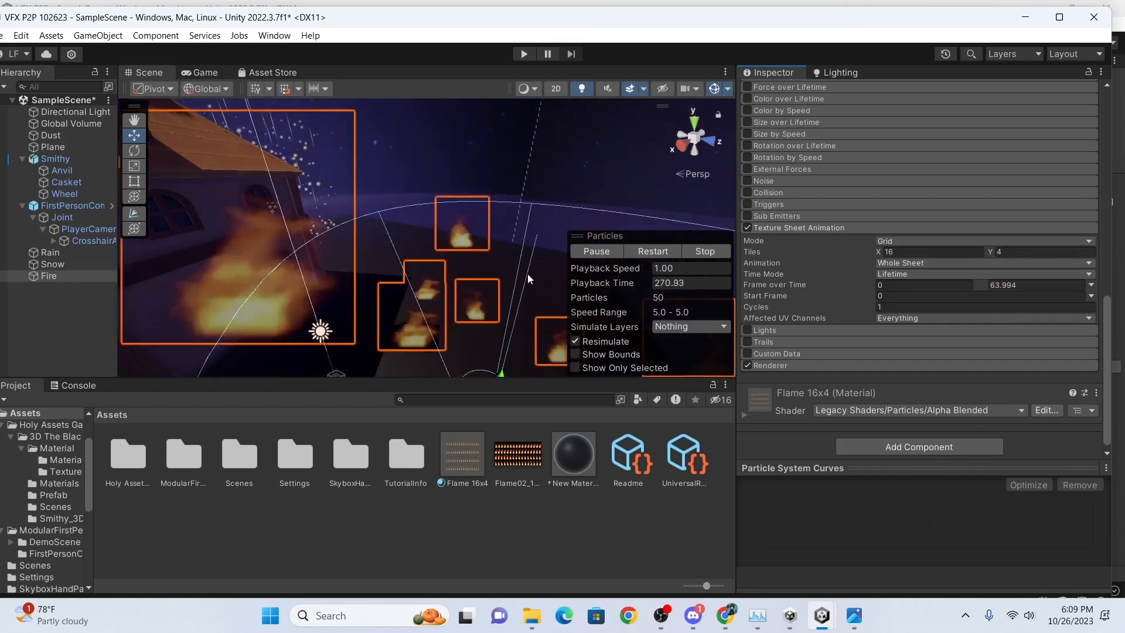
pyautogui.scroll(-5, 486, 327)
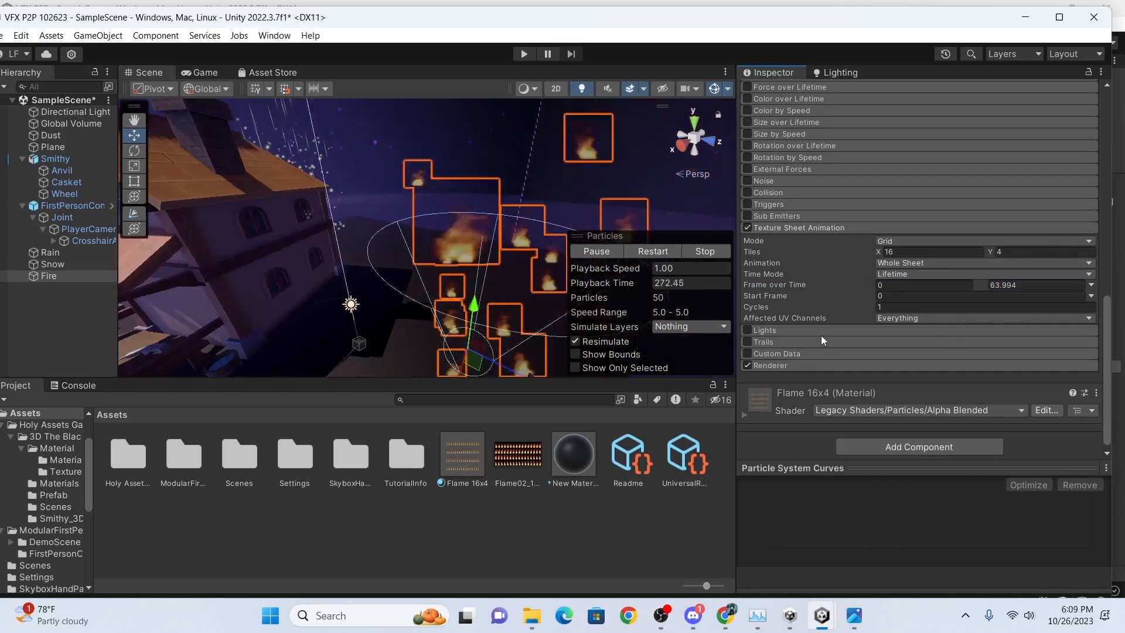
pyautogui.scroll(2, 938, 350)
pyautogui.scroll(4, 938, 350)
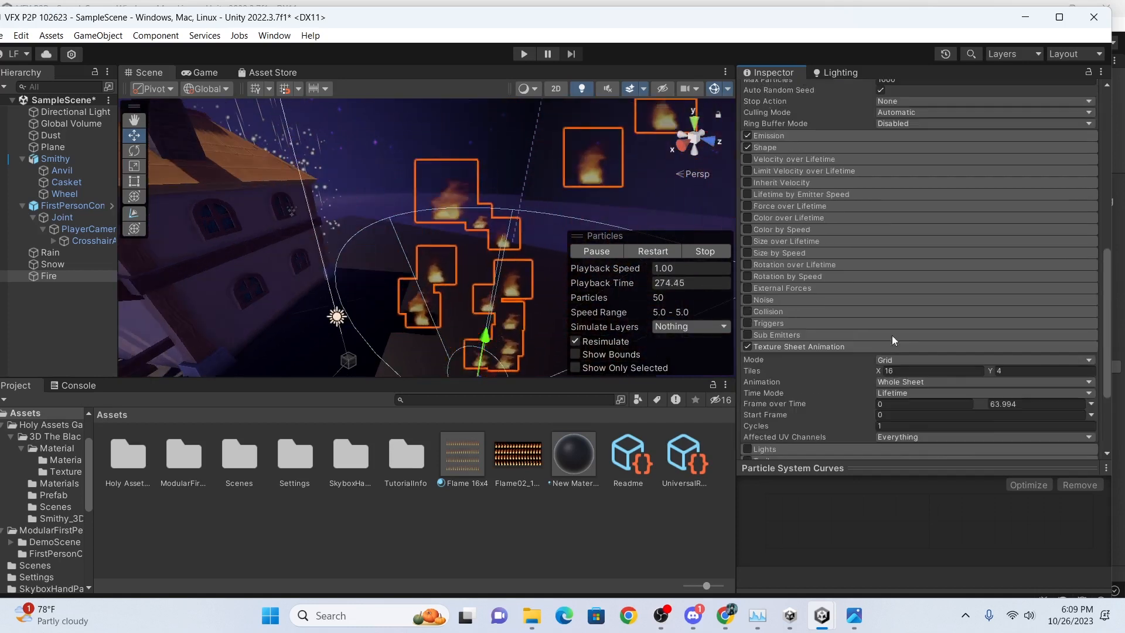
pyautogui.click(840, 147)
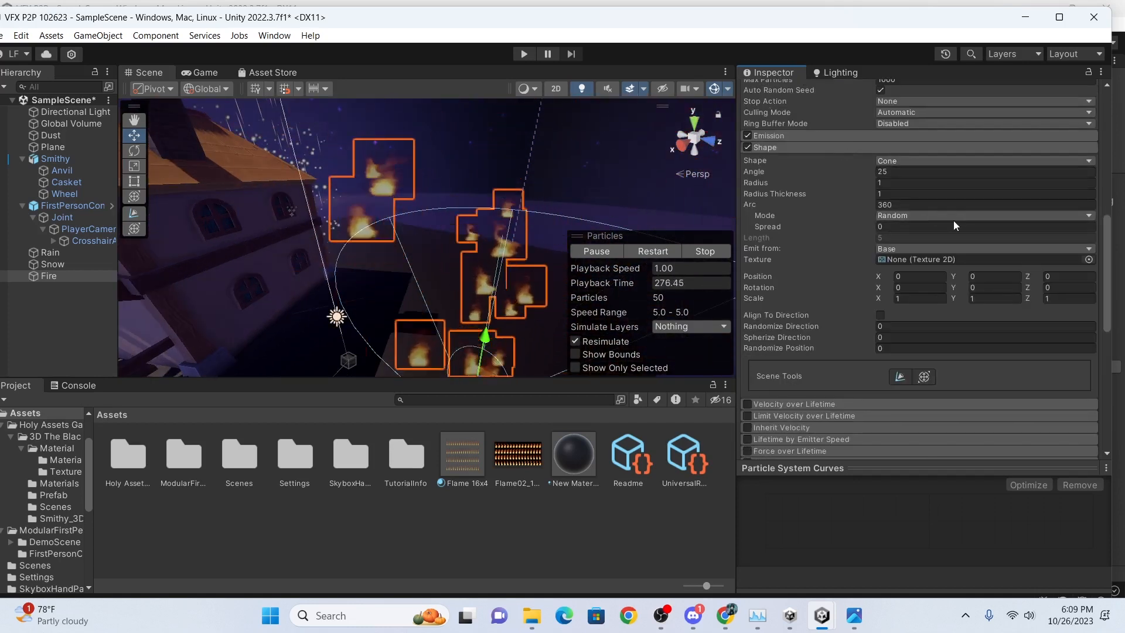
pyautogui.moveTo(904, 172); pyautogui.dragTo(863, 155)
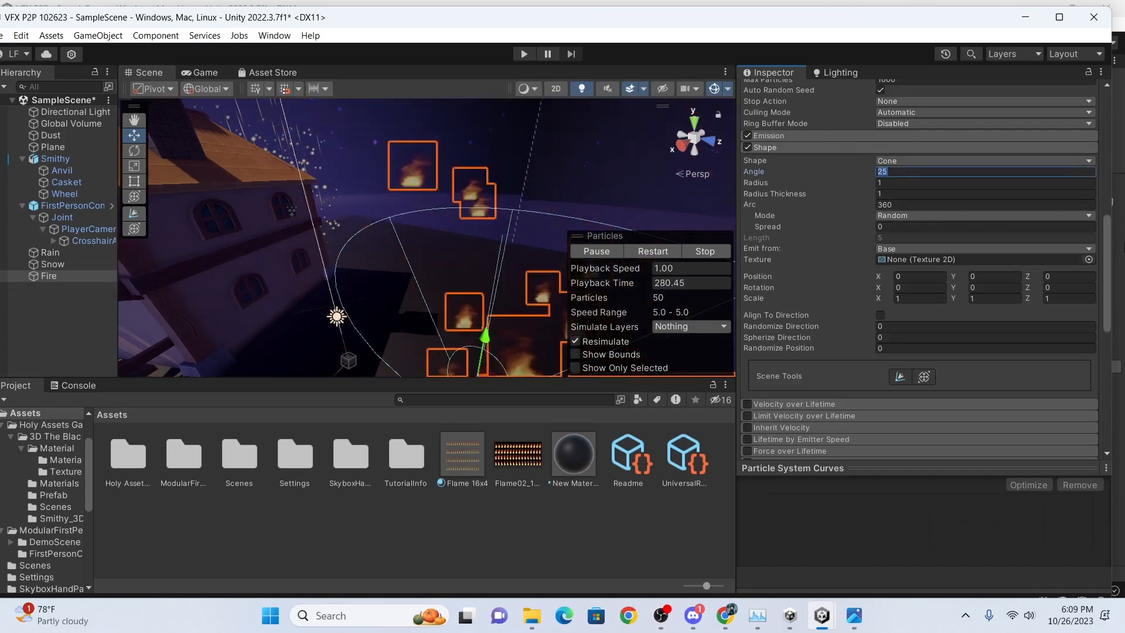
pyautogui.write('5')
pyautogui.press('Tab')
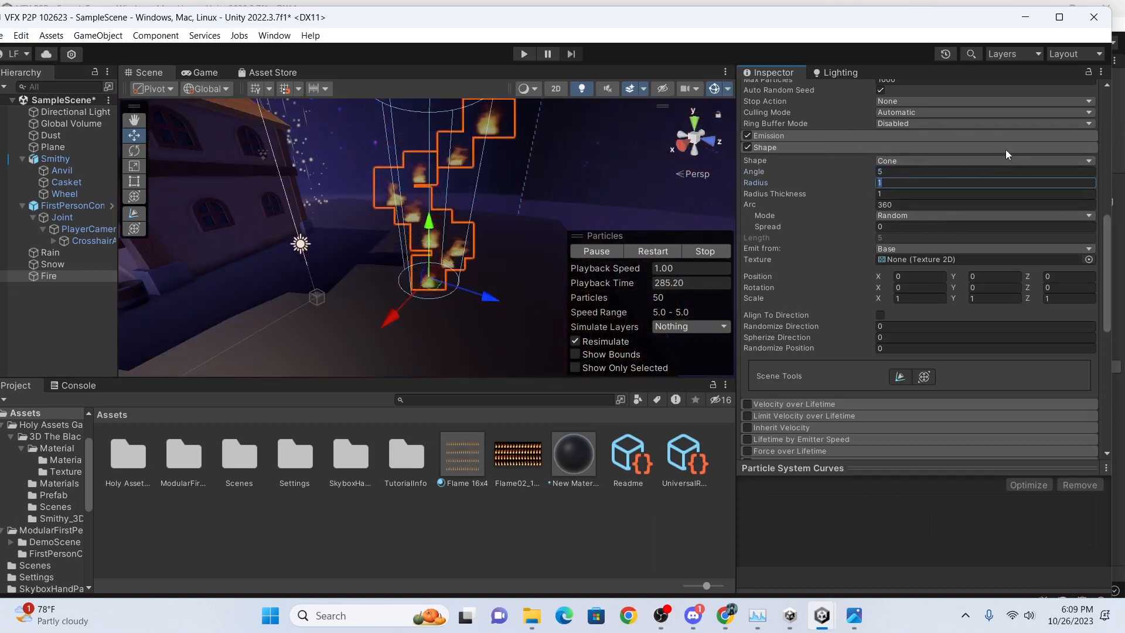
pyautogui.write('.1')
# Set the Fire particle system's start speed to 0.
pyautogui.scroll(10, 808, 152)
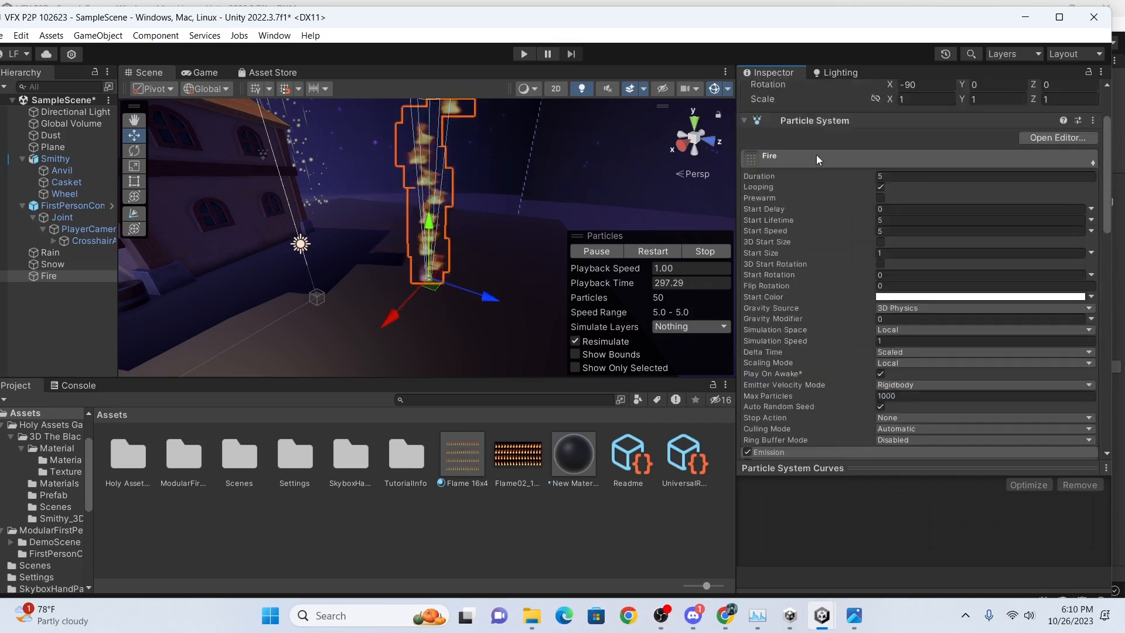
pyautogui.scroll(-3, 805, 180)
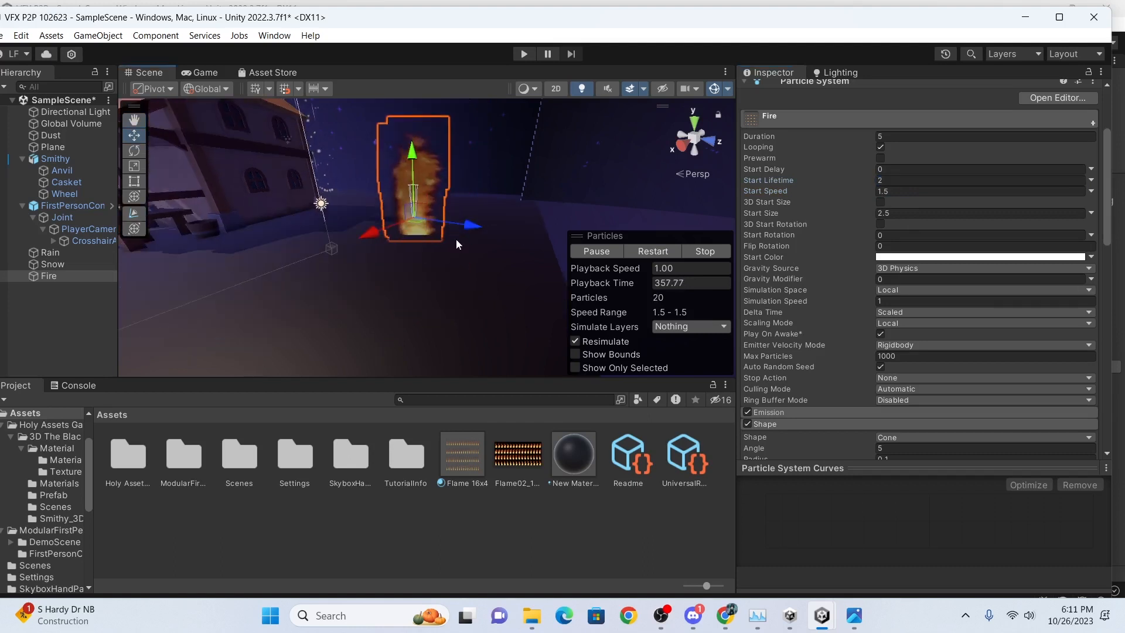
pyautogui.moveTo(457, 240); pyautogui.dragTo(447, 188, button='right')
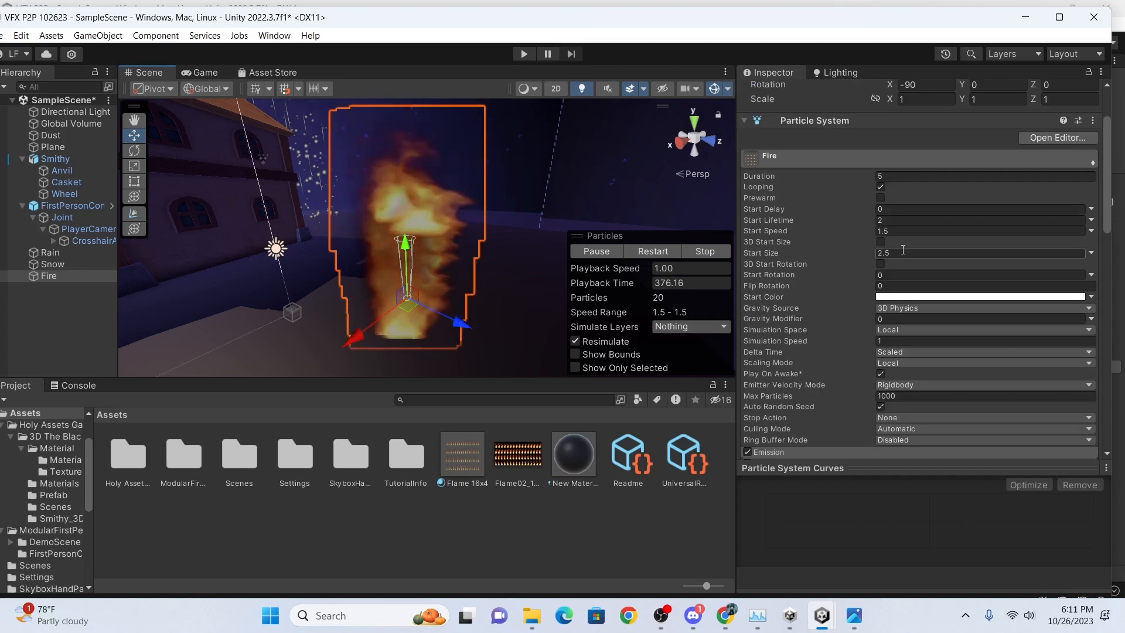
pyautogui.click(885, 230)
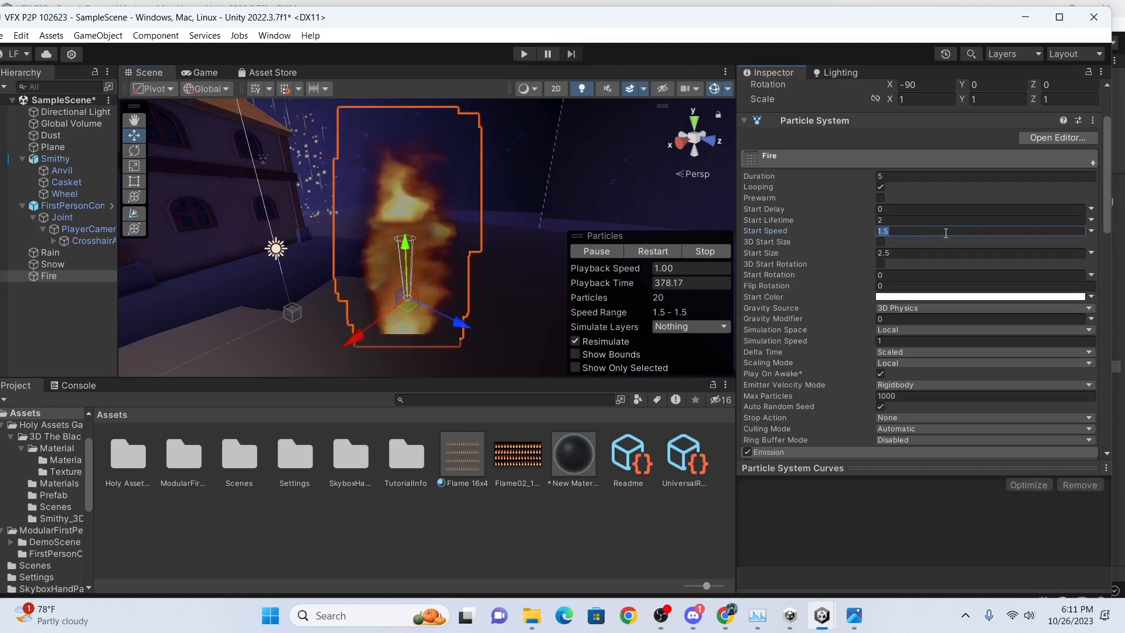
pyautogui.write('0')
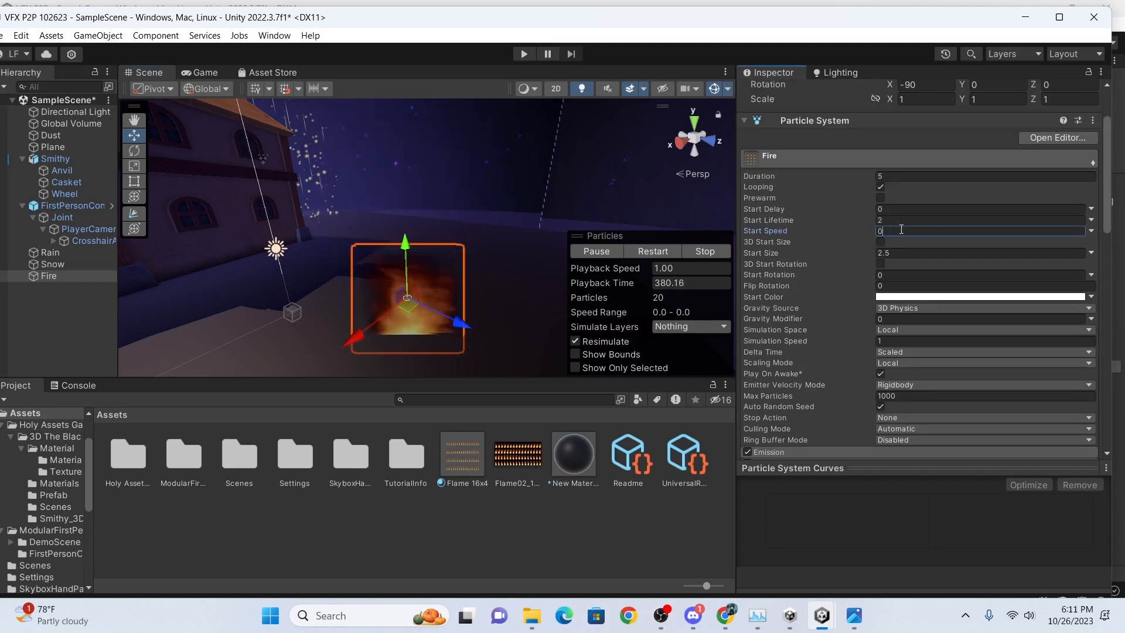
# Raise the Fire object slightly to a Y position of about 3.12.
pyautogui.moveTo(507, 293); pyautogui.dragTo(501, 209, button='middle')
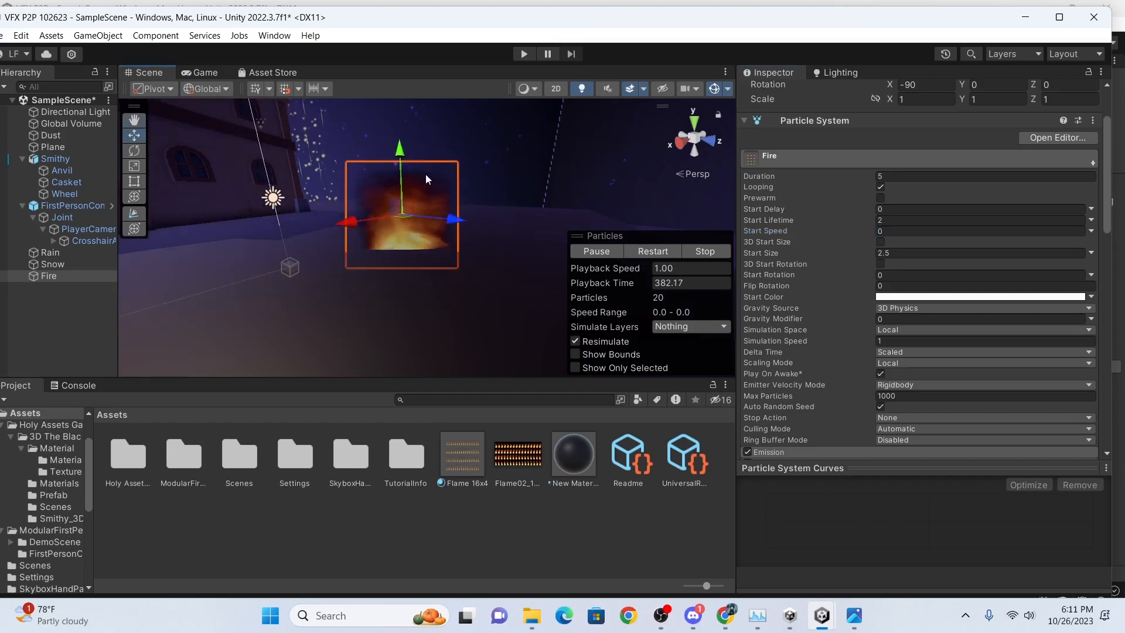
pyautogui.moveTo(401, 151); pyautogui.dragTo(407, 143)
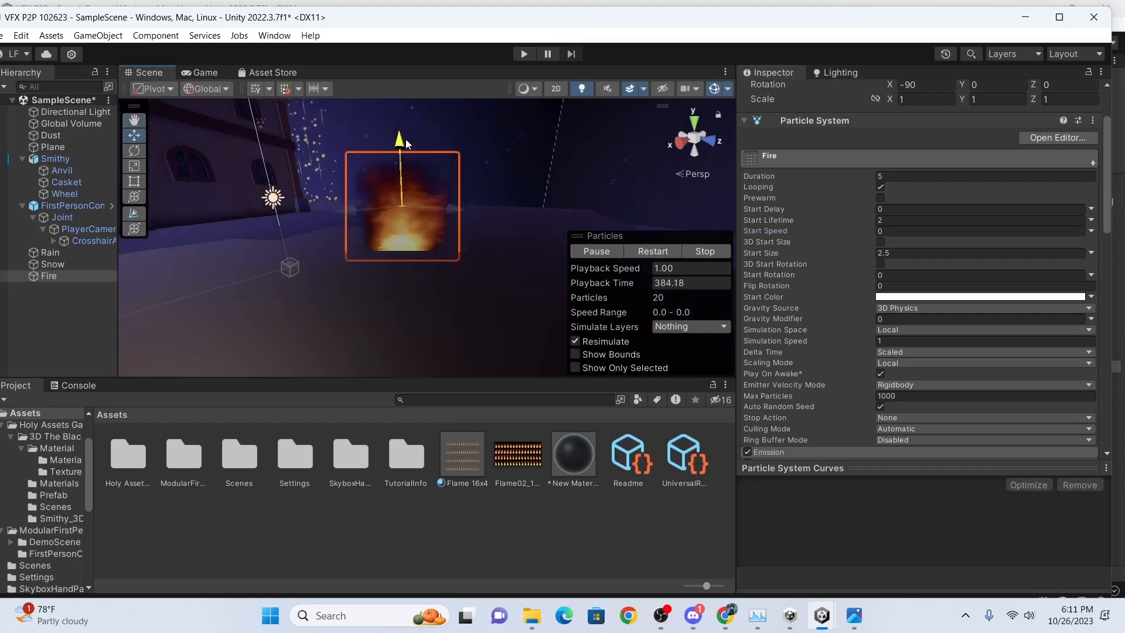
pyautogui.moveTo(341, 239); pyautogui.dragTo(469, 252, button='right')
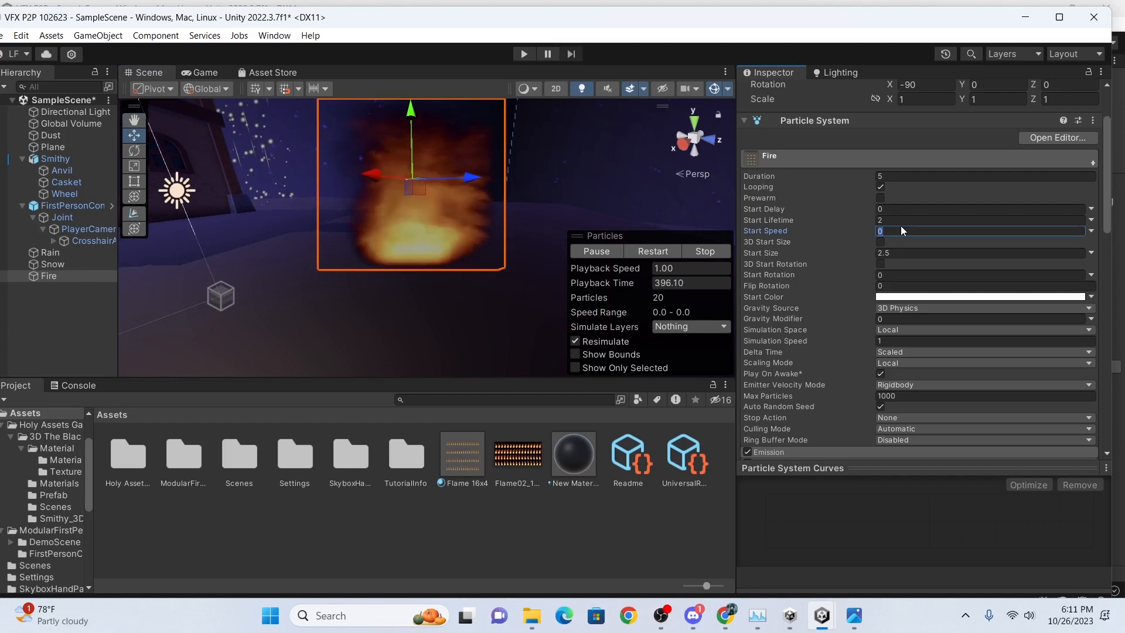
# Try a start speed of 2 on the Fire particles and return it to 0.
pyautogui.write('2')
pyautogui.scroll(-4, 429, 223)
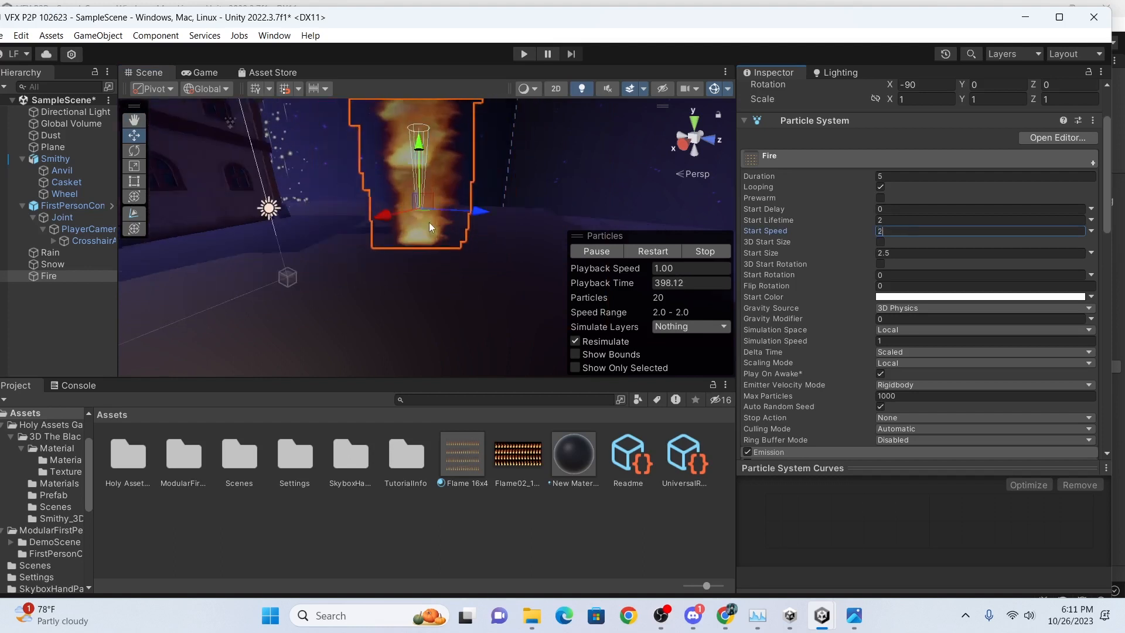
pyautogui.press('BackSpace')
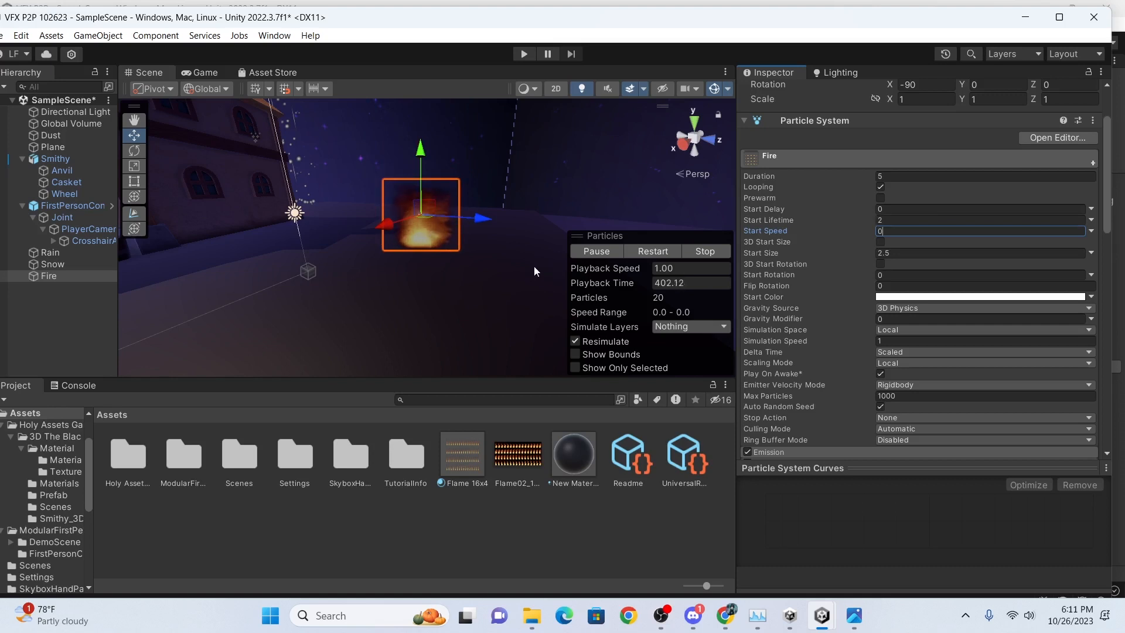
pyautogui.write('0')
# Preview the fire in play mode, stop the game, and set the Fire particle system's start speed to 0.1.
pyautogui.click(524, 54)
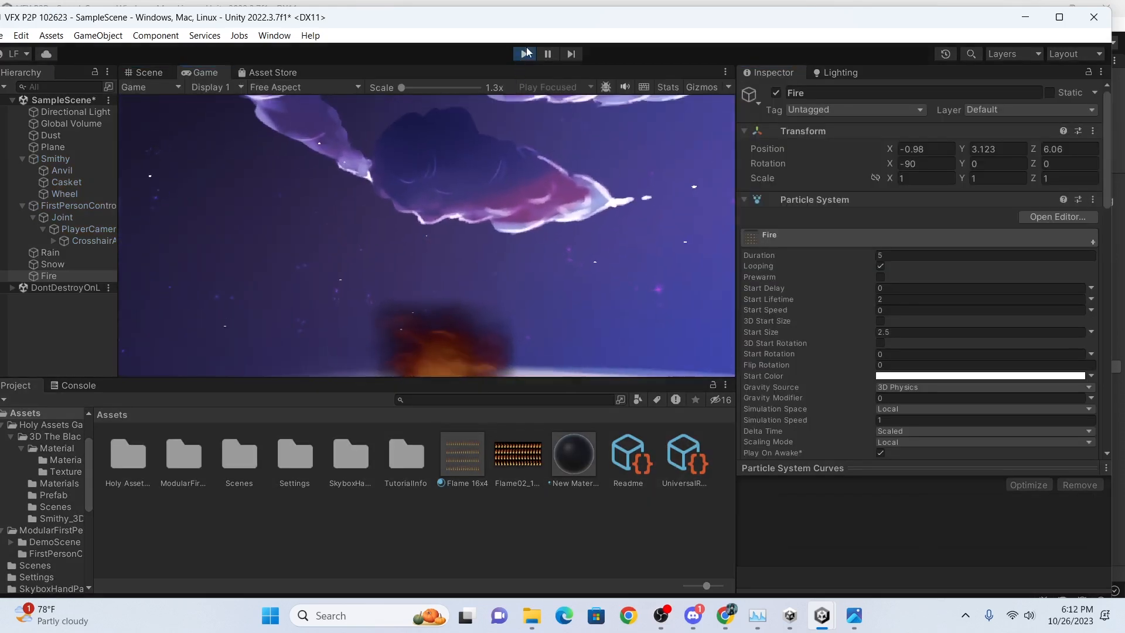
pyautogui.click(524, 54)
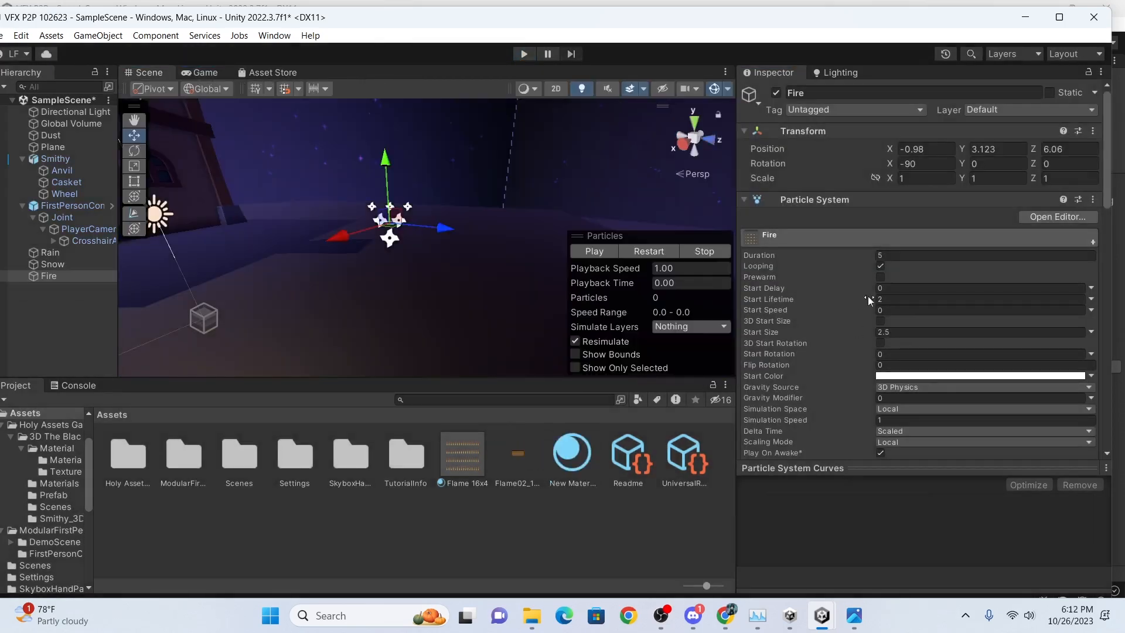
pyautogui.scroll(-2, 498, 255)
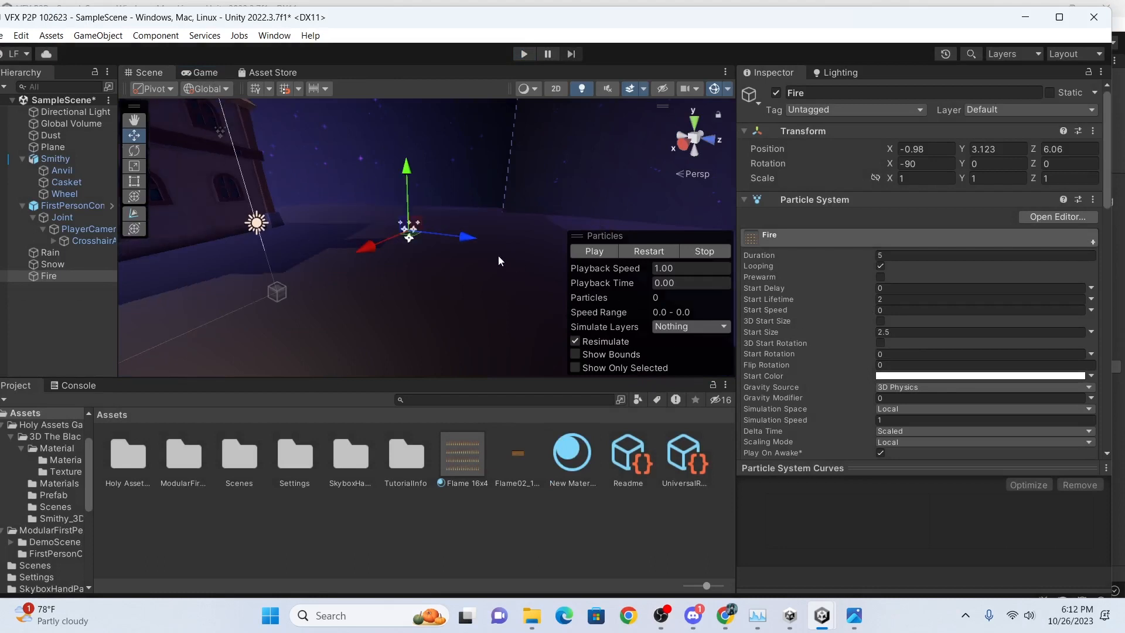
pyautogui.click(83, 277)
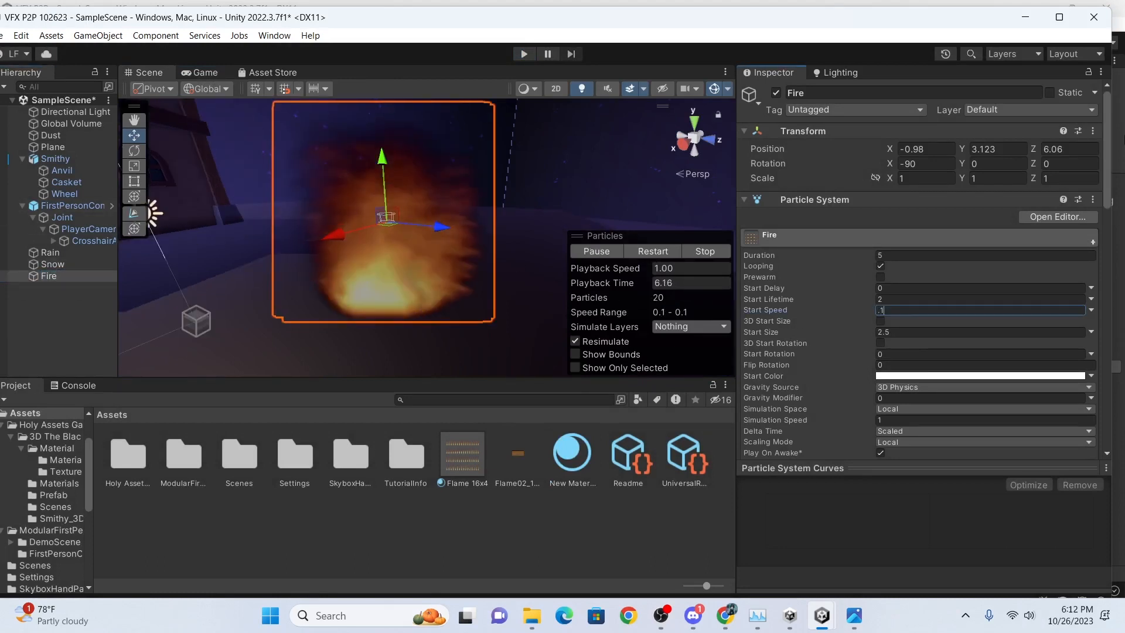
# Set the Fire particles' start speed to 0.2 and fade their Color over Lifetime gradient to alpha 0 at location 100%.
pyautogui.press('BackSpace')
pyautogui.write('2')
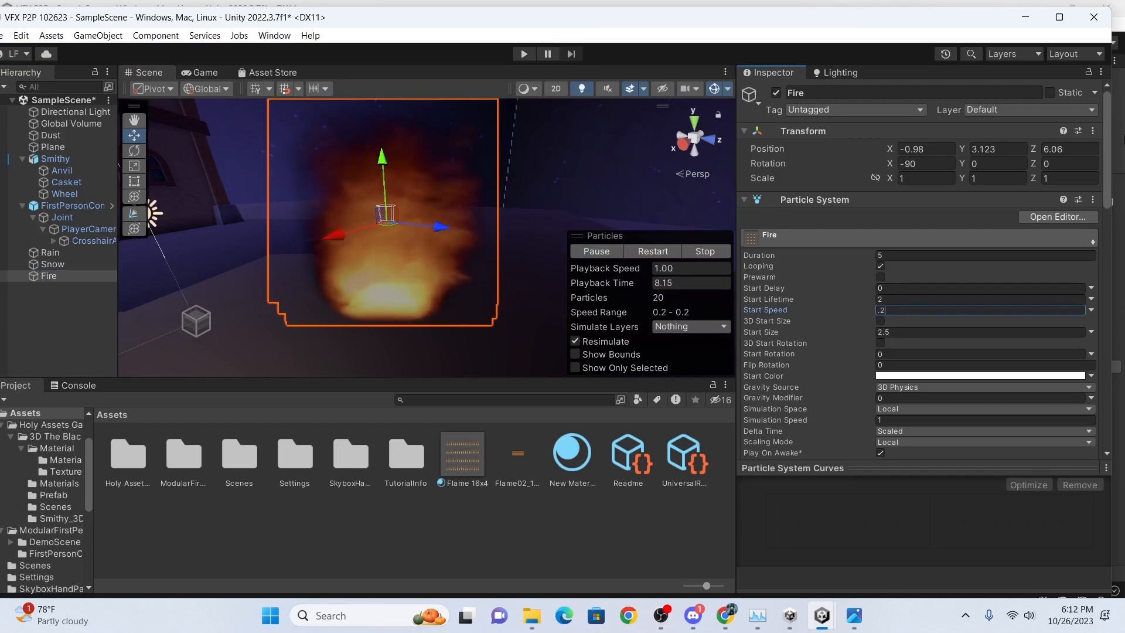
pyautogui.scroll(-2, 484, 208)
pyautogui.scroll(-5, 796, 399)
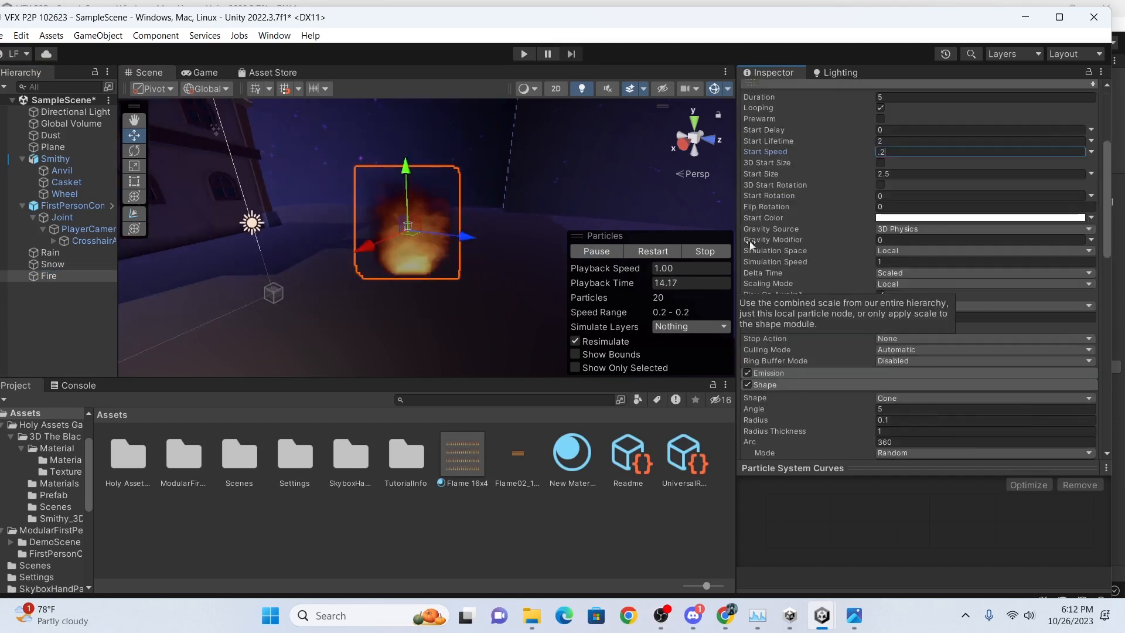
pyautogui.scroll(-5, 795, 340)
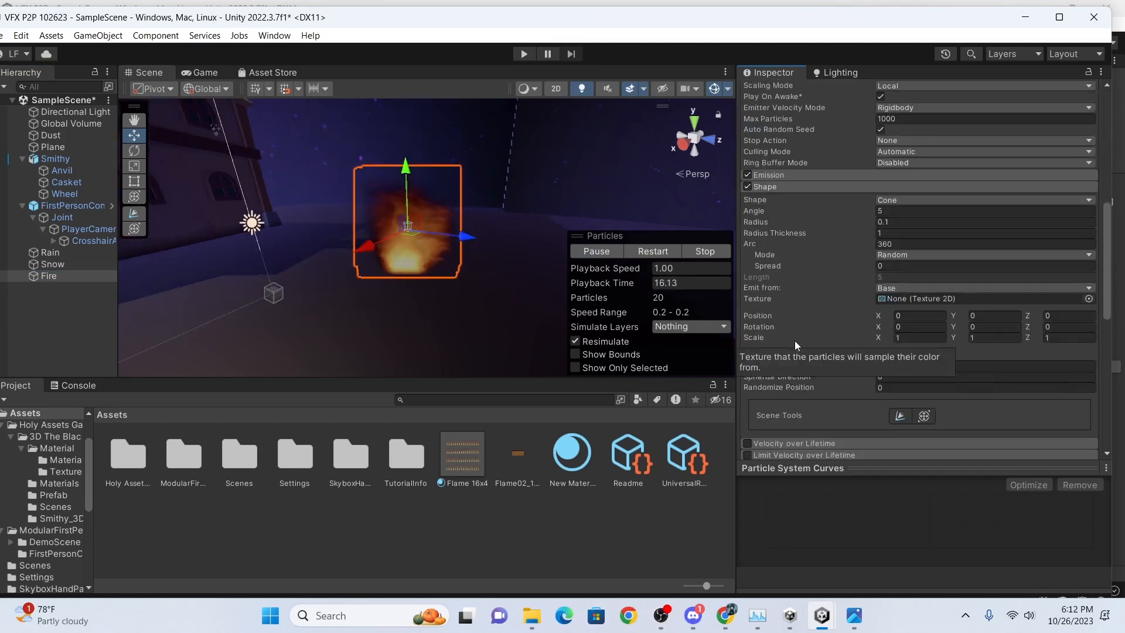
pyautogui.click(786, 185)
pyautogui.scroll(2, 800, 385)
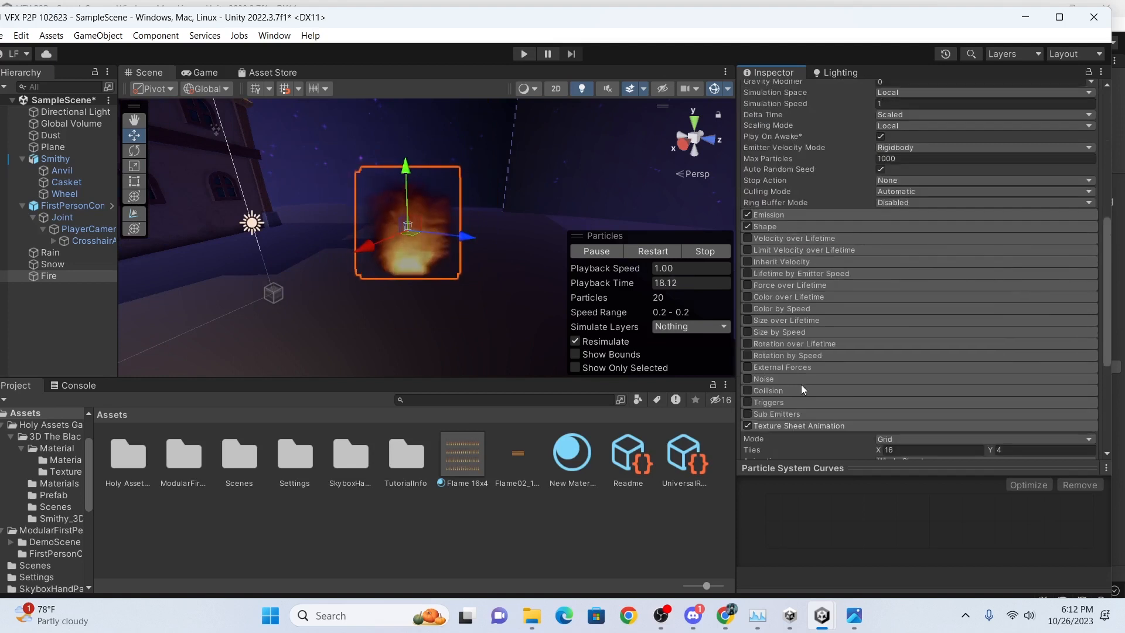
pyautogui.click(797, 296)
pyautogui.click(1015, 309)
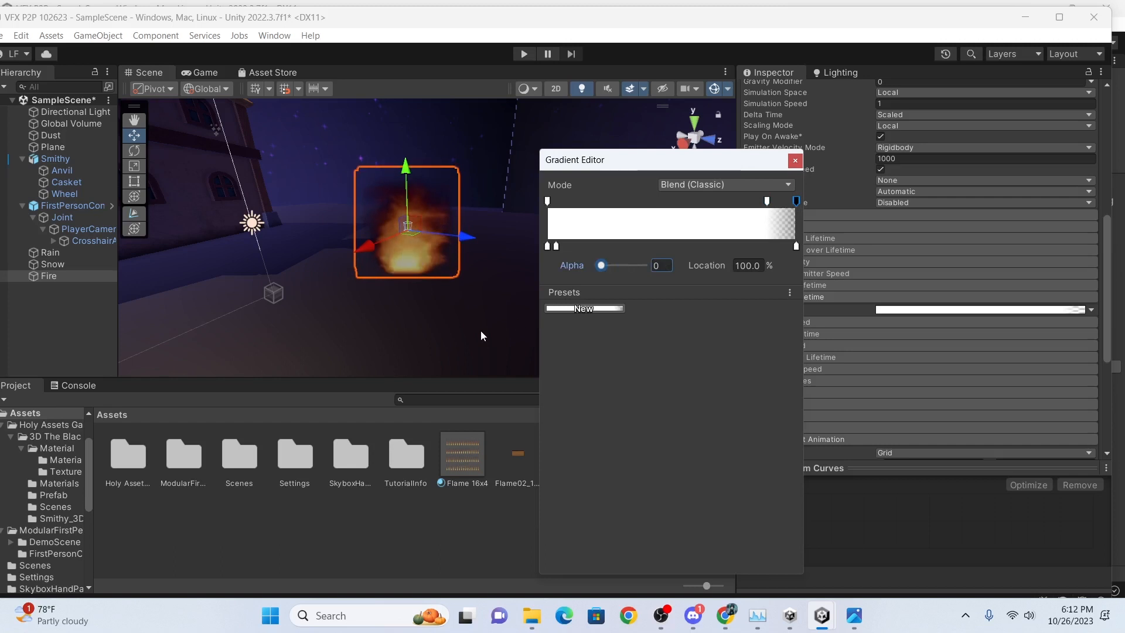
# Examine the Fire effect against the ground plane from a closer view, both with and without its selection outline.
pyautogui.moveTo(535, 252); pyautogui.dragTo(521, 245, button='right')
pyautogui.scroll(3, 521, 245)
pyautogui.moveTo(410, 310); pyautogui.dragTo(422, 279, button='middle')
pyautogui.moveTo(463, 212); pyautogui.dragTo(454, 270, button='middle')
pyautogui.scroll(-3, 465, 272)
pyautogui.click(504, 258)
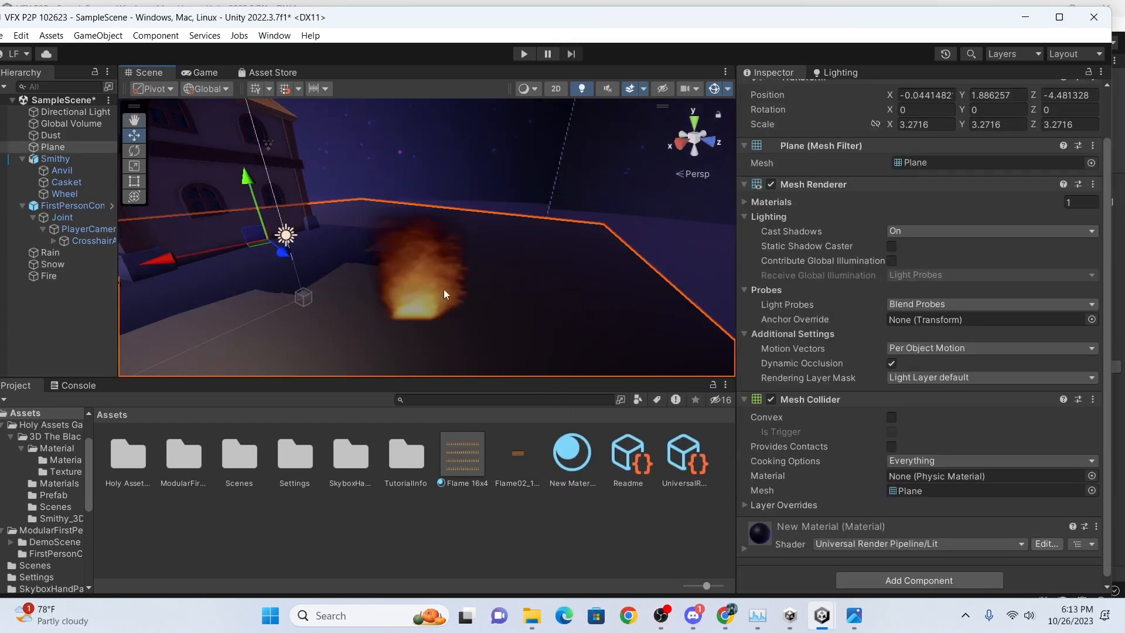
pyautogui.click(444, 289)
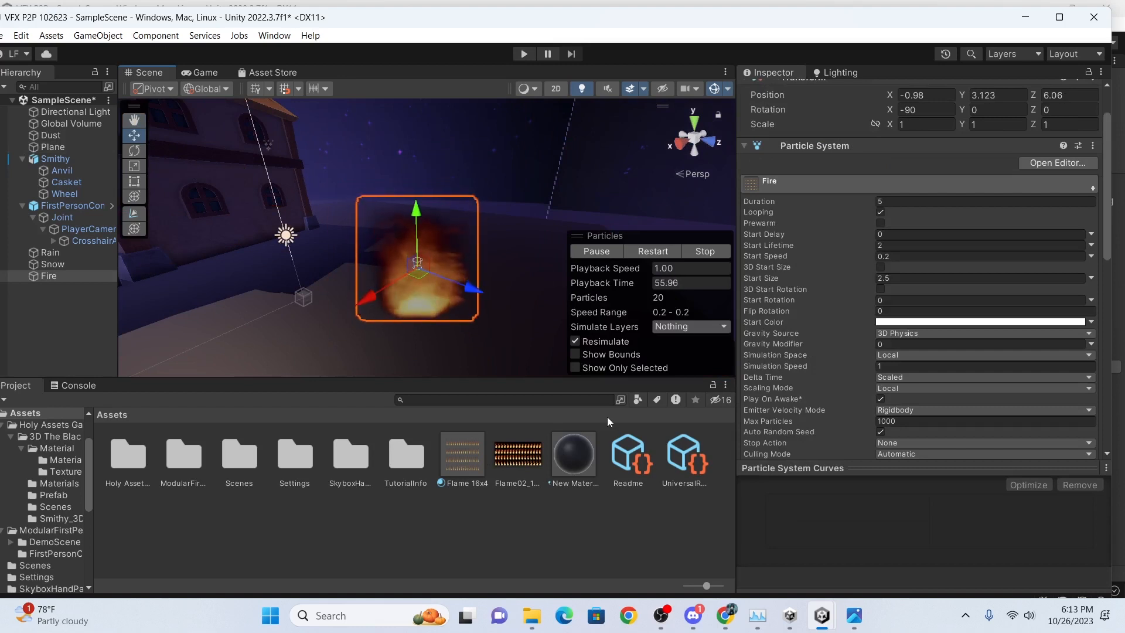
pyautogui.scroll(-2, 470, 224)
# Create a new particle system at the root of the scene and frame it in the view.
pyautogui.click(54, 291)
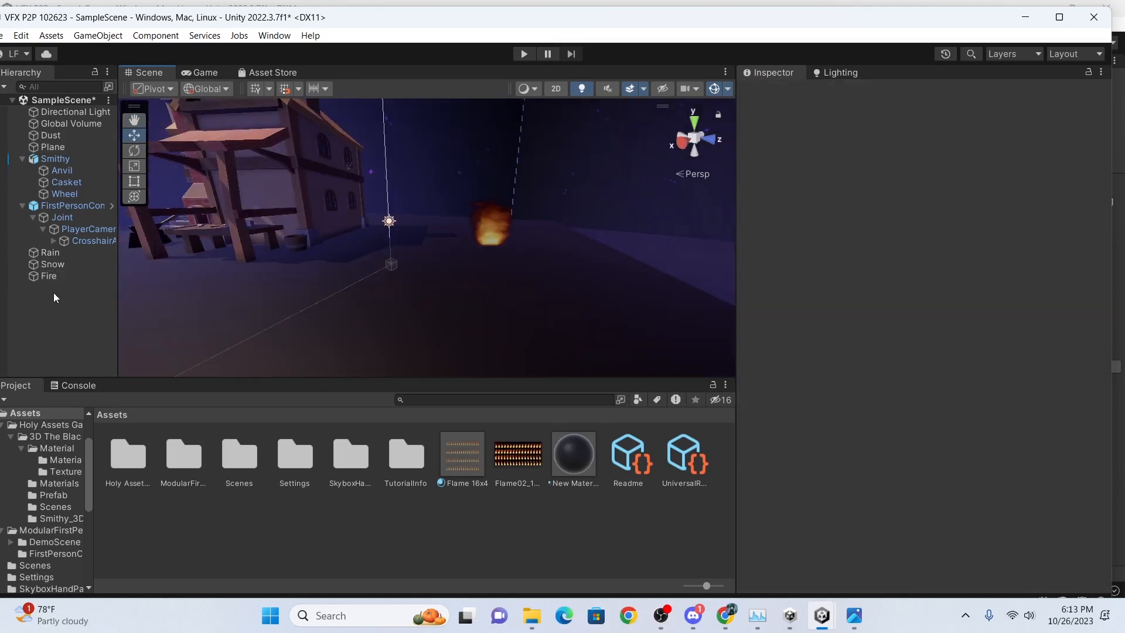
pyautogui.rightClick(52, 306)
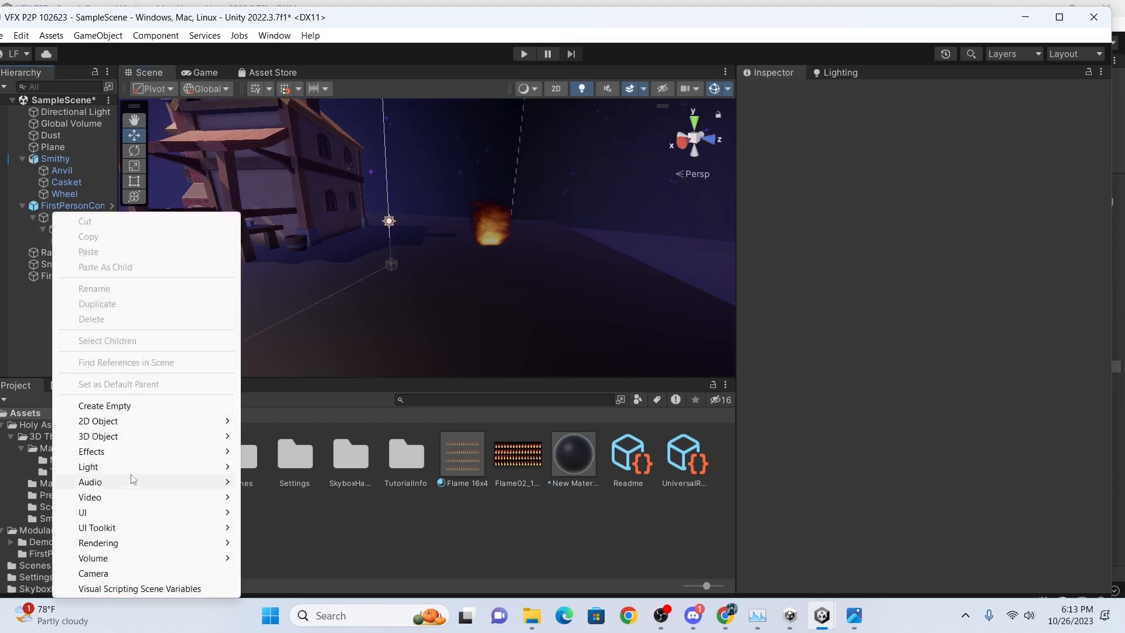
pyautogui.moveTo(153, 456)
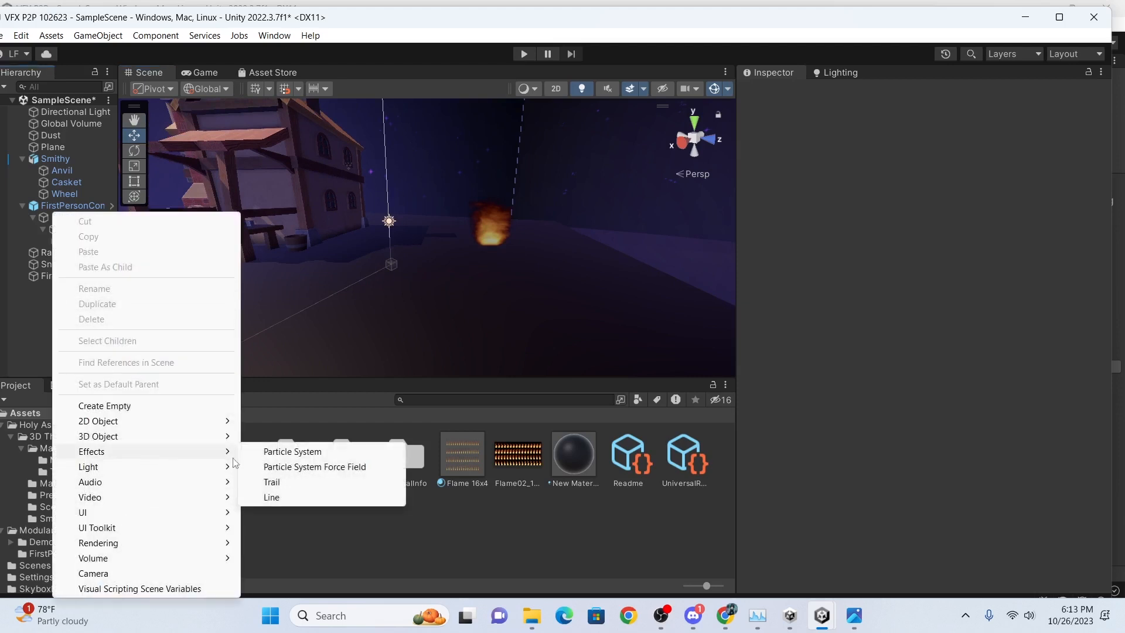
pyautogui.click(335, 455)
pyautogui.press('f')
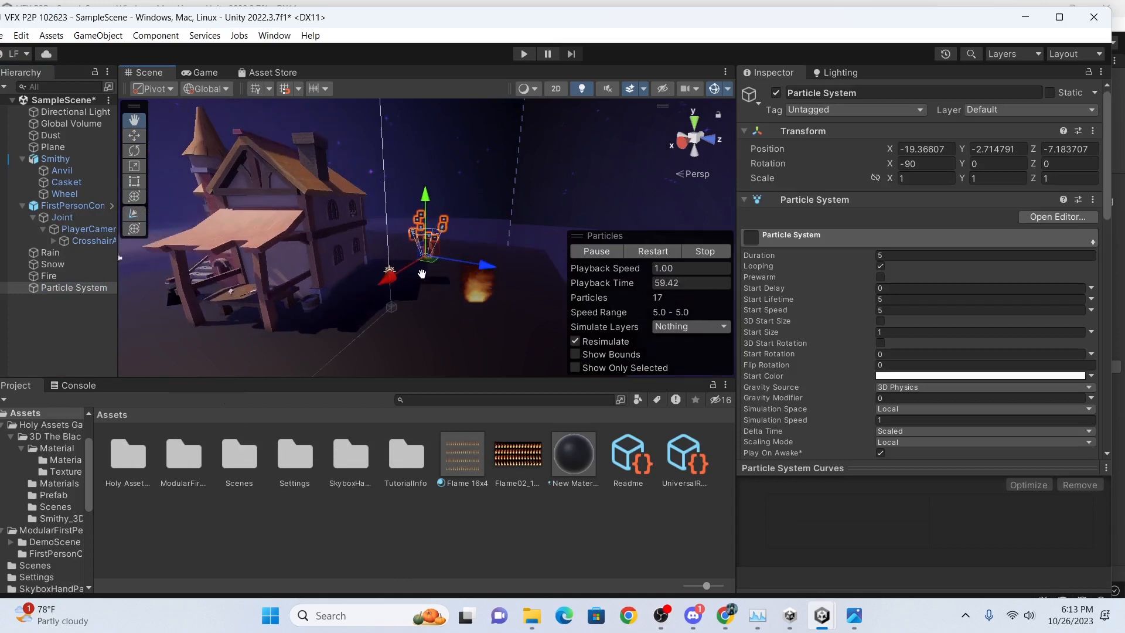
# Move the new particle system onto open ground in front of the smithy, to about X 6.15, Y 3.25, Z 4.77.
pyautogui.moveTo(429, 270); pyautogui.dragTo(339, 327)
pyautogui.scroll(-3, 338, 327)
pyautogui.moveTo(338, 327); pyautogui.dragTo(381, 297, button='middle')
pyautogui.moveTo(426, 304); pyautogui.dragTo(554, 344)
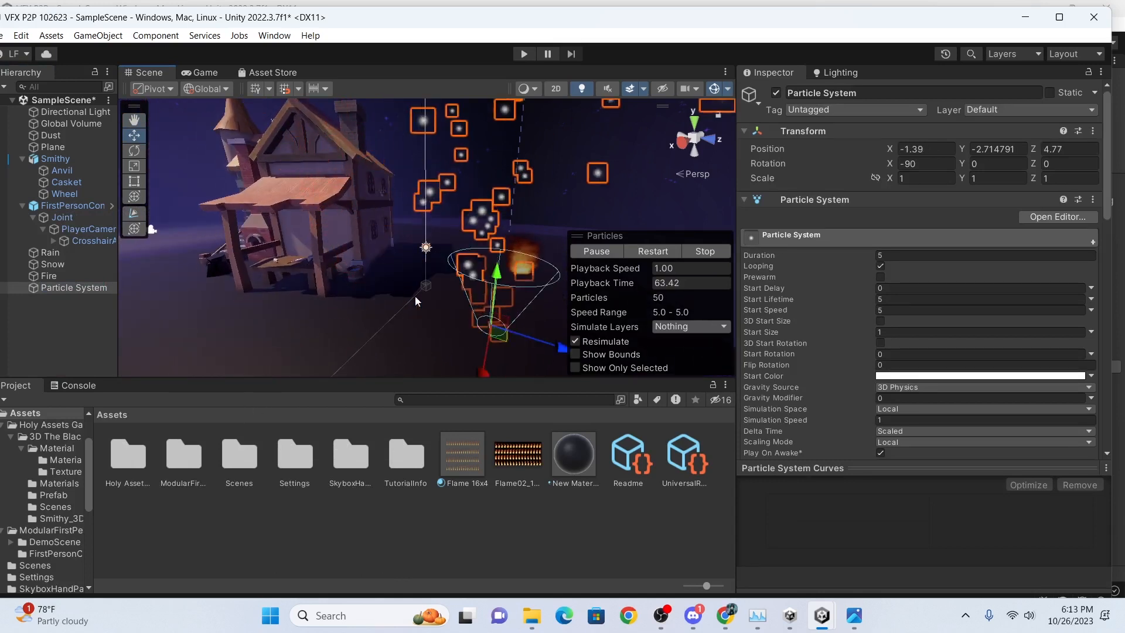
pyautogui.moveTo(469, 318); pyautogui.dragTo(420, 204, button='middle')
pyautogui.moveTo(341, 224); pyautogui.dragTo(358, 278, button='middle')
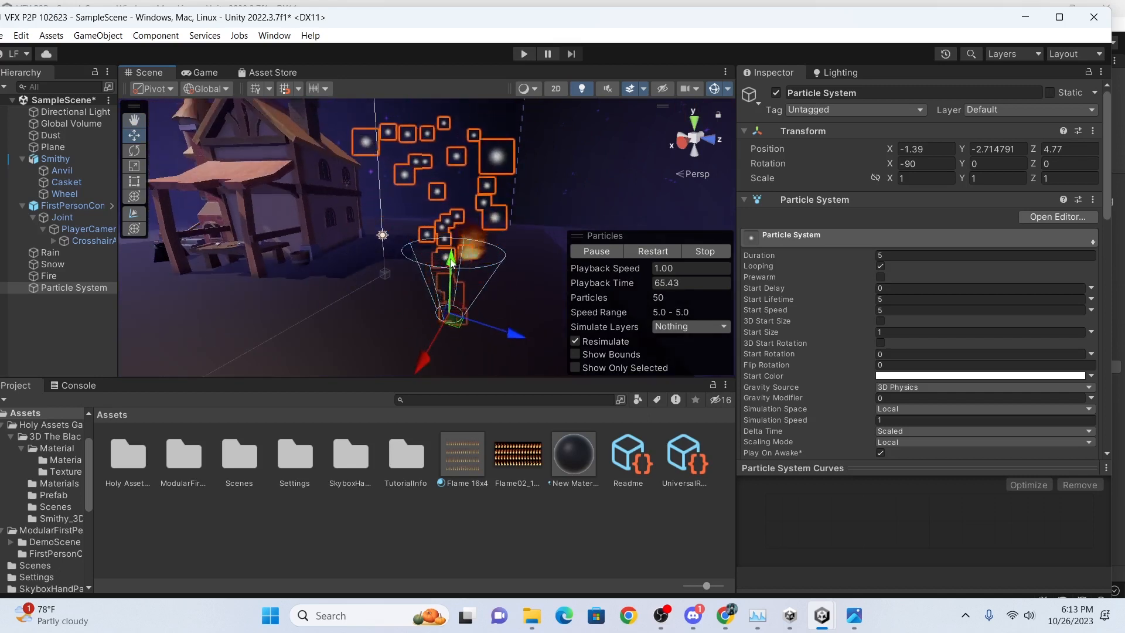
pyautogui.moveTo(454, 259); pyautogui.dragTo(455, 180)
pyautogui.moveTo(428, 248); pyautogui.dragTo(297, 320)
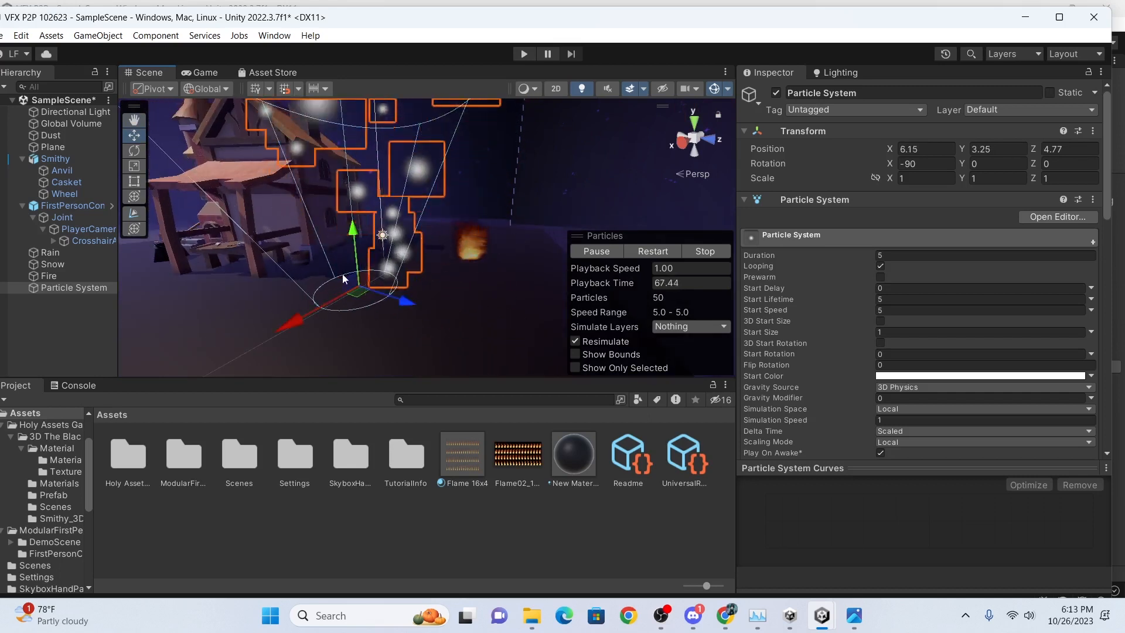
pyautogui.scroll(-2, 351, 273)
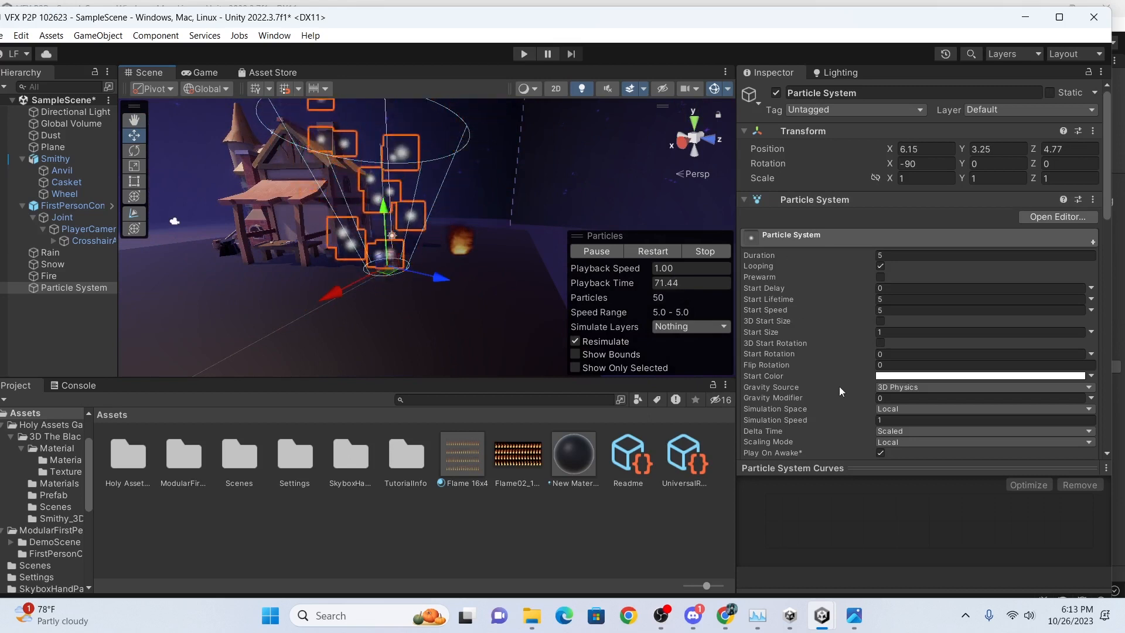
# Try black as the new particle system's start color and settle on the grey 6F6F6F.
pyautogui.click(917, 376)
pyautogui.moveTo(1005, 362)
pyautogui.mouseDown()
pyautogui.moveTo(982, 359)
pyautogui.moveTo(934, 382)
pyautogui.moveTo(959, 386)
pyautogui.moveTo(925, 396)
pyautogui.mouseUp()
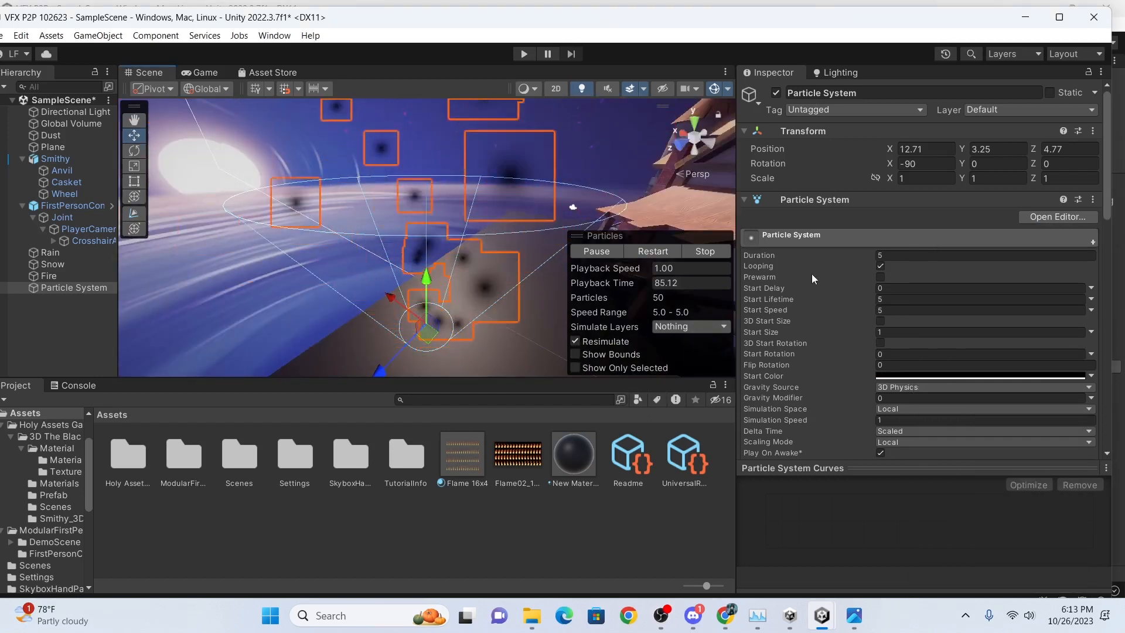
pyautogui.click(913, 375)
pyautogui.click(945, 364)
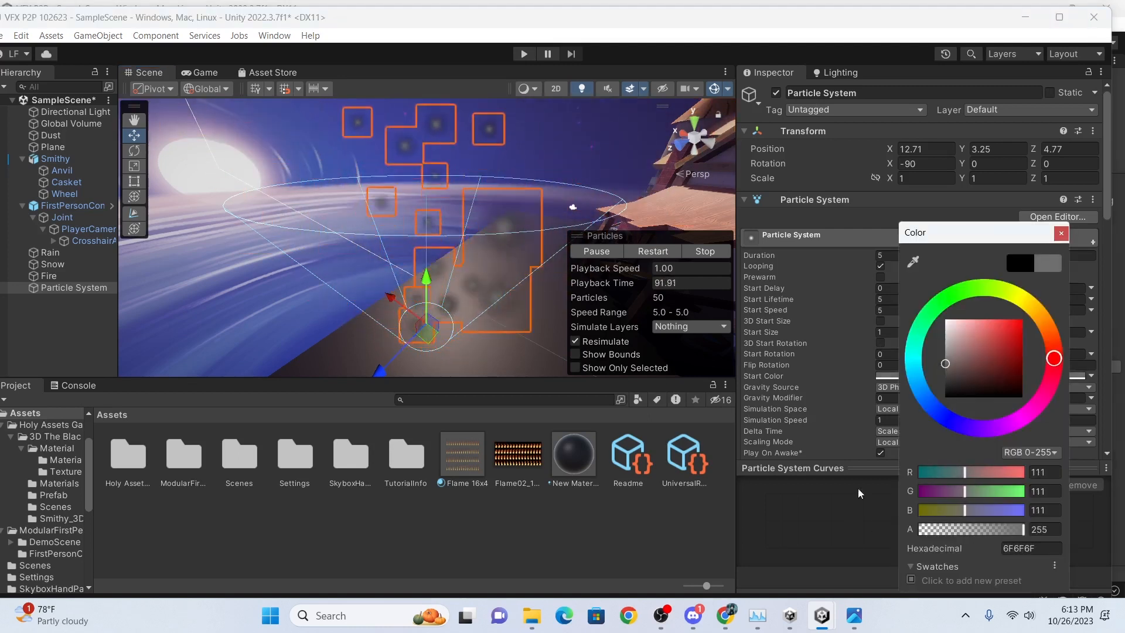
pyautogui.click(843, 507)
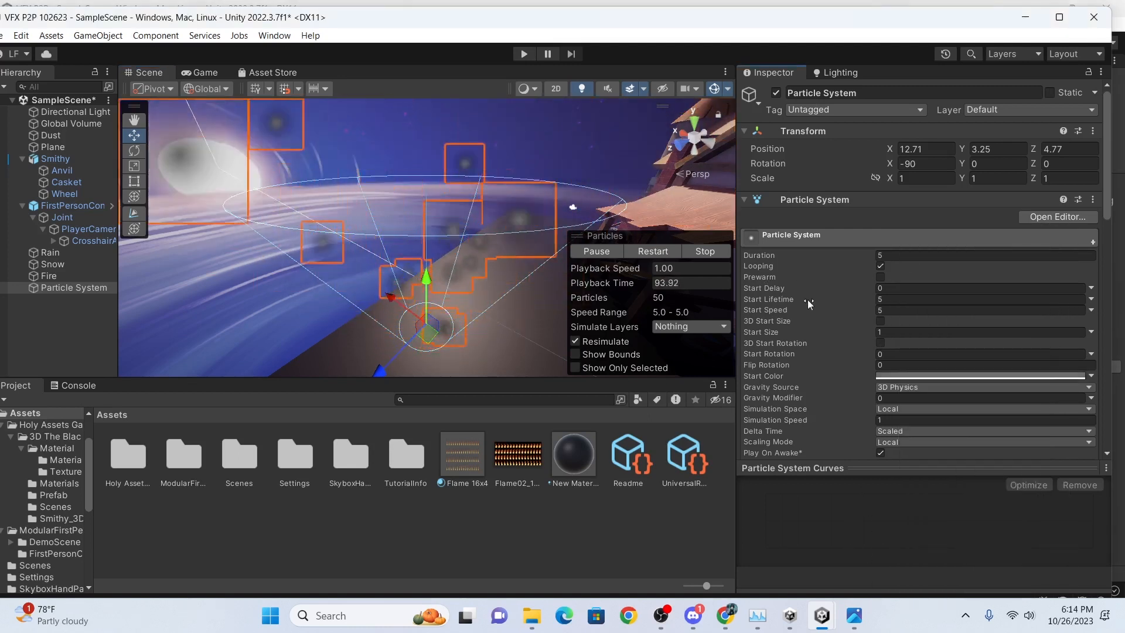
# Set the new particle system's start speed to 7 and raise its start size to 2.5 and further to 5.
pyautogui.click(911, 332)
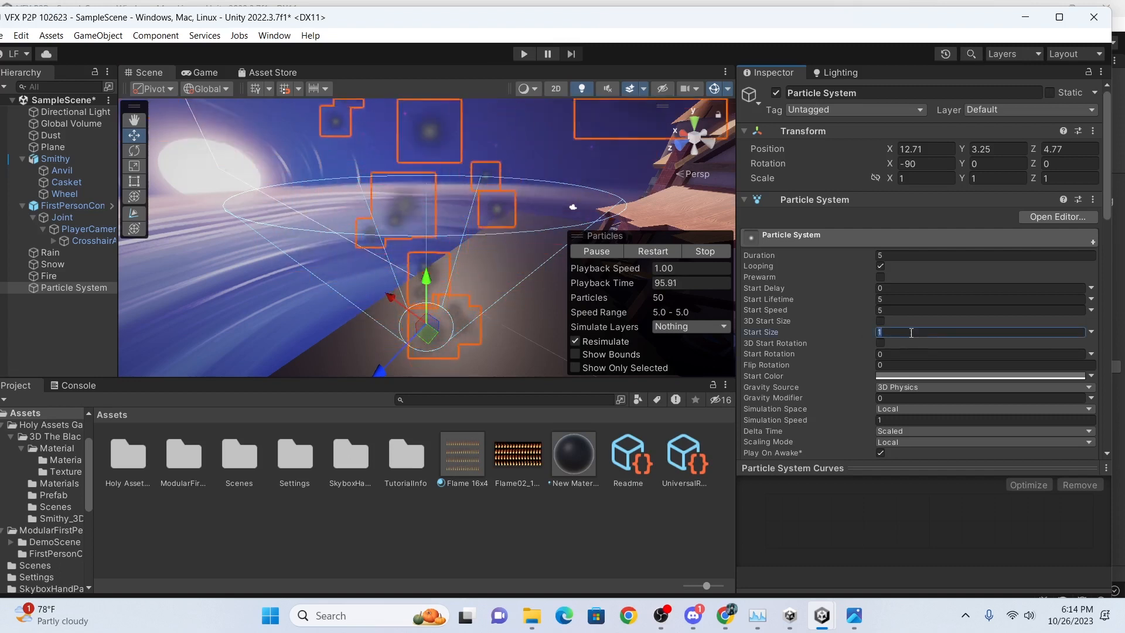
pyautogui.write('2.5')
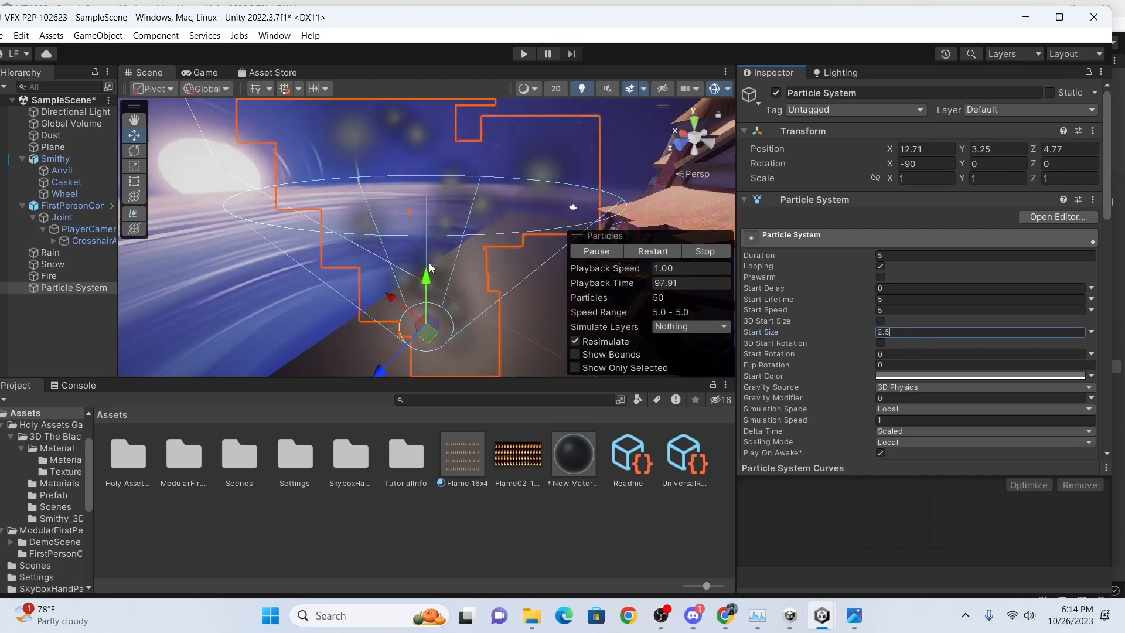
pyautogui.click(892, 310)
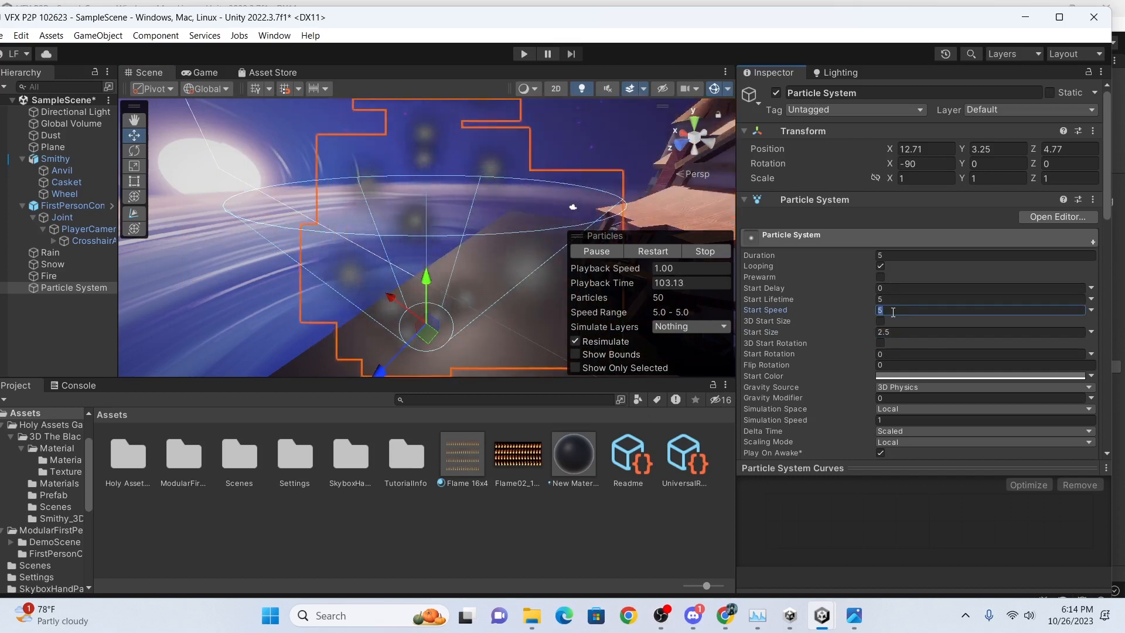
pyautogui.write('7')
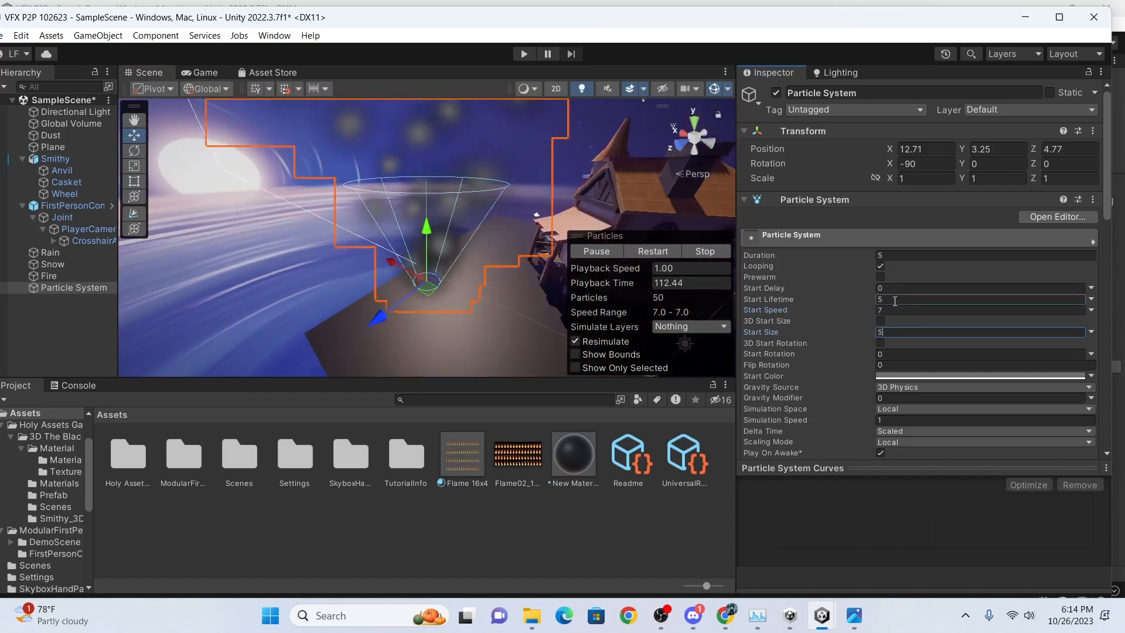
# Set the new particle system's start lifetime to 2 and enable prewarming.
pyautogui.click(899, 300)
pyautogui.write('2')
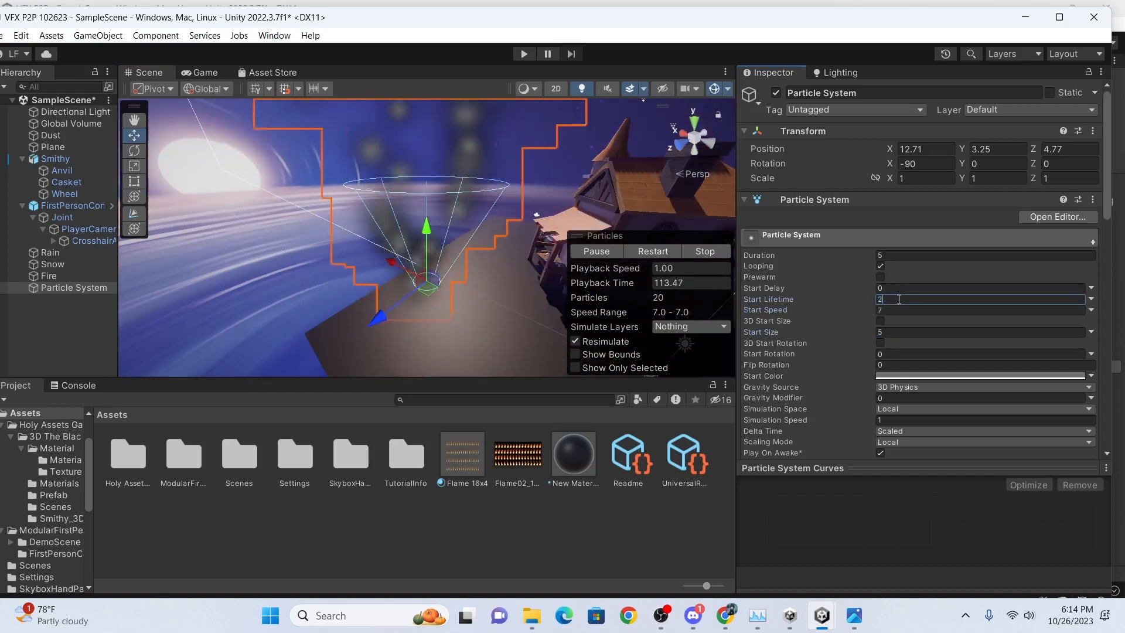
pyautogui.click(881, 277)
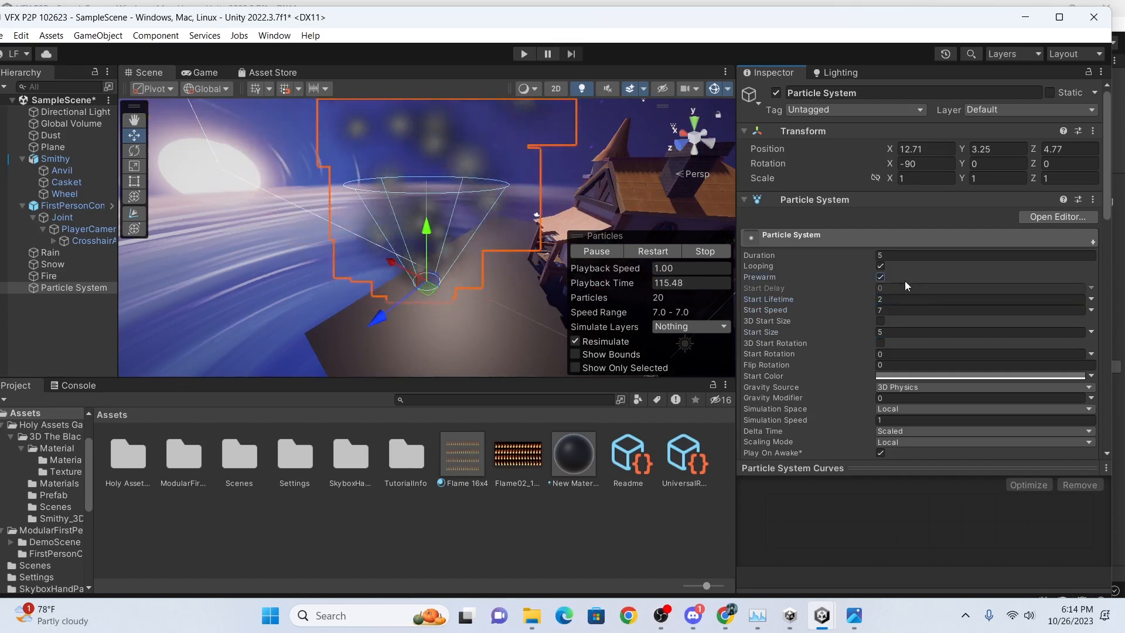
pyautogui.click(889, 300)
# Try emission rates over time of 20 and 100 on the new particle system and settle on 50.
pyautogui.scroll(-6, 951, 317)
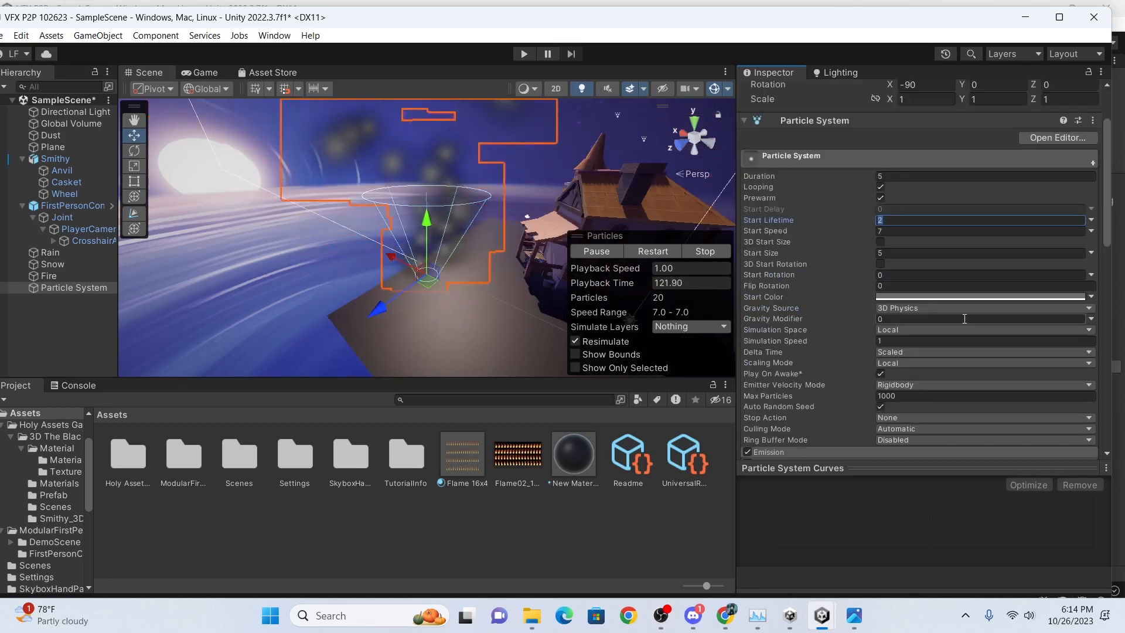
pyautogui.scroll(-4, 951, 316)
pyautogui.click(820, 257)
pyautogui.click(931, 267)
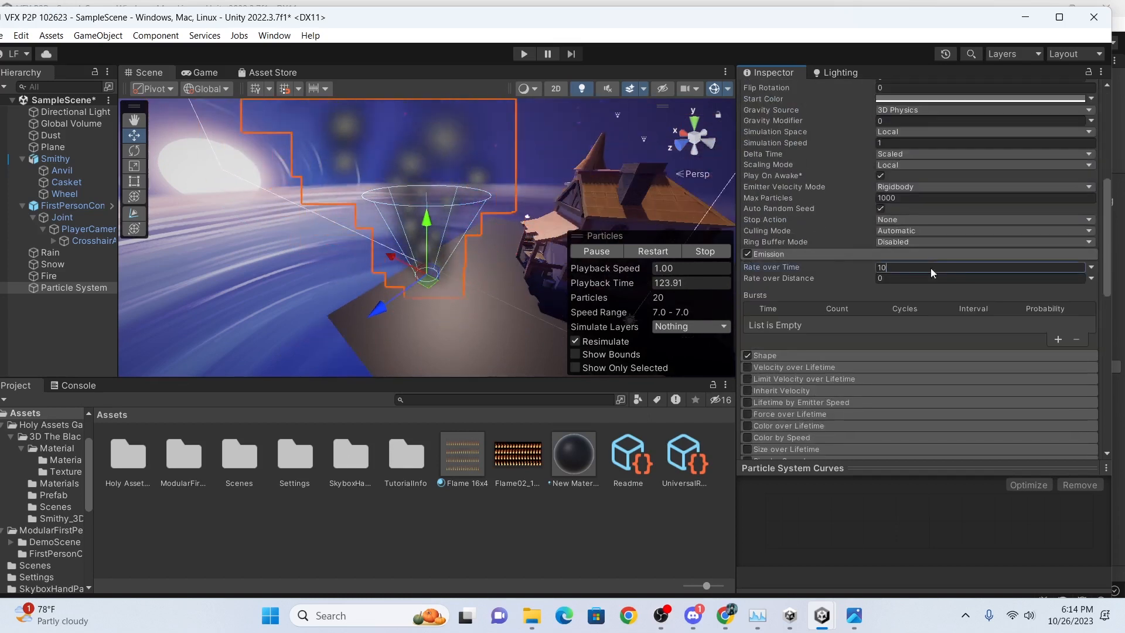
pyautogui.write('20')
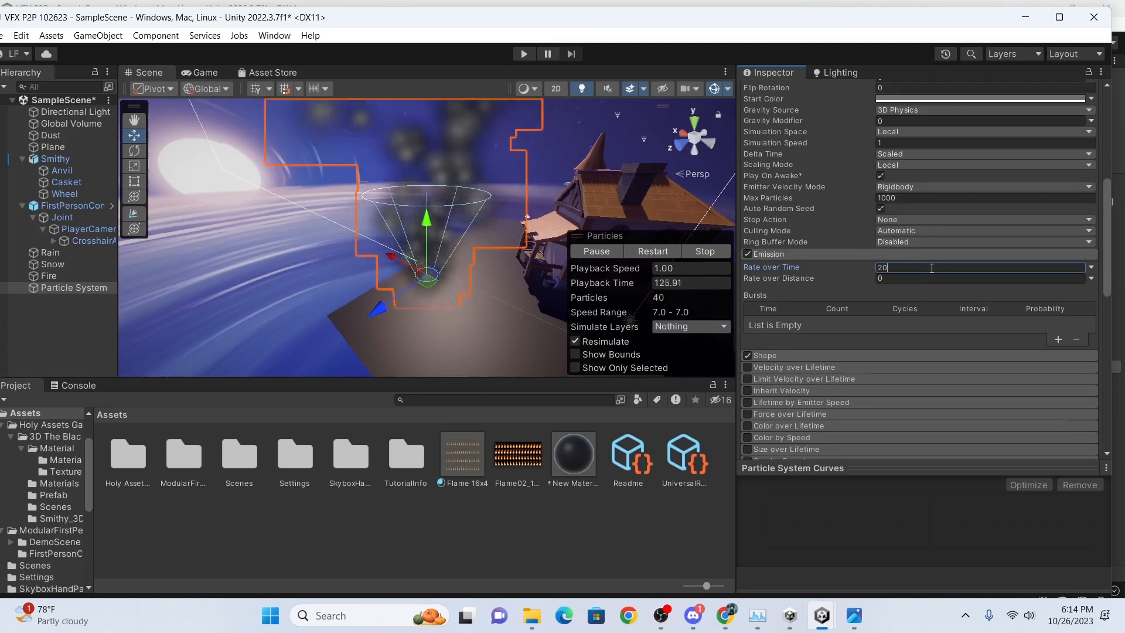
pyautogui.press('BackSpace')
pyautogui.press('BackSpace')
pyautogui.write('100')
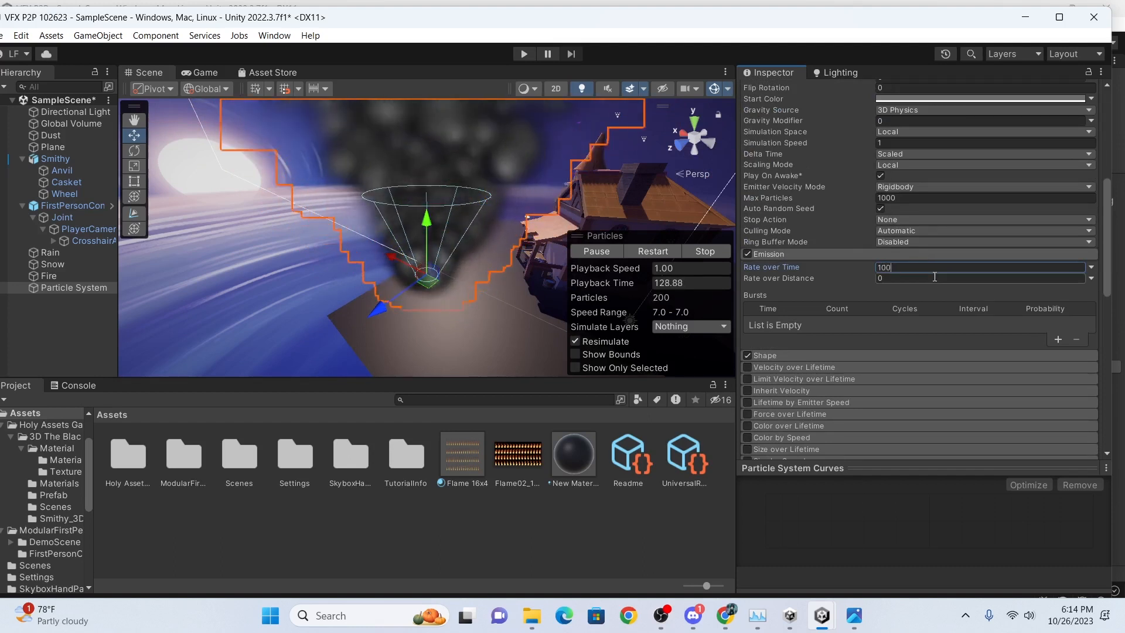
pyautogui.press('BackSpace')
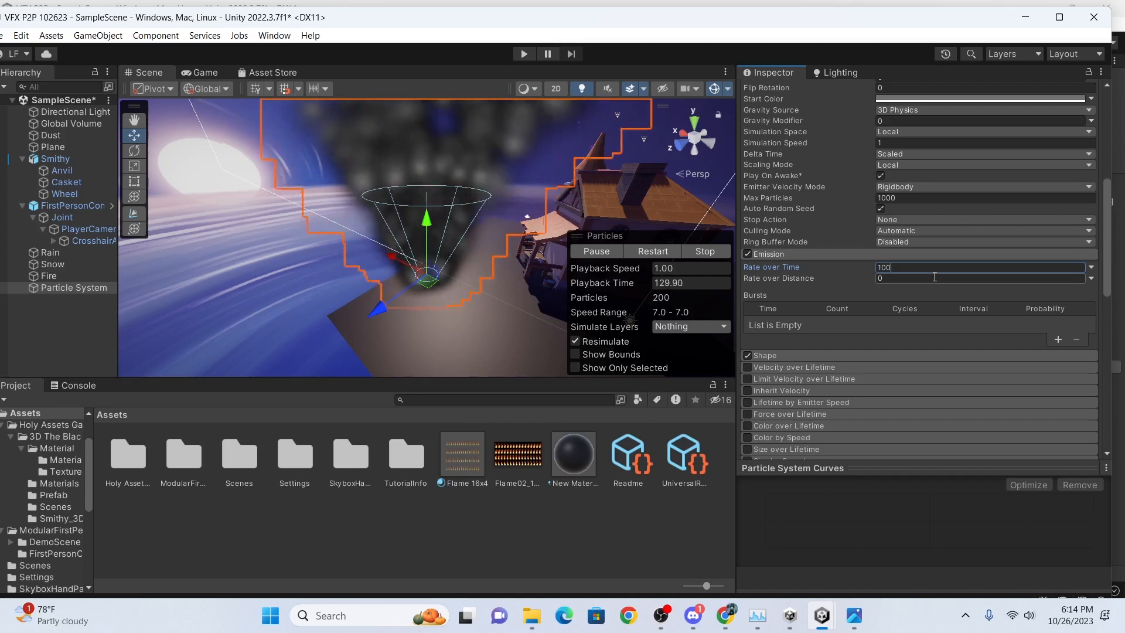
pyautogui.press('BackSpace')
pyautogui.press('BackSpace')
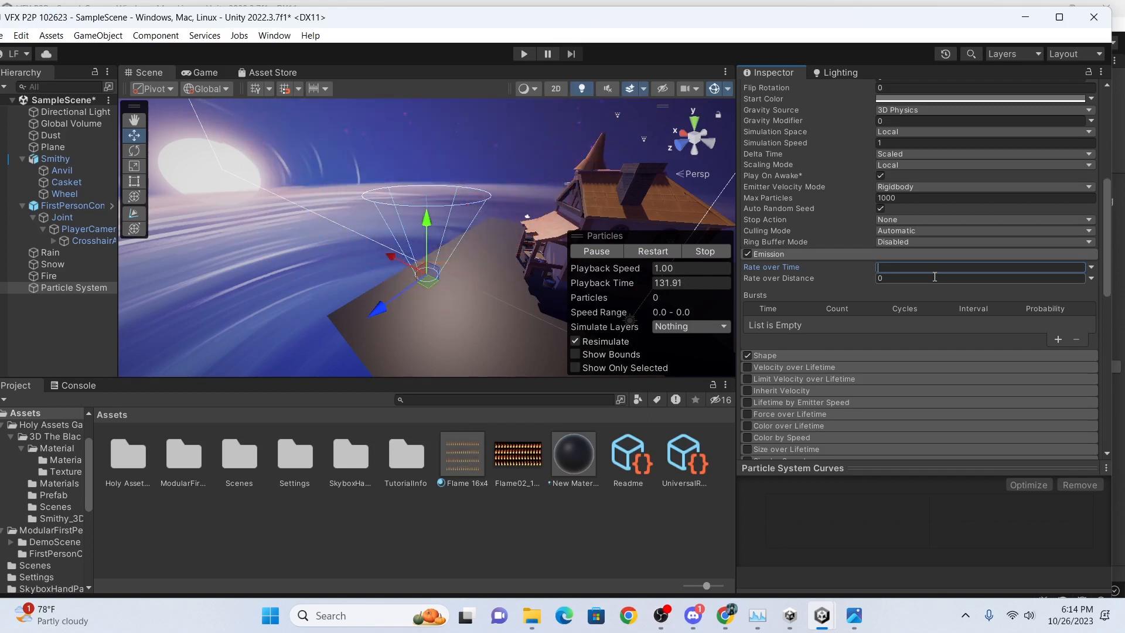
pyautogui.write('50')
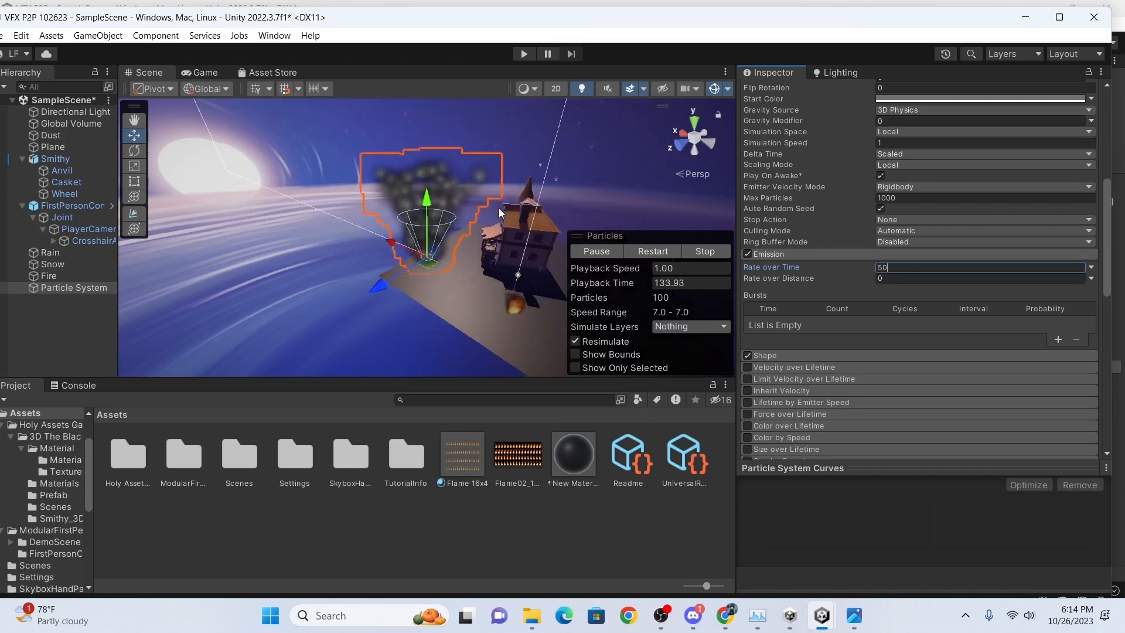
# Set the cone angle in the grey particle system's Shape module to 5.
pyautogui.scroll(8, 838, 240)
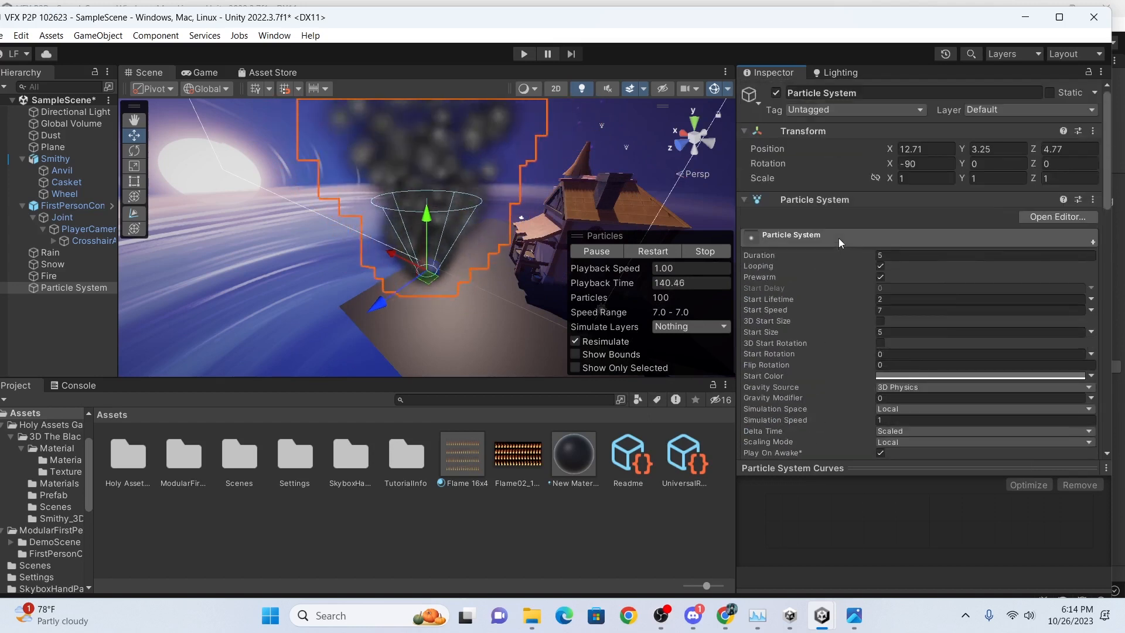
pyautogui.scroll(-3, 816, 257)
pyautogui.moveTo(417, 268); pyautogui.dragTo(438, 254, button='right')
pyautogui.scroll(-15, 874, 379)
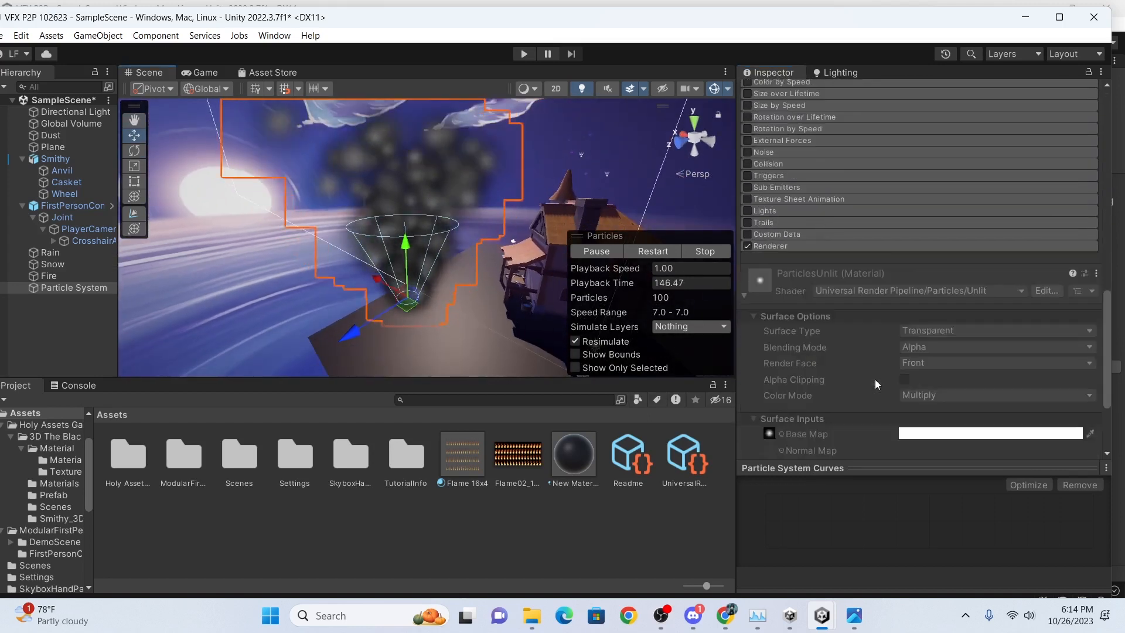
pyautogui.scroll(3, 874, 374)
pyautogui.scroll(-2, 867, 370)
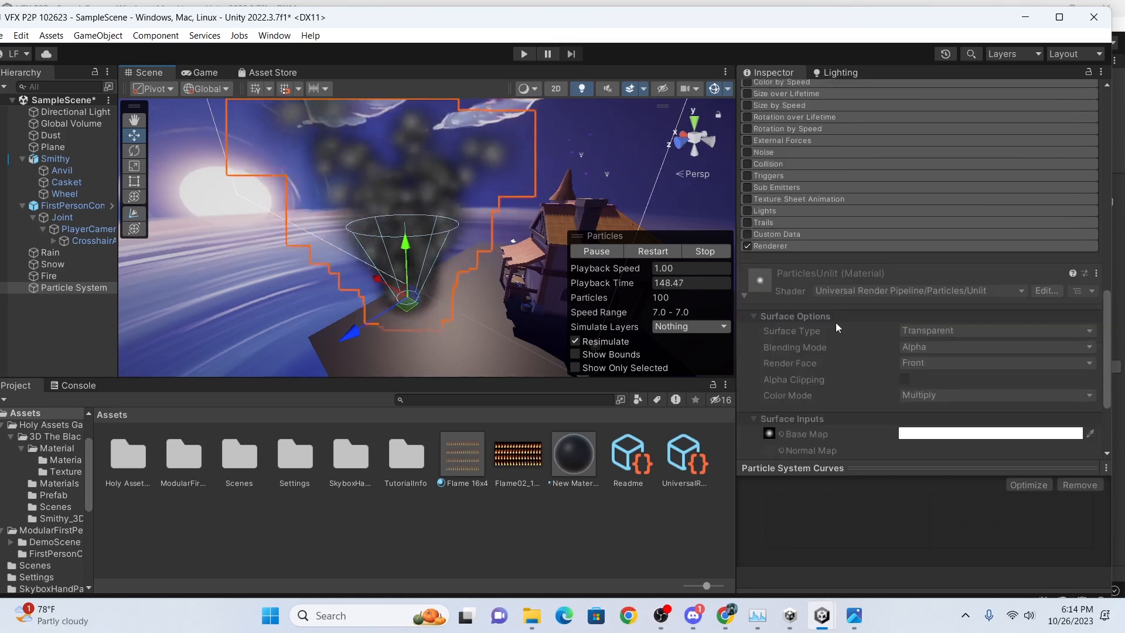
pyautogui.scroll(4, 842, 317)
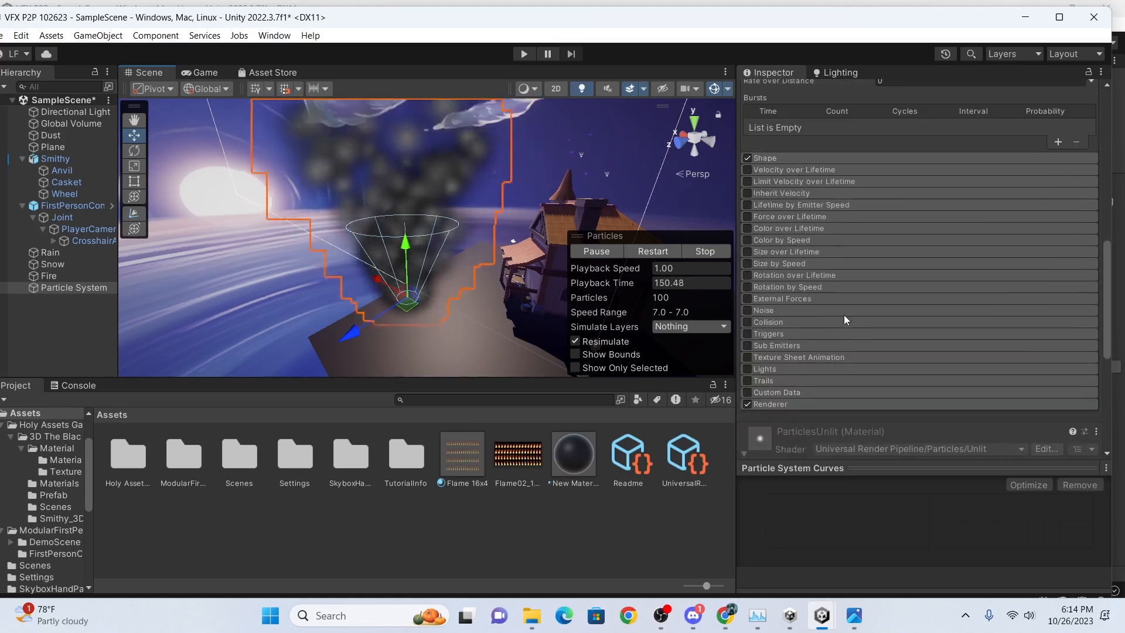
pyautogui.click(773, 155)
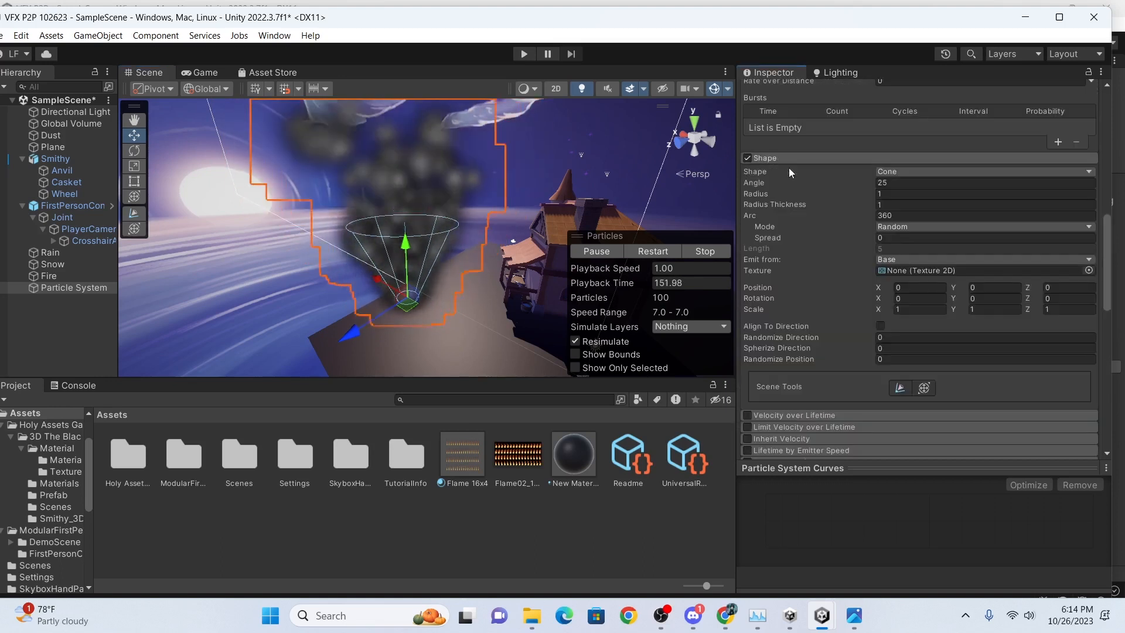
pyautogui.click(916, 182)
pyautogui.write('5')
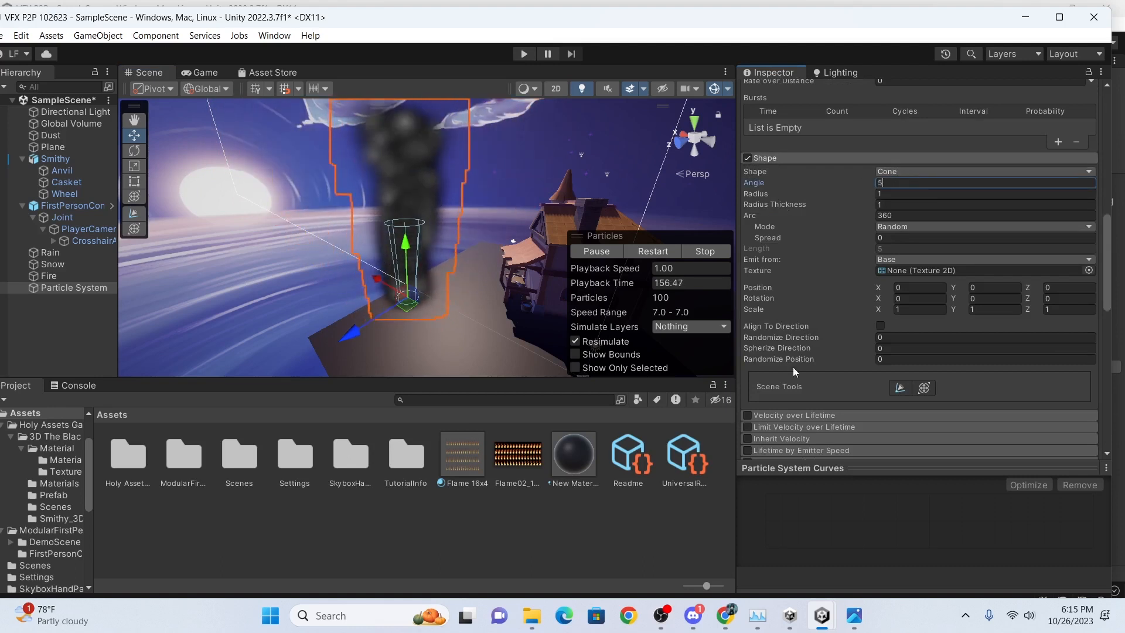
# Try a start speed of 6 on the grey particle system and settle on 4.
pyautogui.scroll(10, 793, 375)
pyautogui.click(884, 230)
pyautogui.write('2')
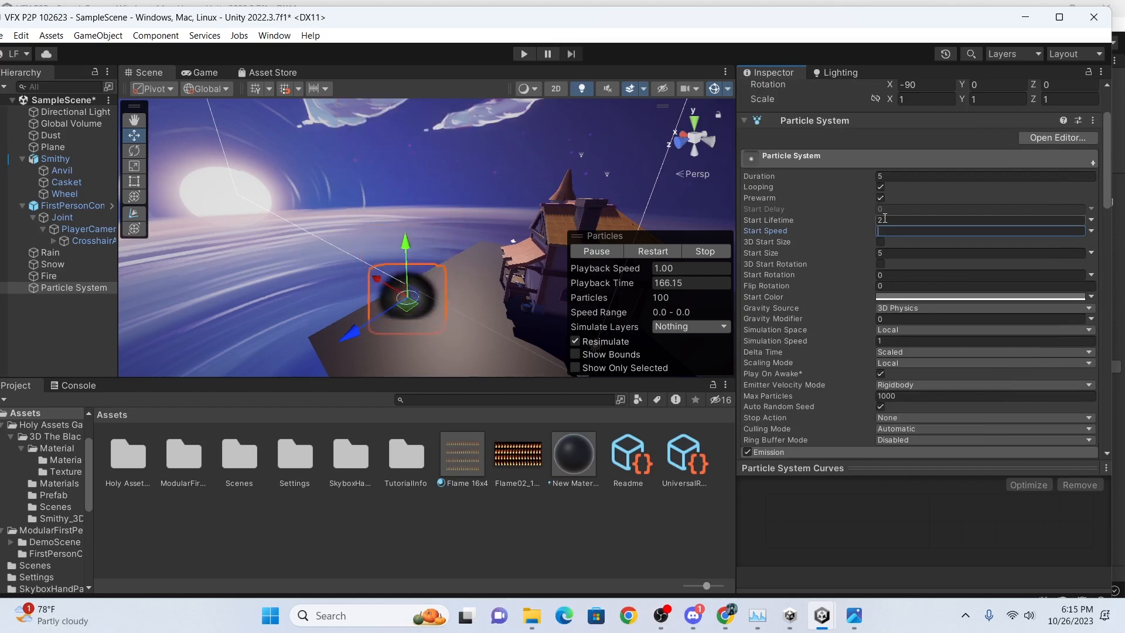
pyautogui.write('6')
pyautogui.press('BackSpace')
pyautogui.write('4')
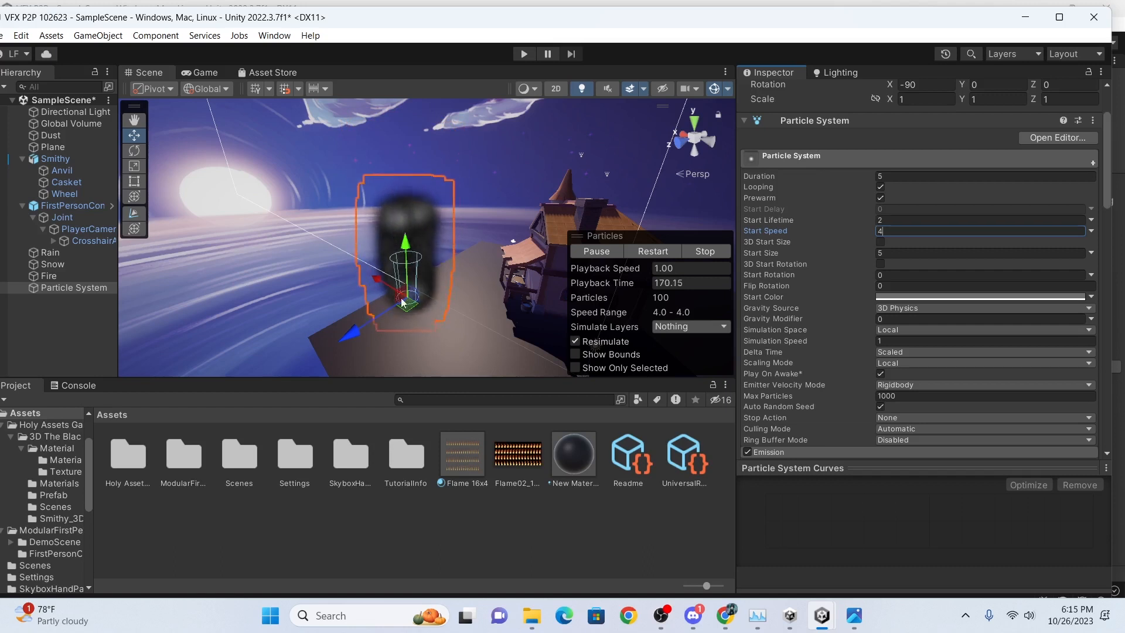
# Enable the Lights module on the grey particle system and expand its settings.
pyautogui.moveTo(401, 352); pyautogui.dragTo(452, 293, button='middle')
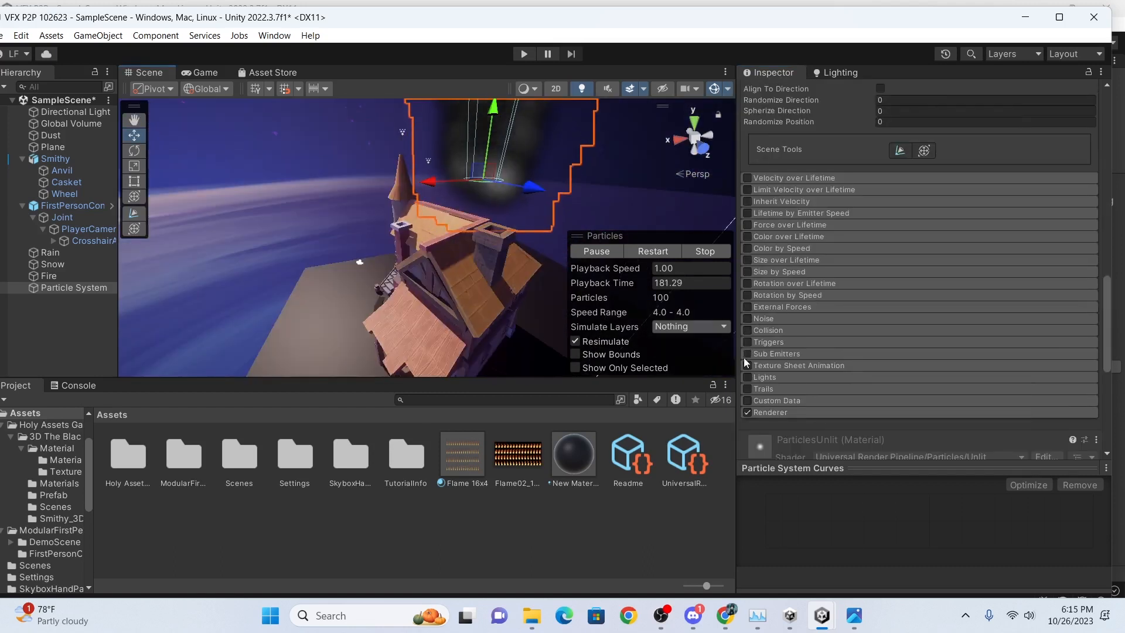
pyautogui.click(747, 376)
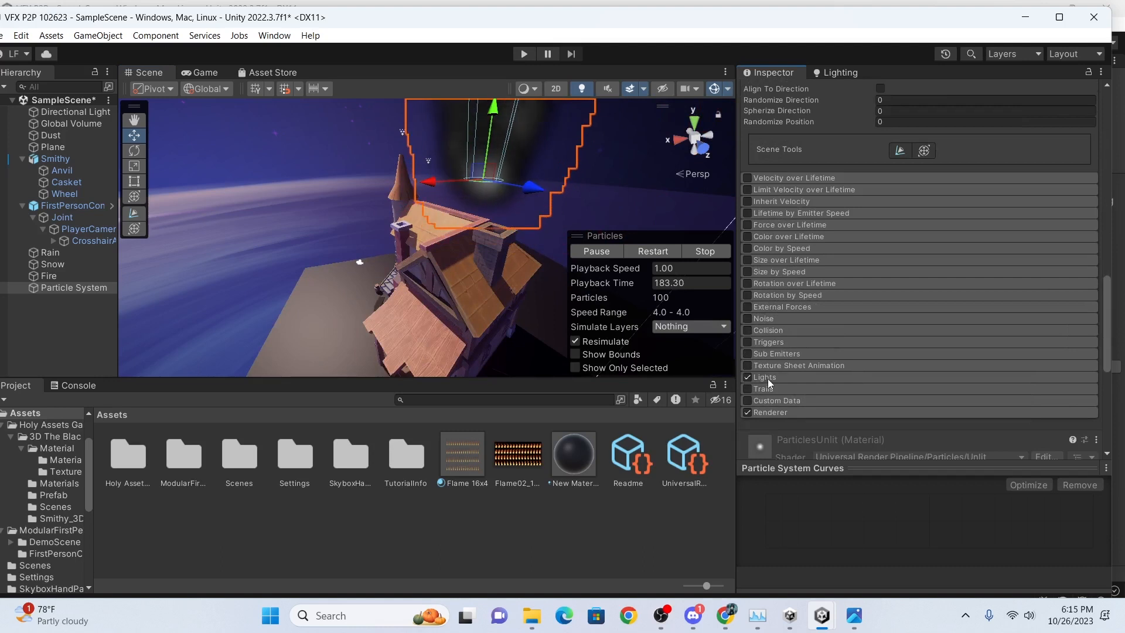
pyautogui.click(765, 378)
pyautogui.scroll(-3, 775, 309)
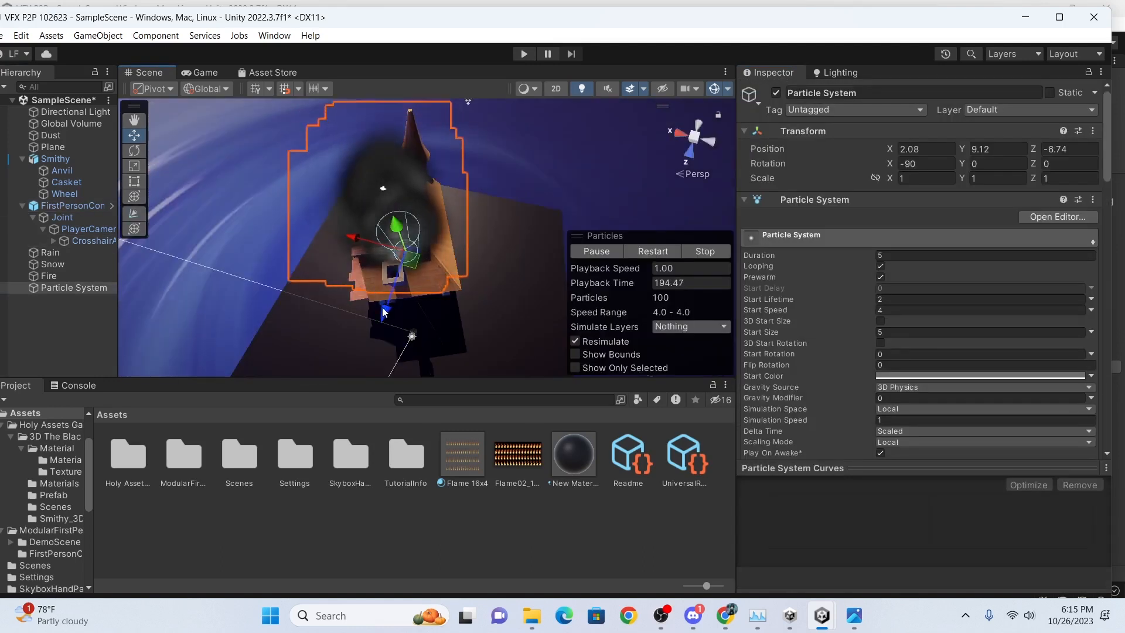
# Move the grey particle system over the smithy's chimney, to about X 2.08, Y 12.72, Z -4.96.
pyautogui.moveTo(383, 312); pyautogui.dragTo(363, 327)
pyautogui.moveTo(365, 326); pyautogui.dragTo(520, 192, button='right')
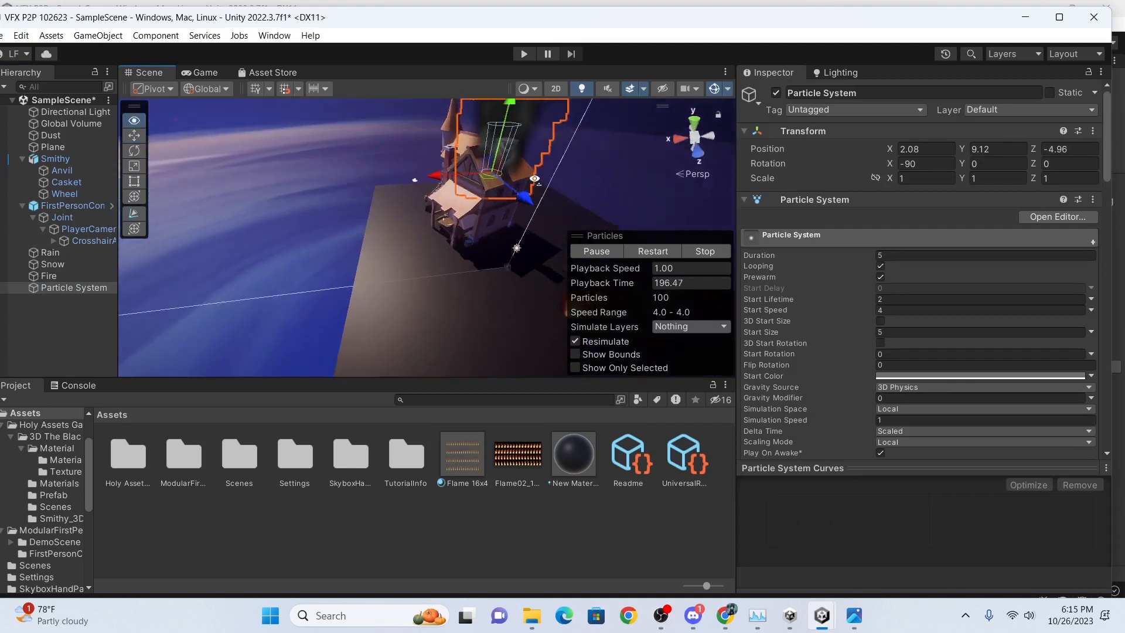
pyautogui.click(547, 179)
pyautogui.moveTo(548, 179); pyautogui.dragTo(480, 204, button='middle')
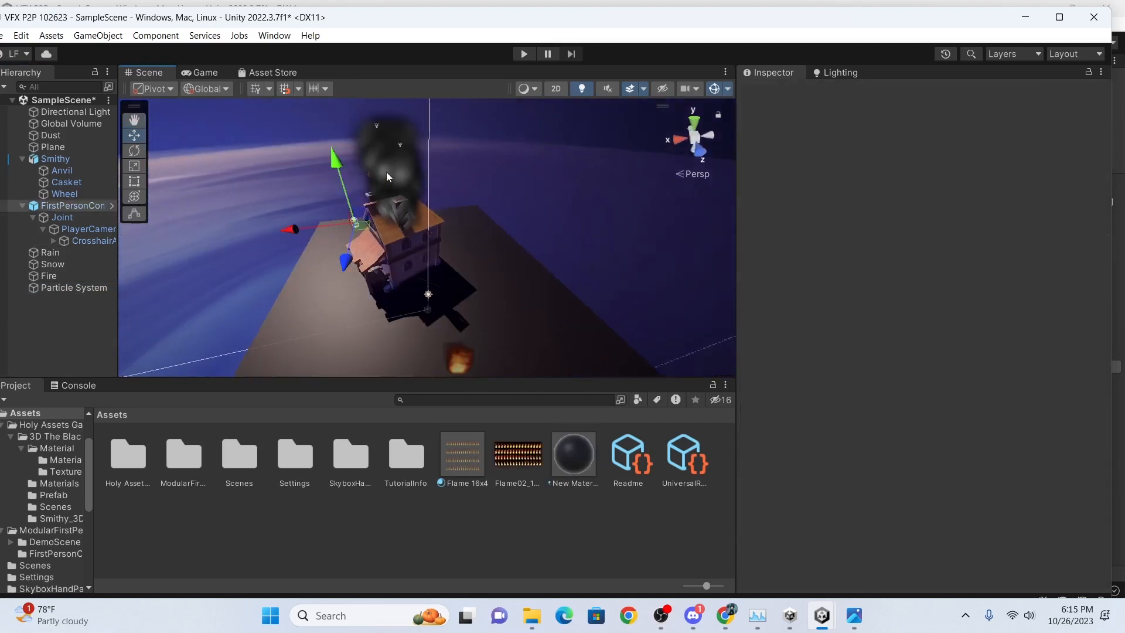
pyautogui.click(354, 219)
pyautogui.click(82, 288)
pyautogui.moveTo(383, 149); pyautogui.dragTo(384, 122)
pyautogui.click(449, 243)
pyautogui.keyDown('alt'); pyautogui.moveTo(450, 242); pyautogui.dragTo(610, 329); pyautogui.keyUp('alt')
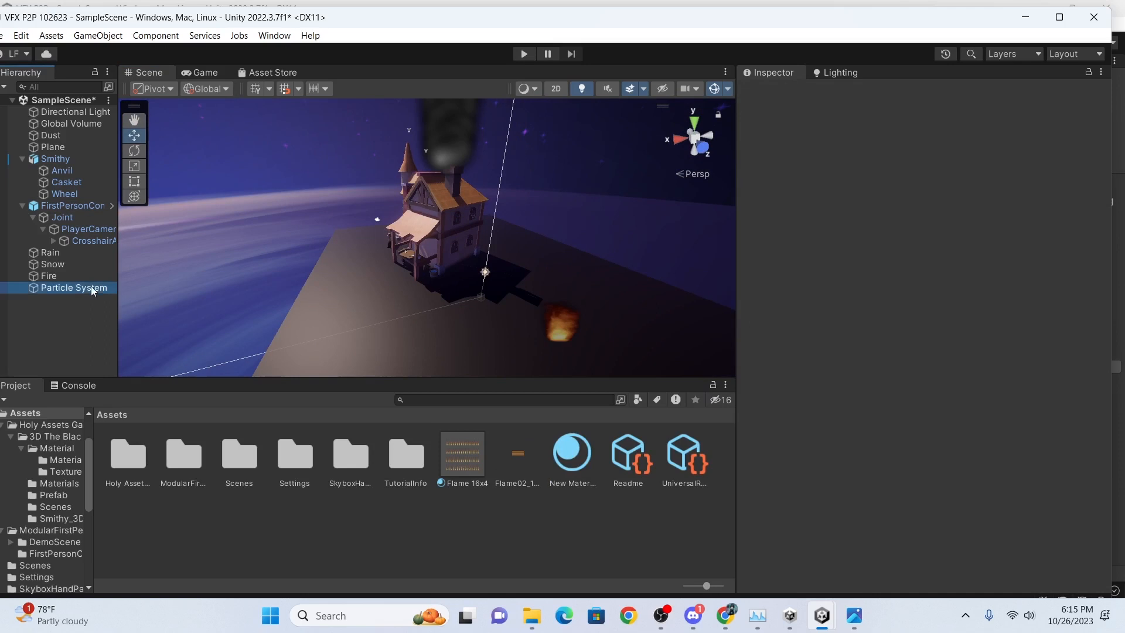
# Move the Fire particle system across the ground toward the smithy's forge, to about X 8.26, Z -13.7.
pyautogui.click(83, 276)
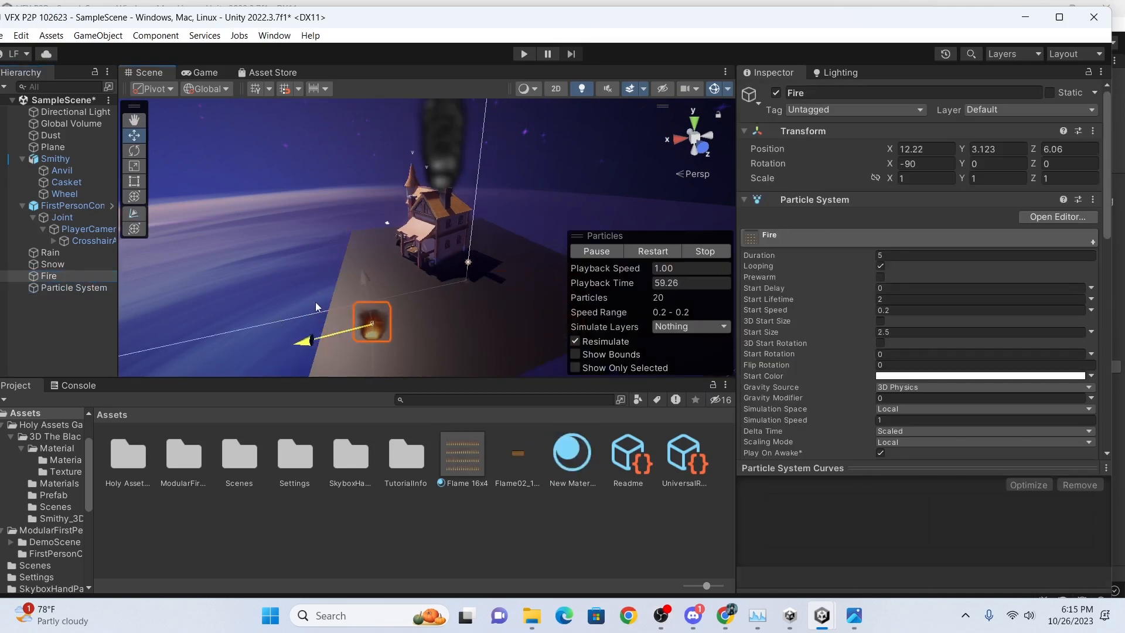
pyautogui.moveTo(356, 277); pyautogui.dragTo(356, 253)
pyautogui.keyDown('alt'); pyautogui.moveTo(357, 253); pyautogui.dragTo(394, 281); pyautogui.keyUp('alt')
pyautogui.scroll(8, 378, 267)
pyautogui.moveTo(375, 266); pyautogui.dragTo(436, 259, button='right')
pyautogui.scroll(-4, 436, 259)
pyautogui.scroll(-3, 341, 303)
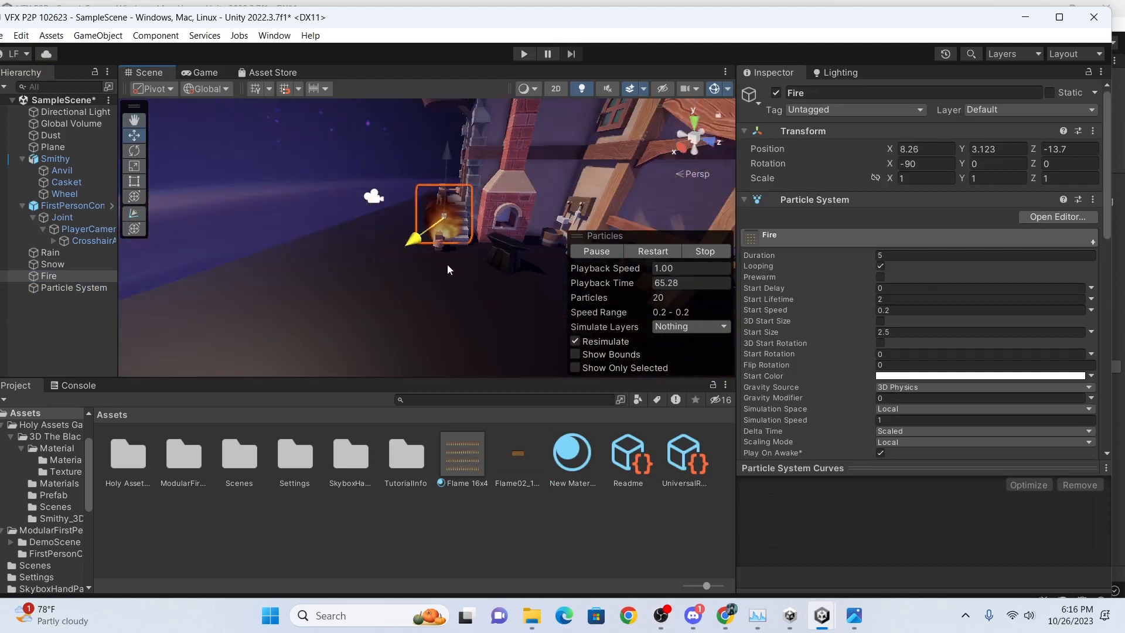
# Move Fire into the brick fireplace at about X 4.75, Y 3.6, Z -10.89 and rotate it about Z to about -58.47.
pyautogui.moveTo(413, 240); pyautogui.dragTo(539, 236)
pyautogui.press('f')
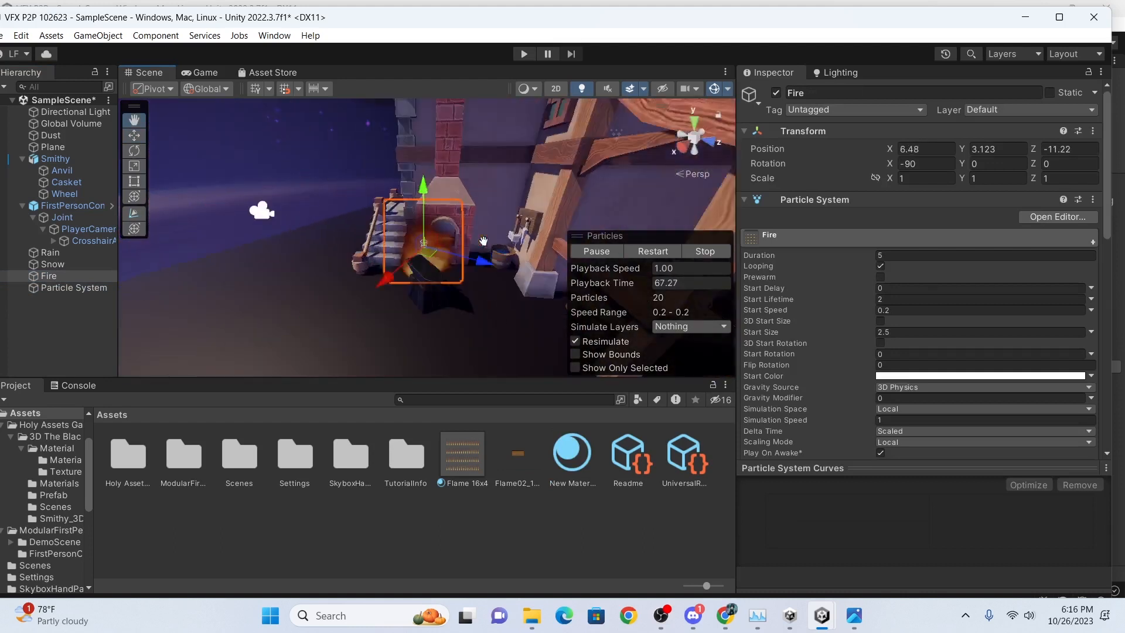
pyautogui.moveTo(388, 253); pyautogui.dragTo(446, 238)
pyautogui.moveTo(481, 235)
pyautogui.mouseDown(button='right')
pyautogui.moveTo(480, 248)
pyautogui.moveTo(490, 241)
pyautogui.mouseUp(button='right')
pyautogui.moveTo(444, 226); pyautogui.dragTo(455, 223)
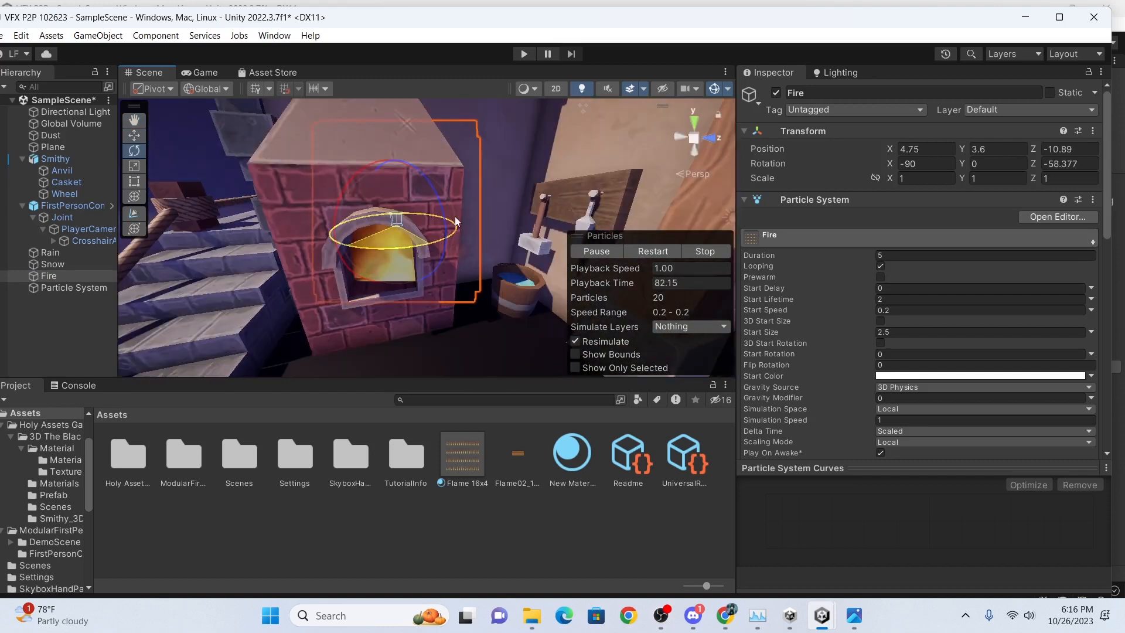
pyautogui.scroll(-8, 456, 222)
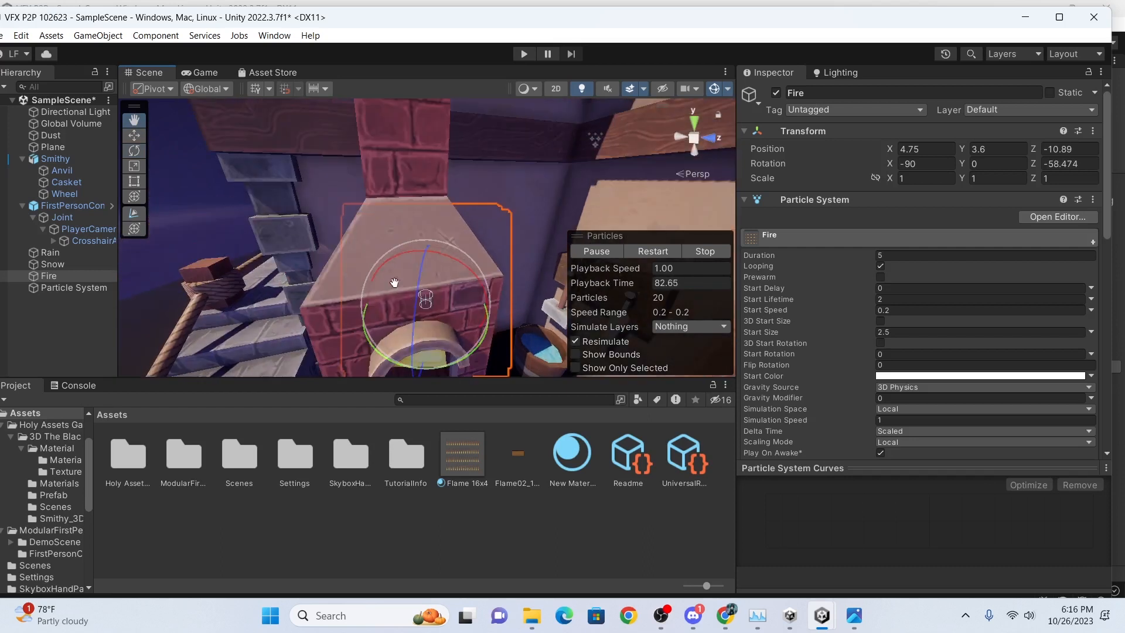
# Reposition Fire in the fireplace opening at about X 5.43, Y 3.278, Z -10.994 and set its start size to 1.
pyautogui.press('w')
pyautogui.click(427, 237)
pyautogui.scroll(5, 424, 226)
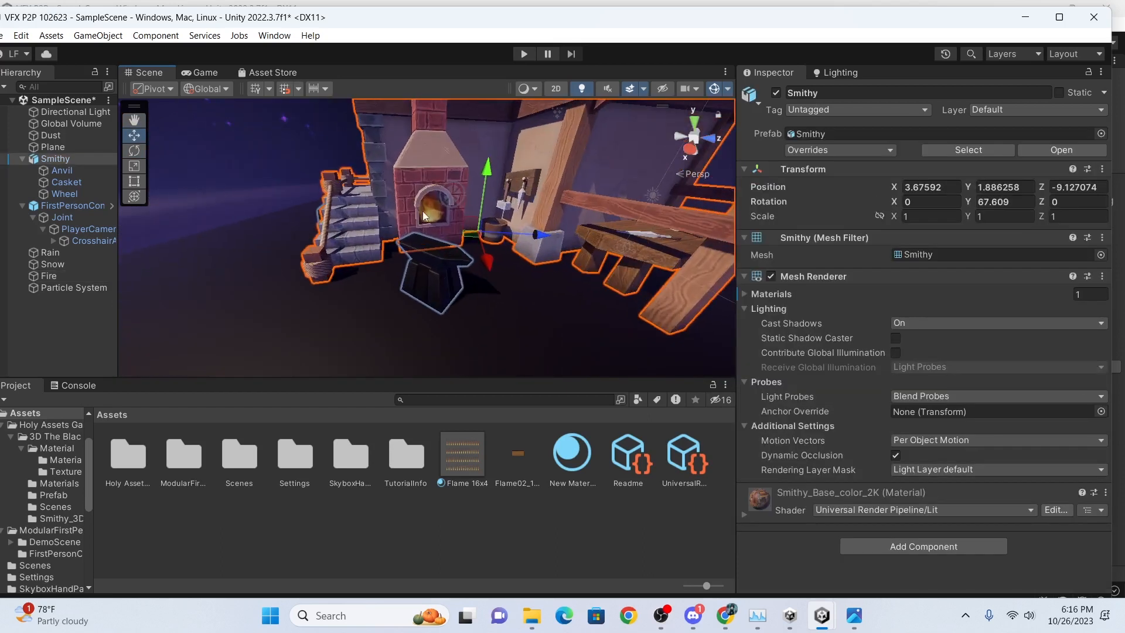
pyautogui.click(422, 211)
# Rename the grey particle system as Smoke.
pyautogui.click(87, 287)
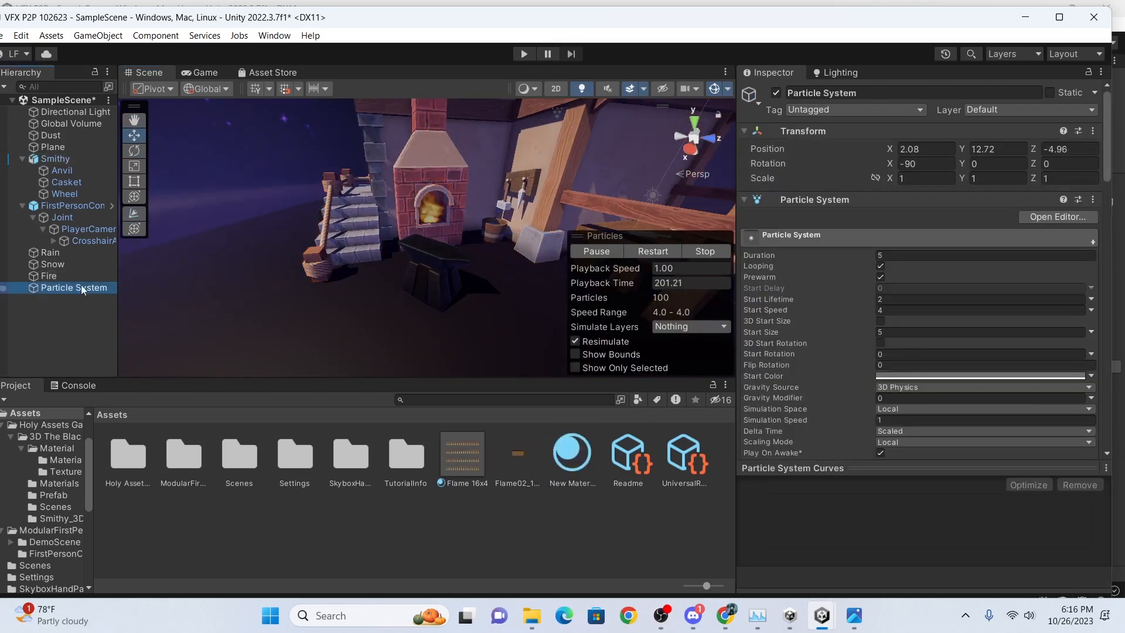
pyautogui.click(886, 92)
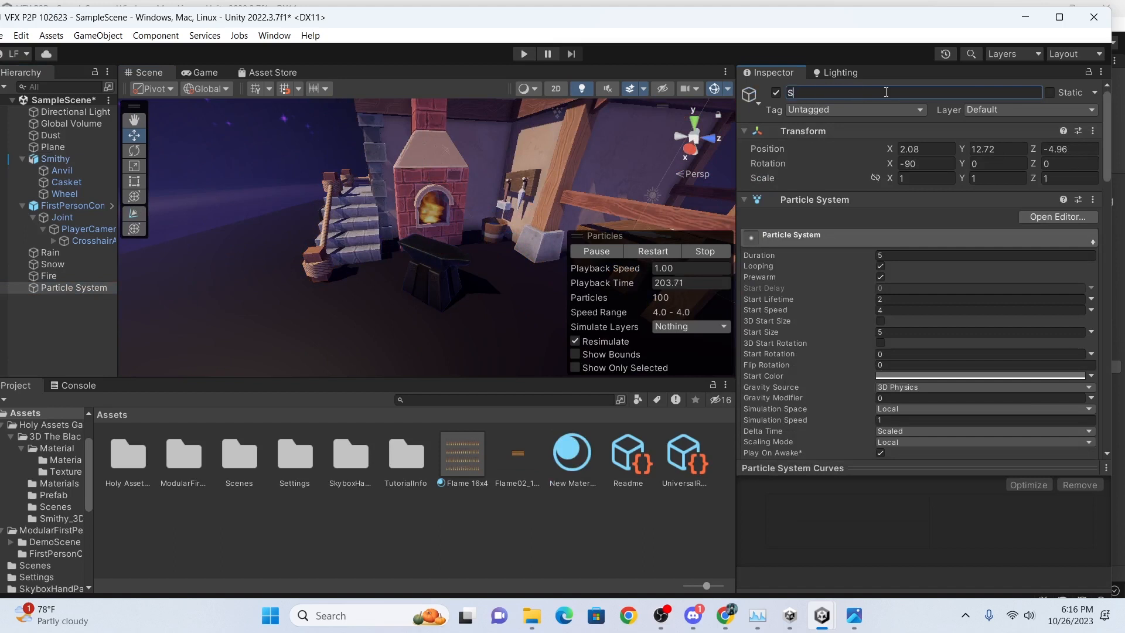
pyautogui.write('Smoke')
pyautogui.click(423, 224)
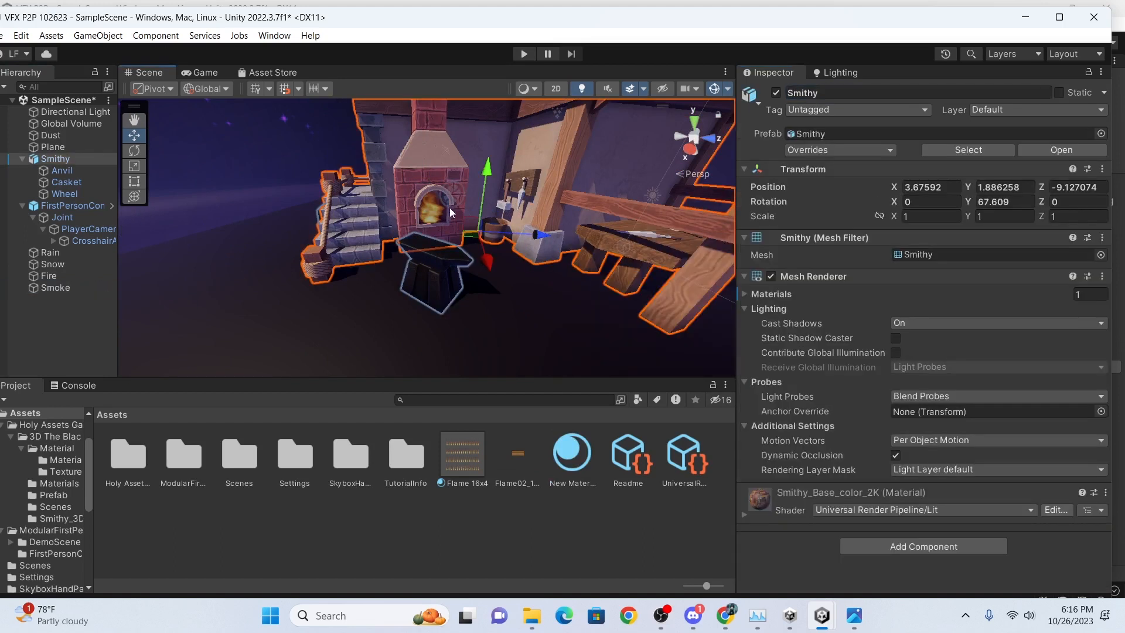
# Add a point light to the scene and scale it down uniformly to about 0.258.
pyautogui.click(438, 206)
pyautogui.rightClick(53, 275)
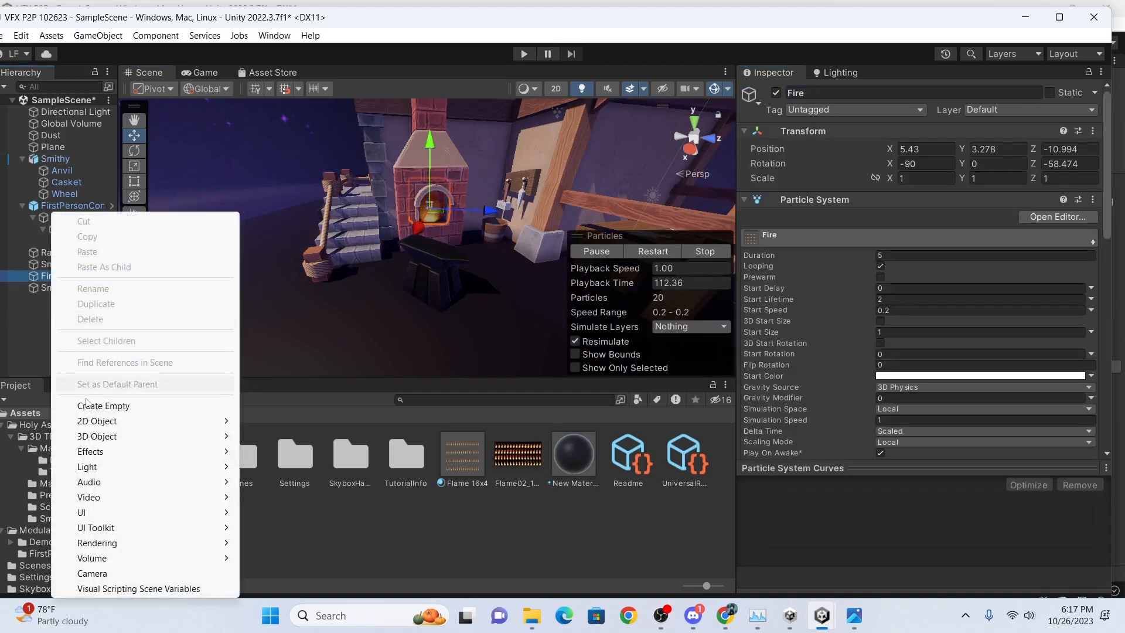
pyautogui.moveTo(141, 473)
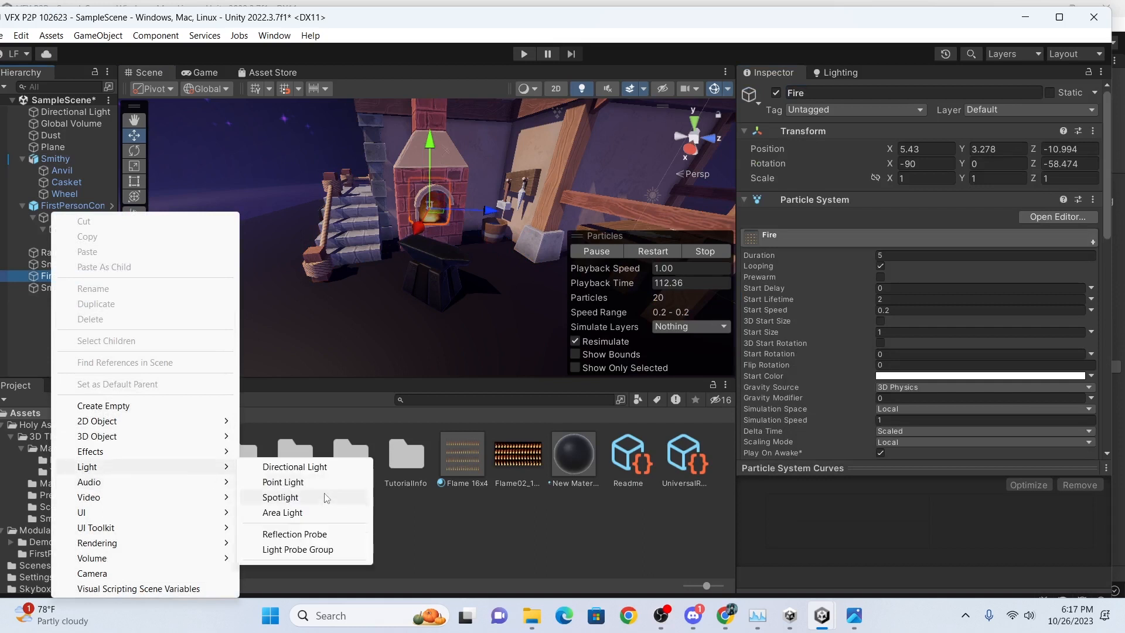
pyautogui.click(283, 482)
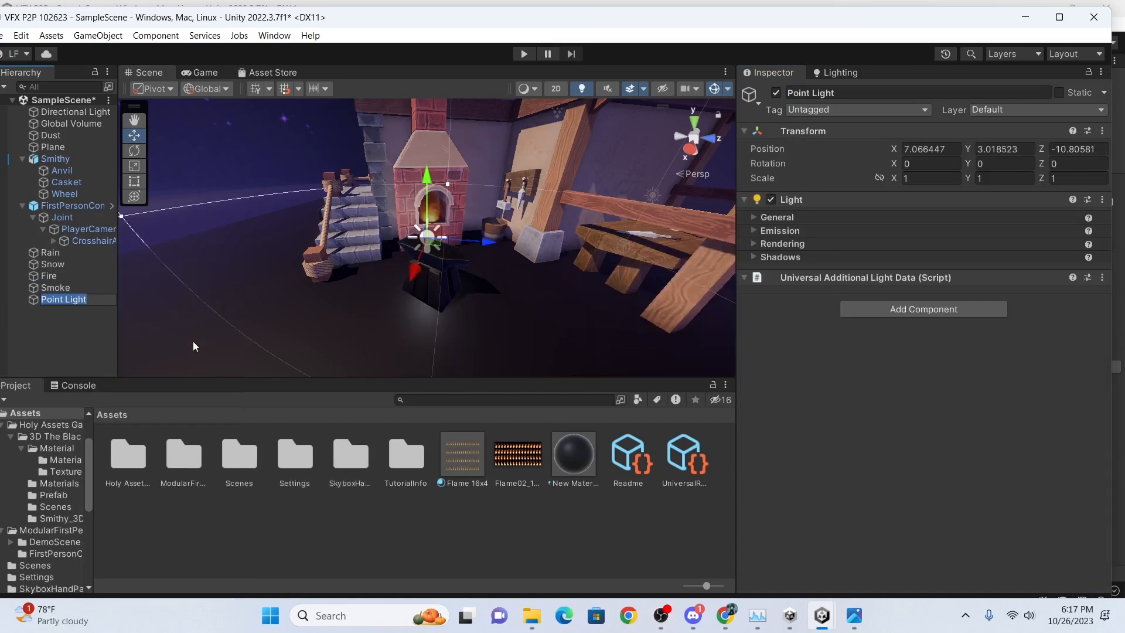
pyautogui.scroll(5, 395, 234)
pyautogui.click(69, 301)
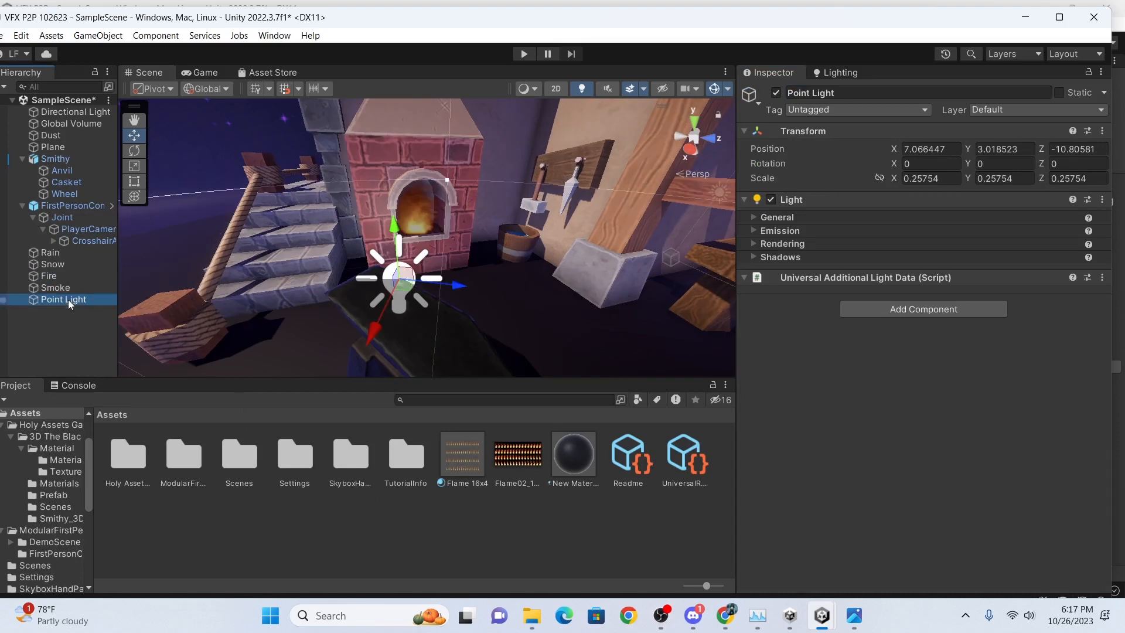
# Move the point light into the fireplace opening, to about X 4.903, Y 2.945, Z -11.195.
pyautogui.moveTo(375, 330); pyautogui.dragTo(415, 253)
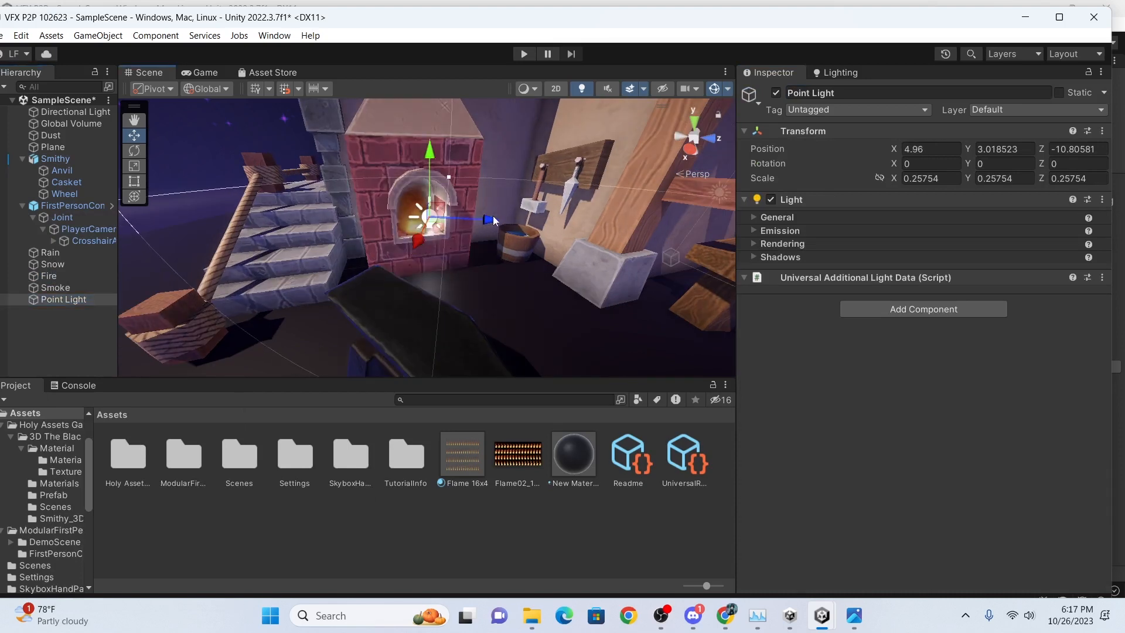
pyautogui.scroll(3, 465, 205)
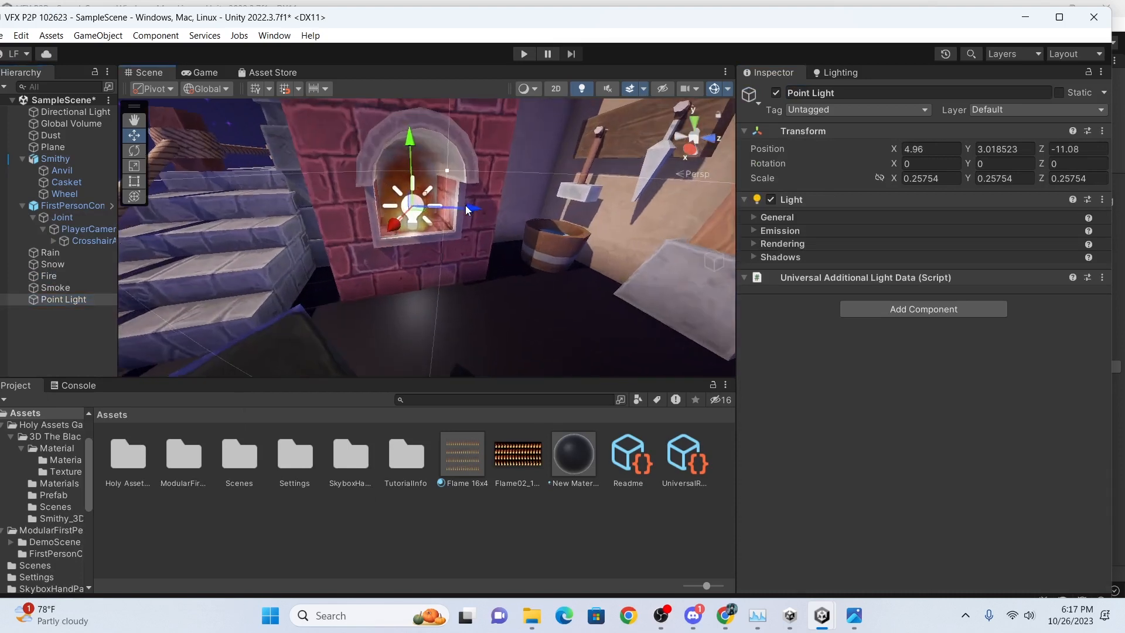
pyautogui.press('f')
pyautogui.scroll(5, 459, 216)
pyautogui.scroll(3, 459, 216)
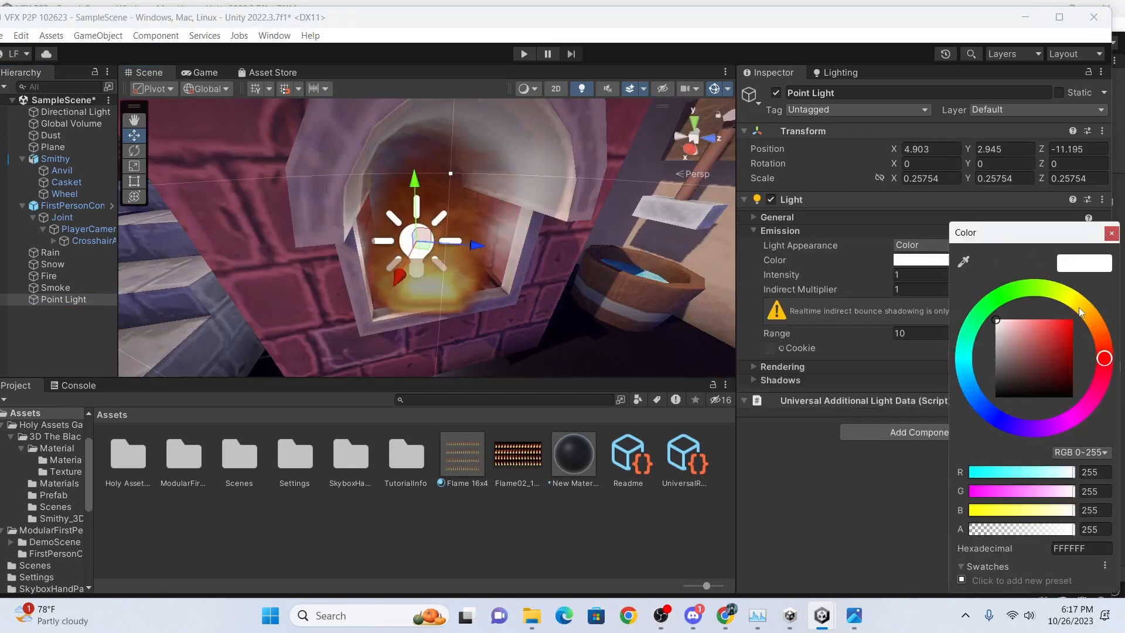
# Set the point light's emission color to a saturated orange that matches the flames.
pyautogui.moveTo(1081, 310); pyautogui.dragTo(1095, 343)
pyautogui.click(1049, 319)
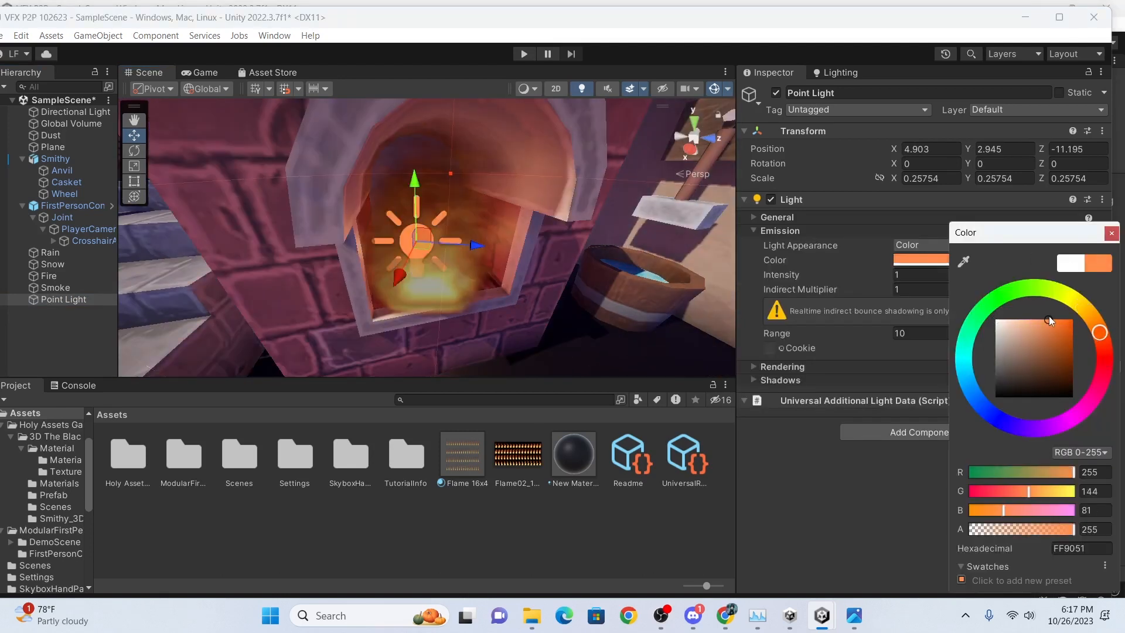
pyautogui.click(1106, 342)
pyautogui.moveTo(1105, 342); pyautogui.dragTo(1098, 328)
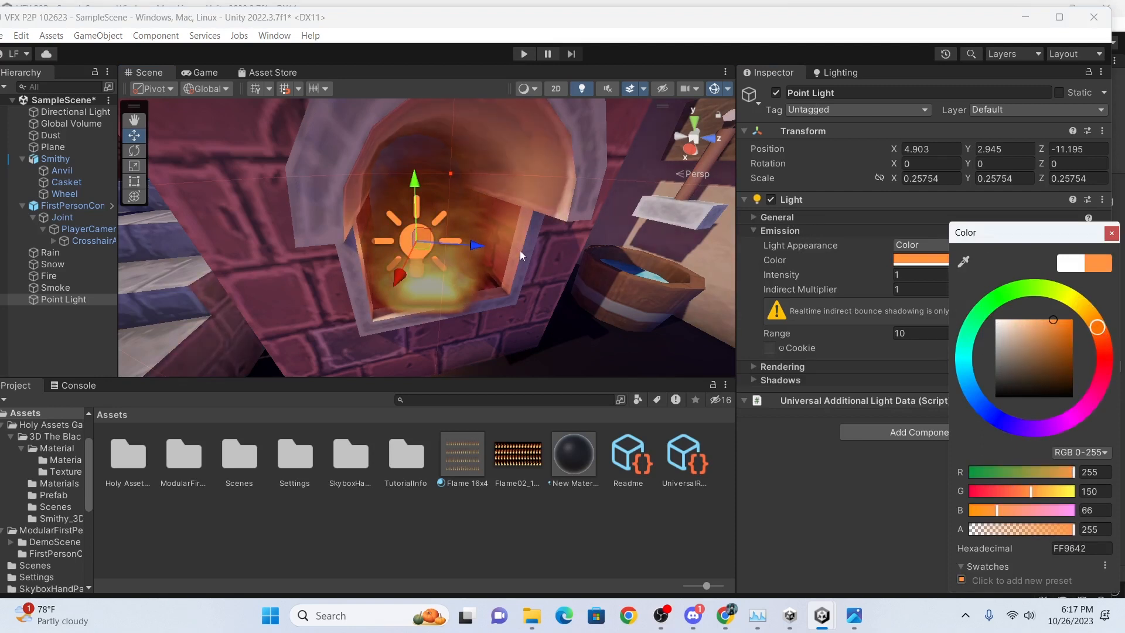
# Play the scene and walk around the fireplace to examine the fire and its orange light.
pyautogui.click(524, 53)
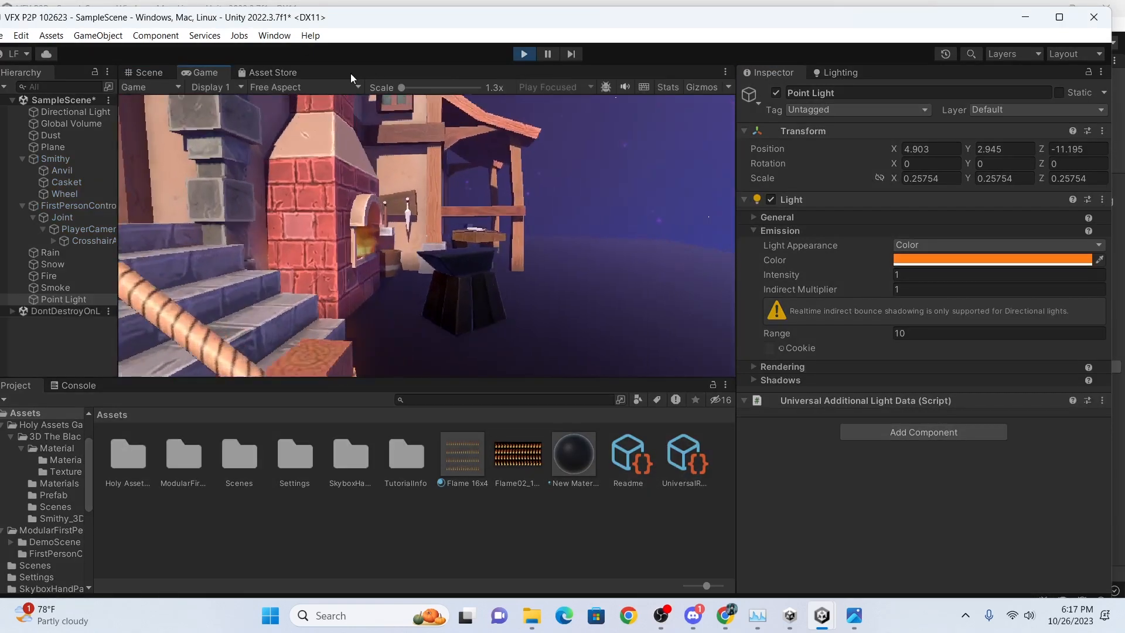
pyautogui.press('w')
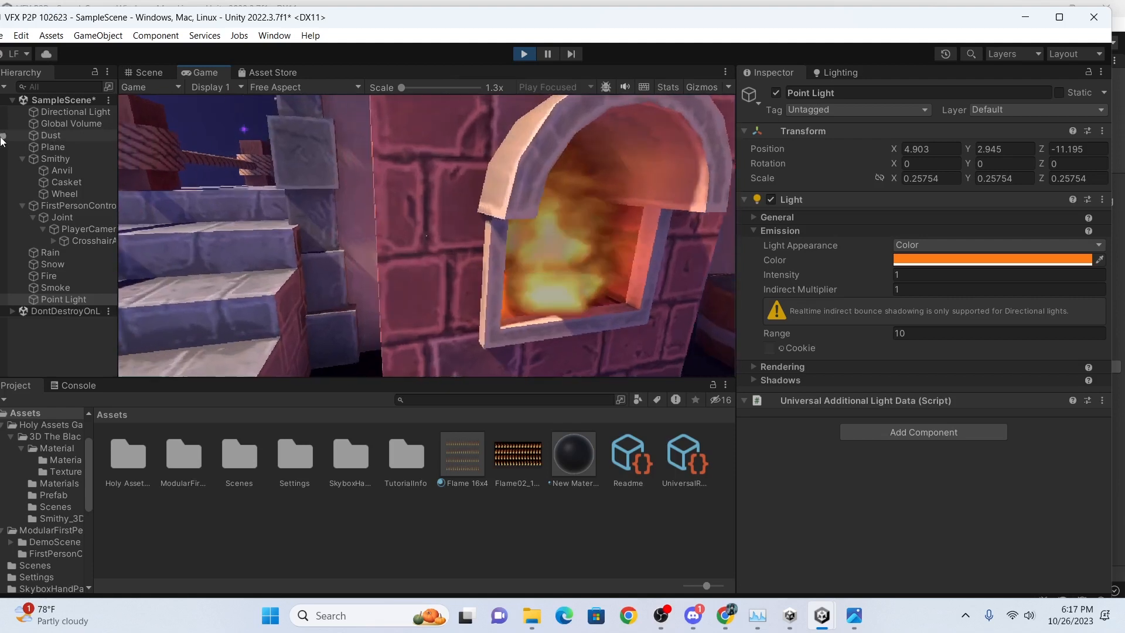
pyautogui.press('d')
pyautogui.press('s')
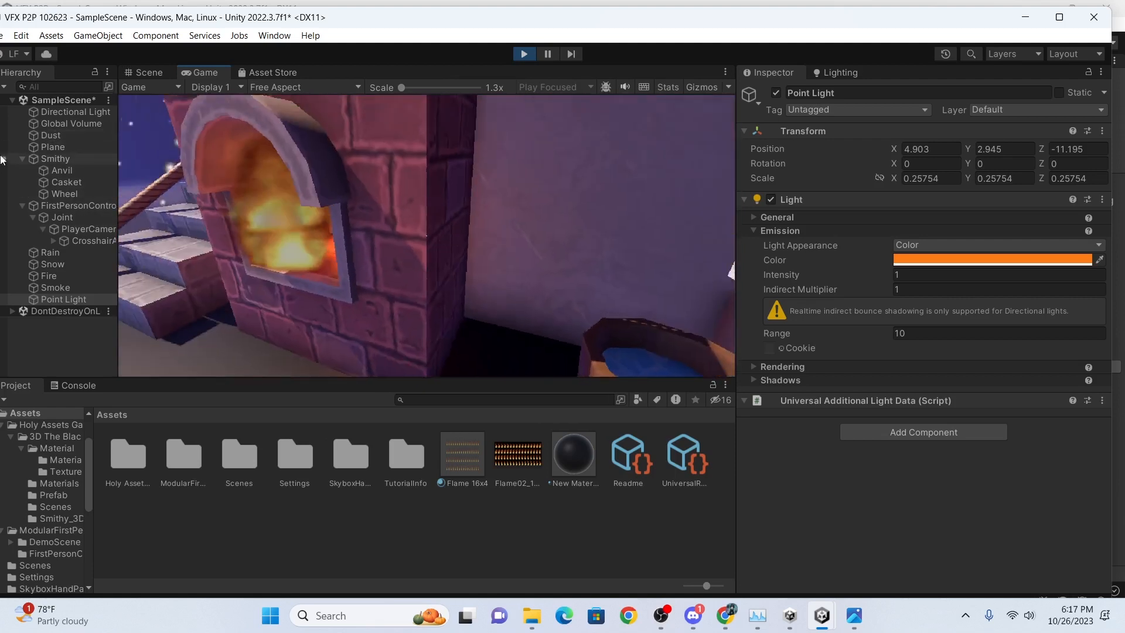
# Walk back from the fireplace past the anvil and stairs to view the smithy from outside, and stop playing the scene.
pyautogui.press('s')
pyautogui.press('w')
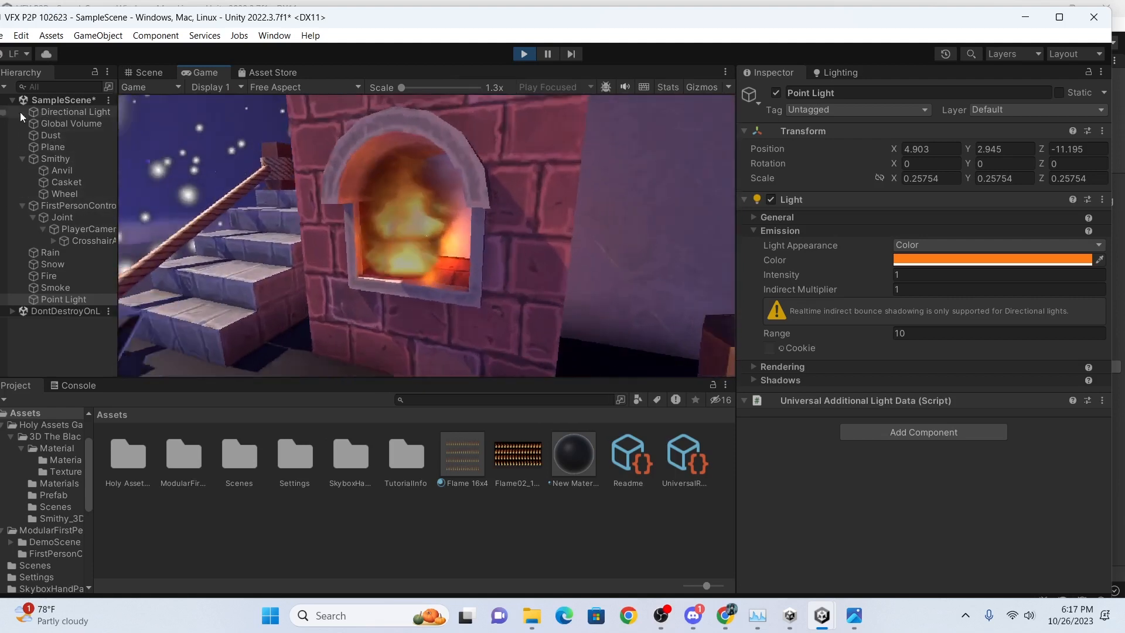
pyautogui.press('s')
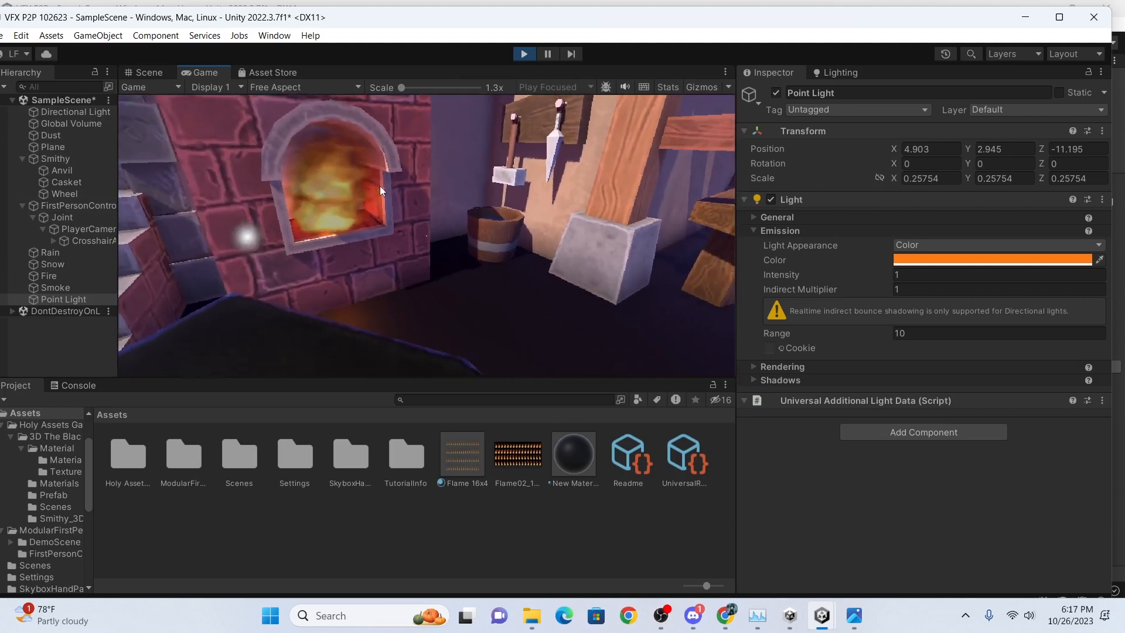
pyautogui.press('s')
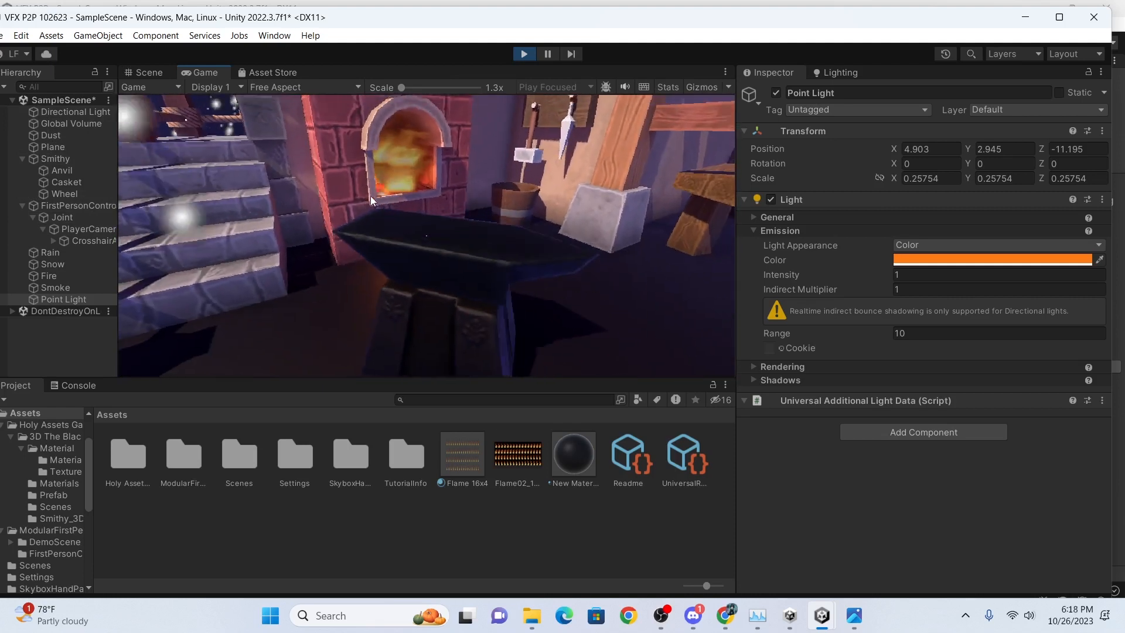
pyautogui.press('w')
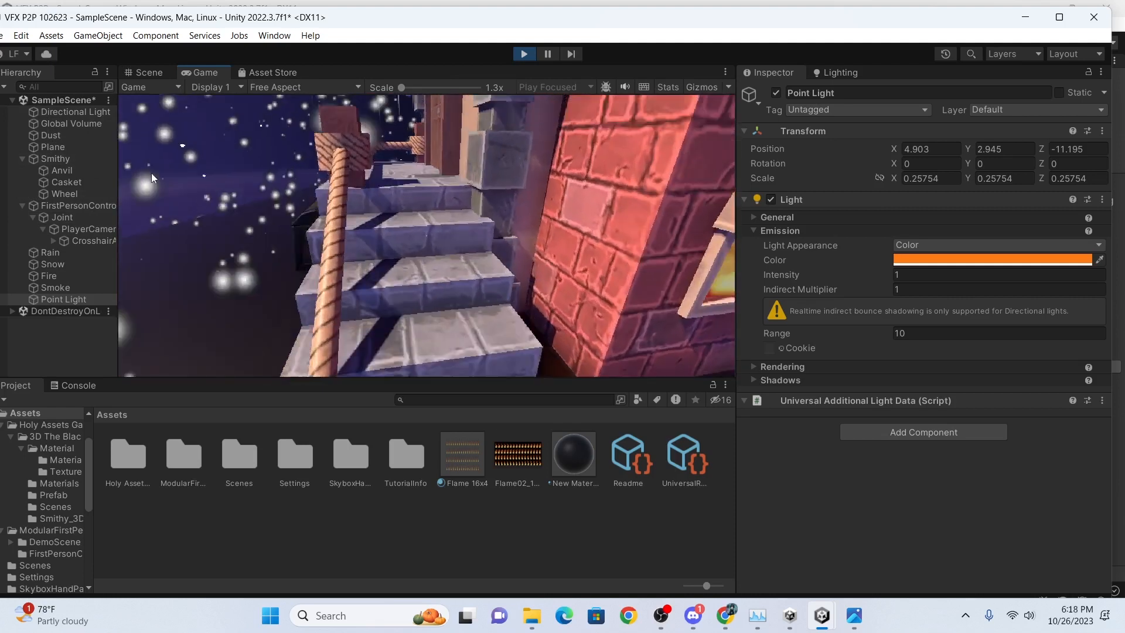
pyautogui.press('s')
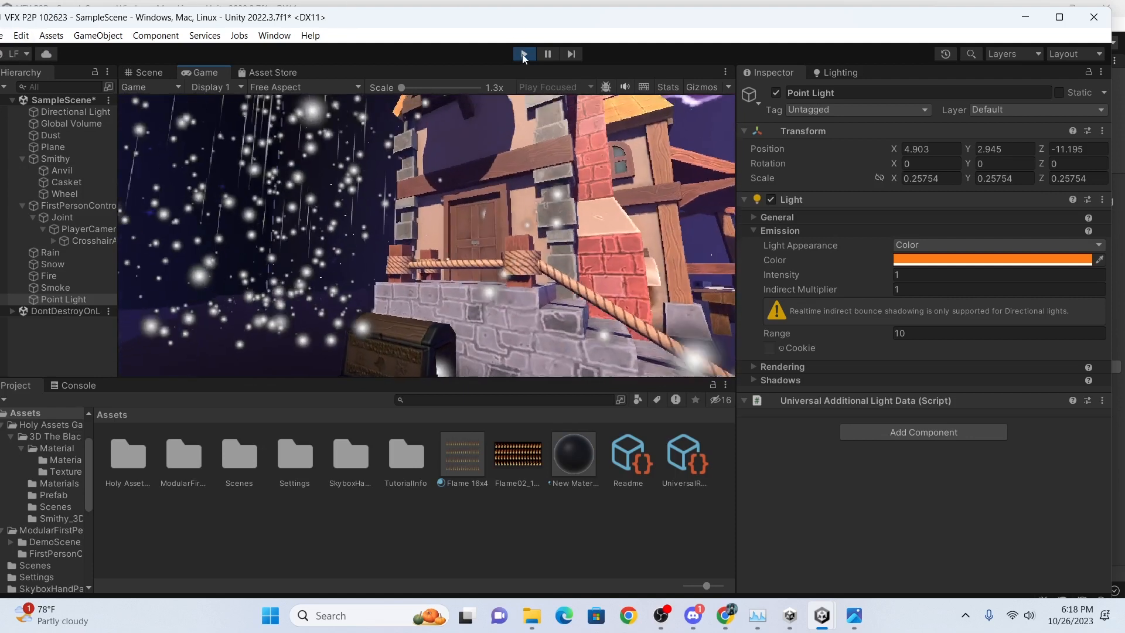
pyautogui.click(524, 54)
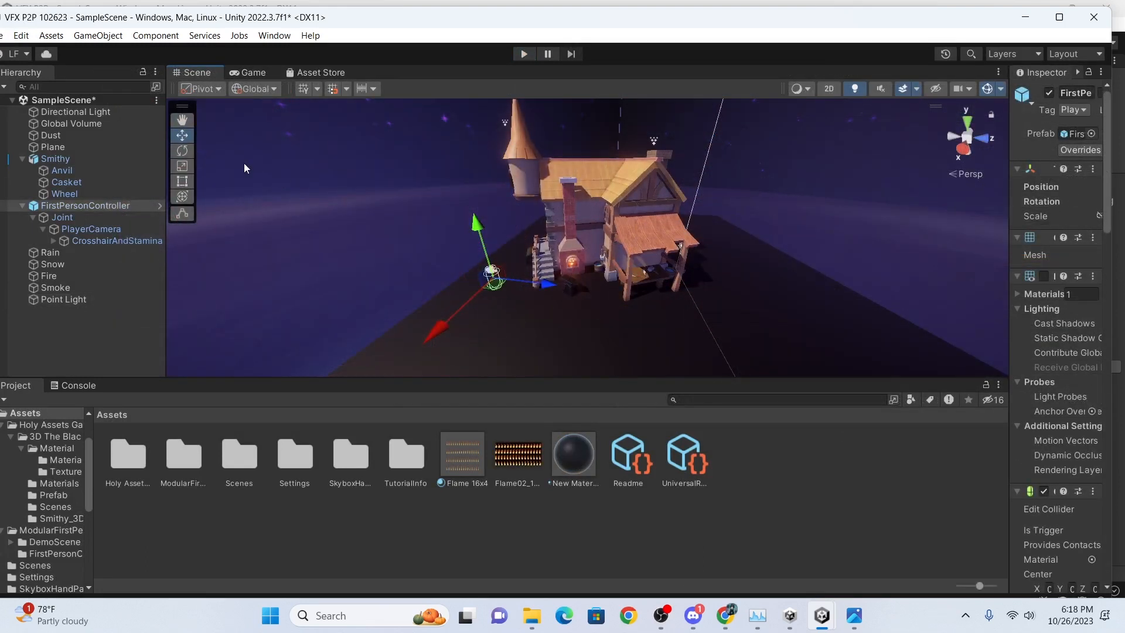
# Find Visual Effect Graph in the Unity Registry packages by searching for "visual", install it and import its VisualEffectGraph Additions sample.
pyautogui.click(274, 36)
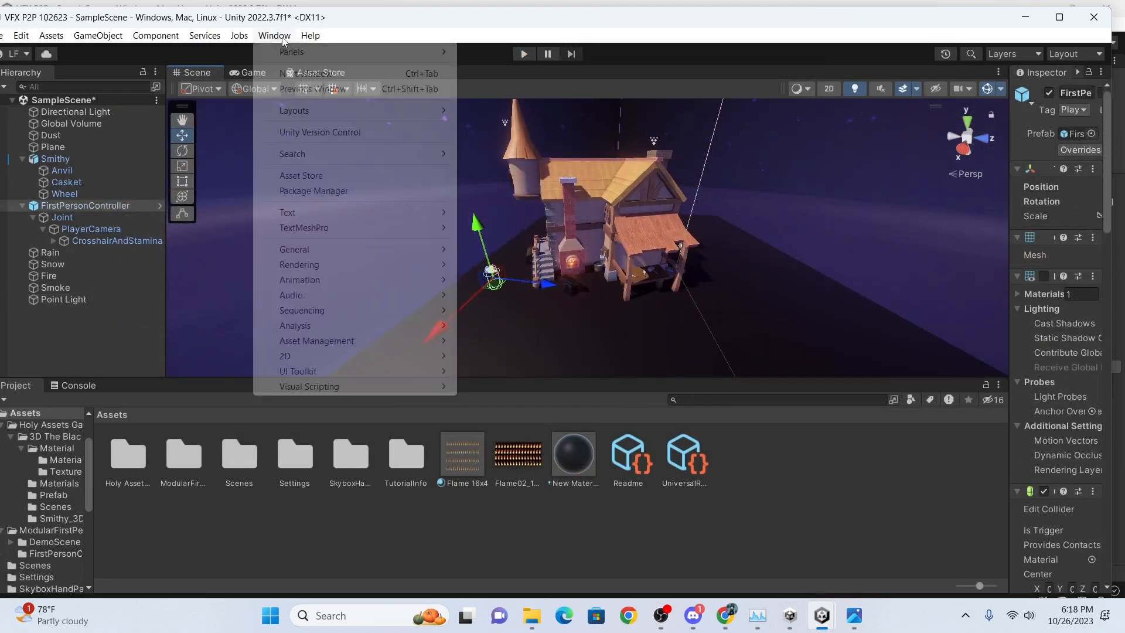
pyautogui.click(391, 192)
pyautogui.click(406, 105)
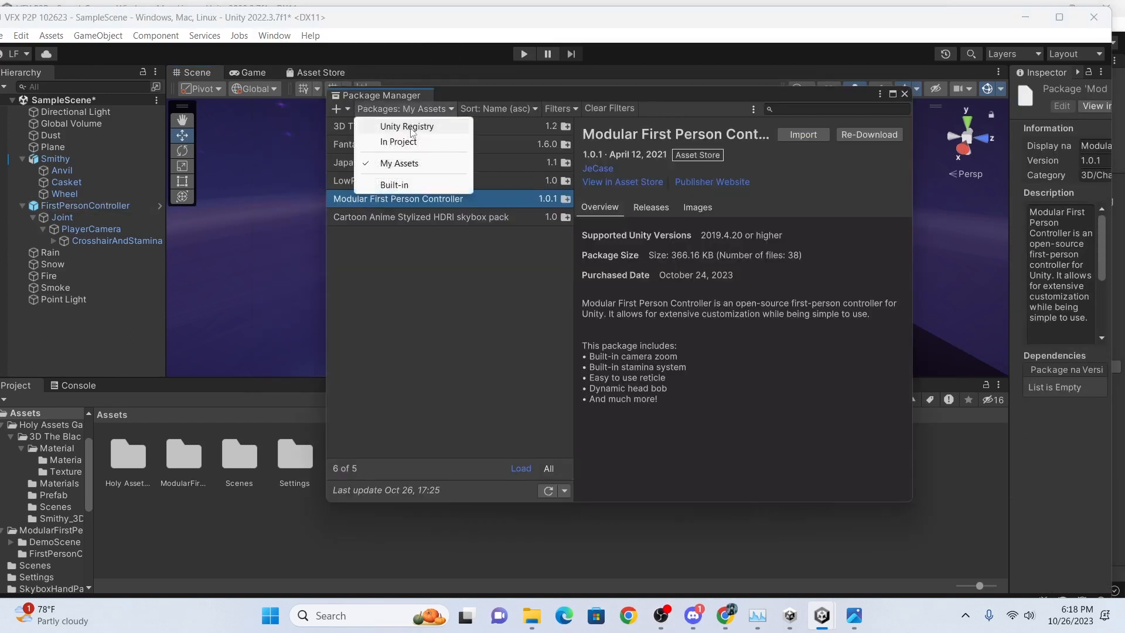
pyautogui.click(403, 121)
pyautogui.click(811, 114)
pyautogui.write('visual')
pyautogui.click(860, 146)
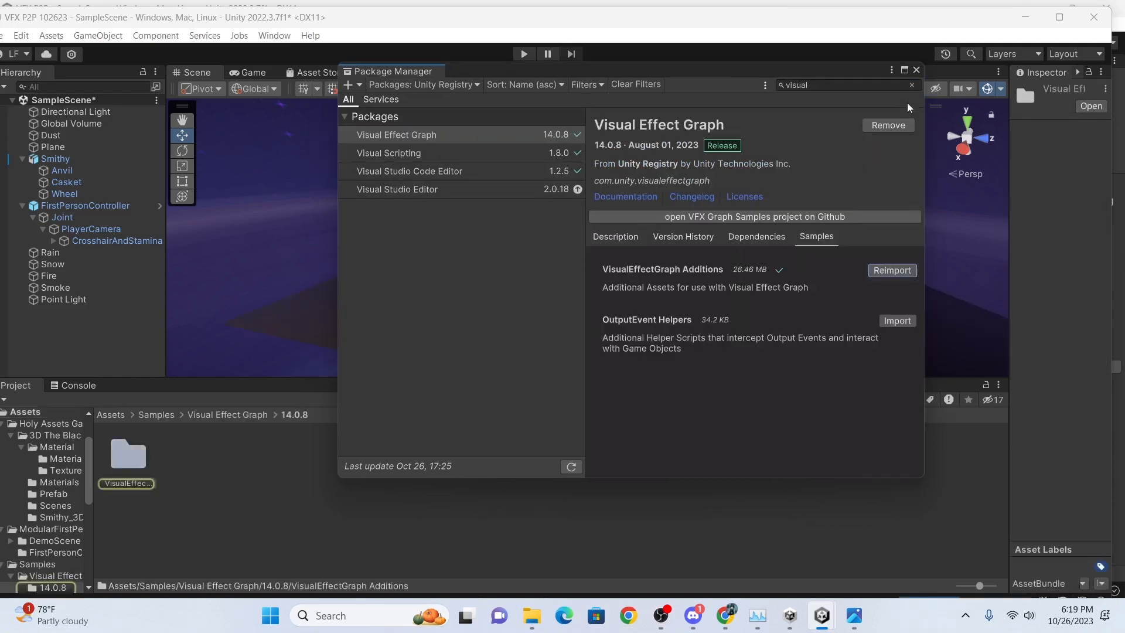
pyautogui.click(917, 70)
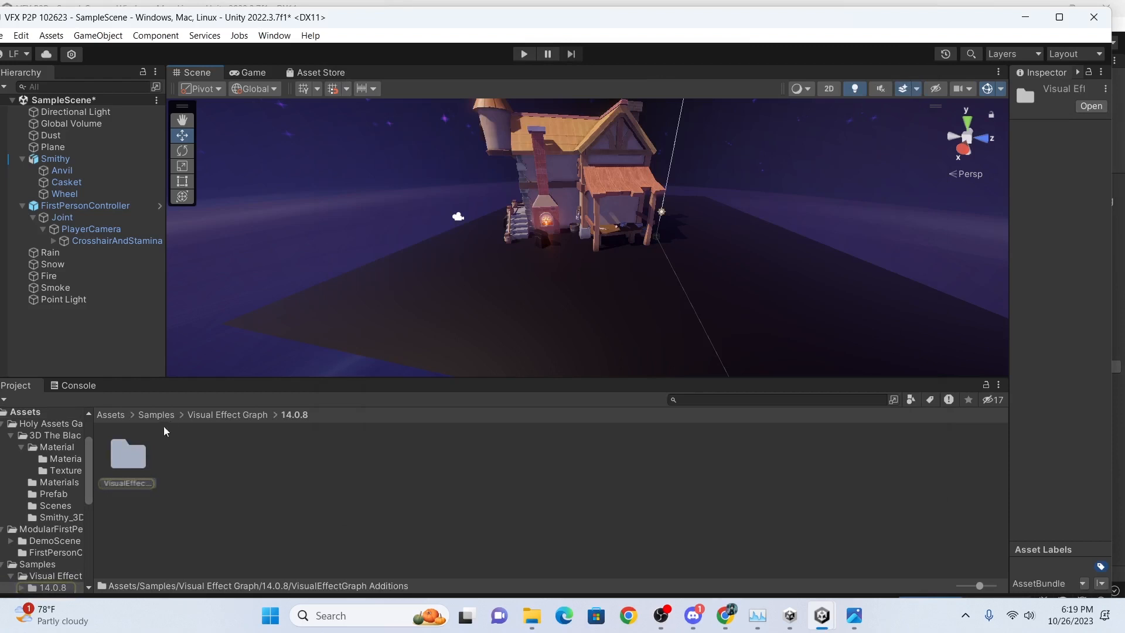
# Open the VFX folder inside the imported VisualEffectGraph Additions sample.
pyautogui.moveTo(441, 318); pyautogui.dragTo(358, 336, button='middle')
pyautogui.click(121, 459)
pyautogui.doubleClick(137, 459)
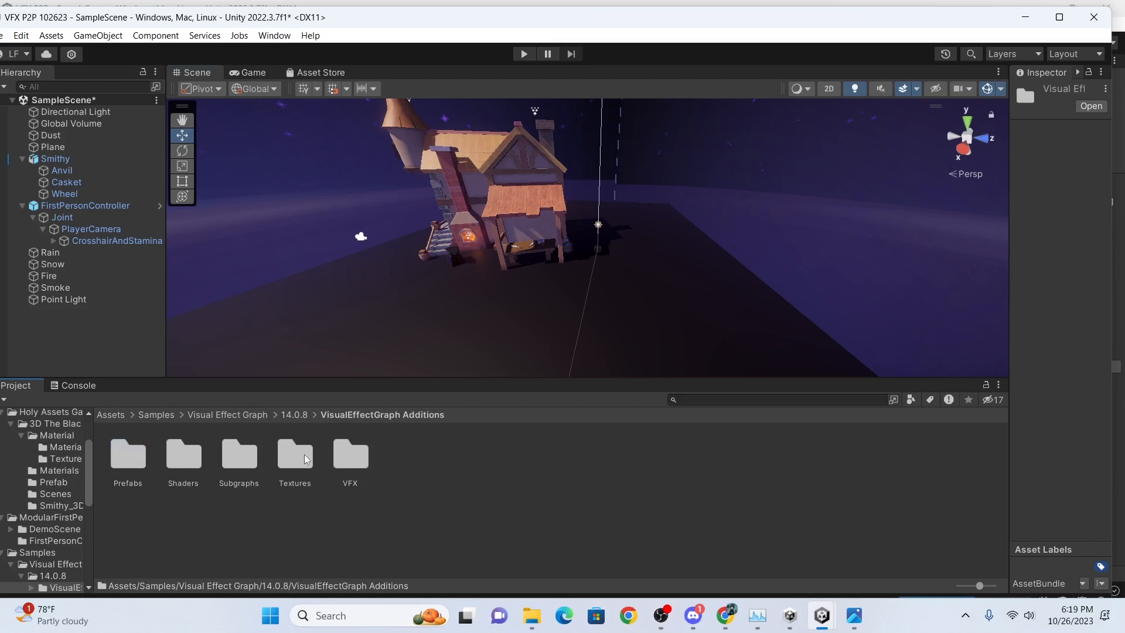
pyautogui.doubleClick(343, 457)
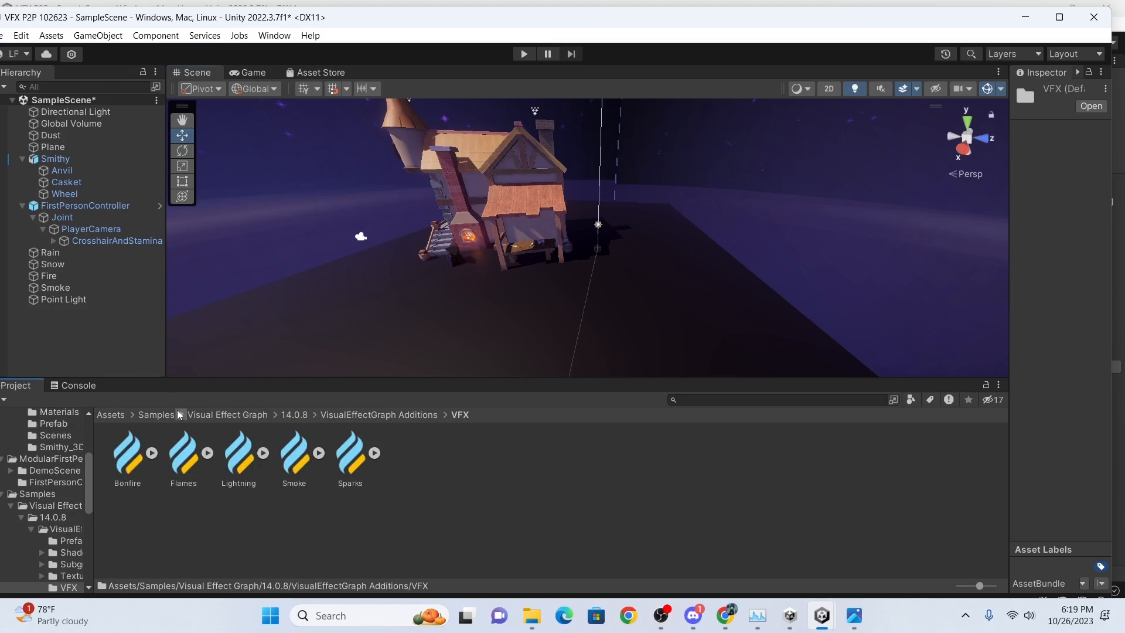
# Add an empty Visual Effect object to the scene and deselect it.
pyautogui.rightClick(98, 327)
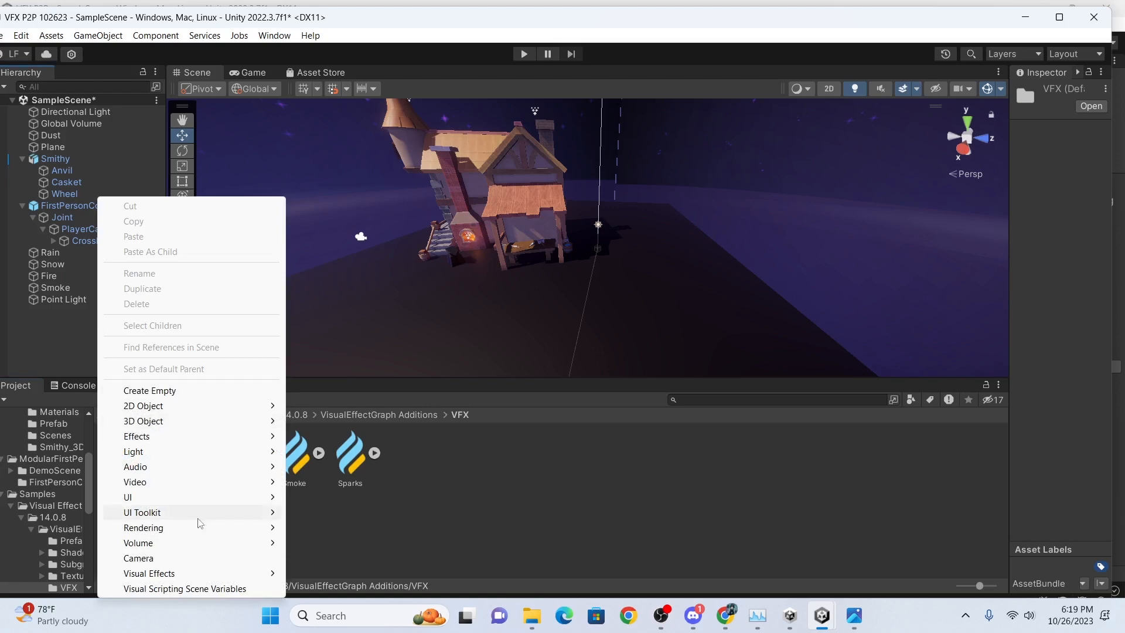
pyautogui.moveTo(227, 574)
pyautogui.click(337, 574)
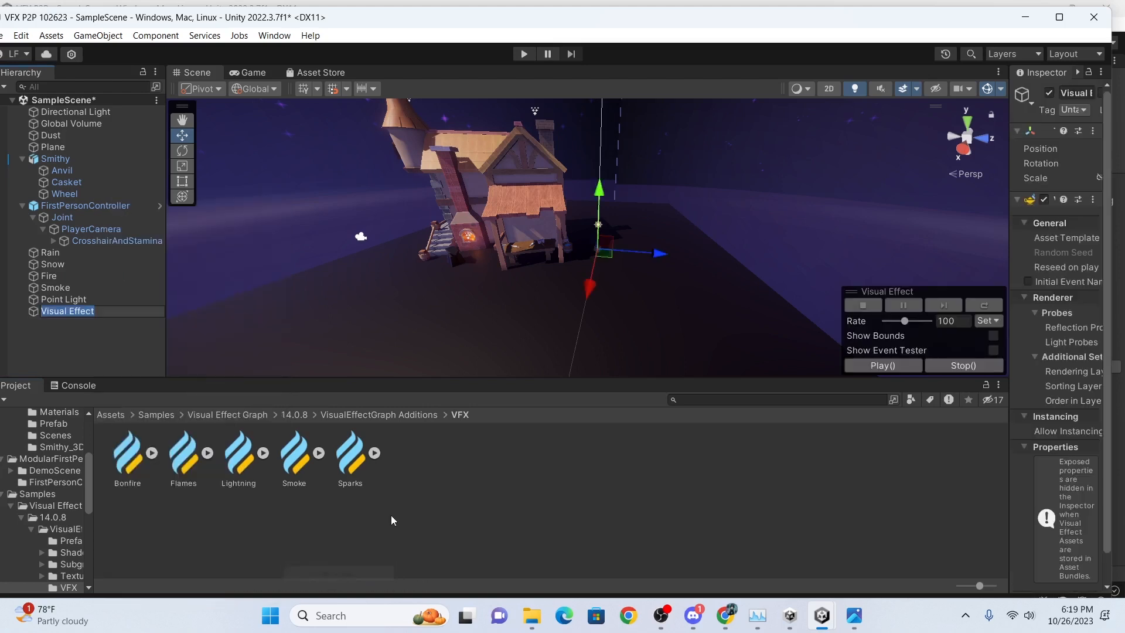
pyautogui.keyDown('alt'); pyautogui.moveTo(566, 240); pyautogui.dragTo(467, 164); pyautogui.keyUp('alt')
pyautogui.click(336, 254)
pyautogui.moveTo(386, 304); pyautogui.dragTo(467, 267, button='middle')
pyautogui.scroll(2, 467, 267)
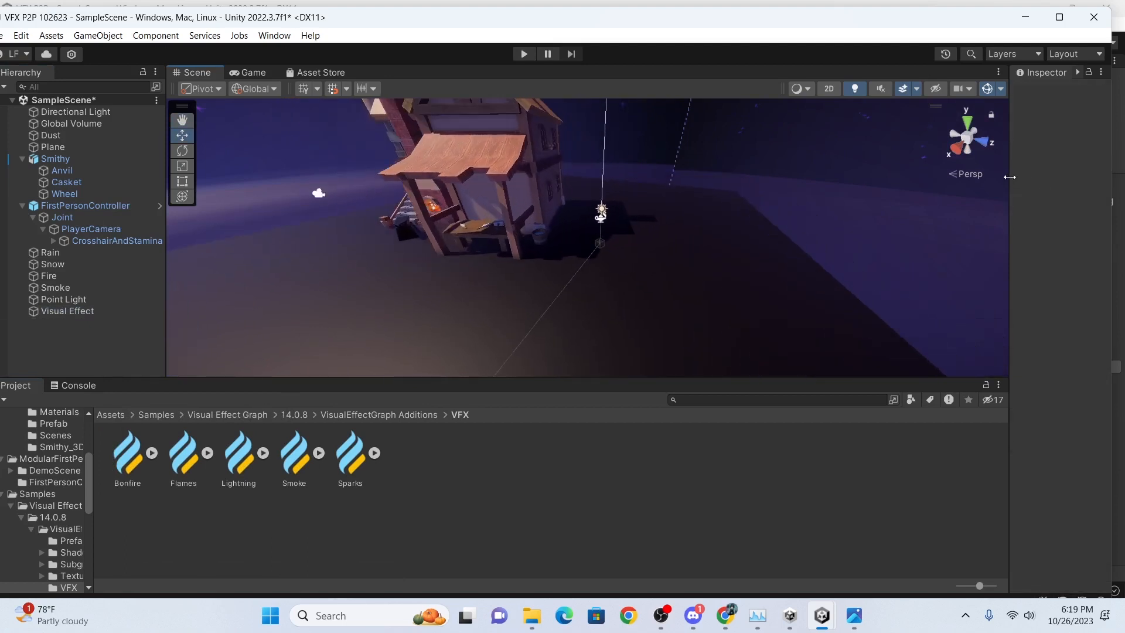
# Widen the object properties area and place the sample Flames effect near the smithy, at about X 10.032, Y 1.886, Z -5.604.
pyautogui.moveTo(1009, 176); pyautogui.dragTo(889, 176)
pyautogui.moveTo(183, 465); pyautogui.dragTo(321, 288)
pyautogui.moveTo(321, 287); pyautogui.dragTo(512, 259, button='middle')
pyautogui.scroll(4, 534, 284)
pyautogui.click(868, 91)
pyautogui.scroll(4, 562, 222)
pyautogui.moveTo(588, 299); pyautogui.dragTo(564, 261, button='middle')
pyautogui.scroll(4, 563, 260)
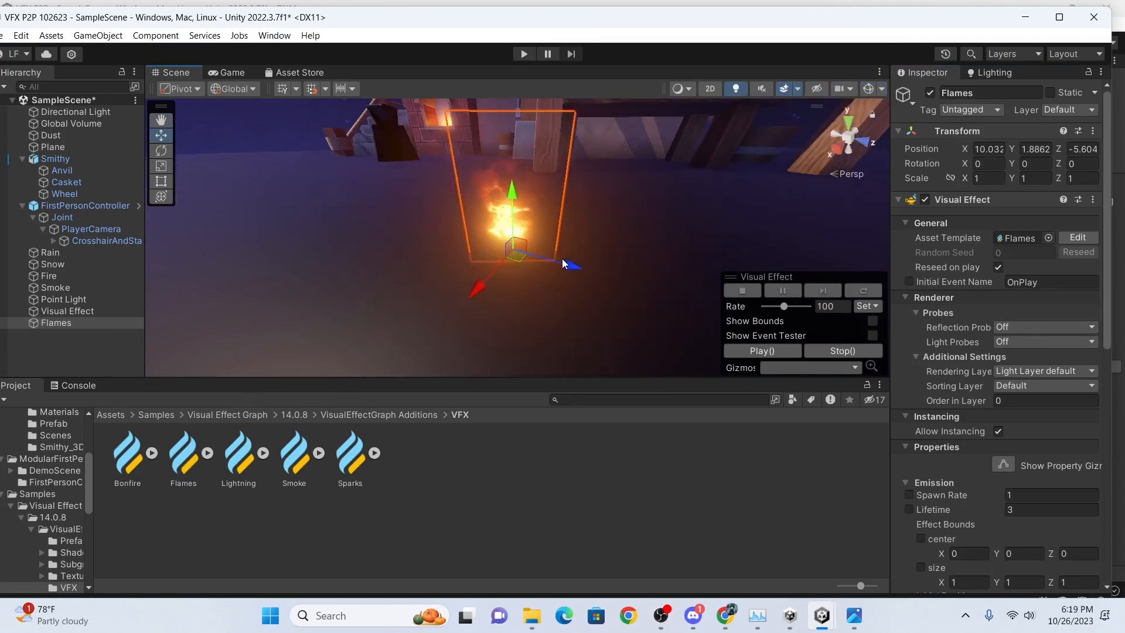
pyautogui.scroll(1, 536, 246)
pyautogui.moveTo(524, 216); pyautogui.dragTo(522, 251, button='middle')
pyautogui.scroll(3, 522, 256)
pyautogui.moveTo(583, 344); pyautogui.dragTo(603, 297, button='right')
pyautogui.moveTo(603, 297); pyautogui.dragTo(580, 274, button='middle')
pyautogui.scroll(-4, 580, 273)
# Open the Flames effect asset for graph editing and enlarge the graph's viewing area.
pyautogui.click(184, 462)
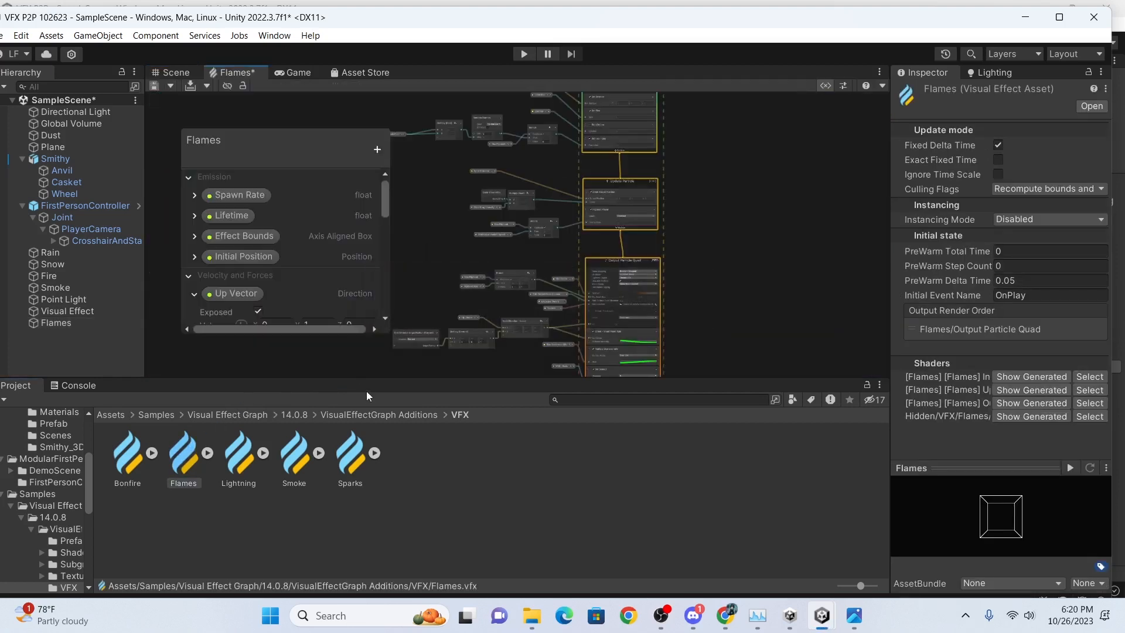
pyautogui.moveTo(418, 379); pyautogui.dragTo(418, 448)
pyautogui.scroll(-2, 645, 300)
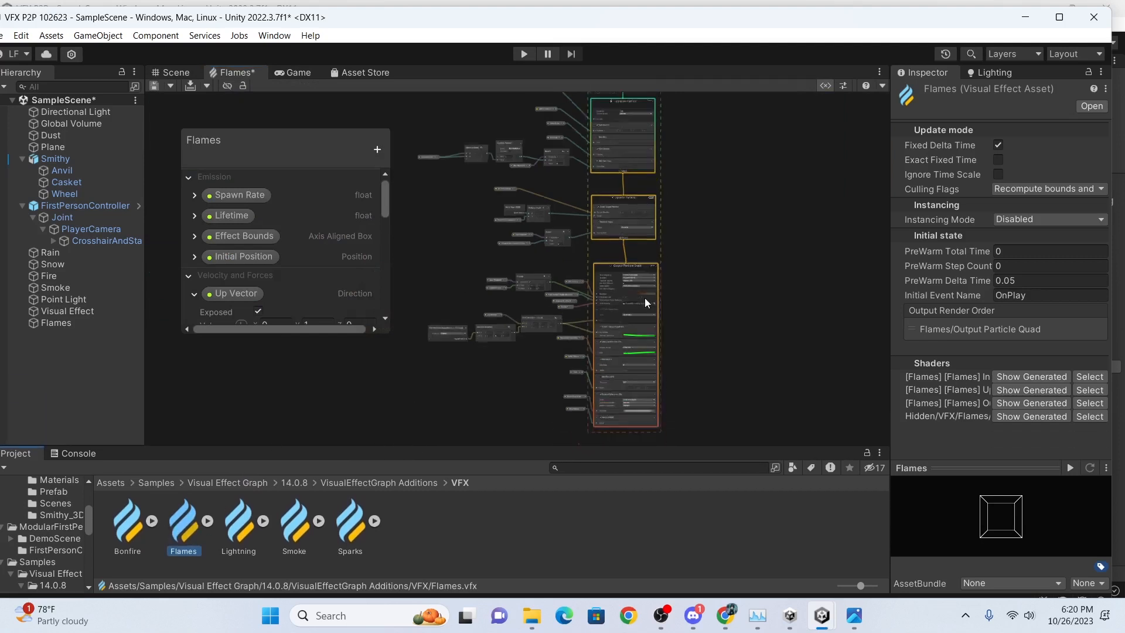
# Examine the Flipbook Player block and the Spawn and Initialize Particle contexts of the Flames graph.
pyautogui.click(641, 239)
pyautogui.moveTo(708, 198); pyautogui.dragTo(677, 258, button='middle')
pyautogui.scroll(5, 656, 222)
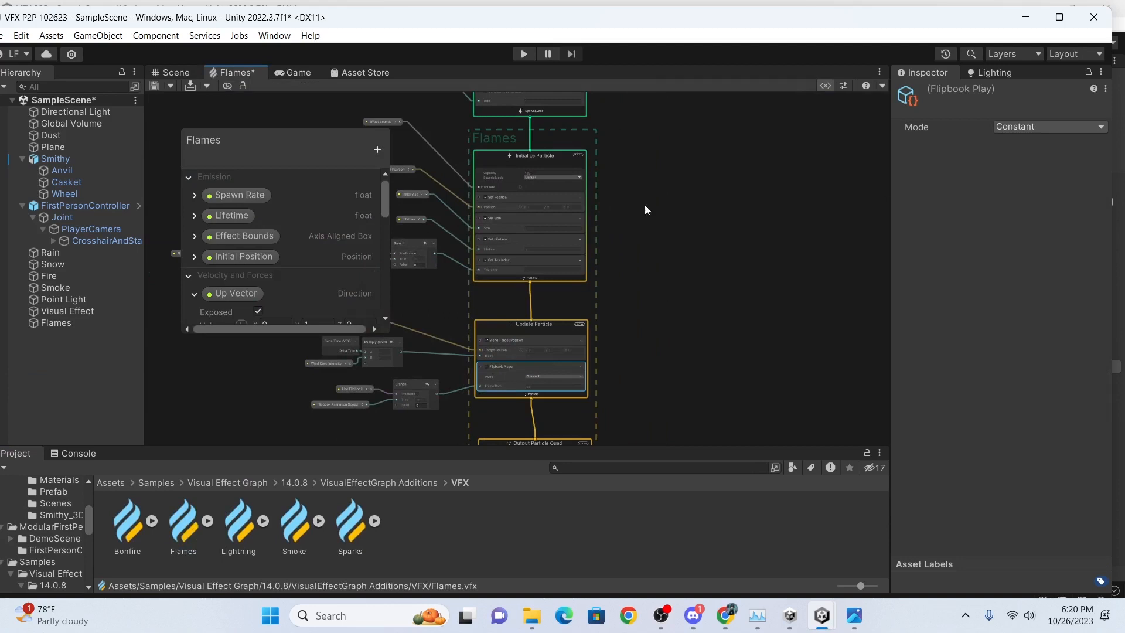
pyautogui.moveTo(574, 192); pyautogui.dragTo(585, 231, button='middle')
pyautogui.moveTo(646, 175); pyautogui.dragTo(780, 207, button='middle')
pyautogui.scroll(3, 680, 233)
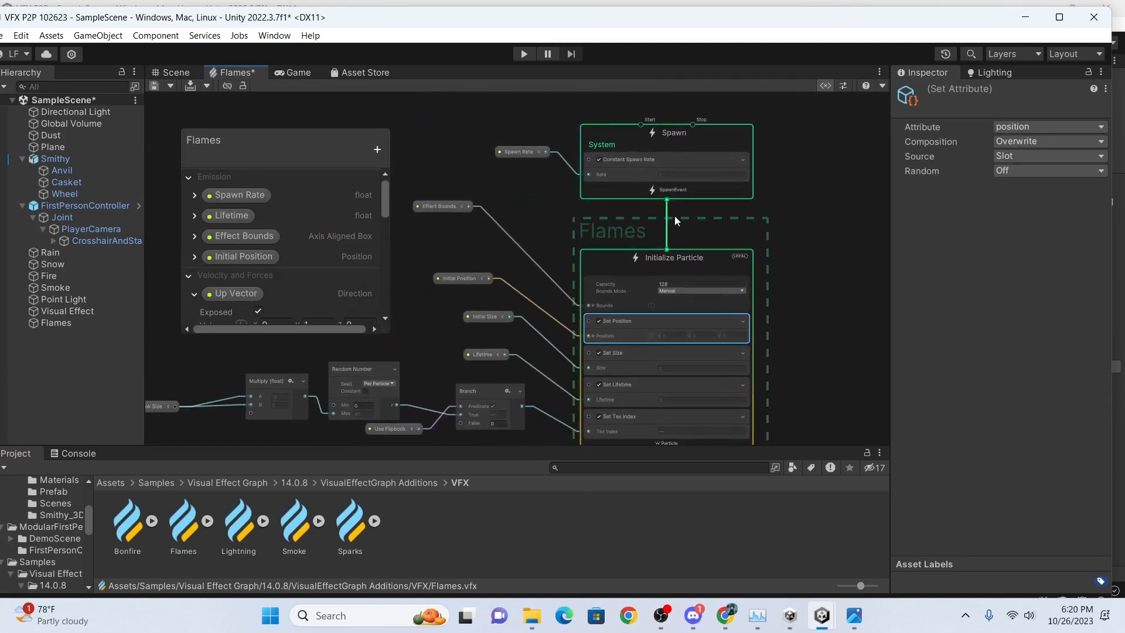
pyautogui.moveTo(767, 205); pyautogui.dragTo(773, 215, button='middle')
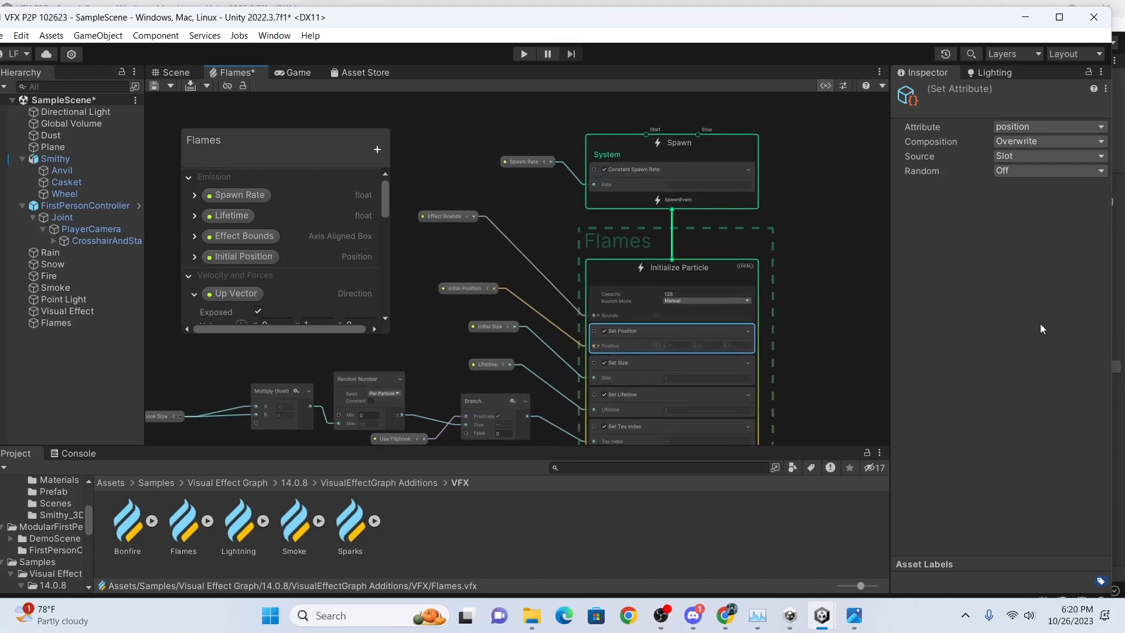
pyautogui.moveTo(826, 258); pyautogui.dragTo(823, 273, button='middle')
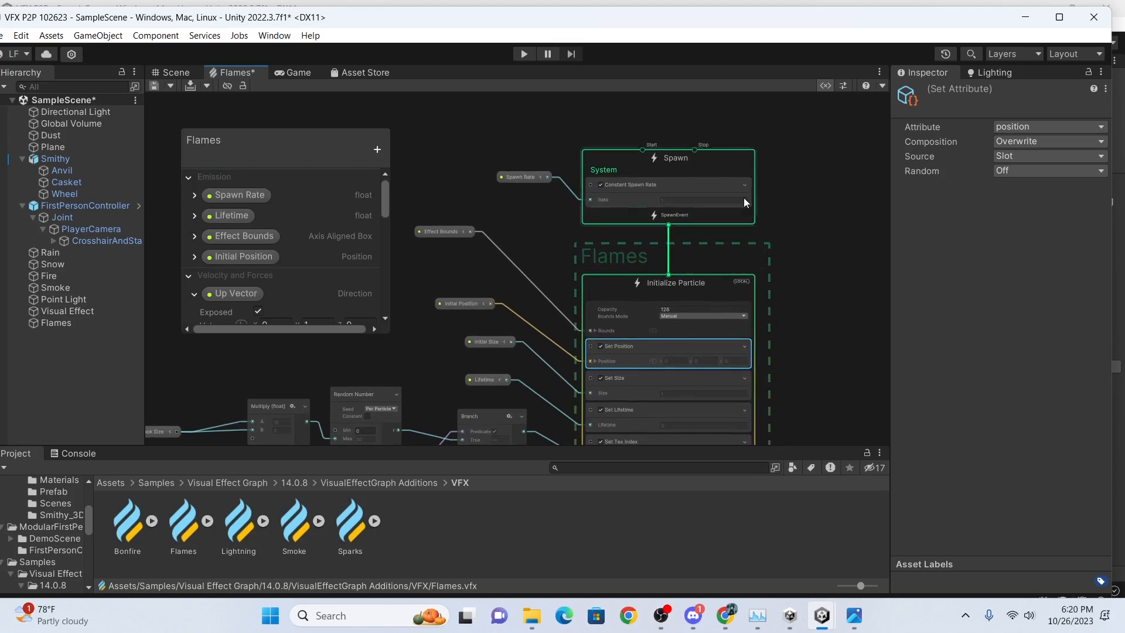
# Examine the Flames graph's Set Size block, Update Particle context, and Output Particle Quad settings and attributes.
pyautogui.scroll(-3, 732, 245)
pyautogui.click(691, 173)
pyautogui.moveTo(738, 242); pyautogui.dragTo(716, 225, button='middle')
pyautogui.moveTo(725, 339); pyautogui.dragTo(717, 264, button='middle')
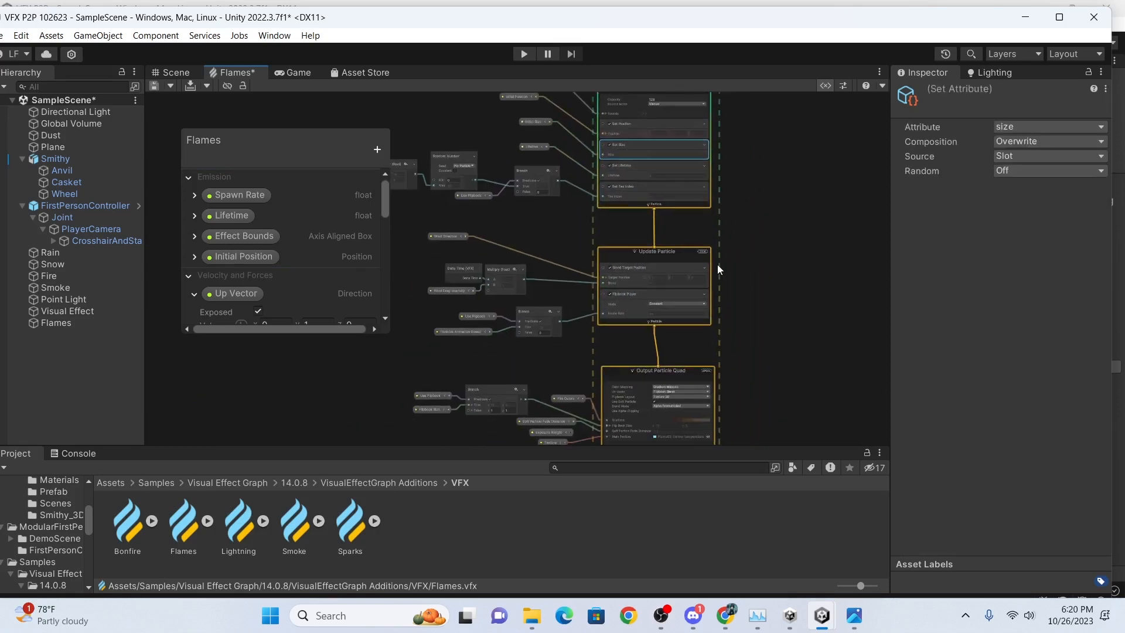
pyautogui.scroll(4, 737, 293)
pyautogui.click(641, 254)
pyautogui.scroll(-2, 722, 316)
pyautogui.moveTo(723, 316); pyautogui.dragTo(711, 224, button='middle')
pyautogui.moveTo(708, 342); pyautogui.dragTo(698, 272, button='middle')
pyautogui.click(660, 245)
pyautogui.moveTo(796, 356); pyautogui.dragTo(814, 311, button='middle')
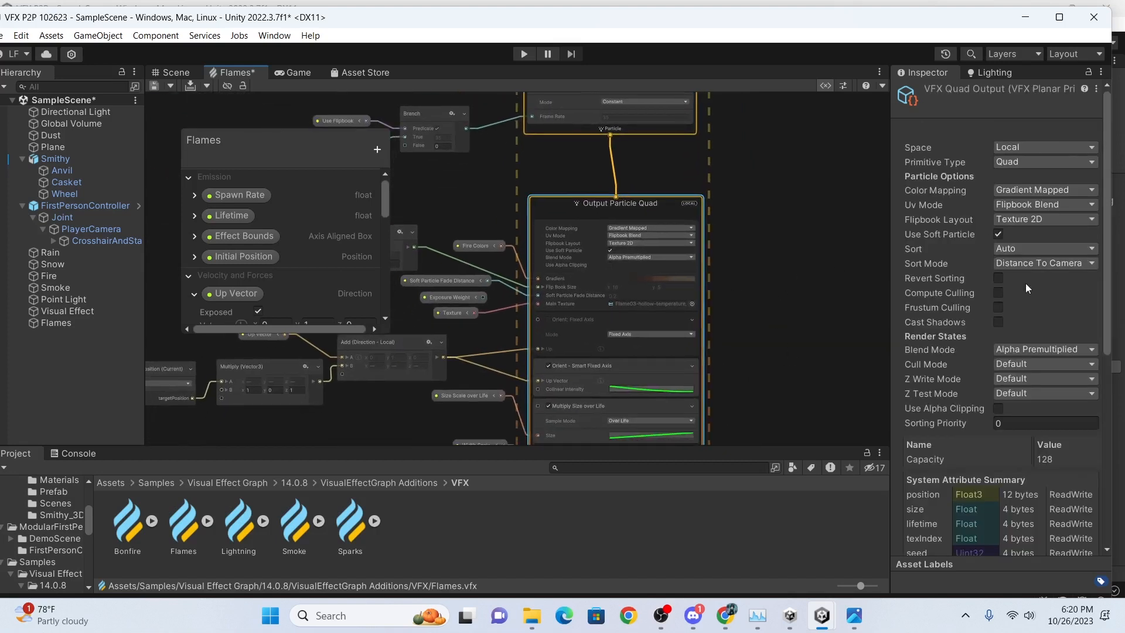
pyautogui.scroll(-5, 973, 287)
pyautogui.moveTo(746, 281); pyautogui.dragTo(766, 322, button='middle')
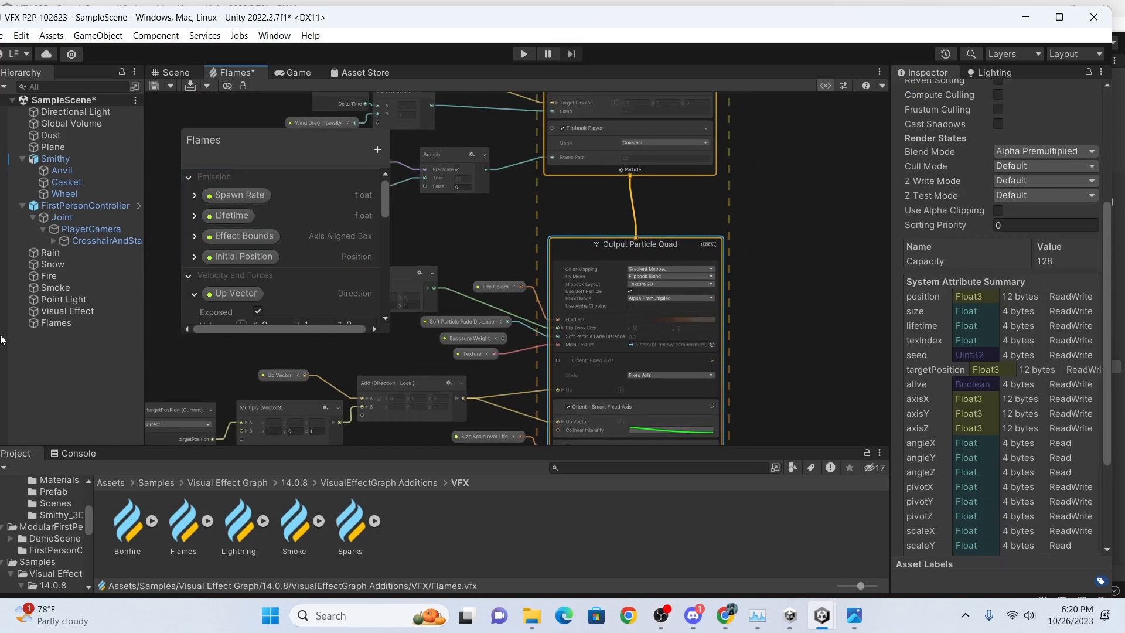
# Compare the exposed properties of the Flames object with the graph's property list and with the empty Visual Effect object.
pyautogui.click(71, 323)
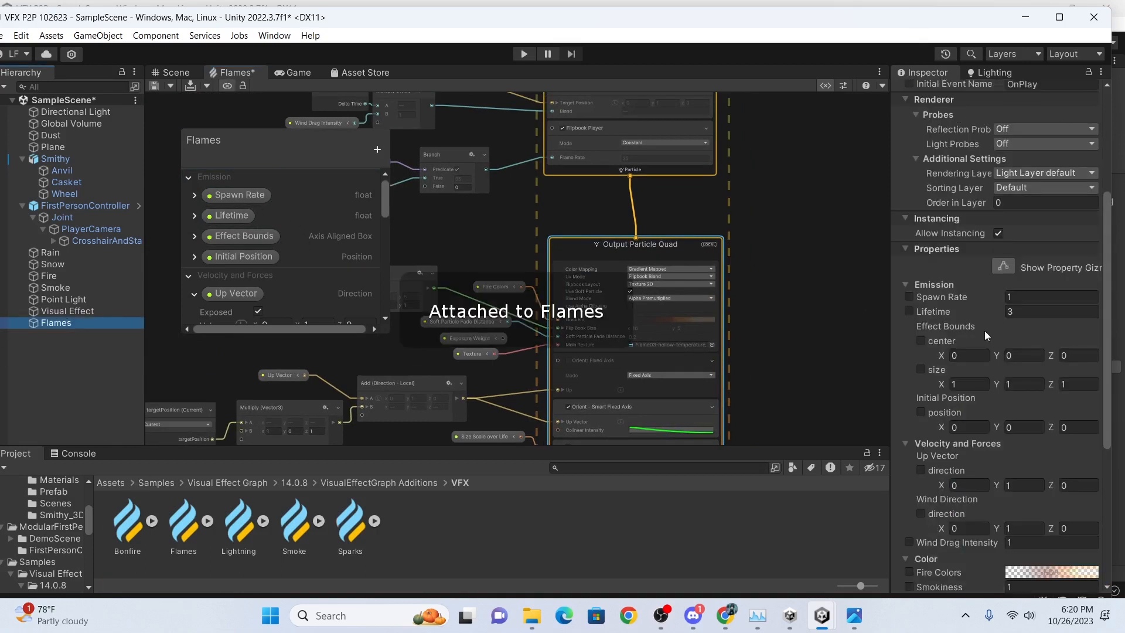
pyautogui.moveTo(270, 145)
pyautogui.mouseDown()
pyautogui.moveTo(247, 126)
pyautogui.moveTo(257, 147)
pyautogui.mouseUp()
pyautogui.click(57, 323)
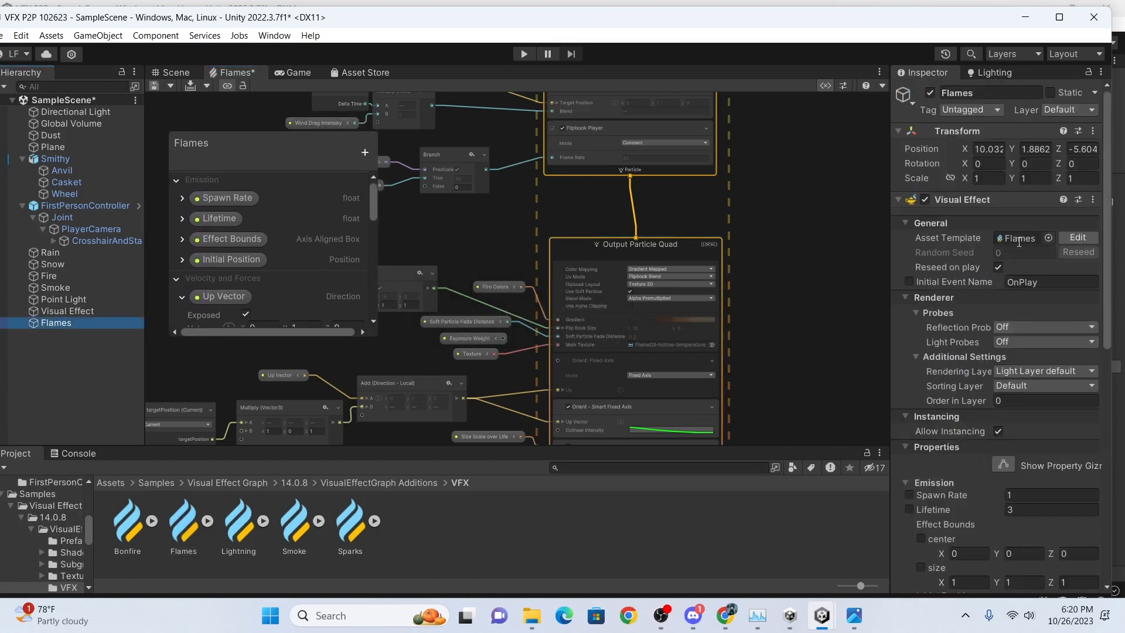
pyautogui.scroll(-7, 1028, 278)
pyautogui.click(82, 311)
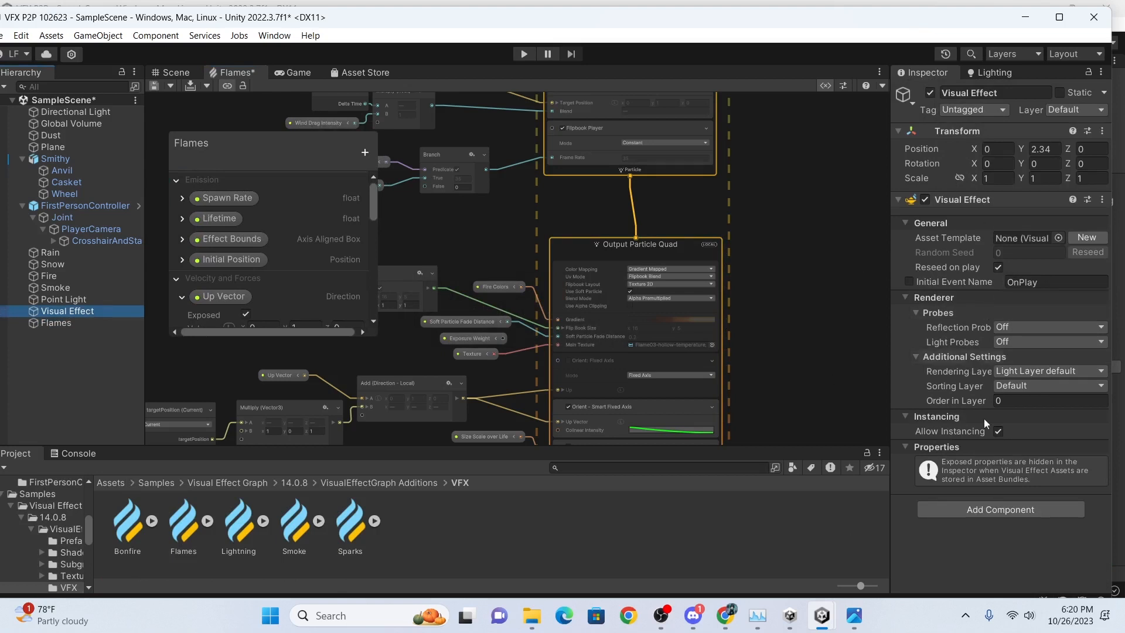
pyautogui.click(275, 177)
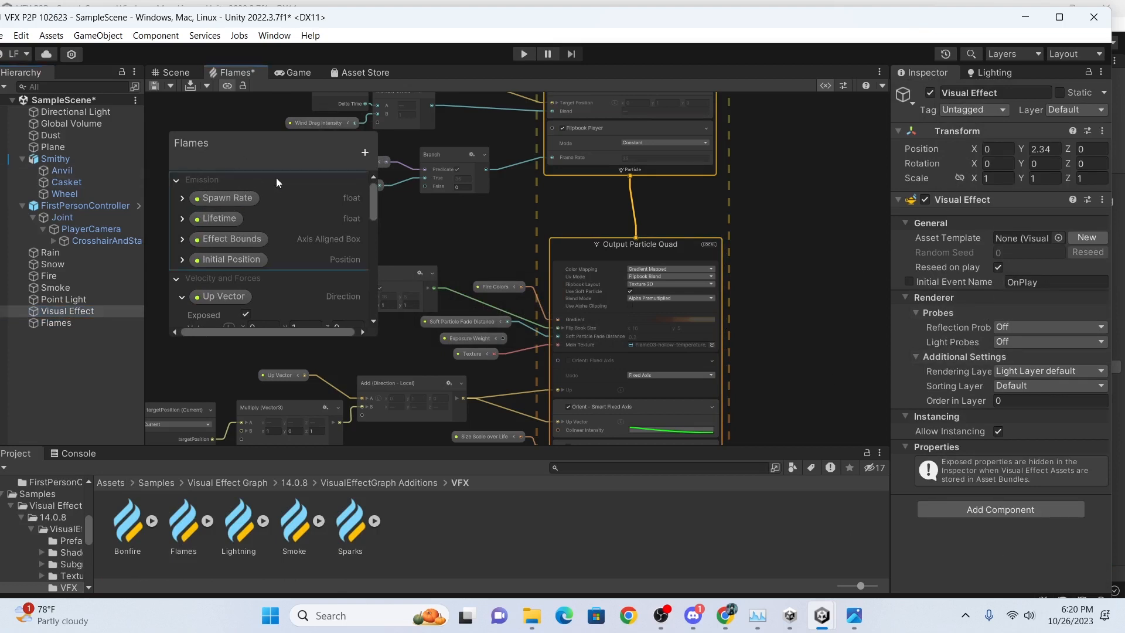
pyautogui.click(73, 325)
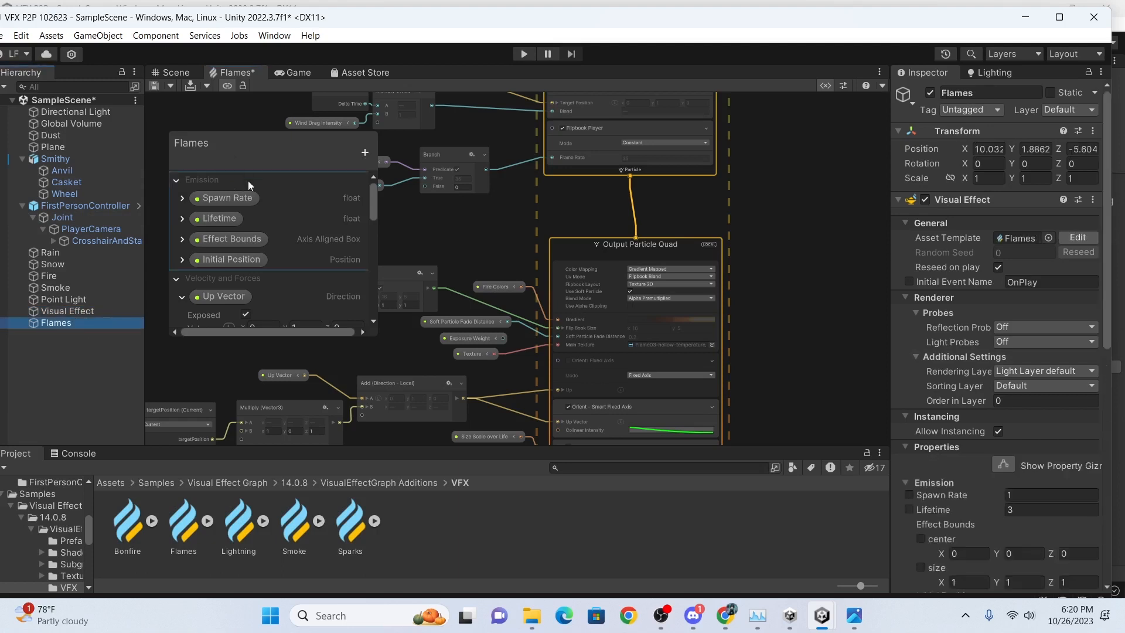
pyautogui.scroll(-5, 1007, 214)
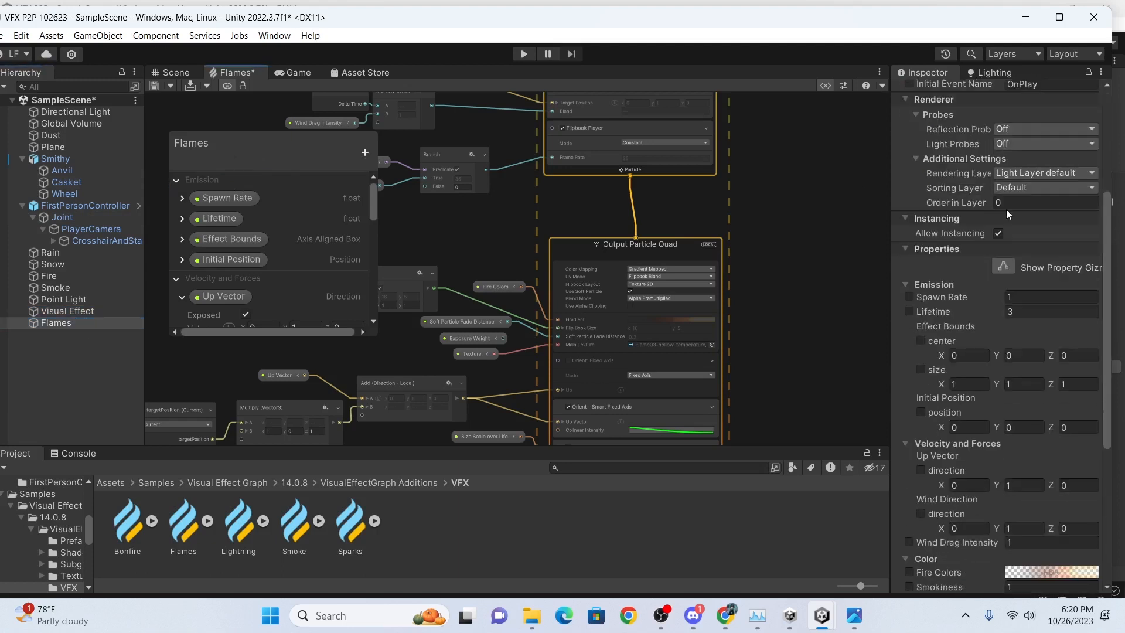
# Examine the Flipbook Size, Multiply, Random Number and Branch nodes feeding the Flames graph's Initialize Particle context.
pyautogui.scroll(-6, 675, 269)
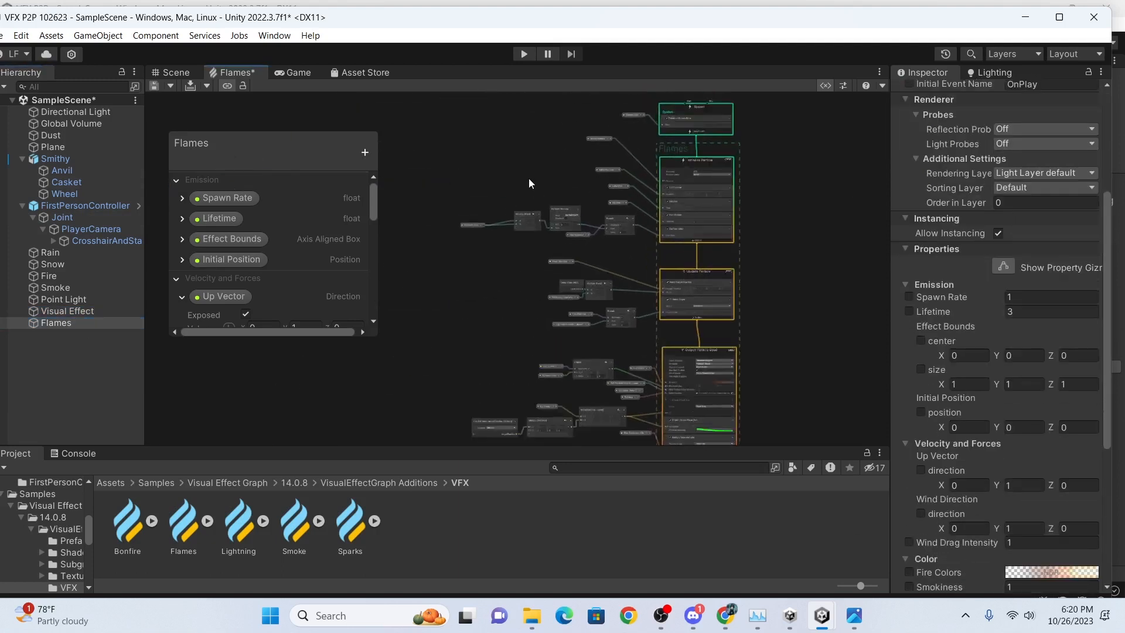
pyautogui.scroll(10, 550, 207)
pyautogui.moveTo(555, 329); pyautogui.dragTo(677, 363, button='middle')
pyautogui.scroll(-4, 636, 358)
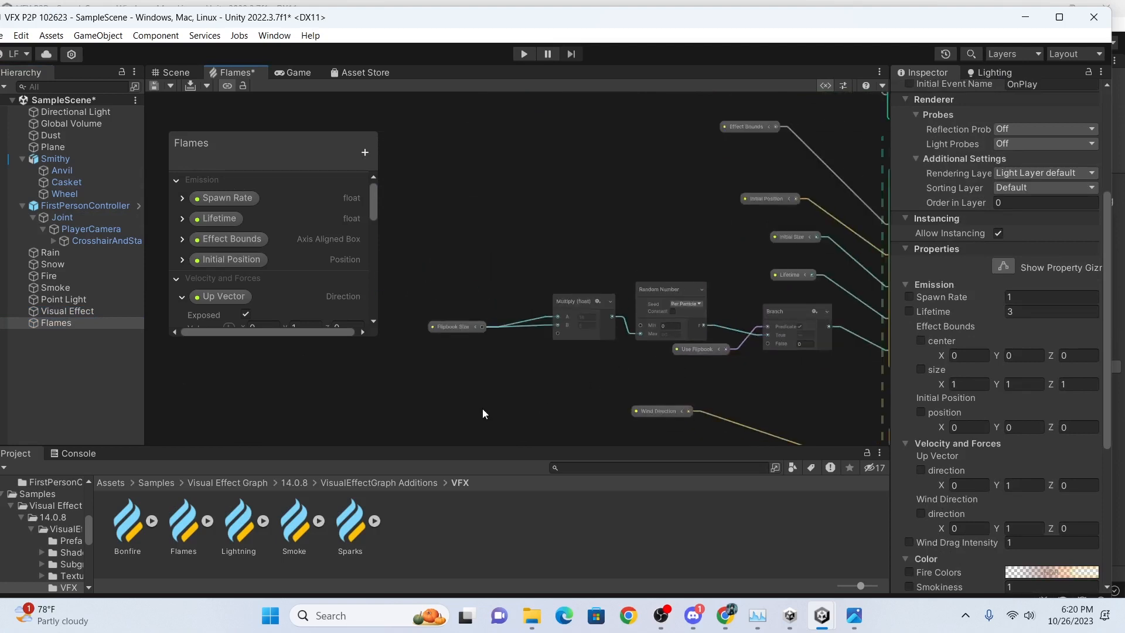
# Open the Bonfire effect asset's graph to examine its nodes.
pyautogui.click(122, 526)
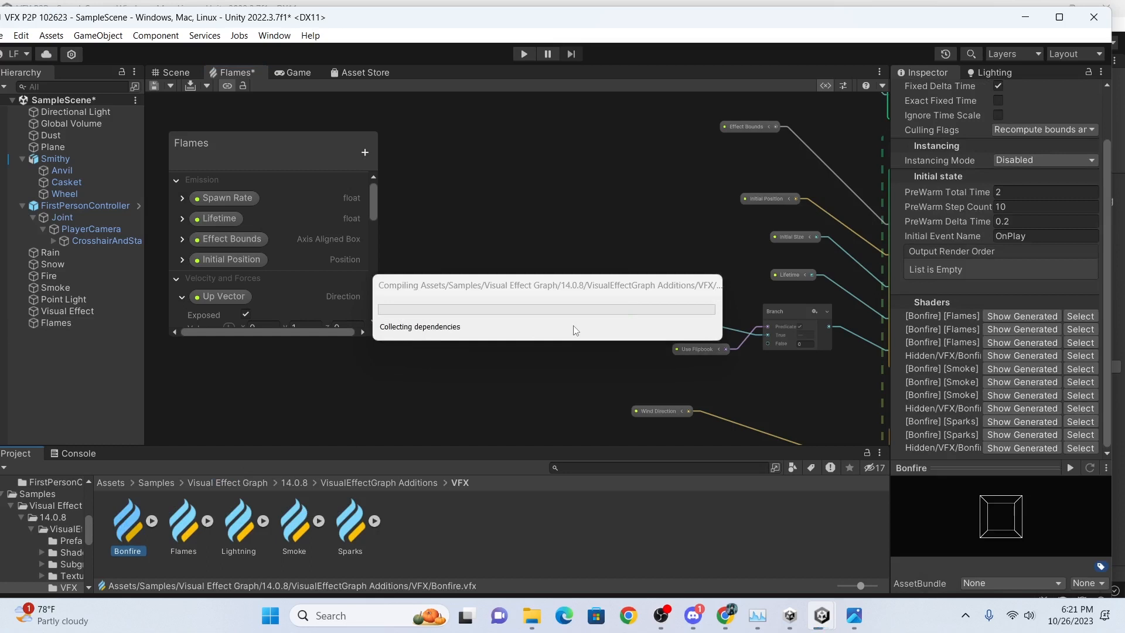
pyautogui.scroll(15, 647, 267)
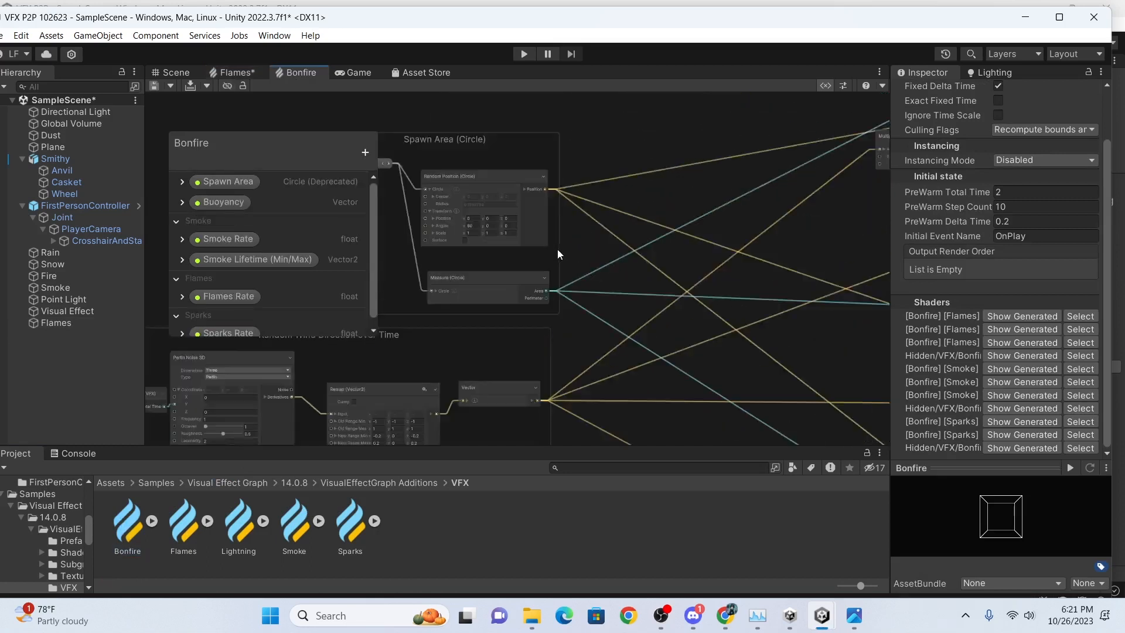
# Examine the Bonfire graph's Spawn Area nodes, Smoke Rate and Smoke Lifetime inputs, and the Smoke, Flames and Sparks subgraph contexts.
pyautogui.scroll(-5, 661, 323)
pyautogui.click(668, 299)
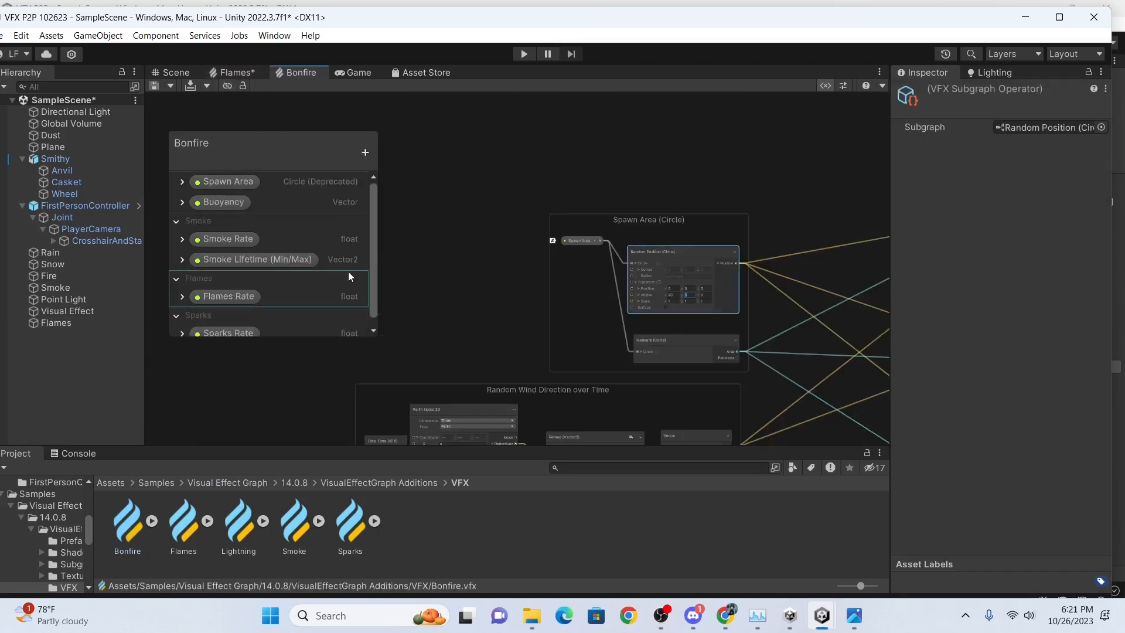
pyautogui.scroll(-3, 723, 221)
pyautogui.scroll(8, 648, 270)
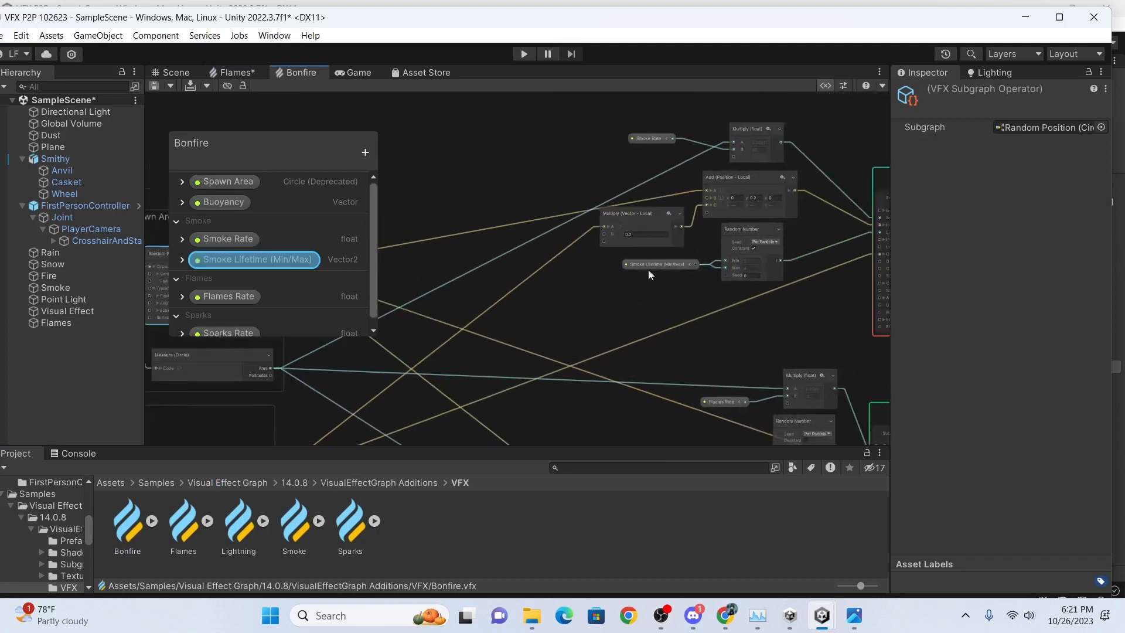
pyautogui.moveTo(693, 271); pyautogui.dragTo(540, 270, button='middle')
pyautogui.scroll(2, 795, 275)
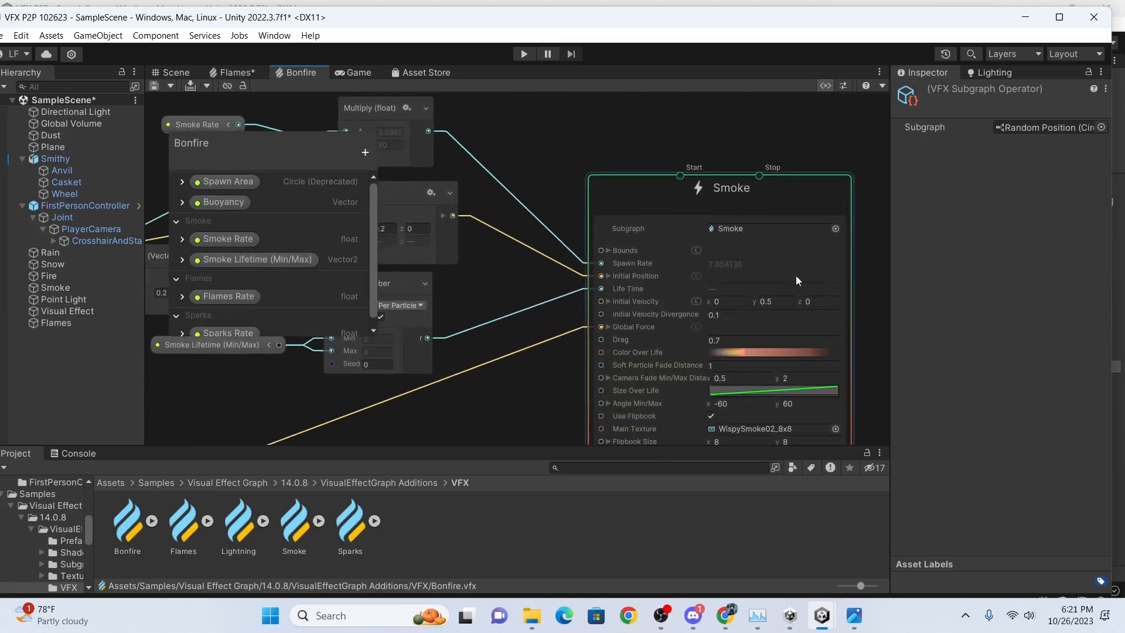
pyautogui.scroll(-5, 795, 275)
pyautogui.click(775, 325)
pyautogui.scroll(-4, 826, 276)
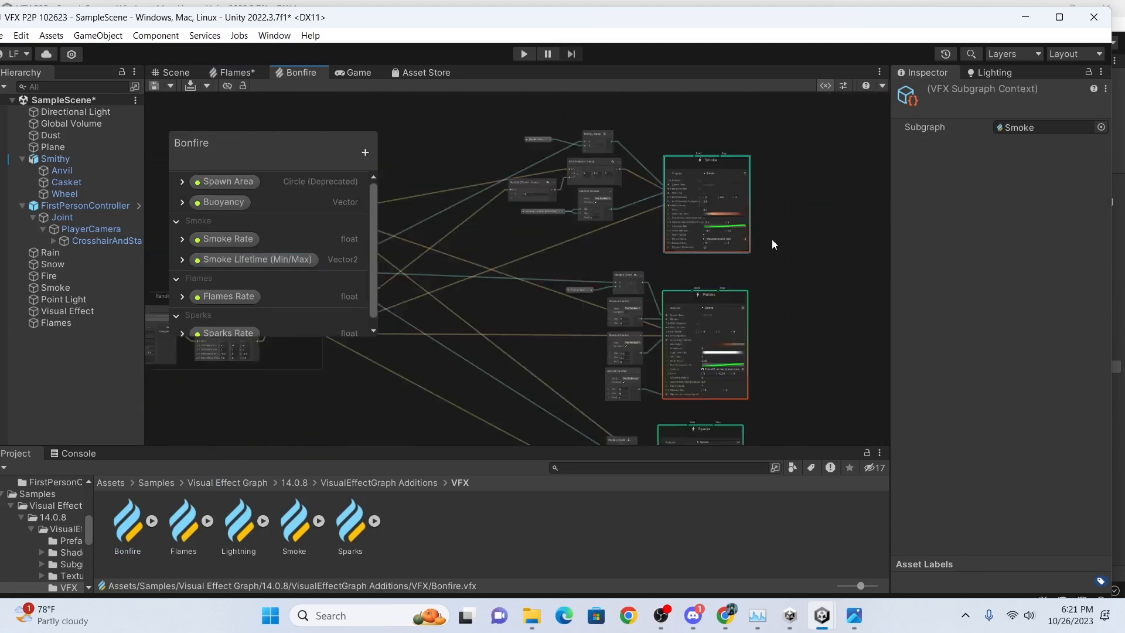
pyautogui.scroll(6, 709, 292)
pyautogui.moveTo(708, 291); pyautogui.dragTo(812, 309, button='middle')
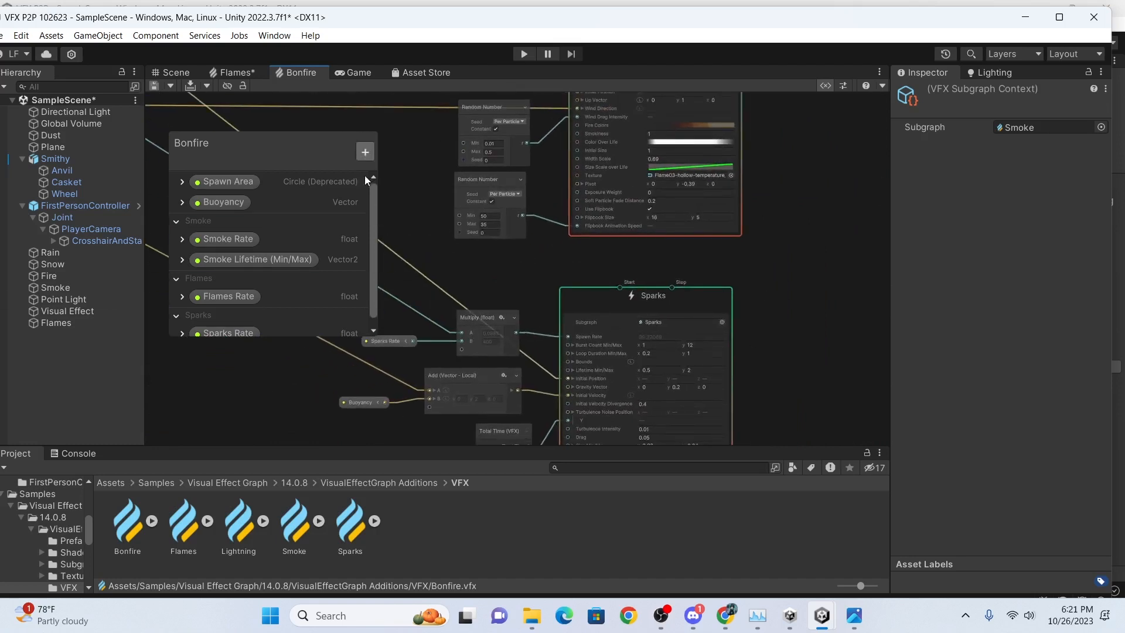
# Play the scene in the Game view to preview the effects.
pyautogui.click(357, 72)
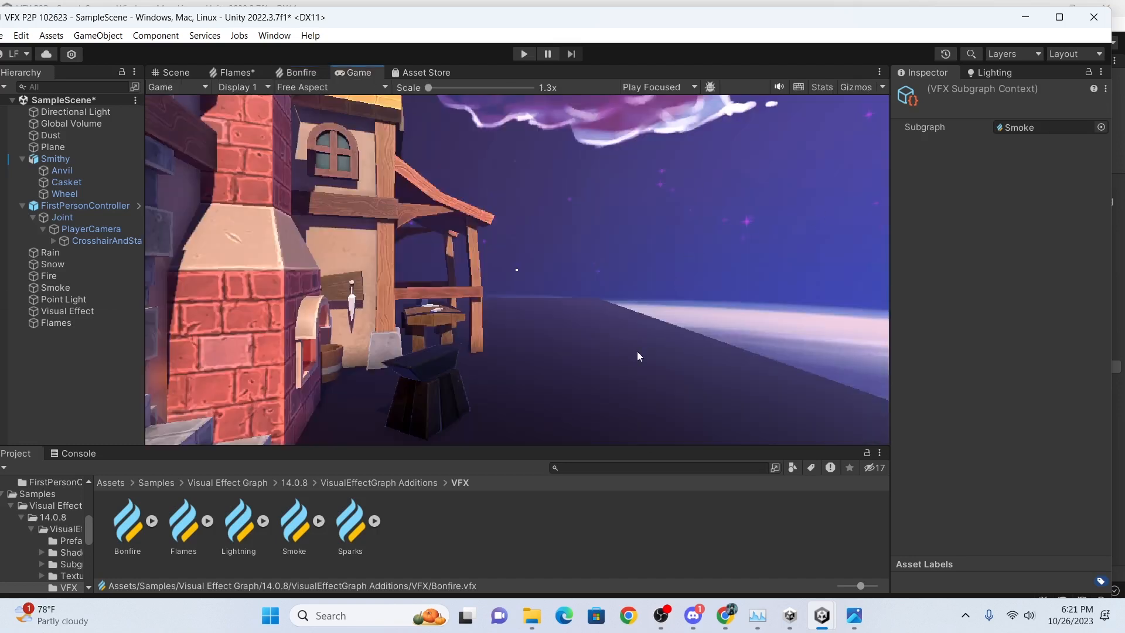
pyautogui.click(524, 53)
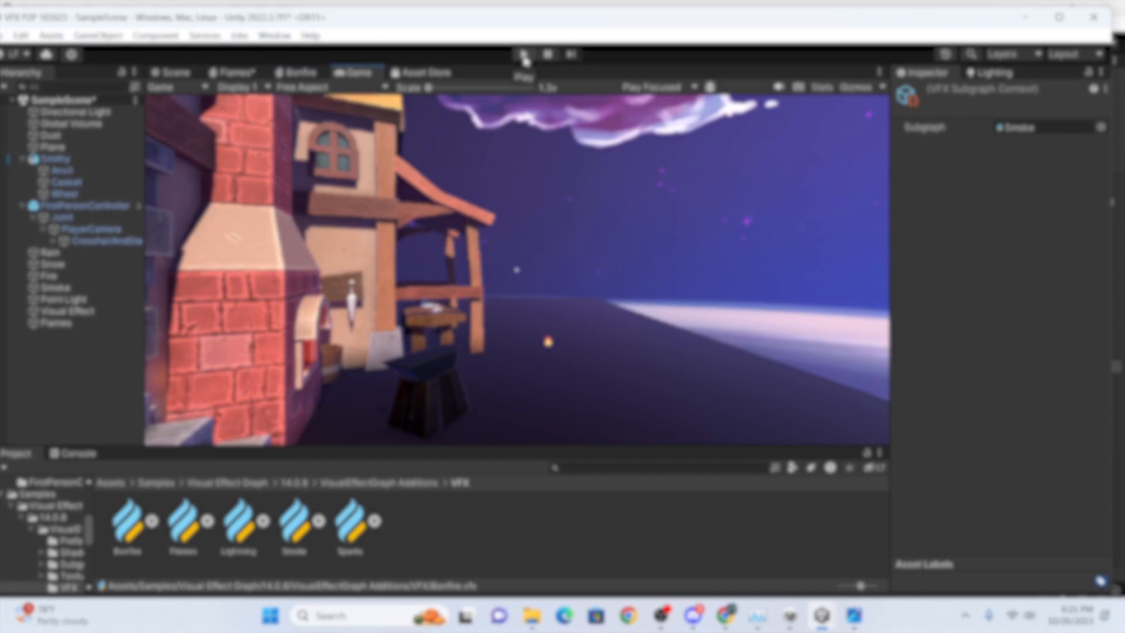